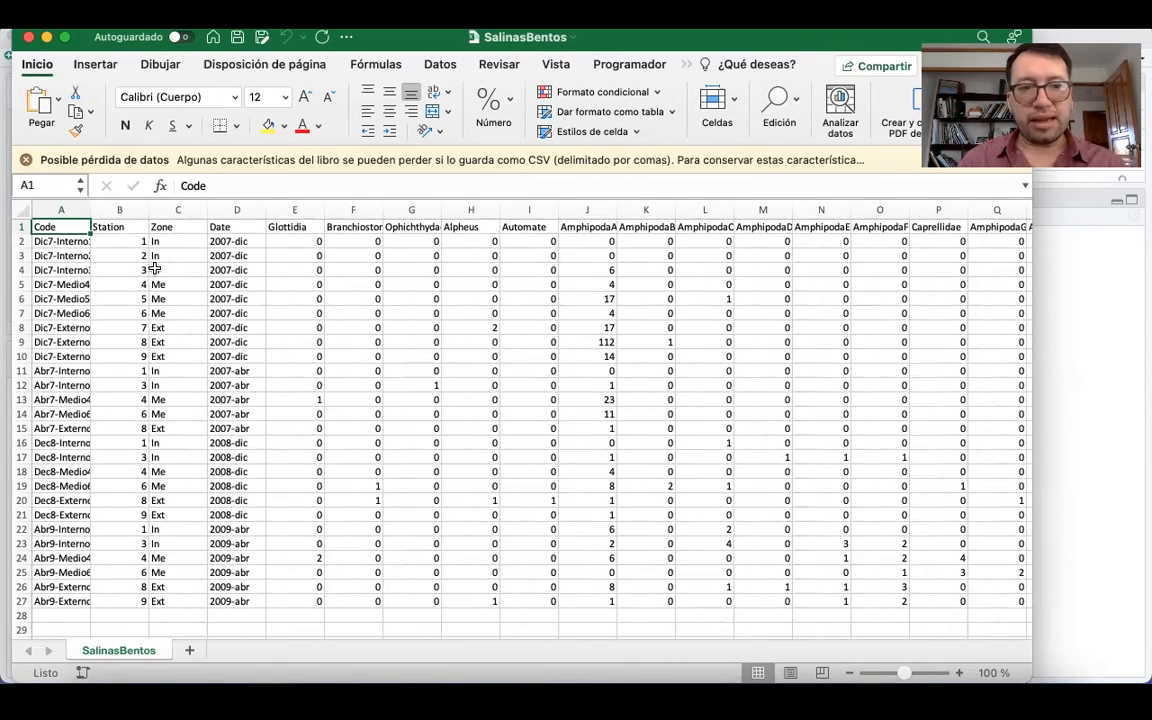
Examine the species column headers from Glottidia to AmphipodaA and the abundance values recorded under Glottidia.
left_click(293, 229)
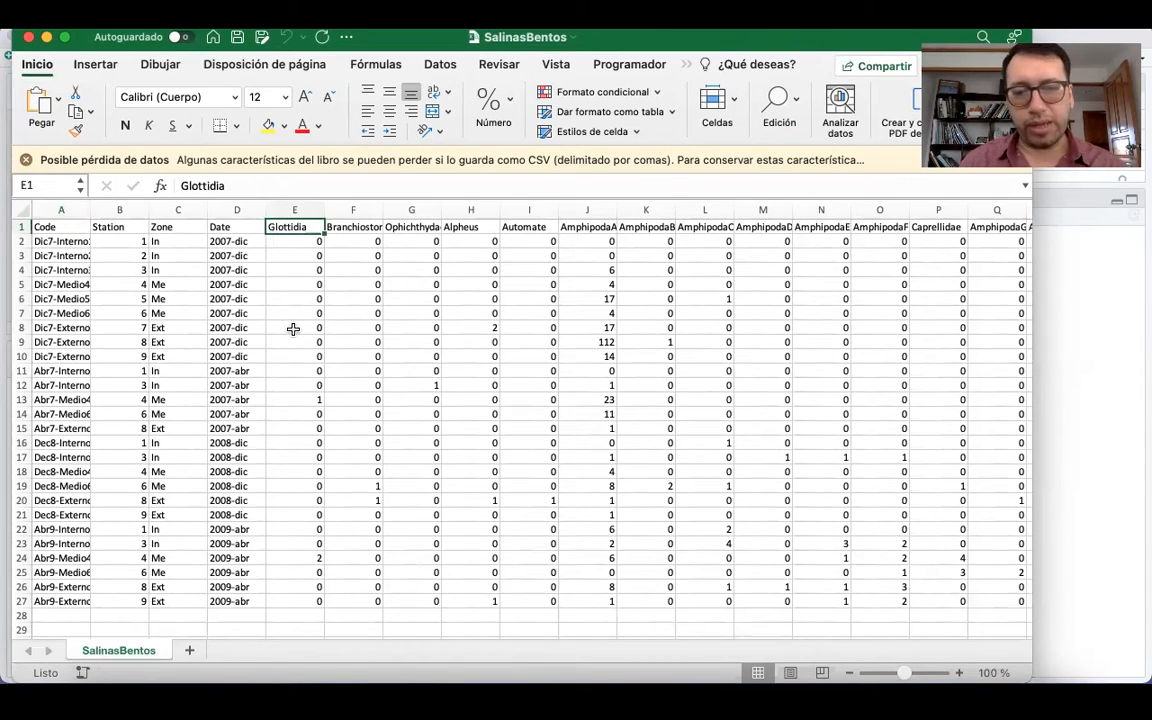
key("Right")
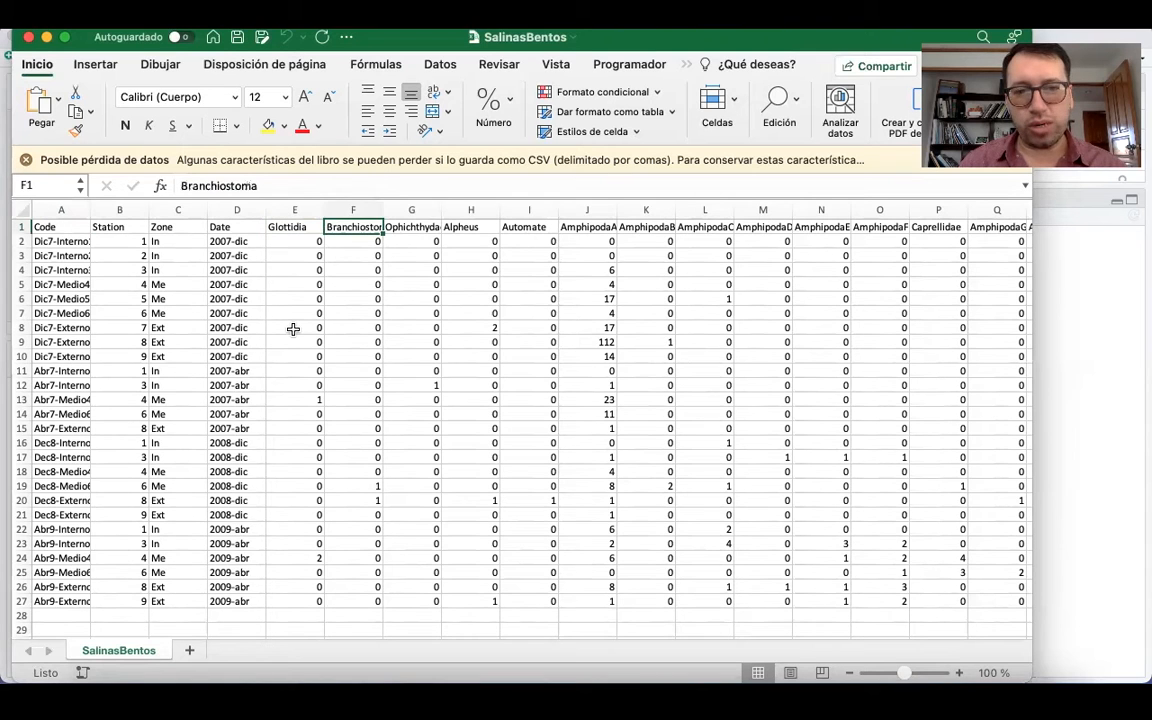
key("Right")
left_click_drag(290, 242, 290, 270)
left_click_drag(291, 479, 302, 601)
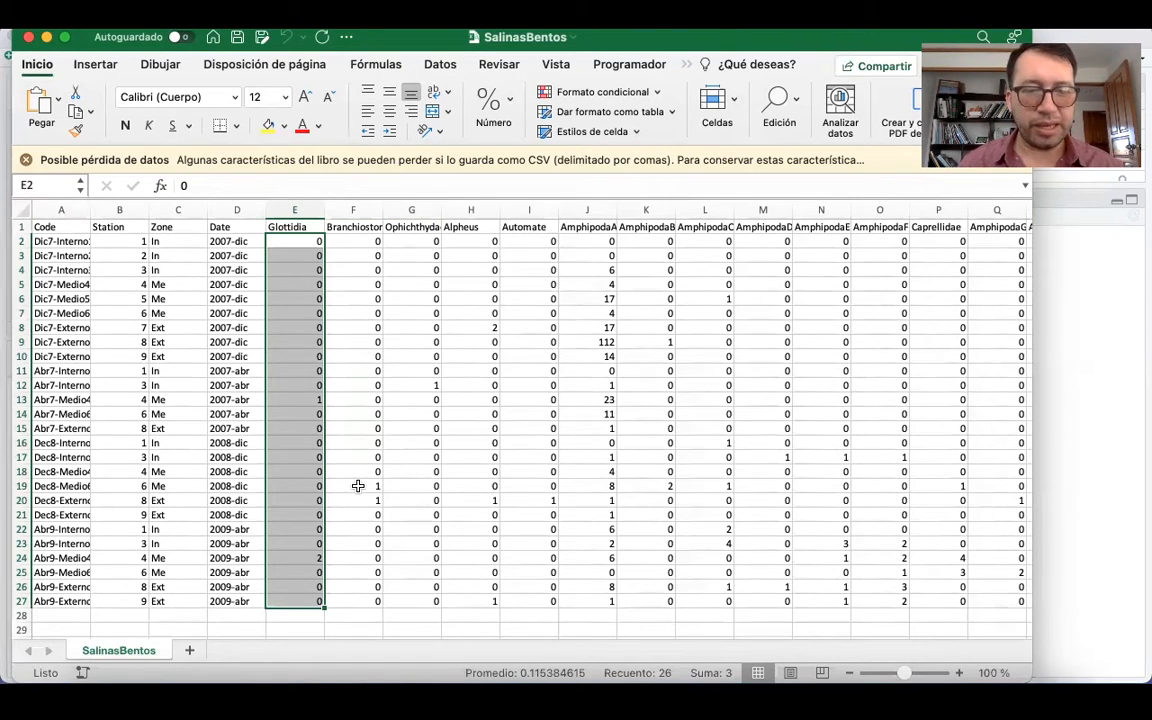
left_click(293, 228)
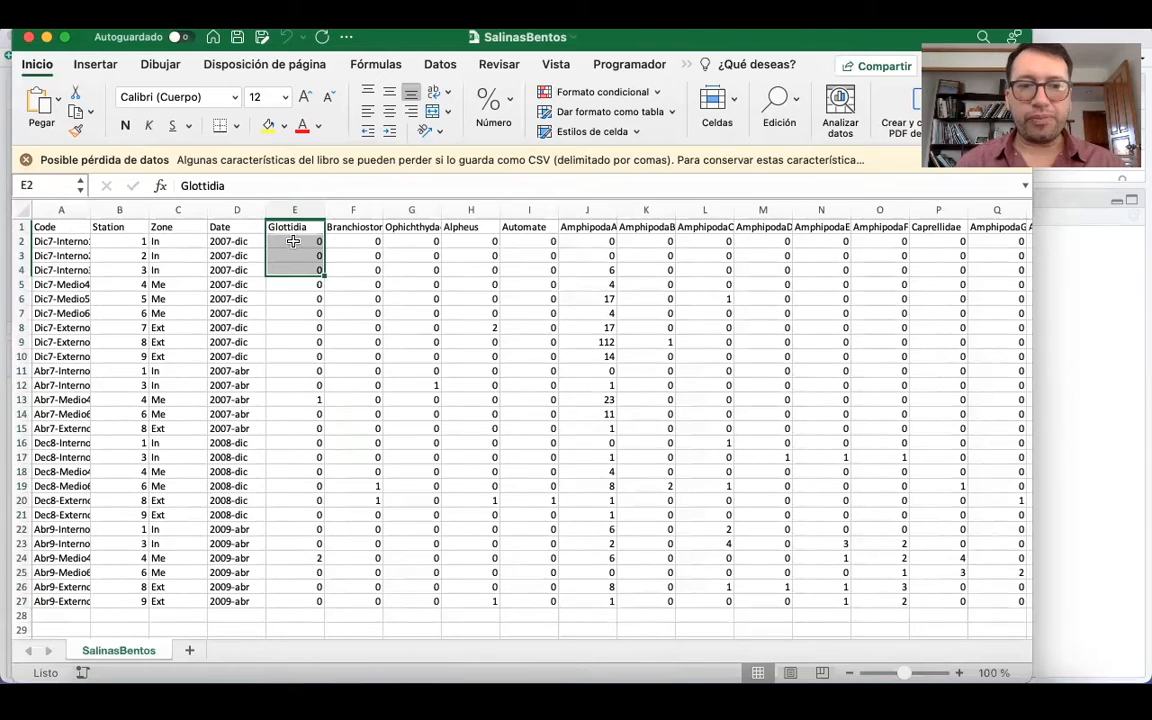
key("Right")
key("Right")
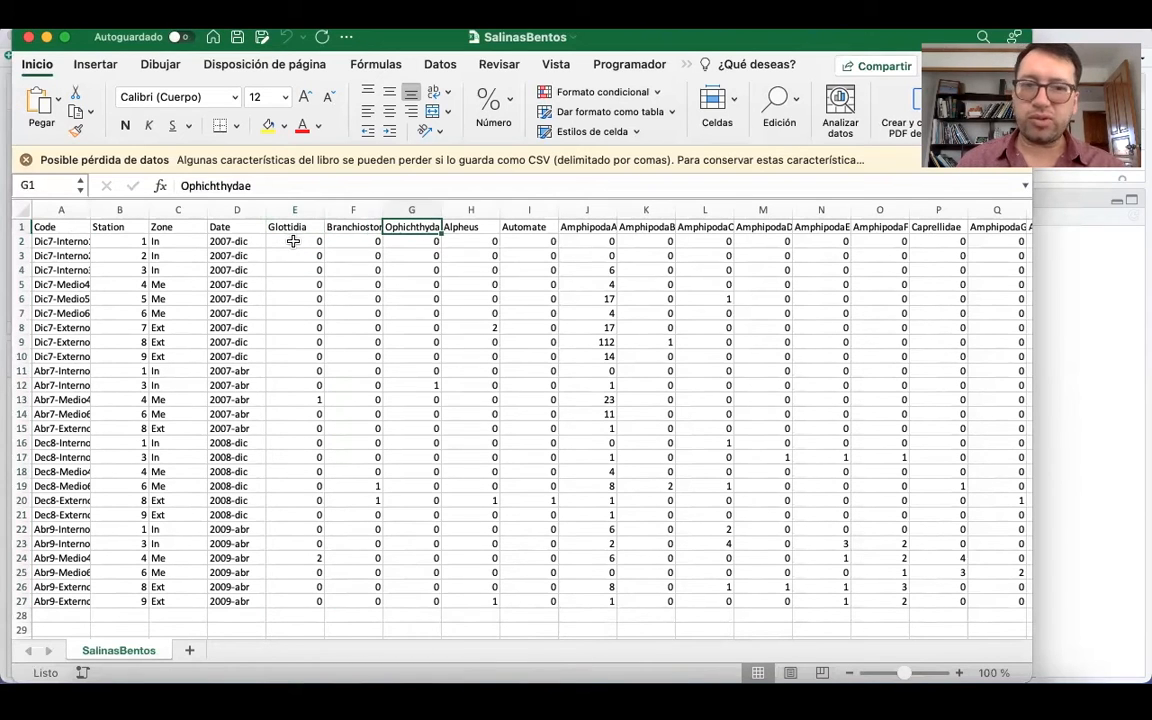
key("Right")
key("Right")
key("Right")
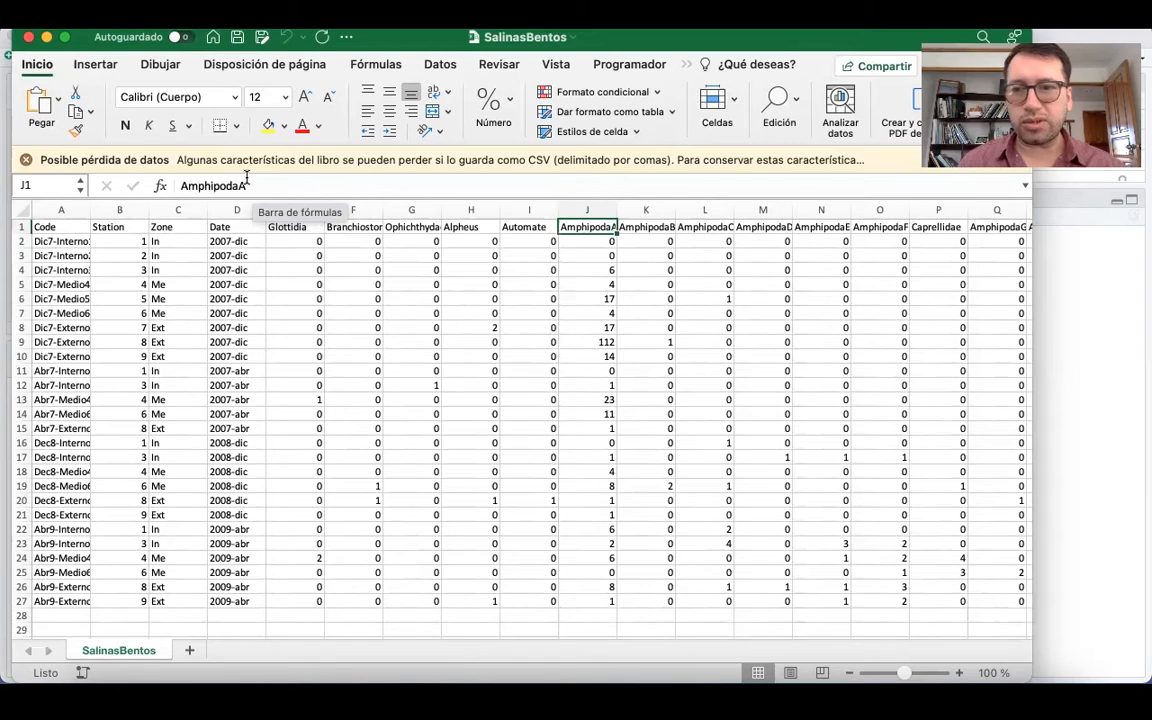
key("Left")
key("Left")
key("Left")
key("Left")
key("Left")
key("Left")
key("Left")
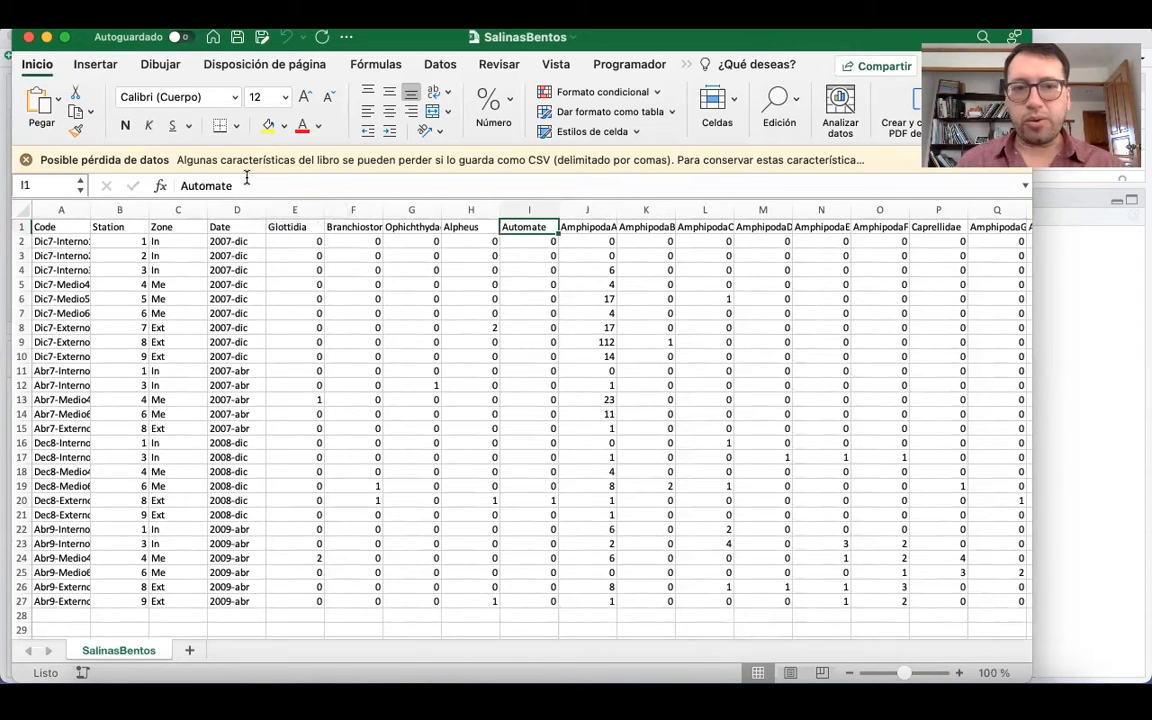
key("Right")
key("Right")
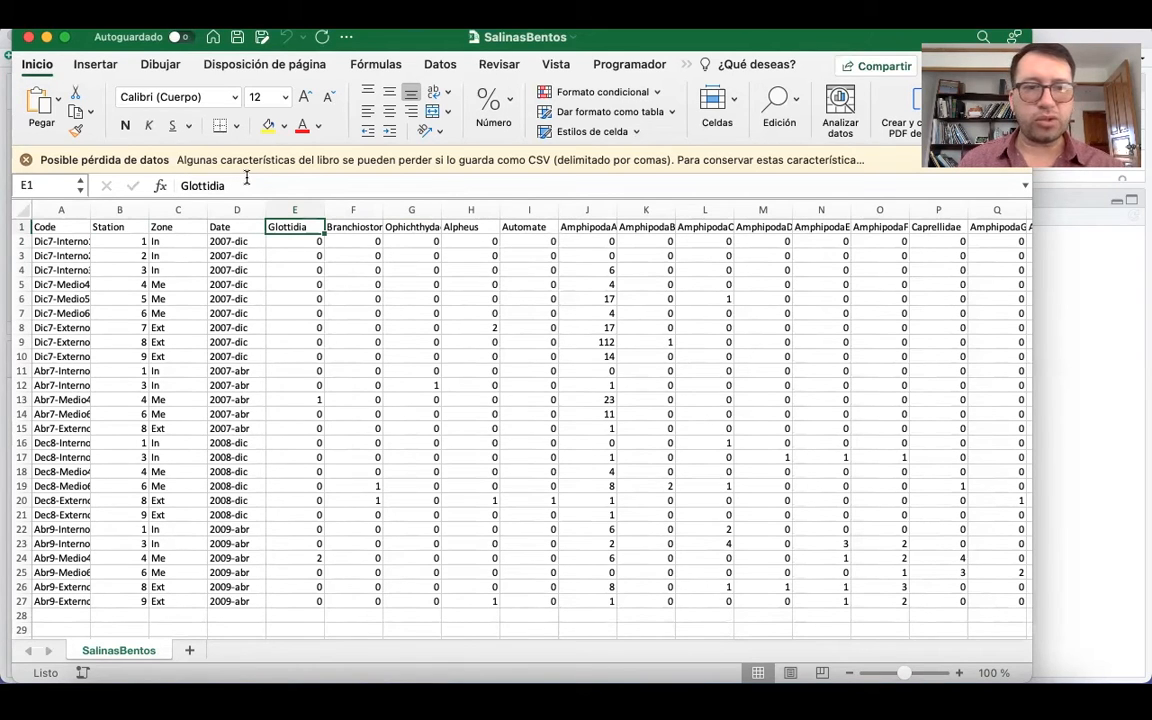
Review the sampling dates in the Date column, going through the rows from 2007-dic to 2009-abr.
key("Left")
key("Left")
key("Left")
key("Left")
key("Right")
key("Right")
key("Right")
key("Right")
key("Left")
key("Down")
key("Down")
key("Down")
key("Down")
key("Down")
key("Down")
key("Down")
key("Down")
key("Down")
key("Down")
key("Down")
key("Down")
key("Up")
key("Up")
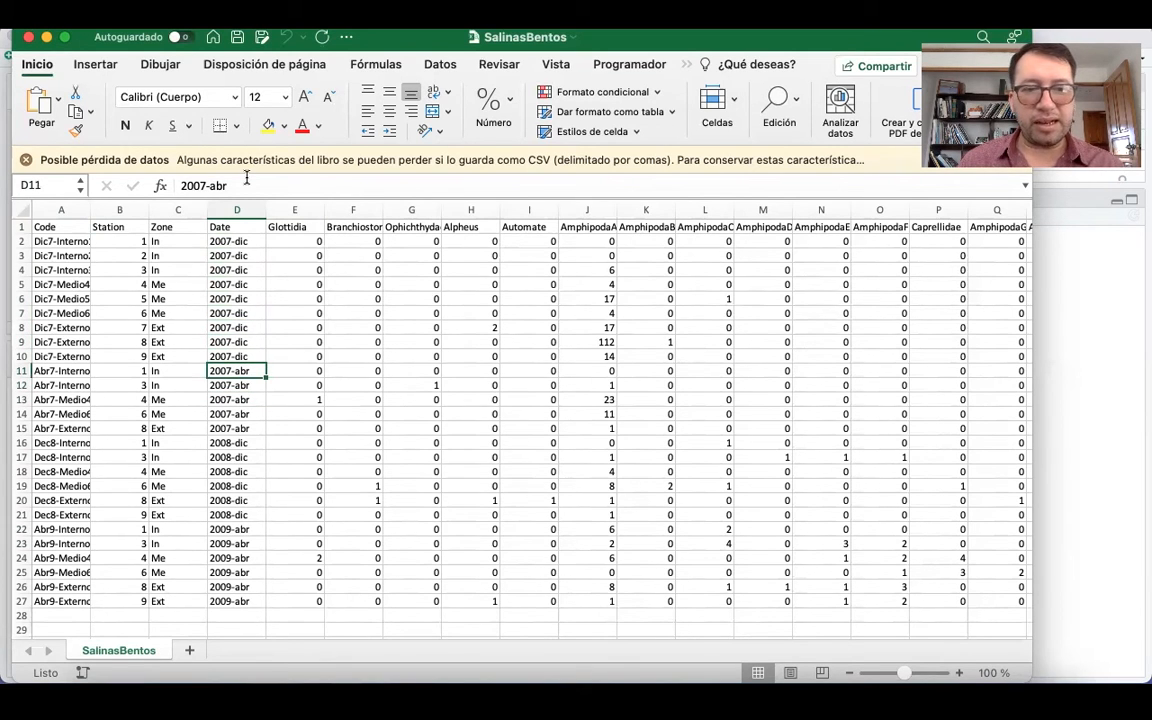
key("Down")
key("Up")
key("Up")
key("Up")
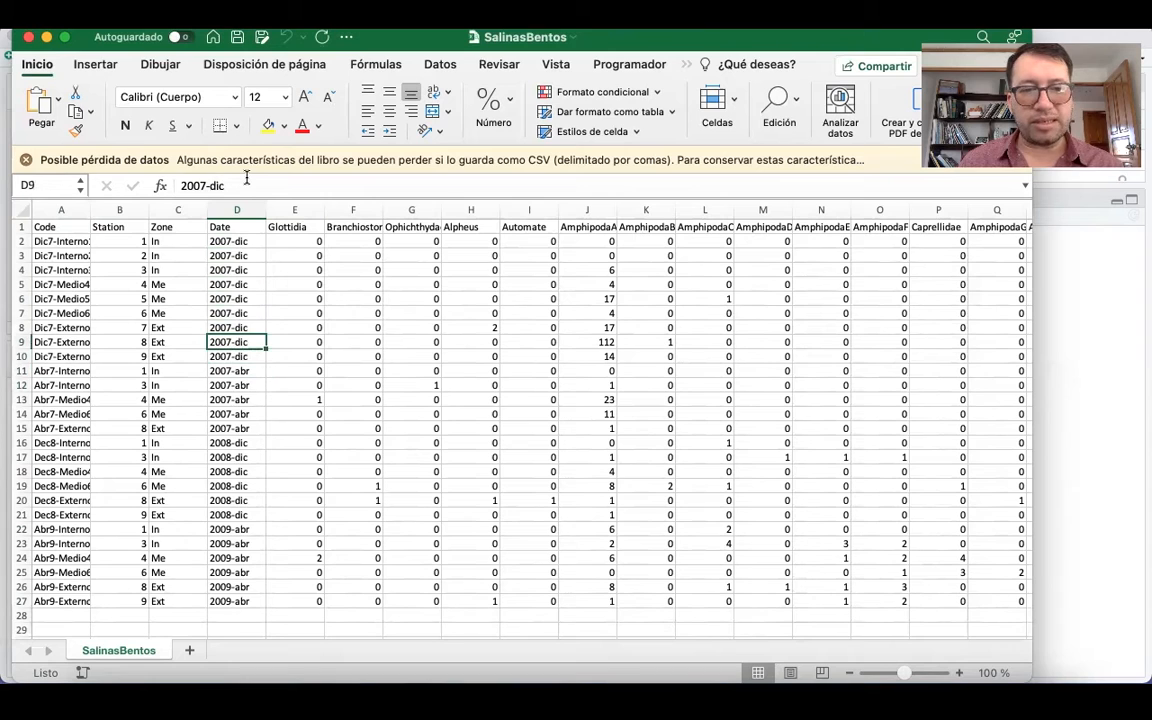
key("Down")
key("Down")
key("Down")
key("Down")
key("Down")
key("Down")
key("Down")
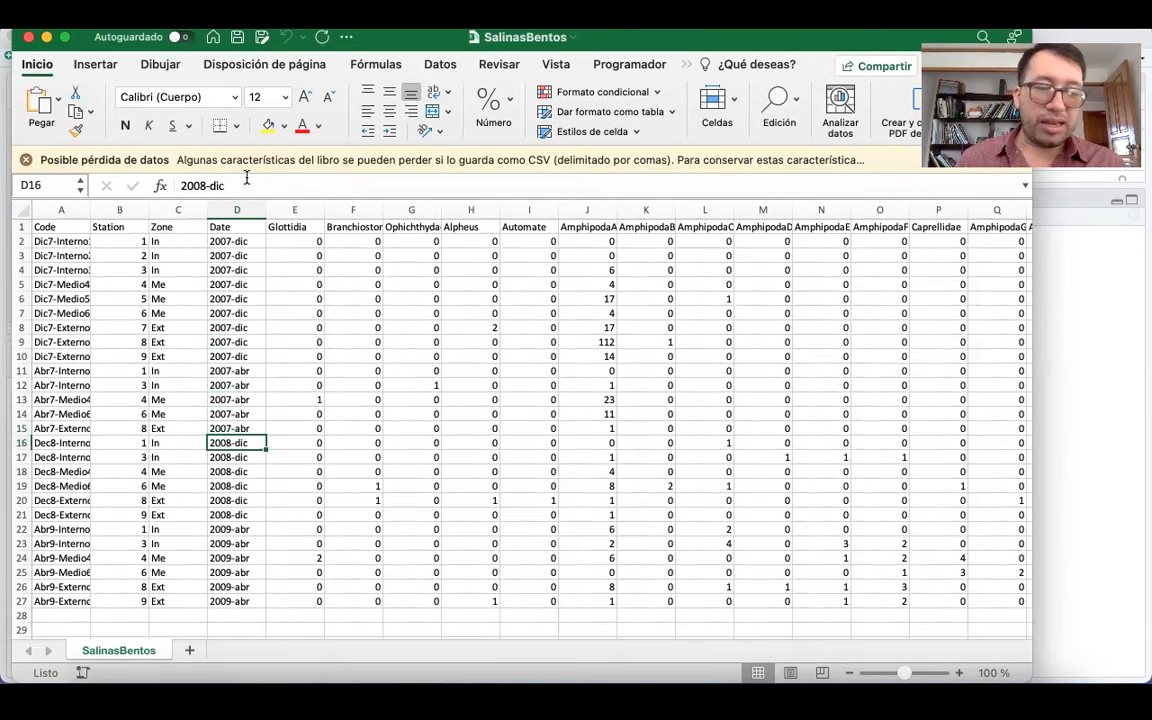
key("Down")
key("Down")
key("Down")
key("Down")
key("Down")
key("Down")
key("Down")
key("Down")
key("Down")
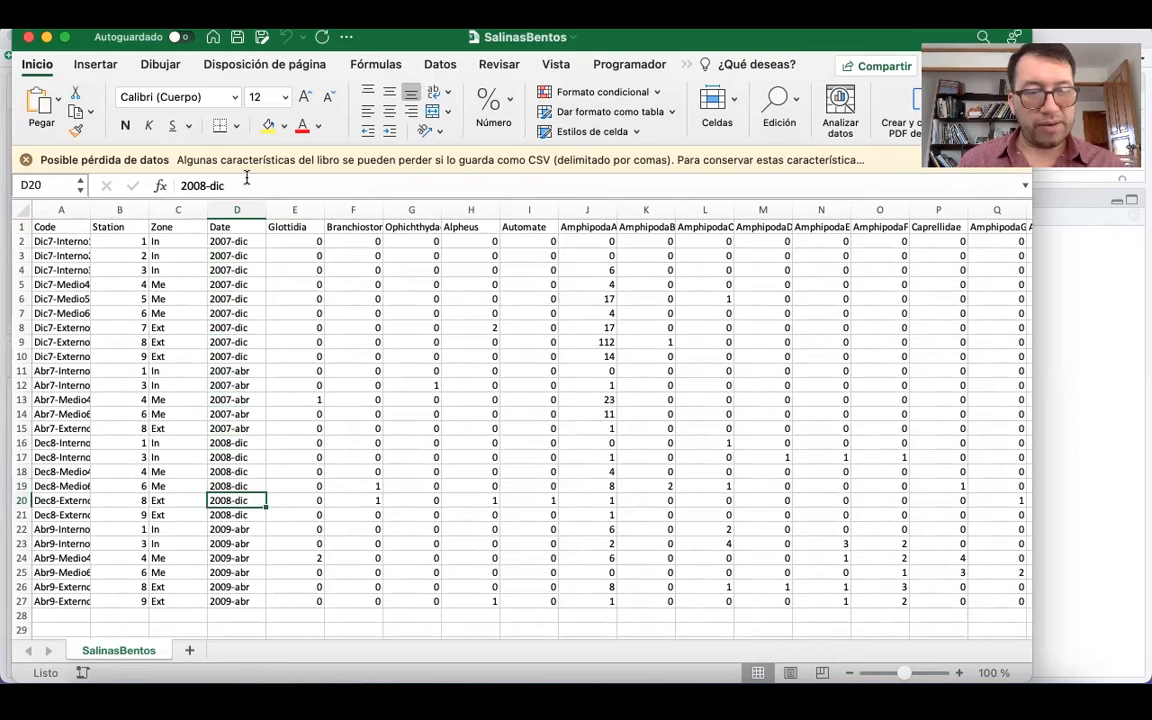
key("Down")
key("Down")
key("Down")
key("Up")
Review the In, Me and Ext zone codes assigned to the samples in the Zone column.
key("Left")
key("Up")
key("Up")
key("Up")
key("Up")
key("Up")
key("Up")
key("Up")
key("Up")
key("Up")
key("Up")
key("Up")
key("Up")
key("Up")
key("Up")
key("Up")
key("Up")
key("Up")
key("Up")
key("Up")
key("Up")
key("Up")
key("Up")
key("Up")
key("Up")
key("Up")
key("Up")
key("Down")
key("Down")
key("Down")
key("Down")
key("Down")
key("Down")
key("Down")
key("Down")
key("Down")
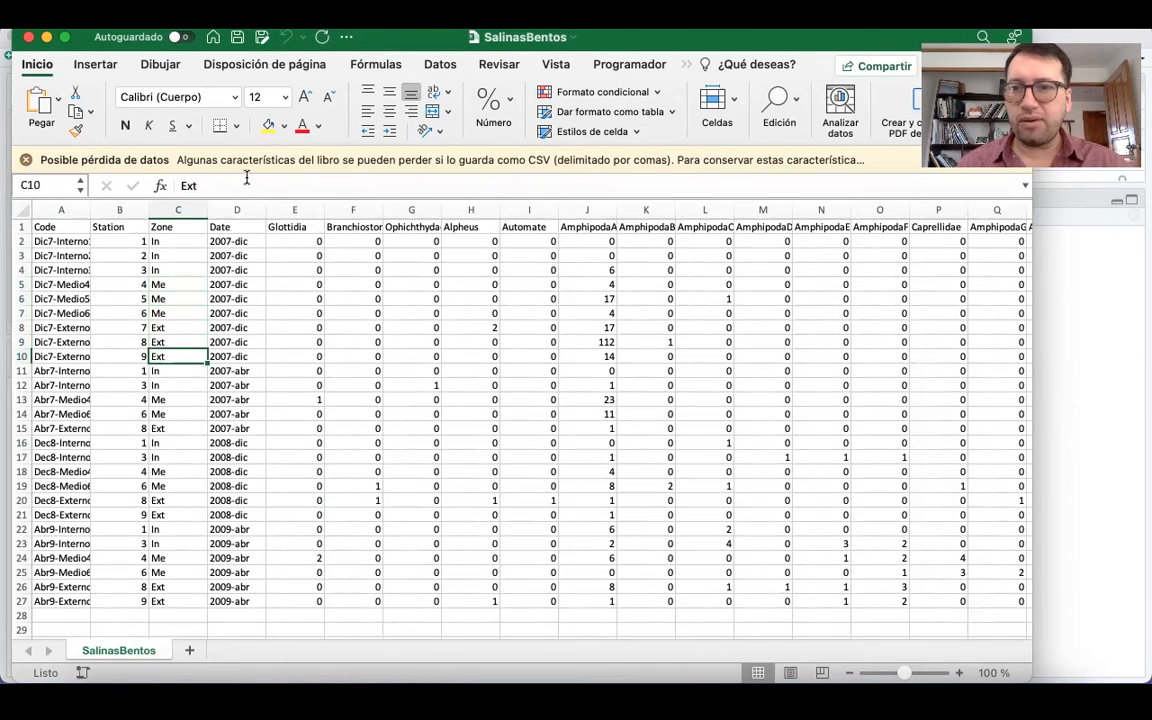
Examine the station numbers in the Station column and compare which stations were sampled on each date.
key("Left")
key("Up")
key("Up")
key("Up")
key("Up")
key("Up")
key("Up")
key("Up")
key("Up")
key("Down")
key("Down")
key("Down")
key("Down")
key("Down")
key("Down")
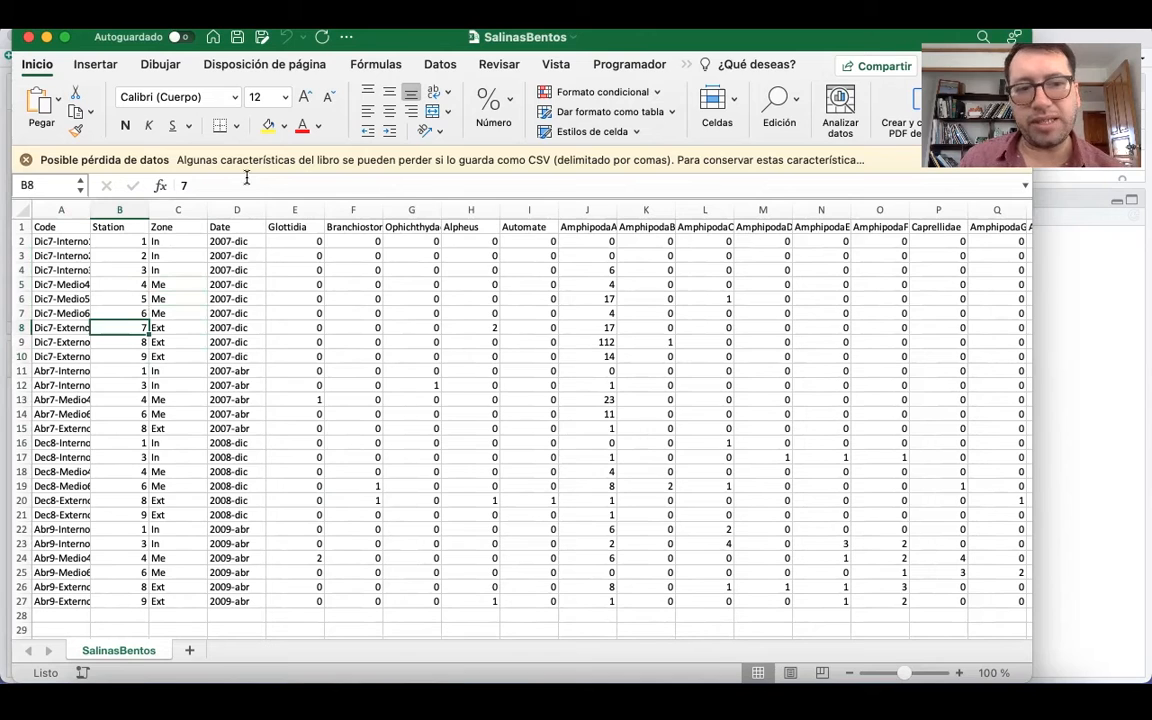
key("Down")
key("Down")
key("Down")
key("Up")
key("Down")
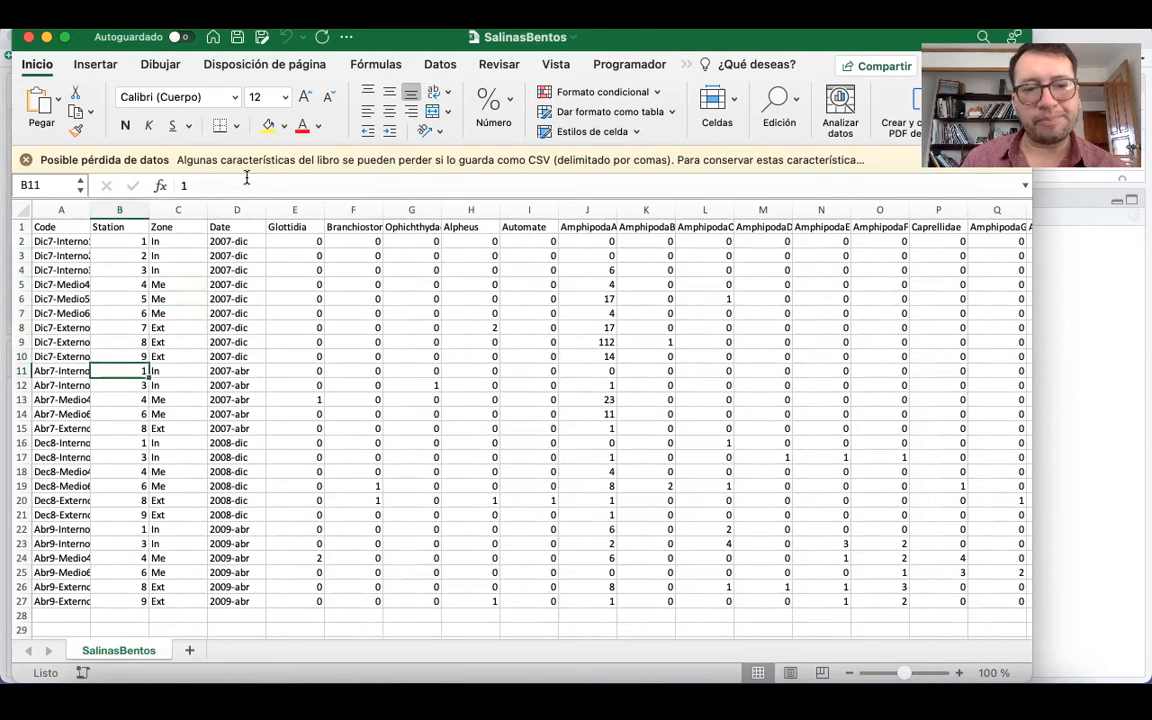
key("Up")
key("Up")
key("Up")
key("Up")
key("Up")
key("Up")
key("Up")
key("Up")
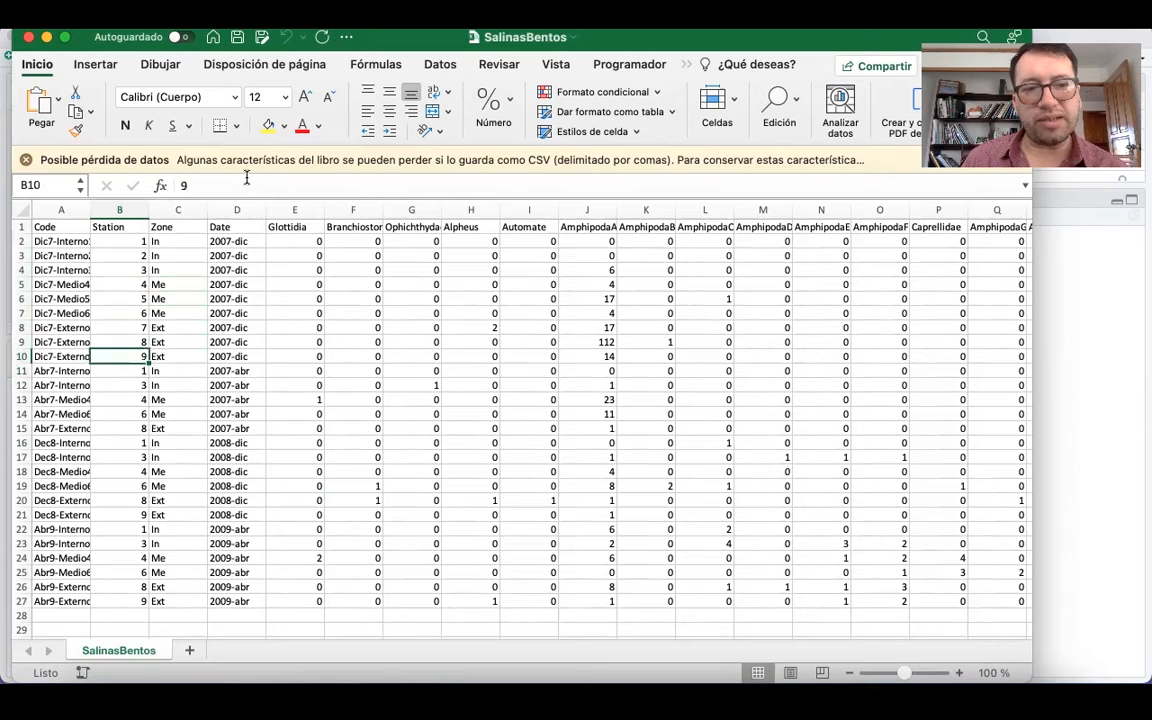
key("Up")
key("Up")
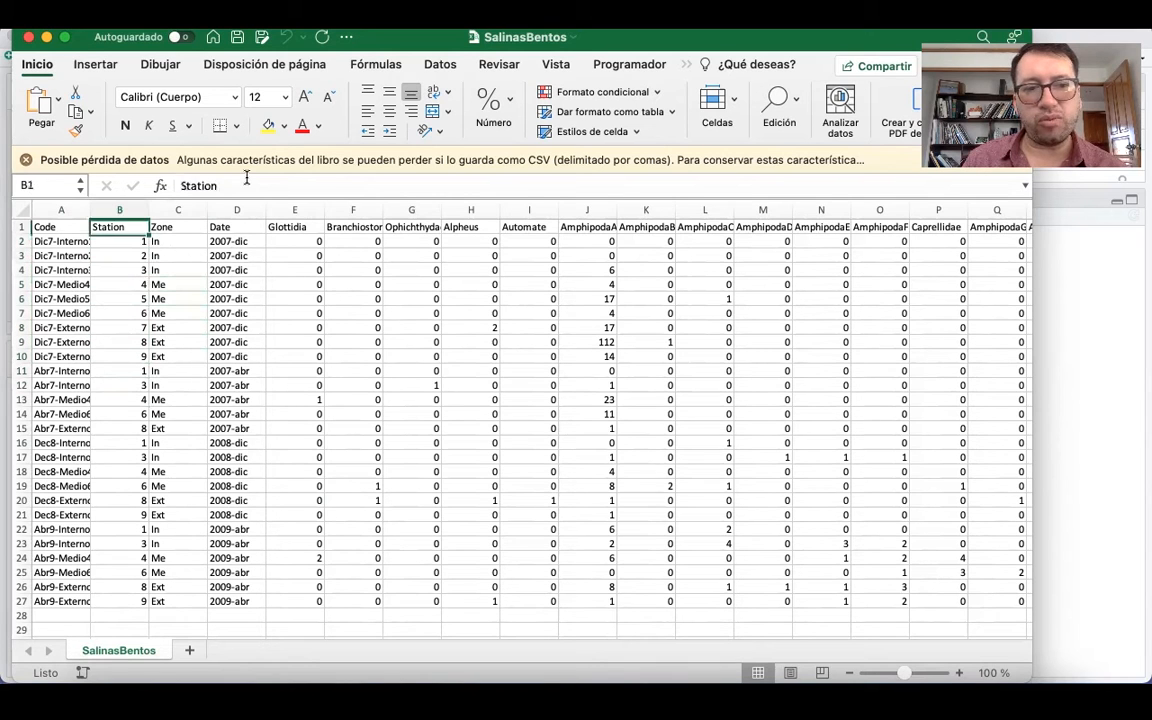
key("Down")
key("Down")
key("Down")
key("Down")
key("Down")
key("Down")
key("Down")
key("Down")
key("Down")
key("Down")
key("Down")
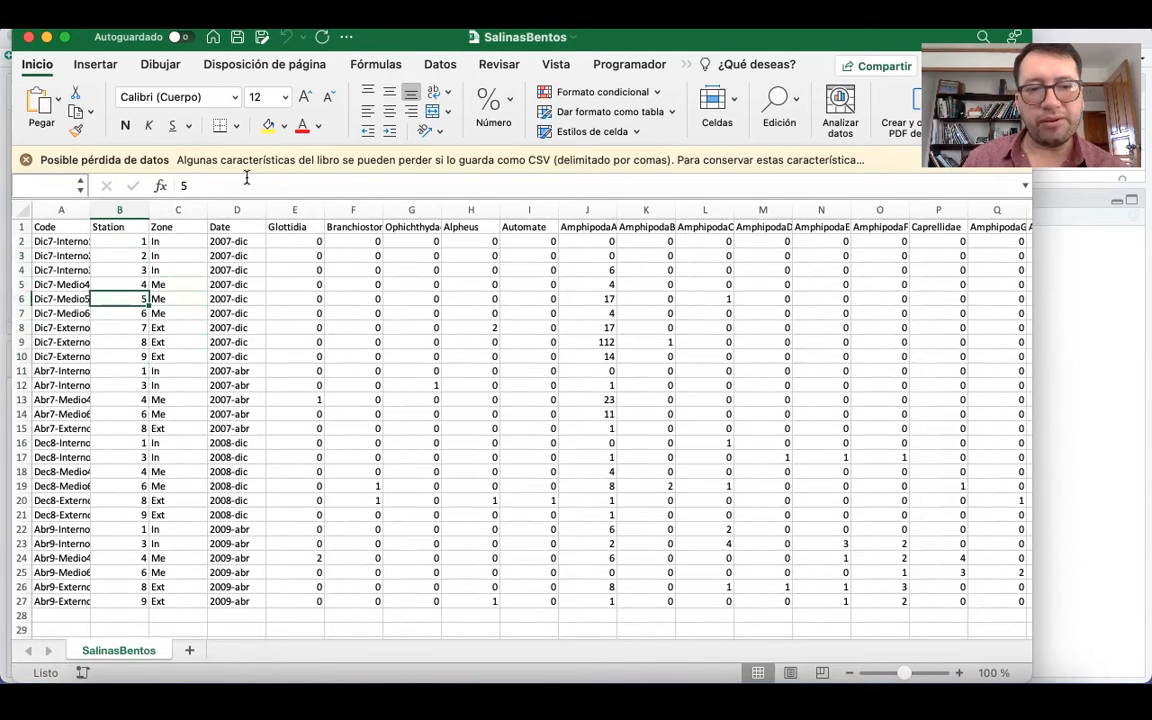
key("Down")
key("Down")
key("Down")
key("Down")
key("Down")
key("Down")
key("Down")
key("Down")
key("Down")
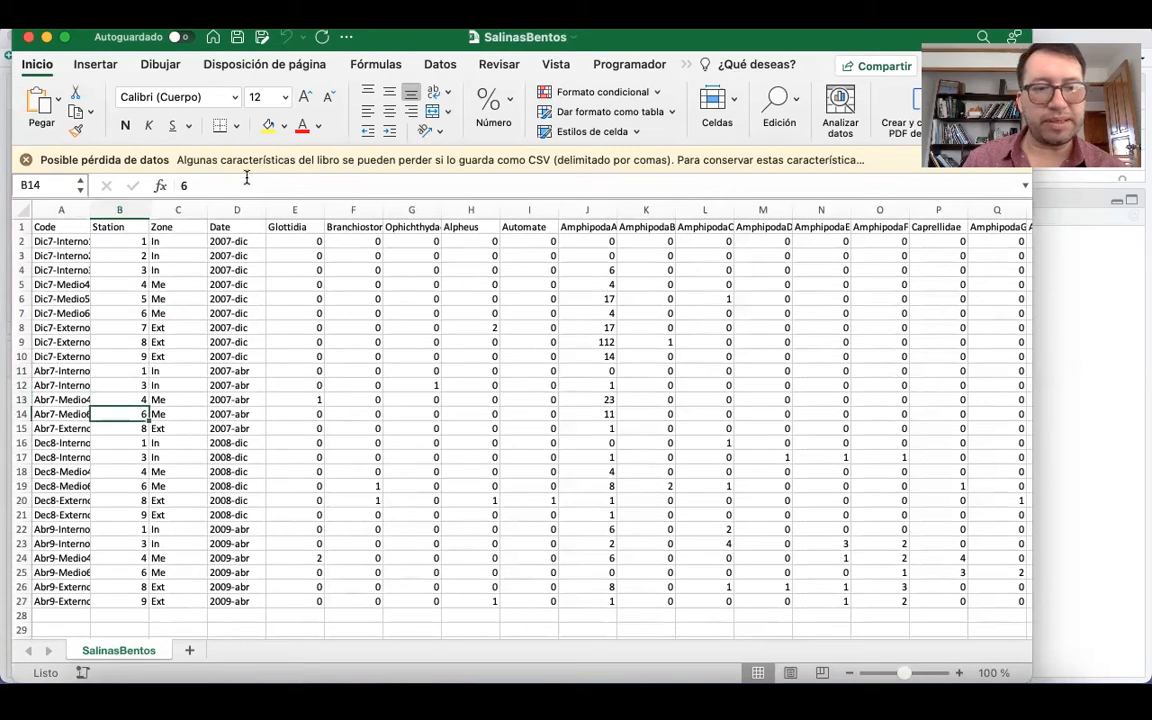
Check the first sample codes in the Code column and the Station, Zone and Date headers they combine.
left_click(70, 242)
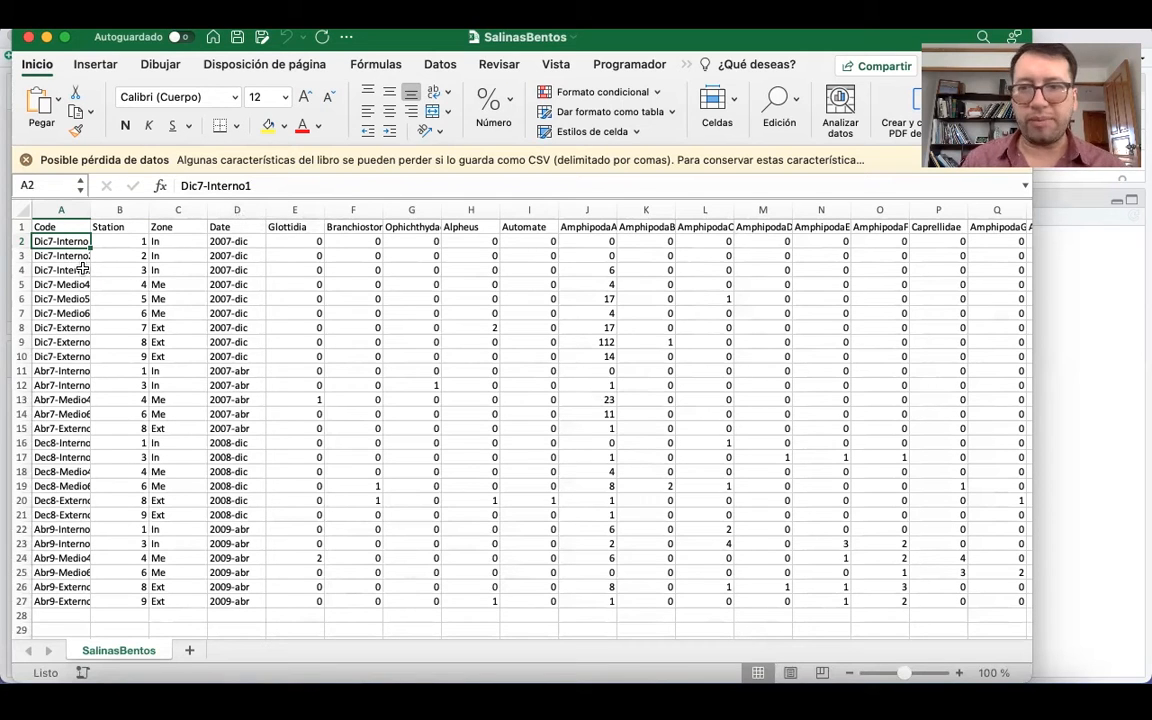
key("Down")
key("Up")
key("Down")
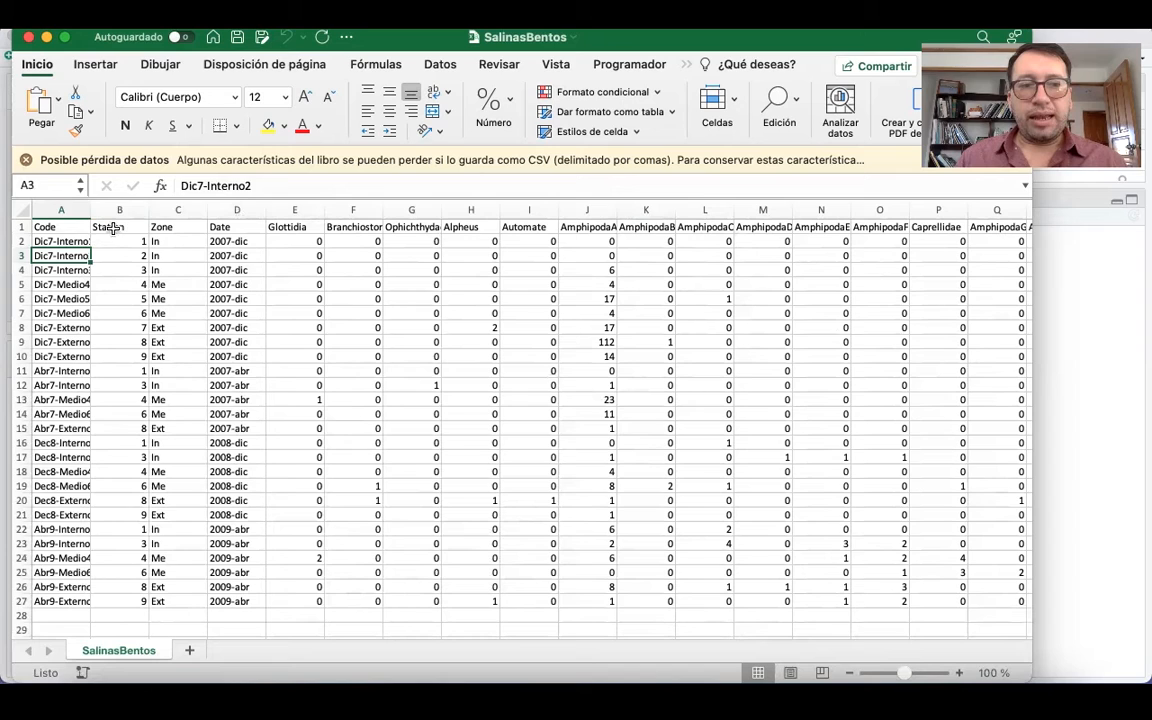
left_click_drag(140, 227, 178, 243)
left_click_drag(250, 232, 240, 228)
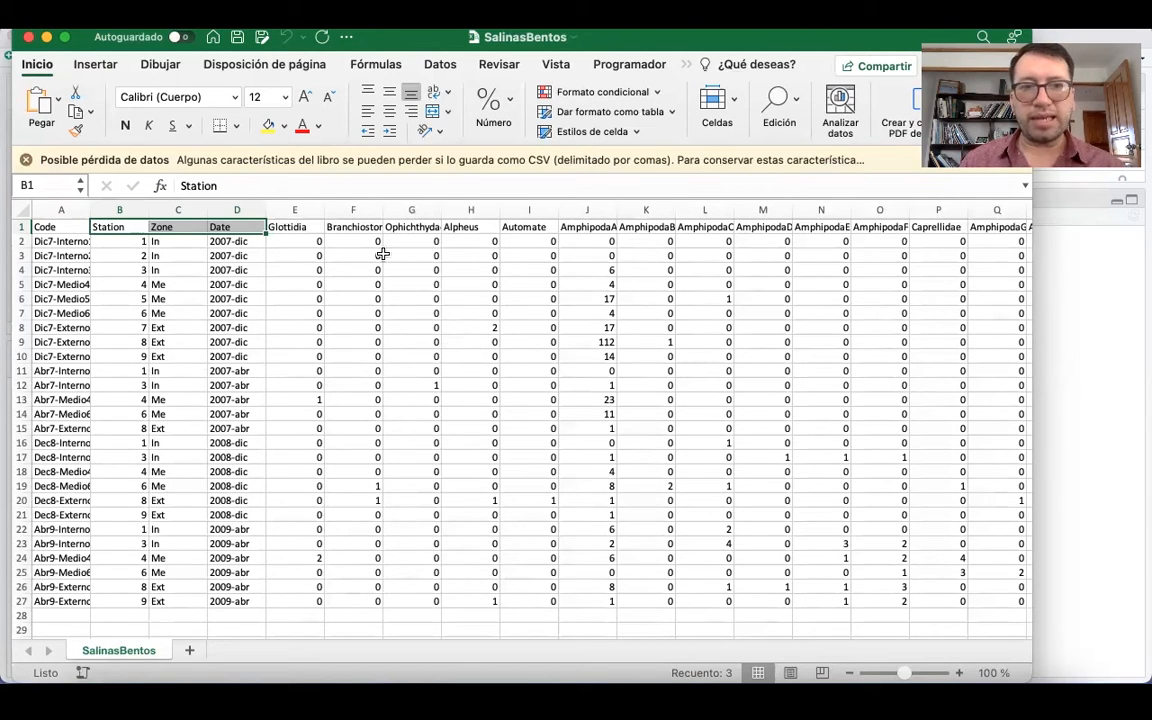
Switch to RStudio, add library(vegan) on line 6 of the script and run it to load the package.
left_click(47, 37)
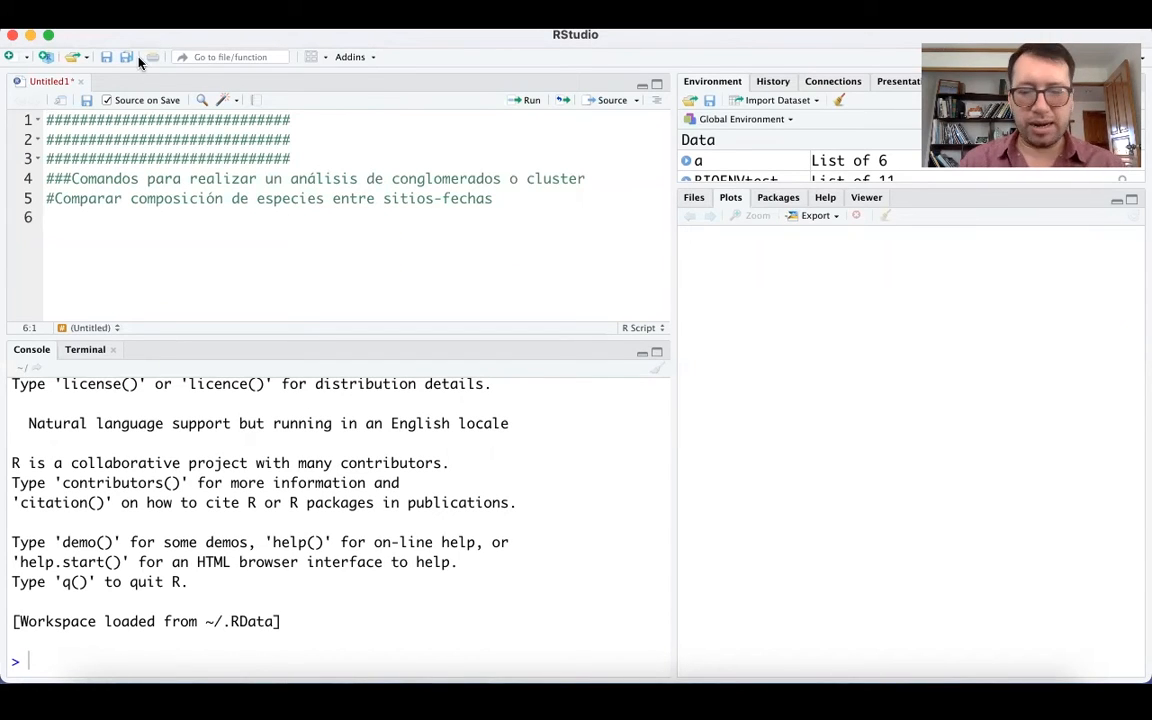
type("libra")
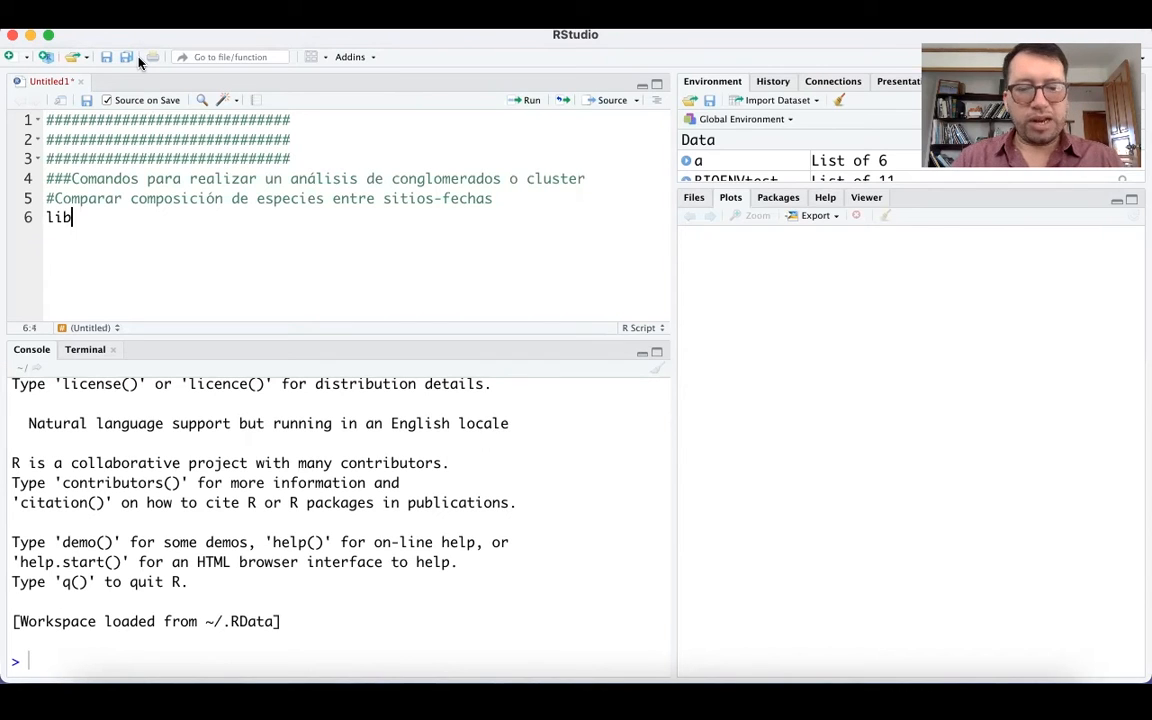
type("ry")
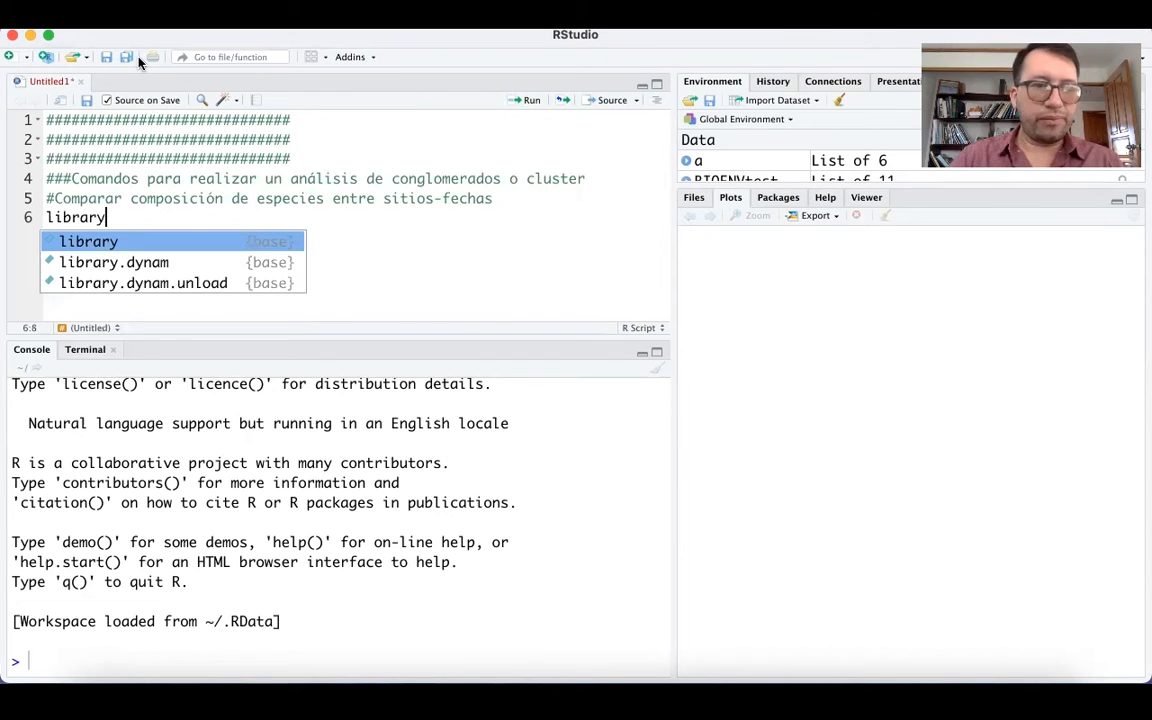
type("(ven")
key("BackSpace")
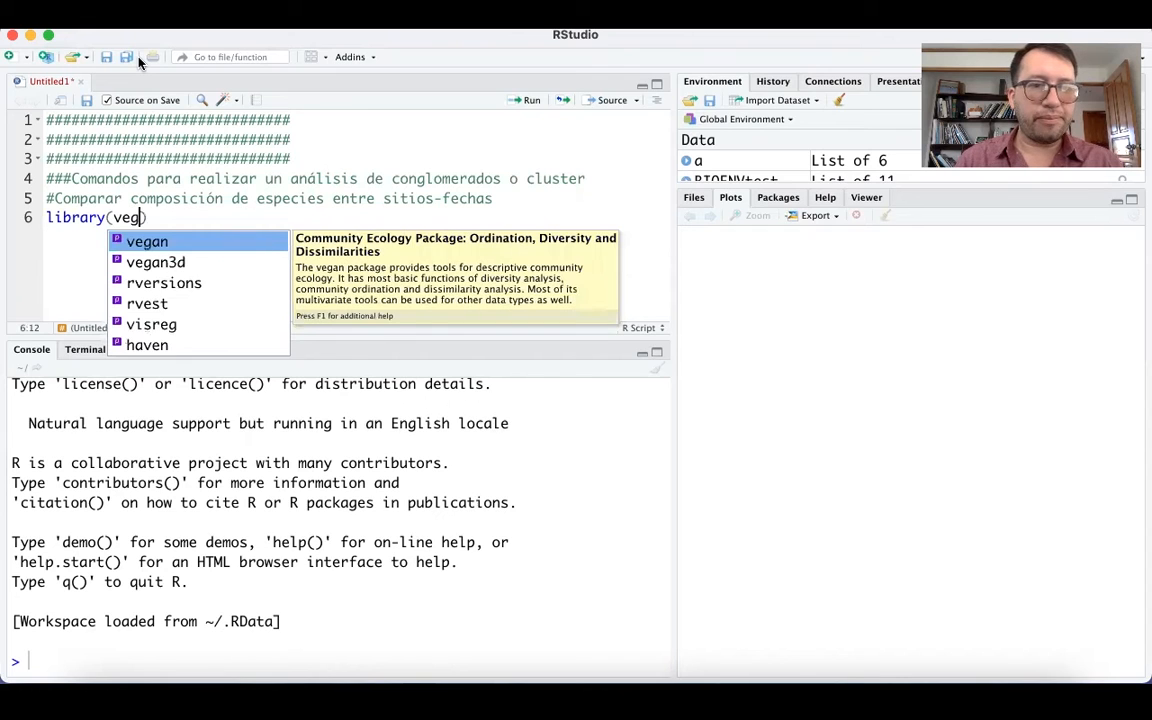
type("gan")
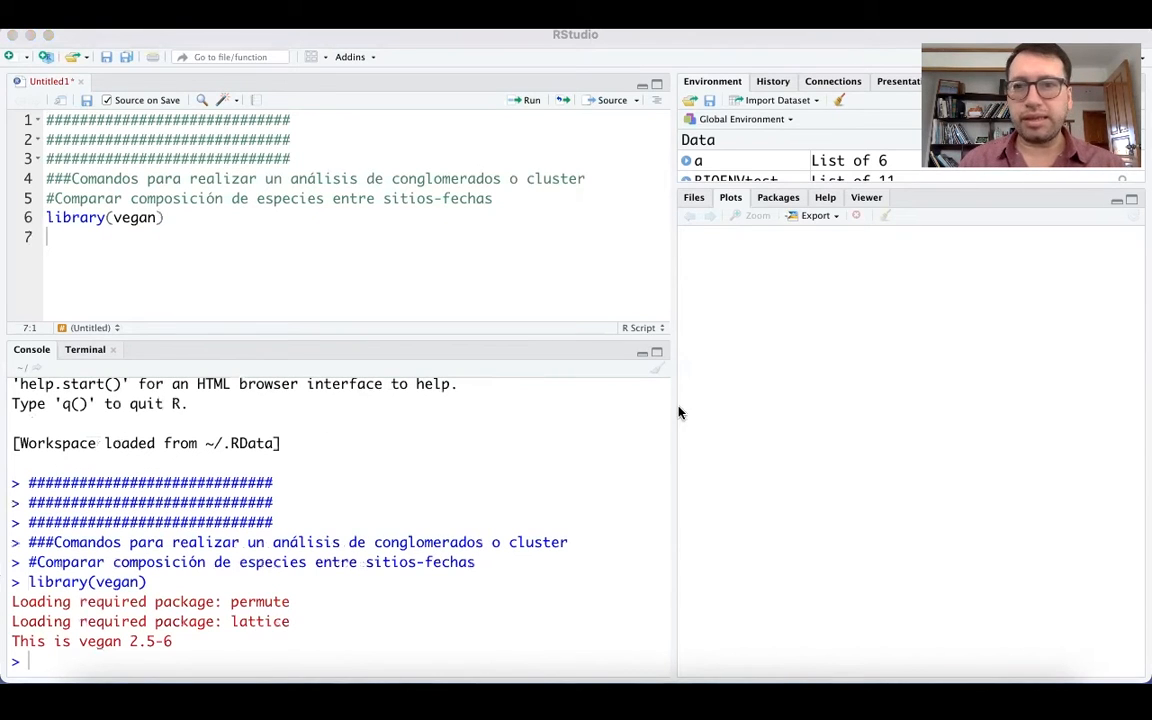
Set the session's working directory to the Desktop folder.
left_click(383, 203)
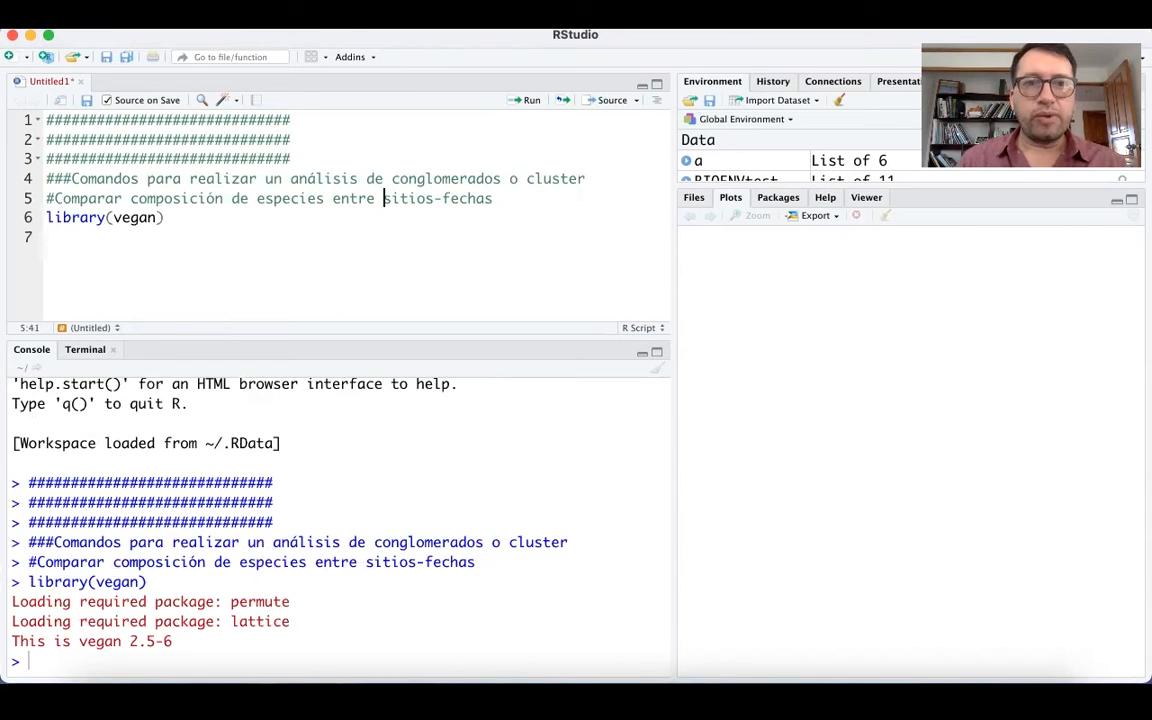
left_click(350, 18)
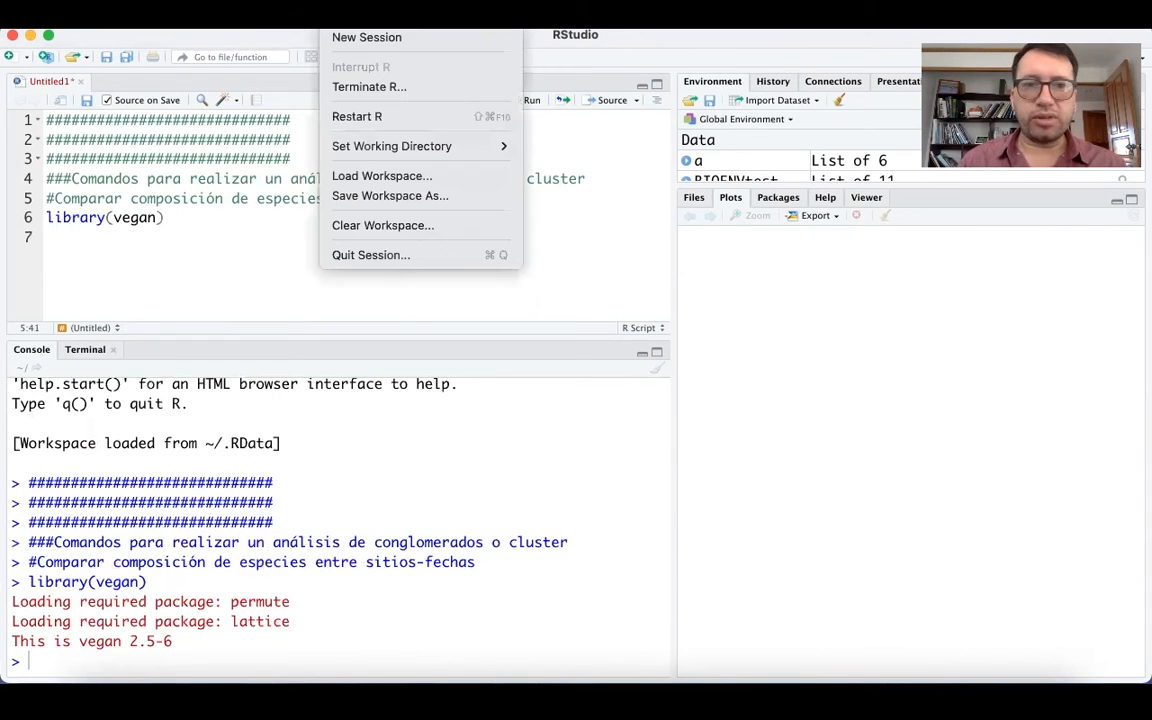
mouse_move(378, 149)
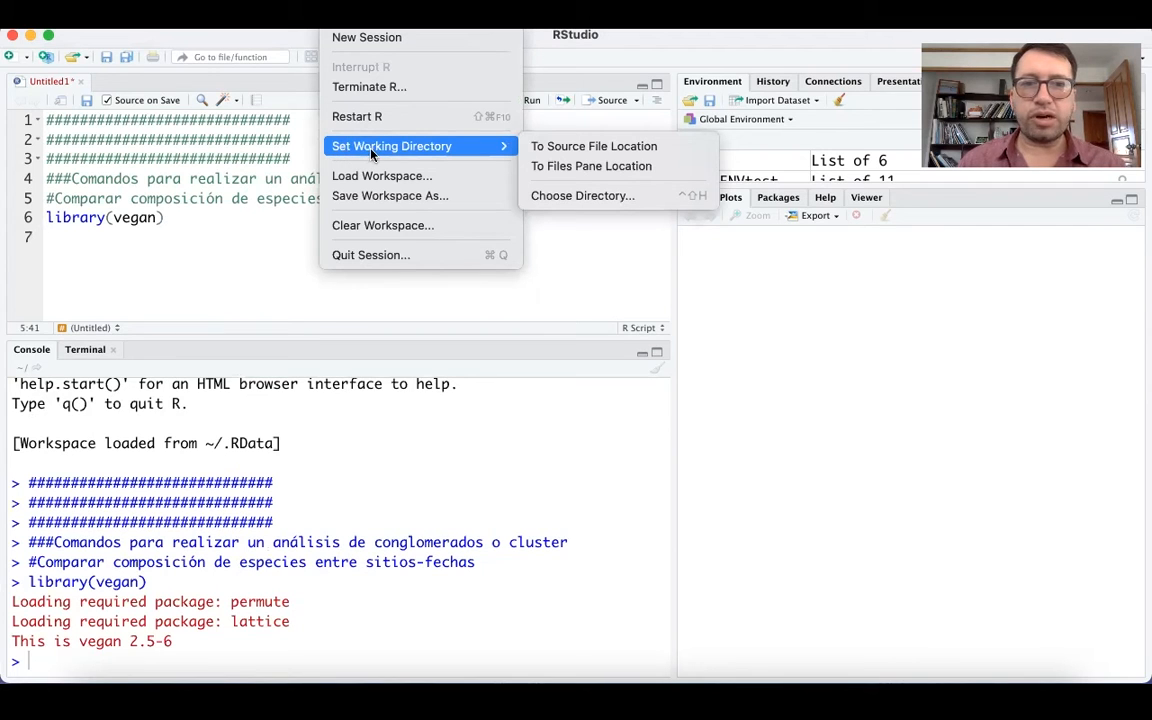
left_click(565, 197)
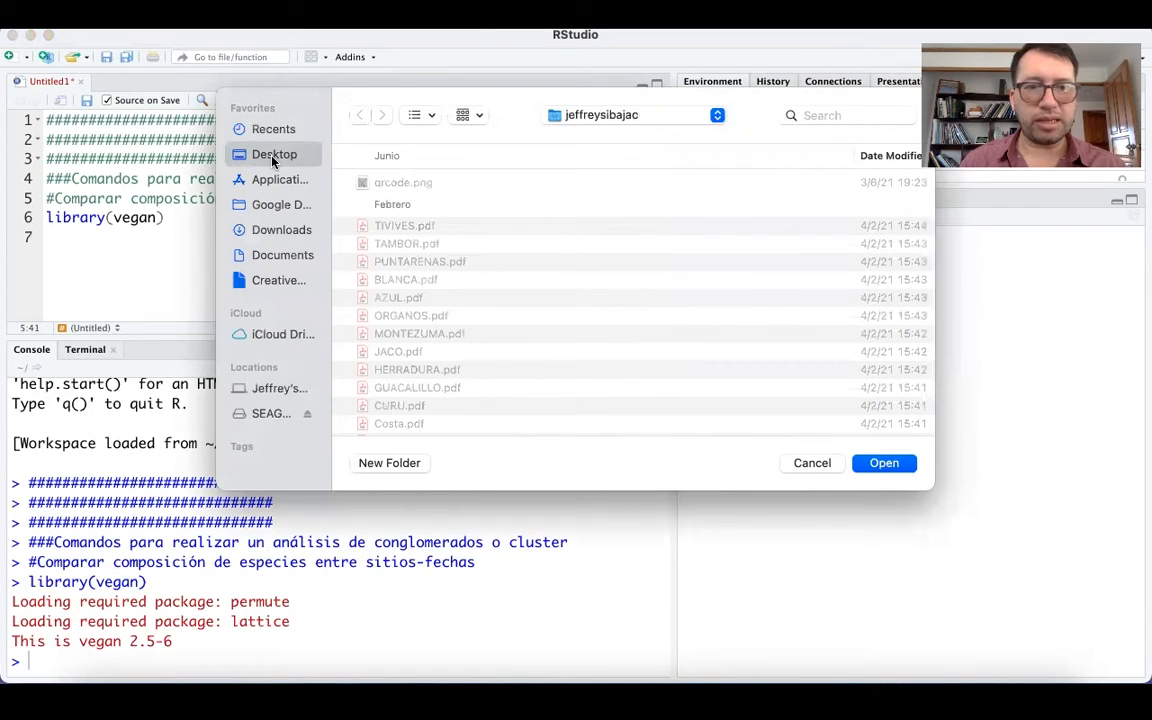
left_click(272, 157)
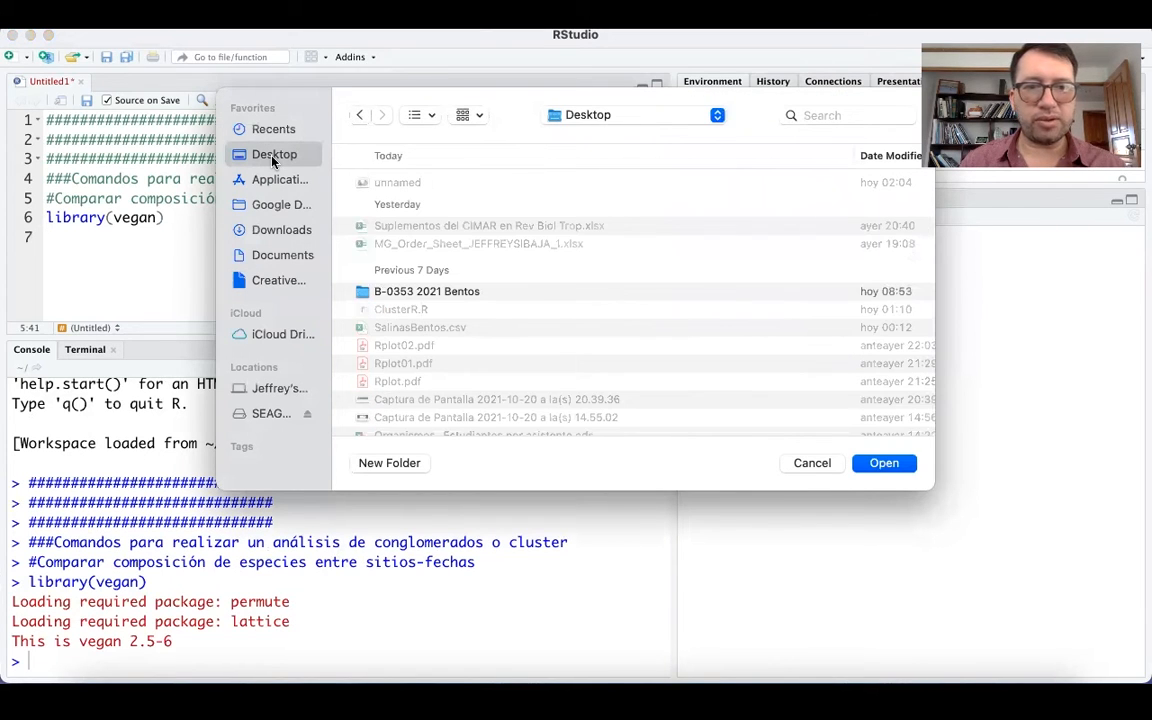
left_click(882, 464)
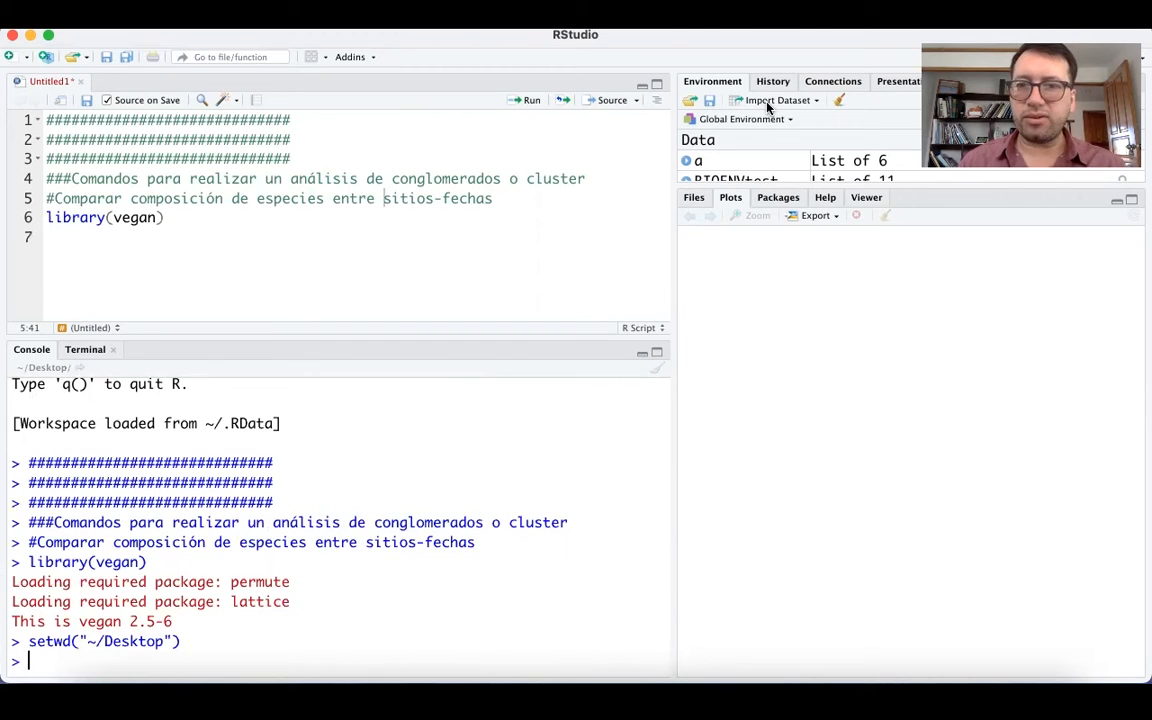
Import SalinasBentos.csv from the Desktop as the SalinasBentos dataset, with Heading set to Yes and Semicolon as the separator.
left_click(770, 102)
left_click(782, 121)
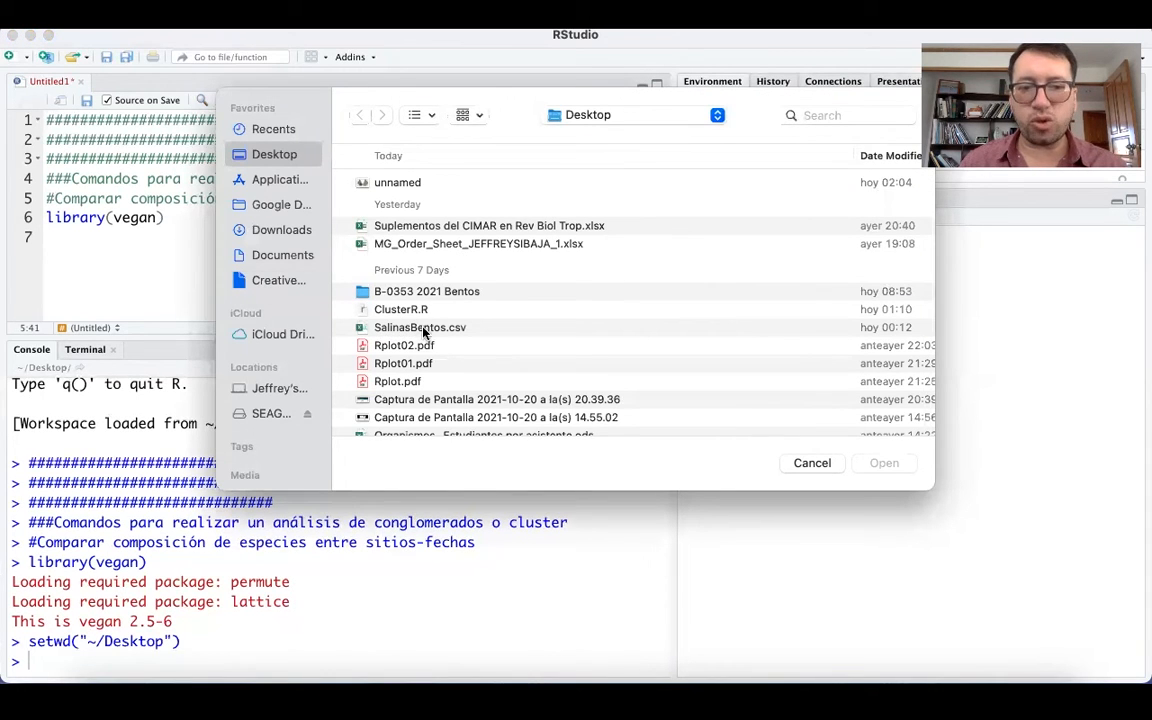
left_click(473, 329)
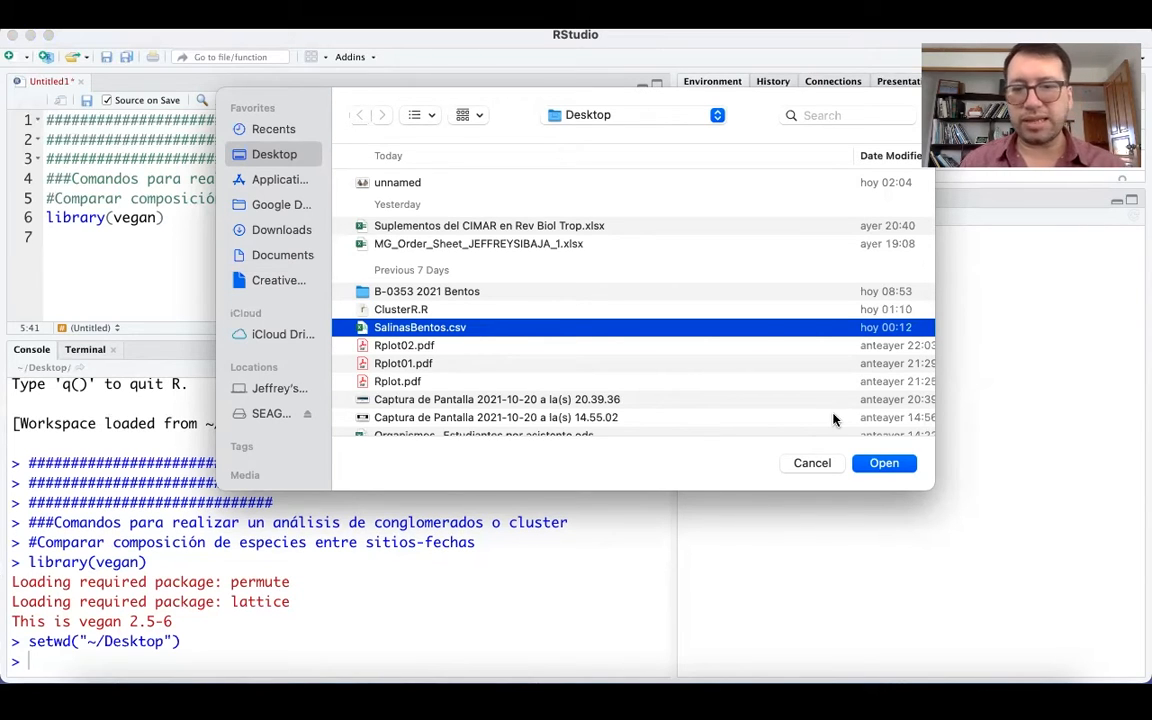
left_click(883, 466)
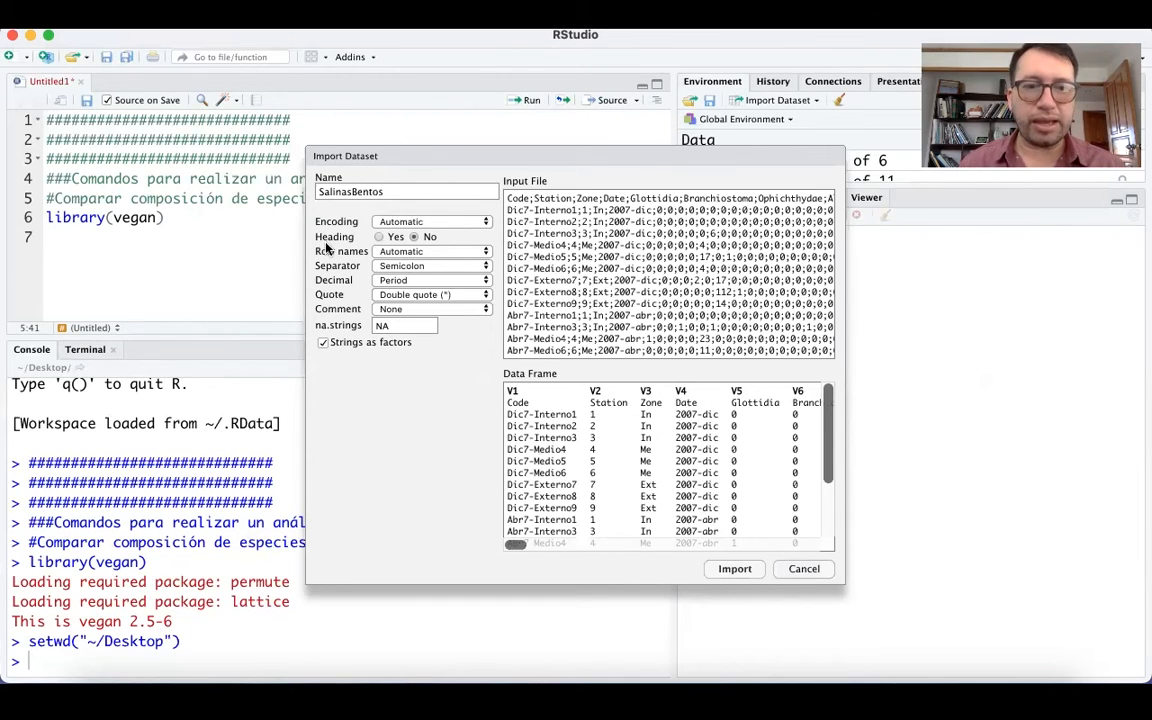
left_click(379, 237)
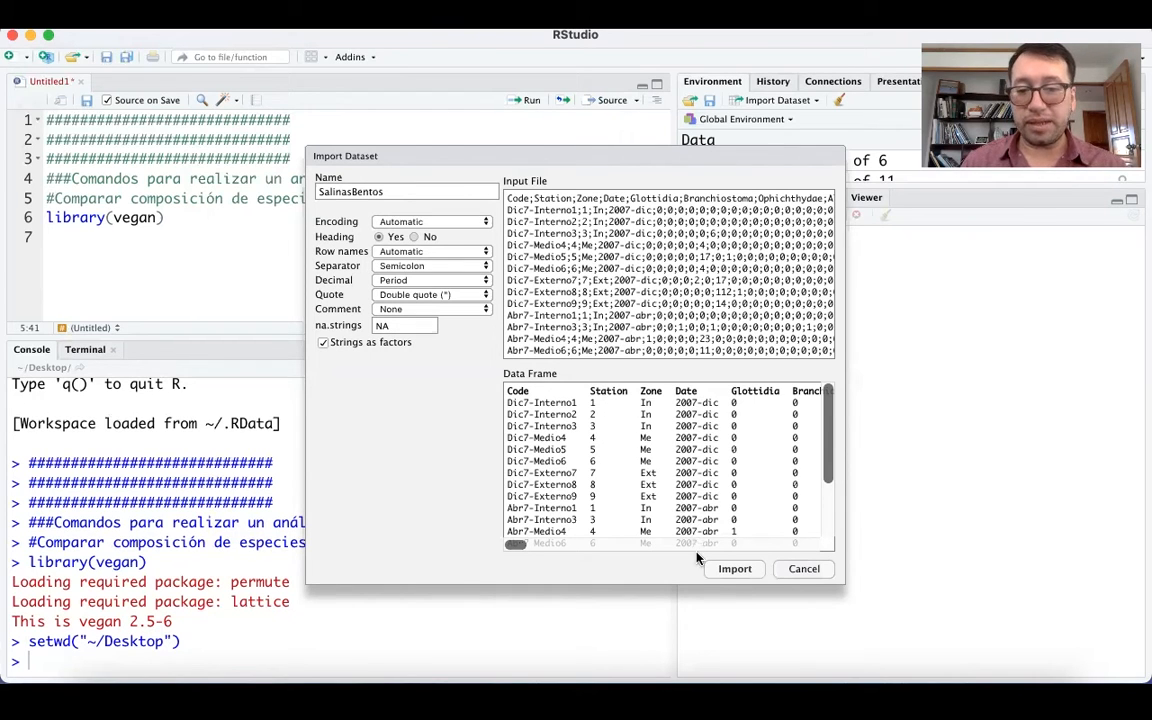
left_click(733, 569)
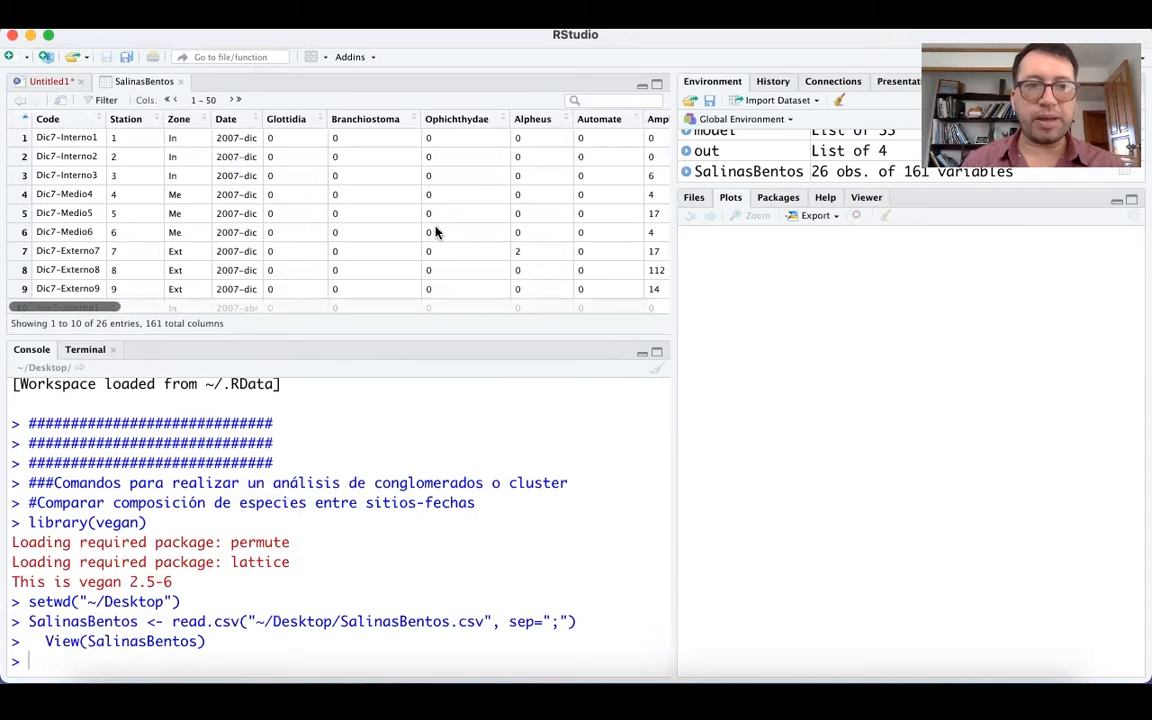
Look through the rows and species columns of the imported SalinasBentos table to check the data.
scroll(396, 240, "down", 8)
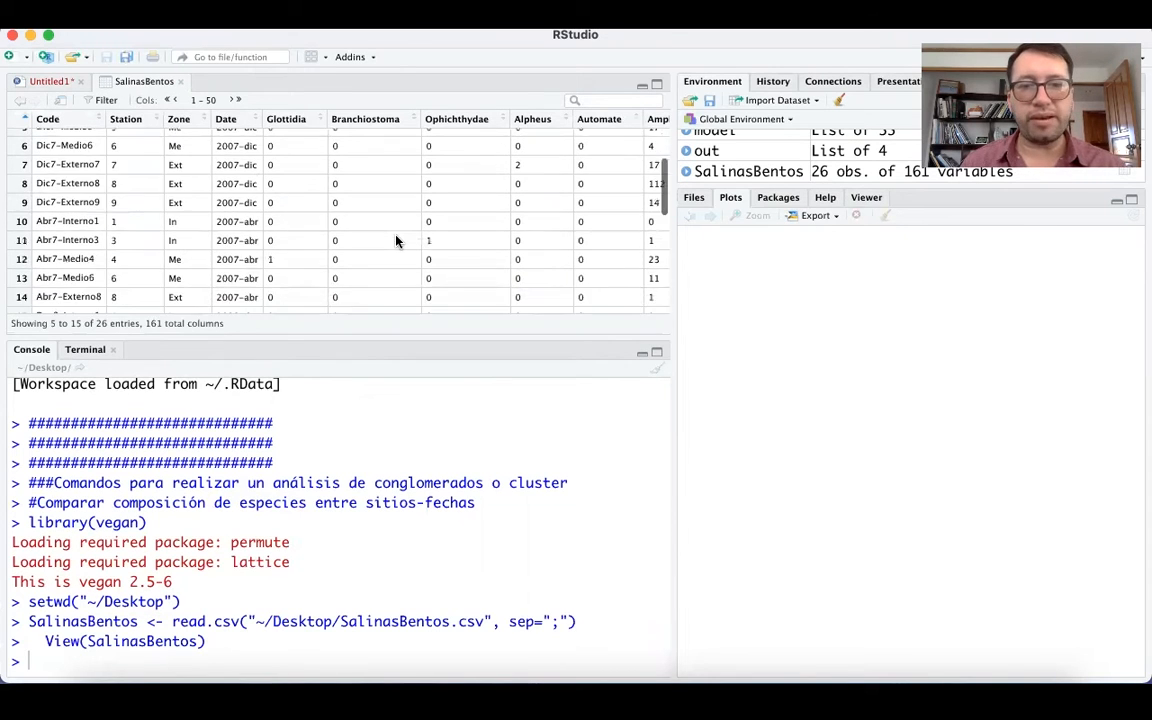
scroll(396, 240, "right", 10)
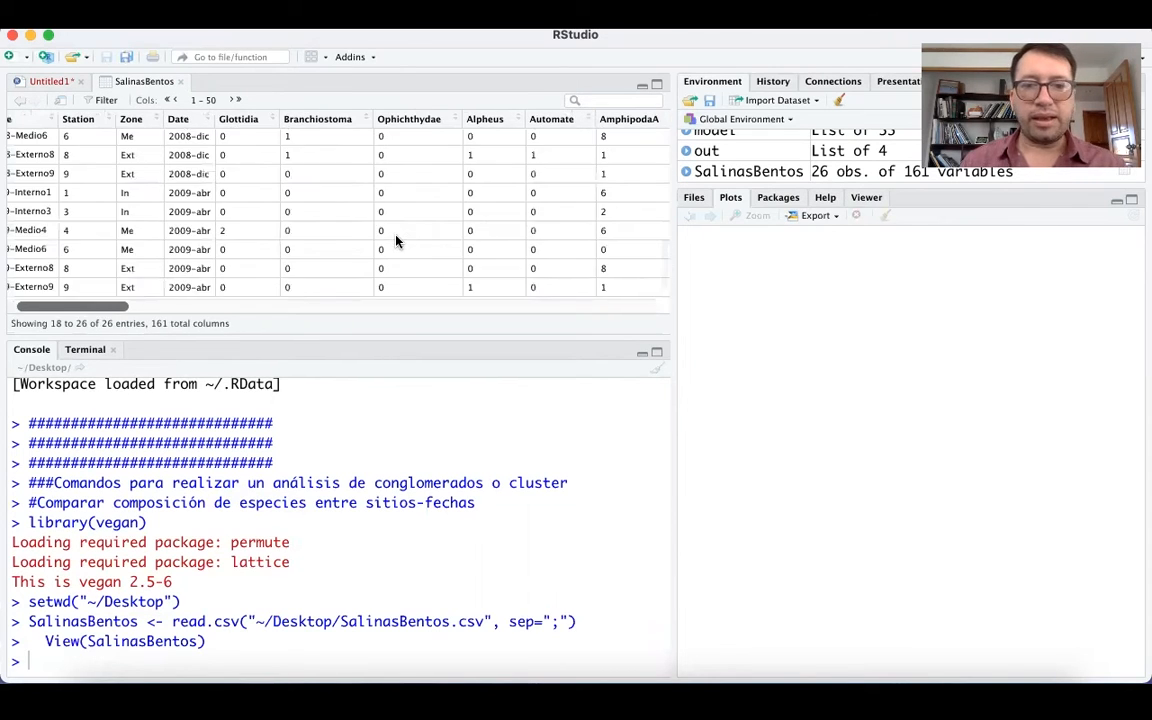
scroll(396, 240, "right", 10)
scroll(396, 240, "up", 3)
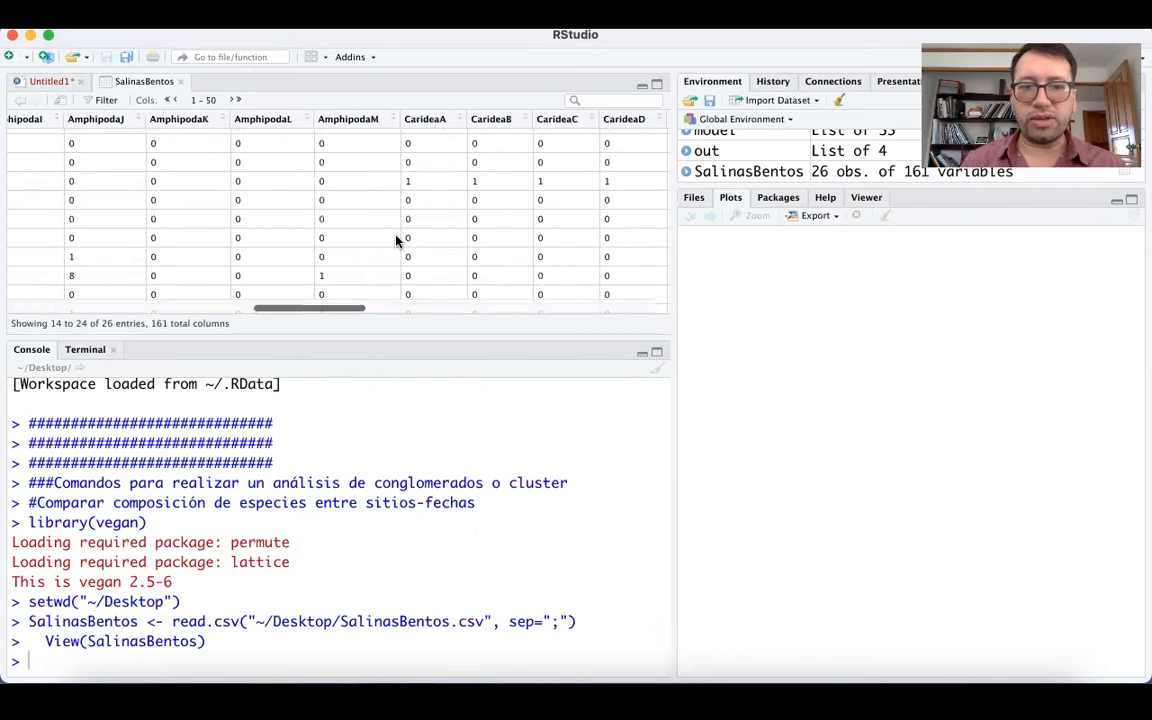
scroll(396, 240, "right", 10)
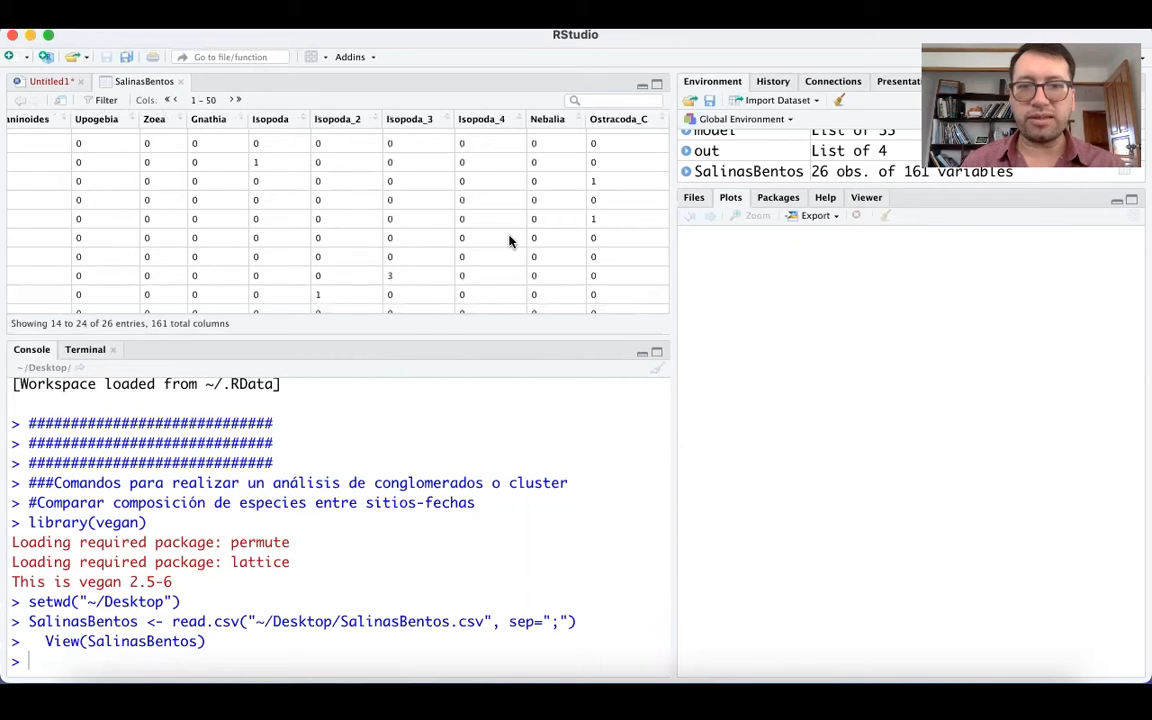
scroll(509, 240, "left", 15)
scroll(450, 275, "up", 5)
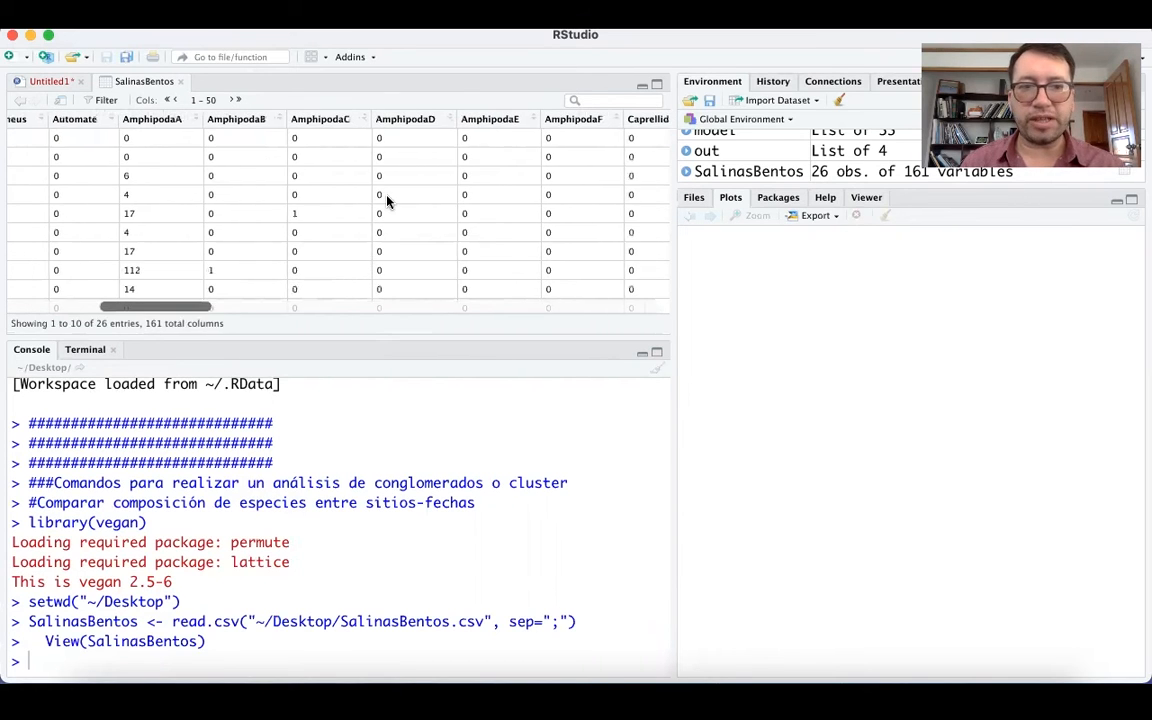
scroll(370, 205, "left", 5)
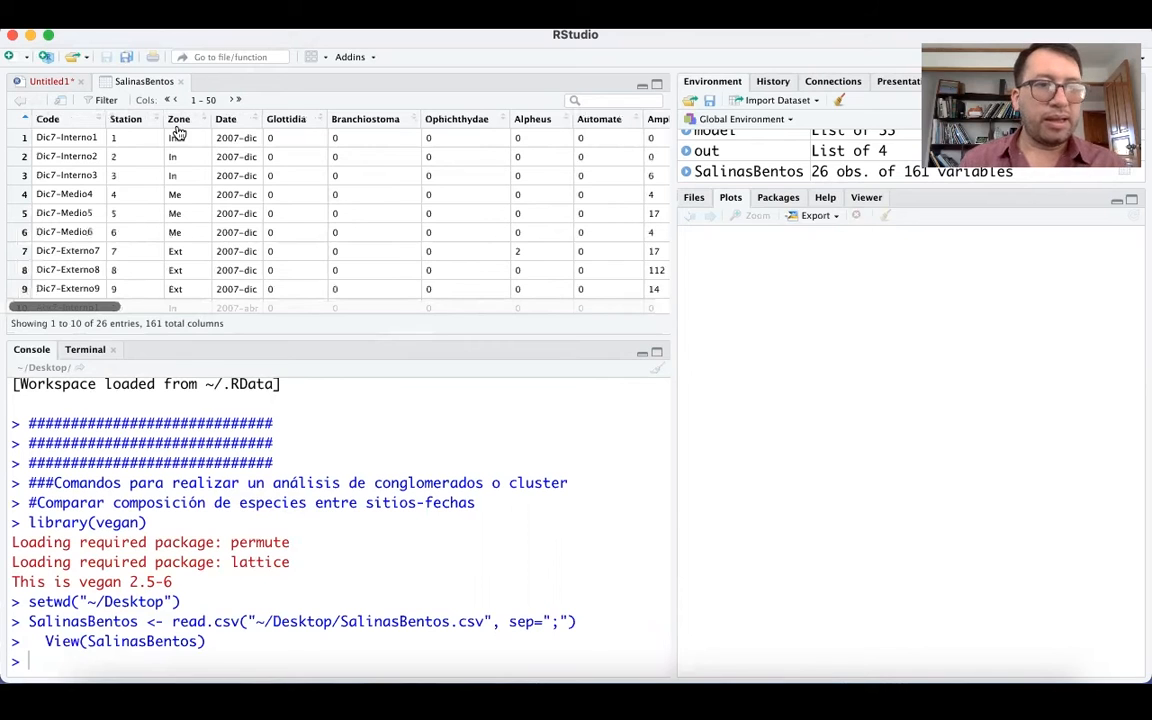
Add attach(SalinasBentos) on line 7 of the Untitled1 script and run it to attach the dataset.
left_click(56, 84)
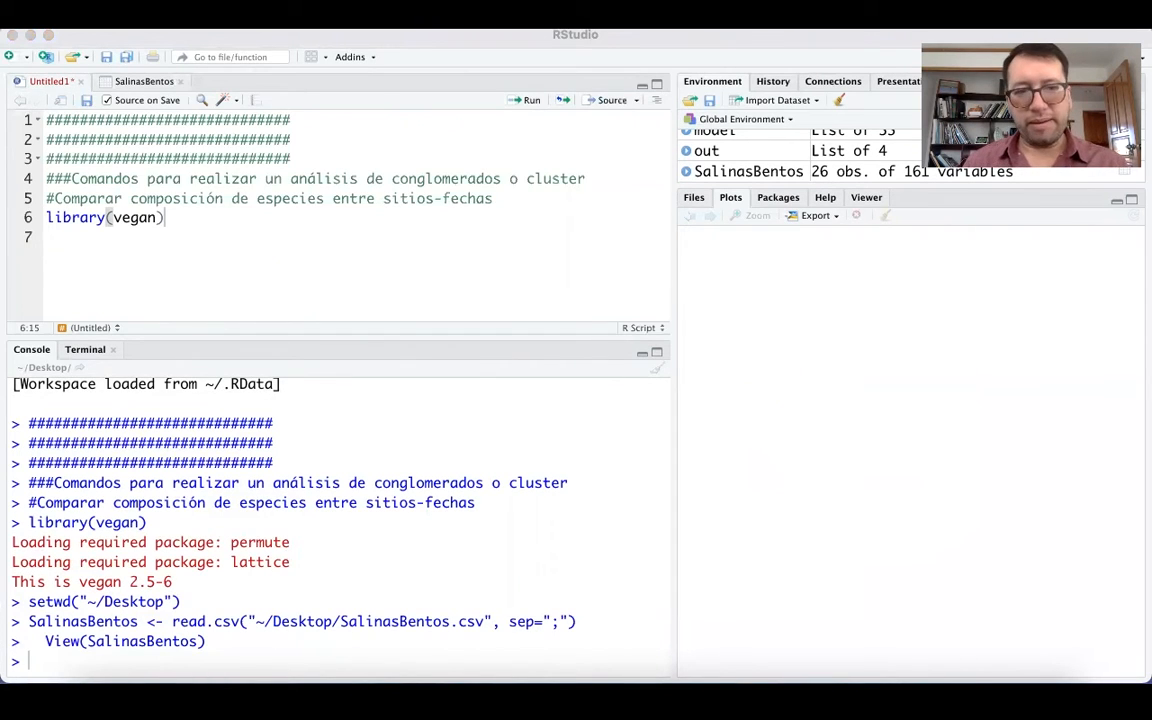
left_click(170, 242)
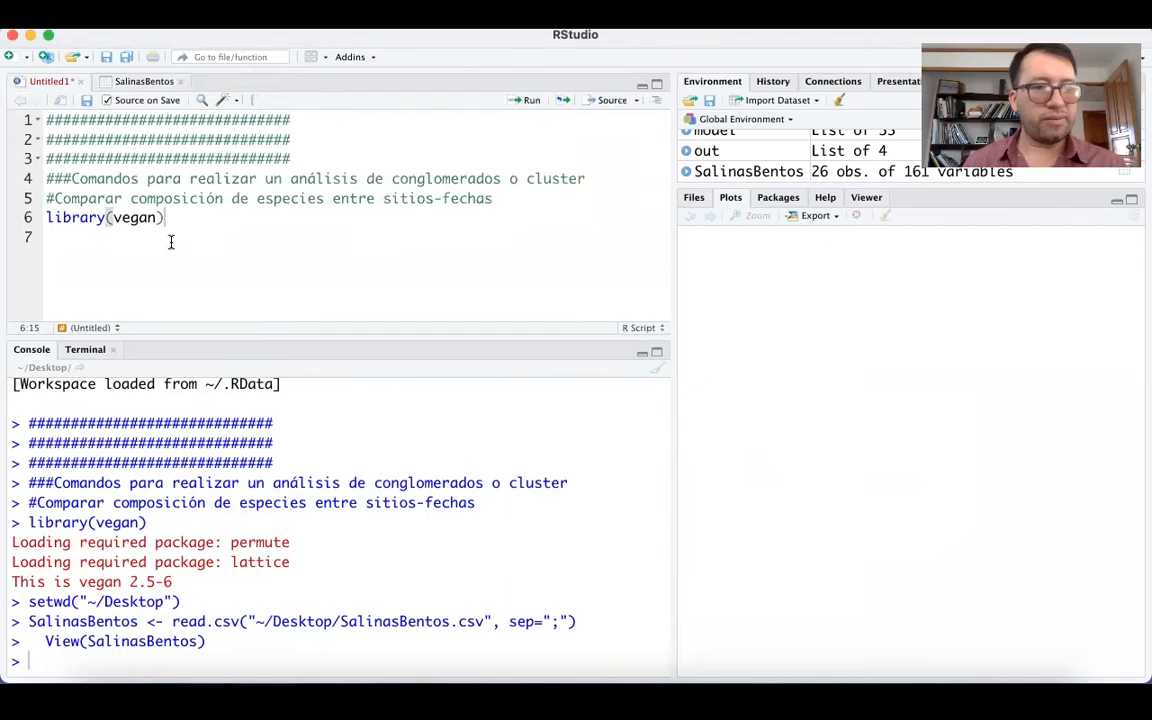
left_click(170, 242)
type("attach(SalinasBentos)")
left_click(139, 240)
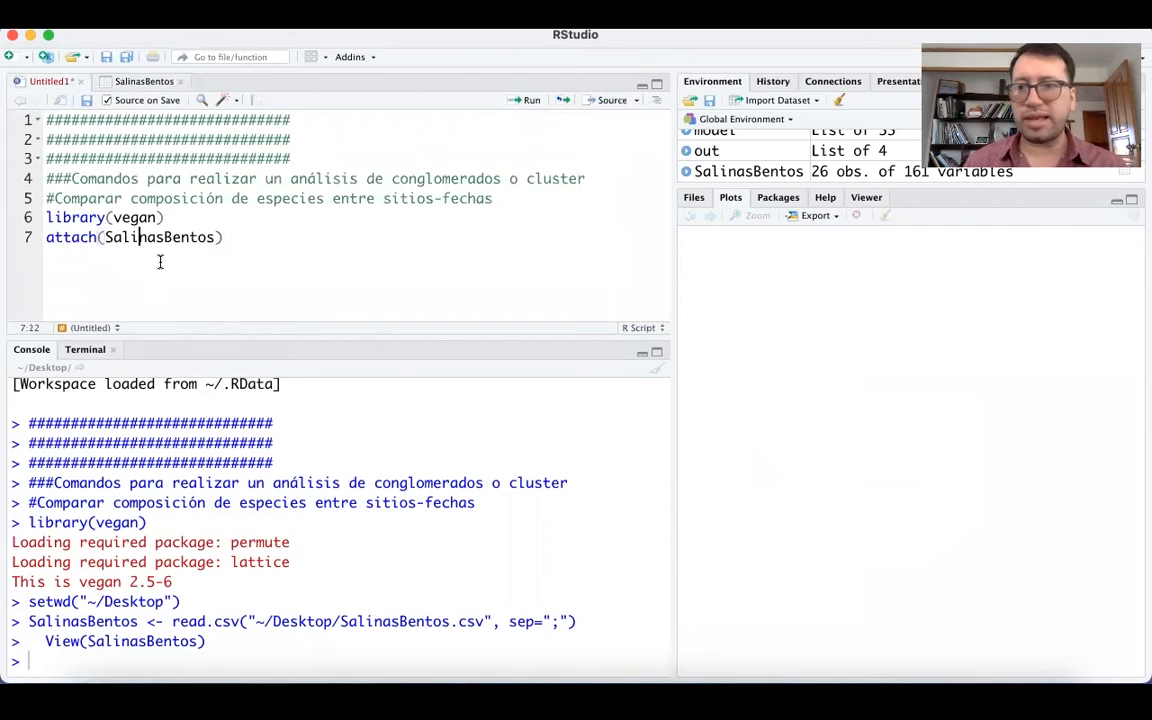
left_click(98, 240)
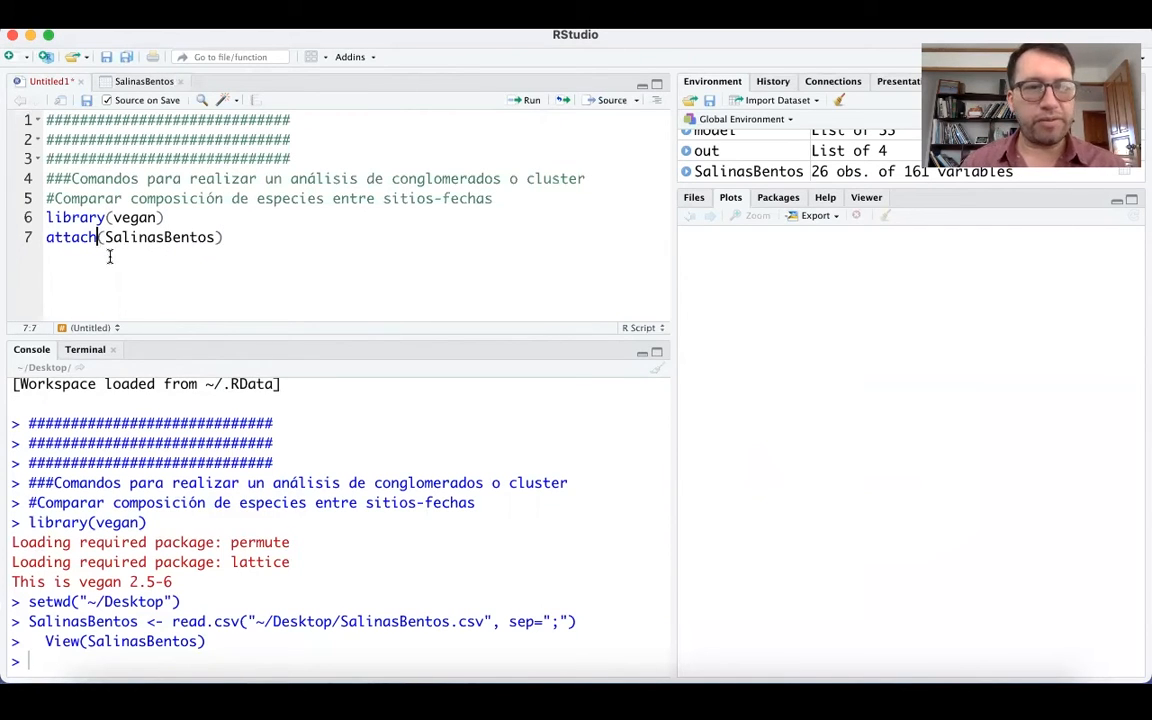
left_click(47, 240)
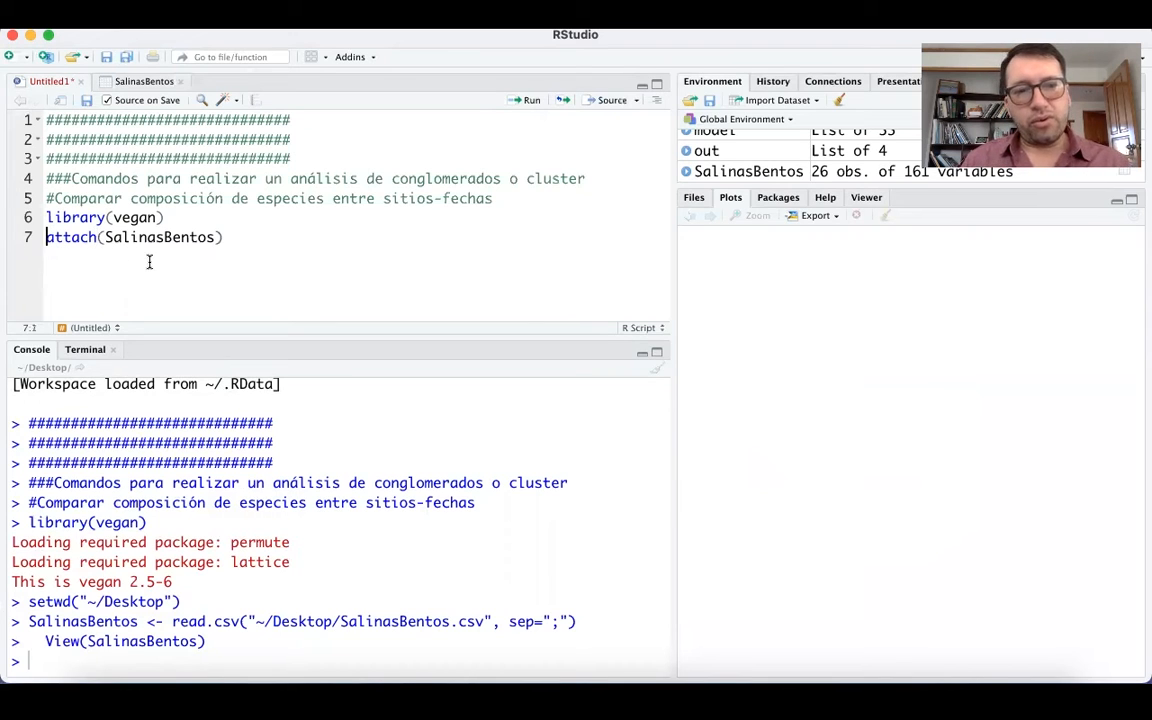
left_click(211, 237)
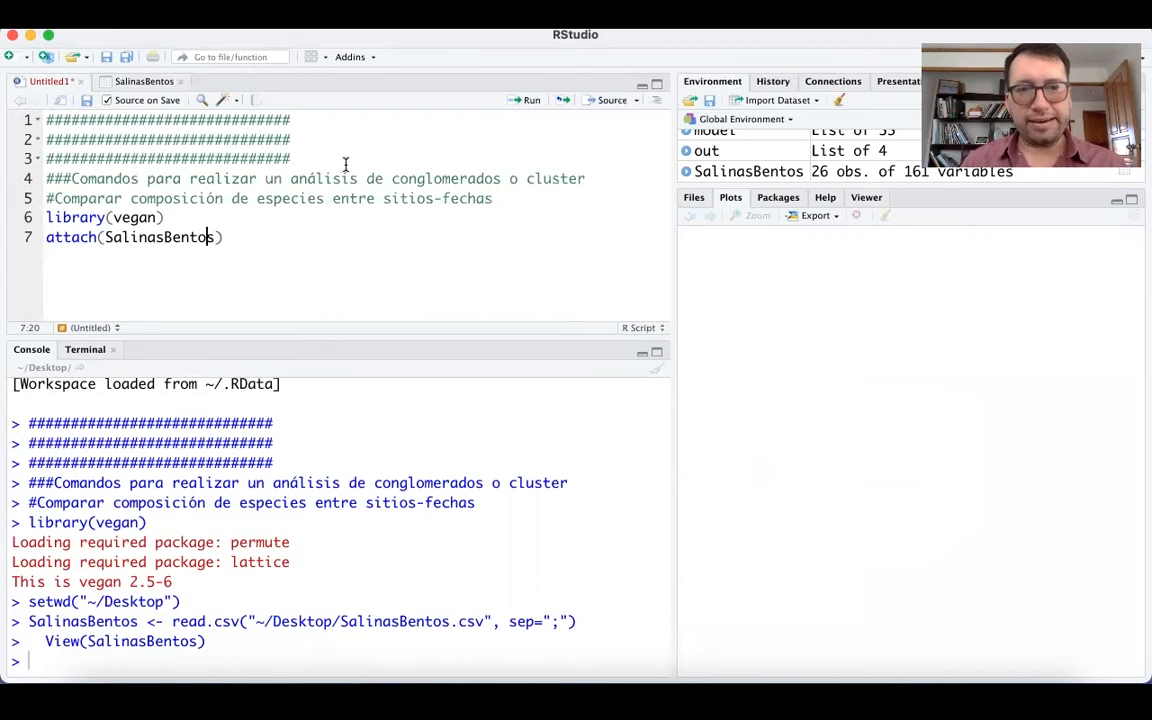
left_click(518, 104)
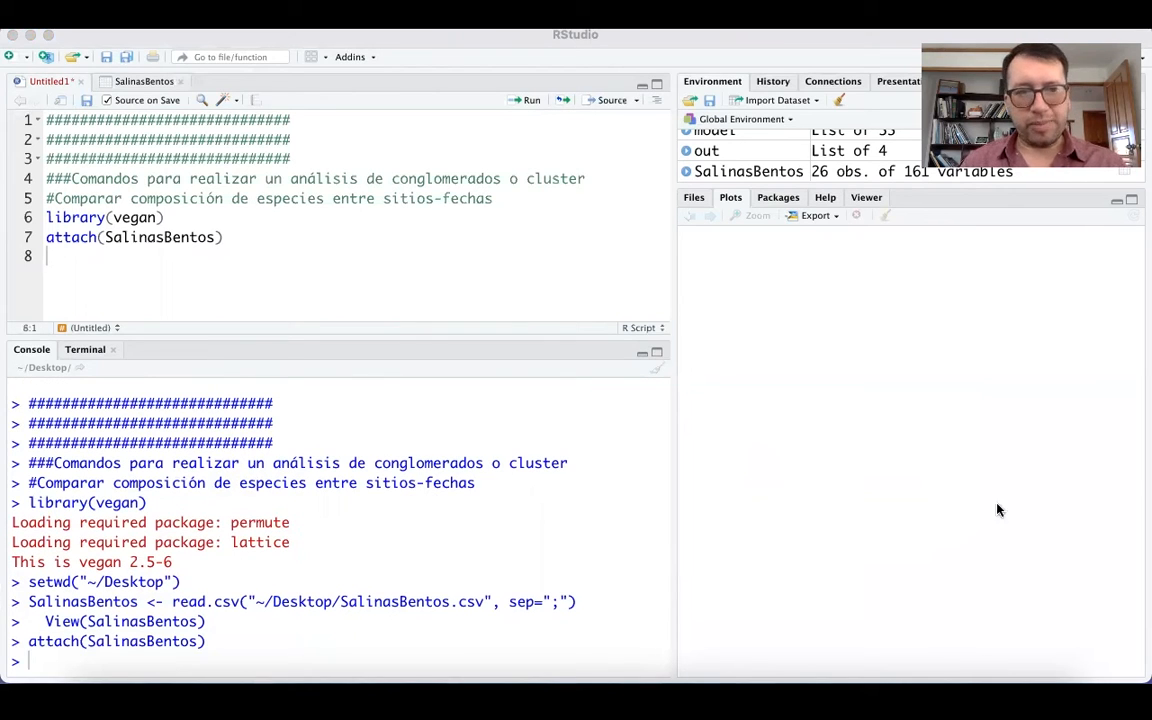
Add row.names(SalinasBentos) <- SalinasBentos[,1] on line 8 and run it to use the sample codes as row names.
left_click(75, 263)
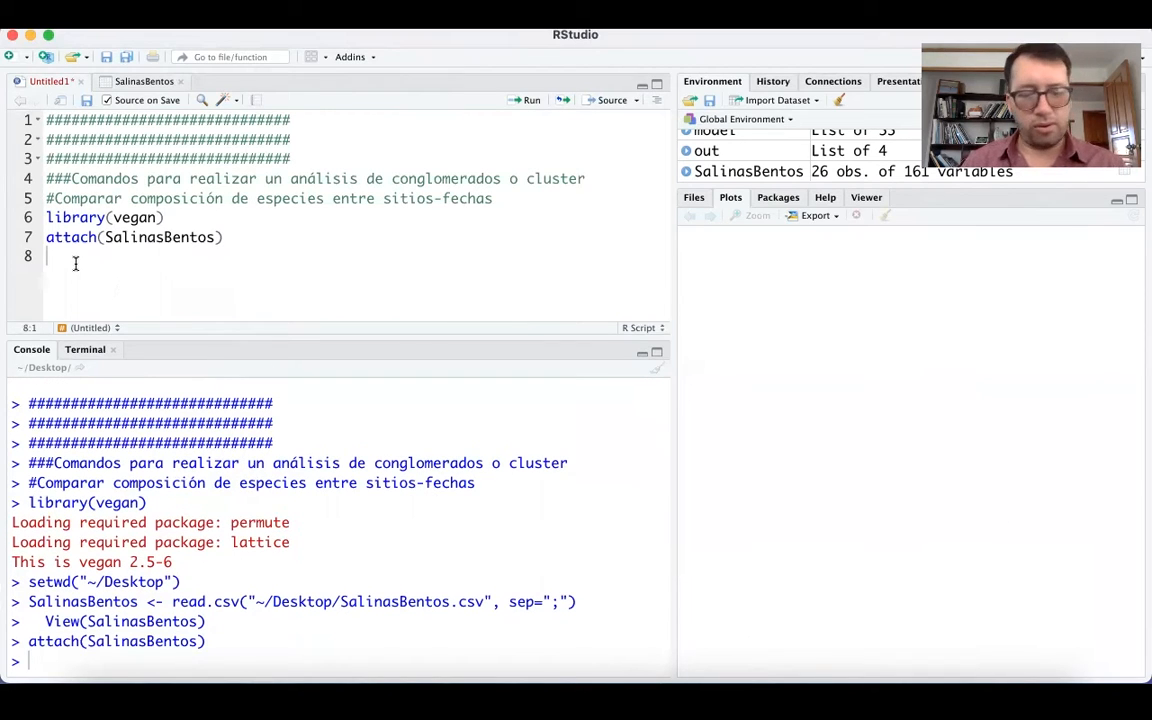
type("row.names(SalinasBentos) <- SalinasBentos[,1]")
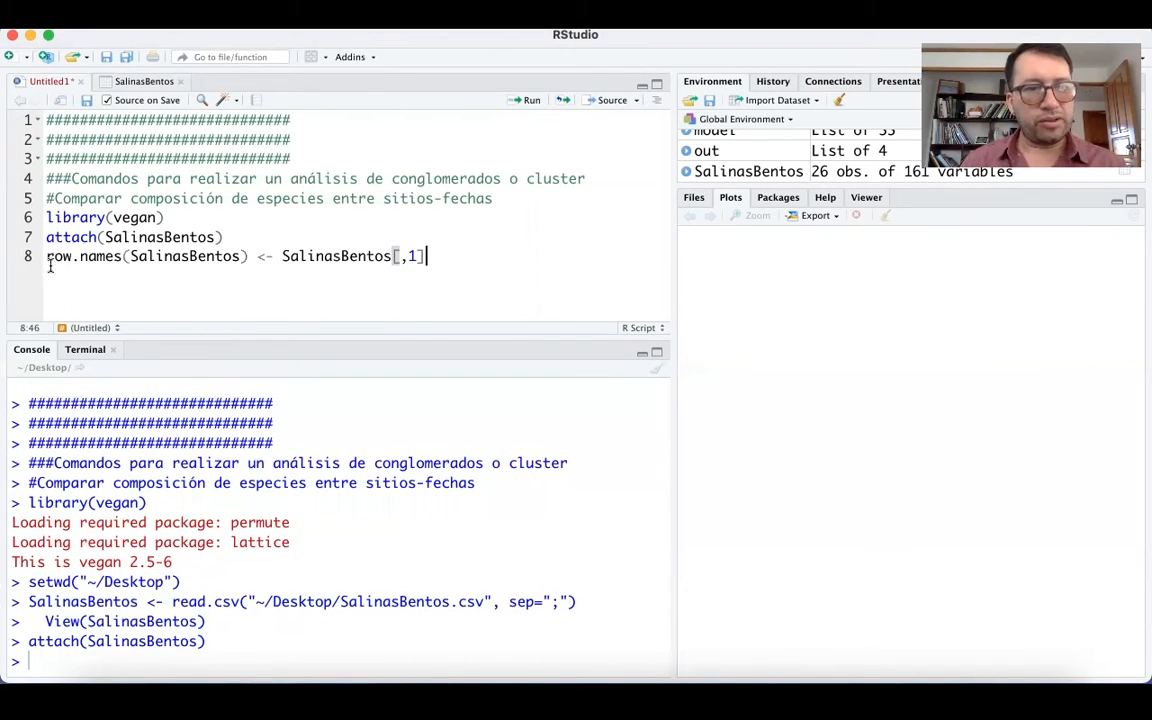
left_click(49, 258)
left_click_drag(67, 253, 427, 256)
left_click(283, 258)
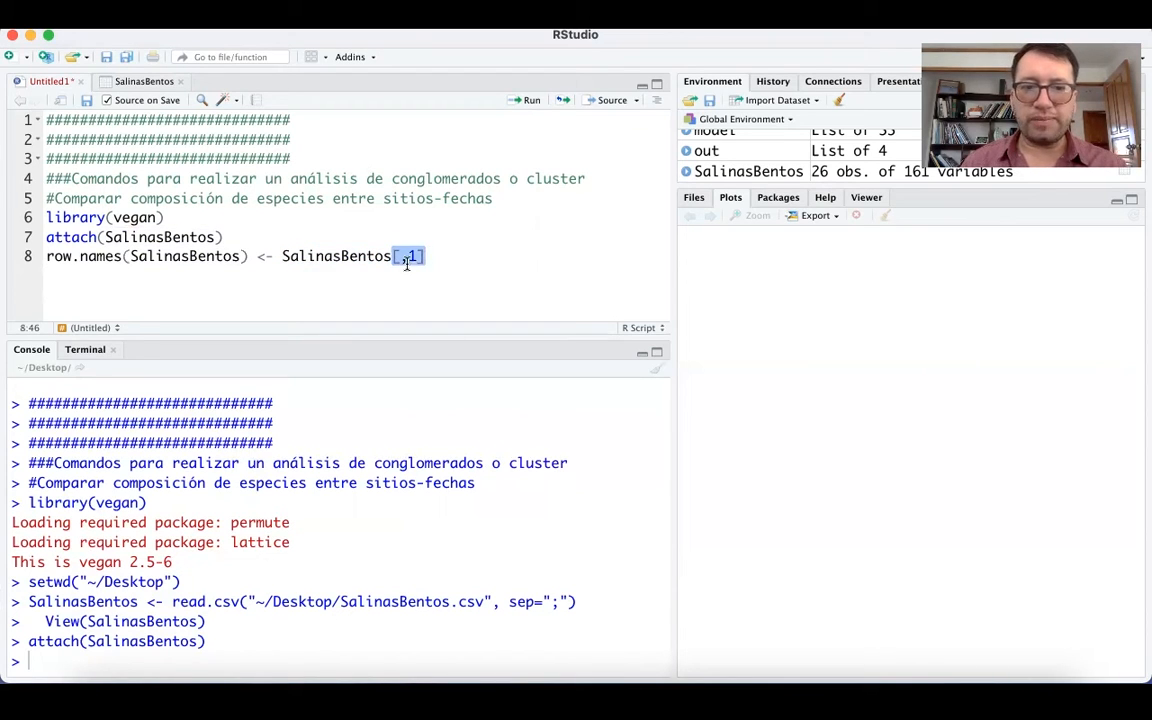
left_click(88, 256)
left_click_drag(46, 256, 123, 256)
left_click_drag(235, 258, 247, 256)
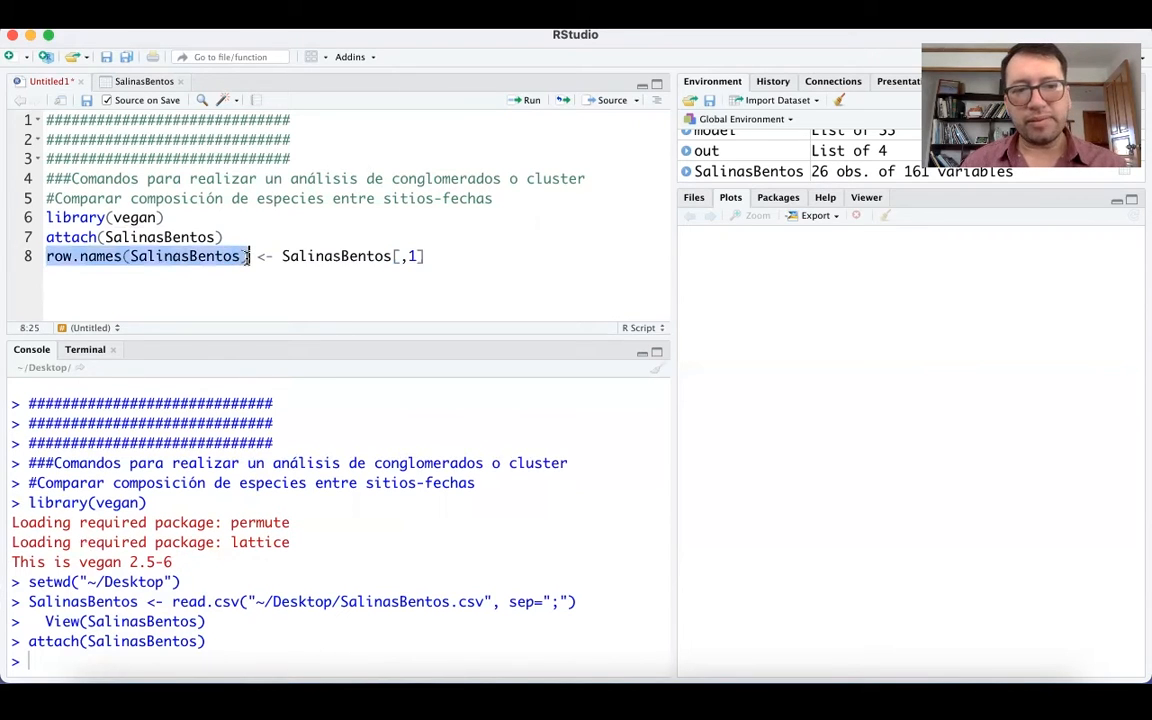
left_click(215, 256)
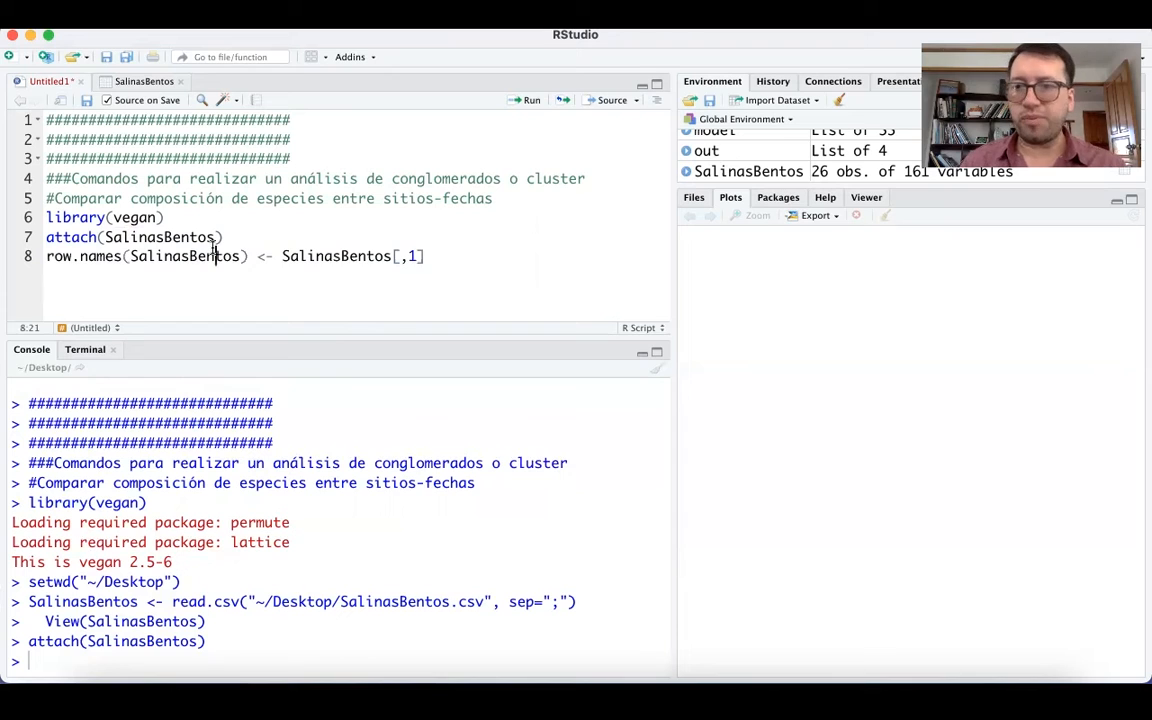
left_click(312, 258)
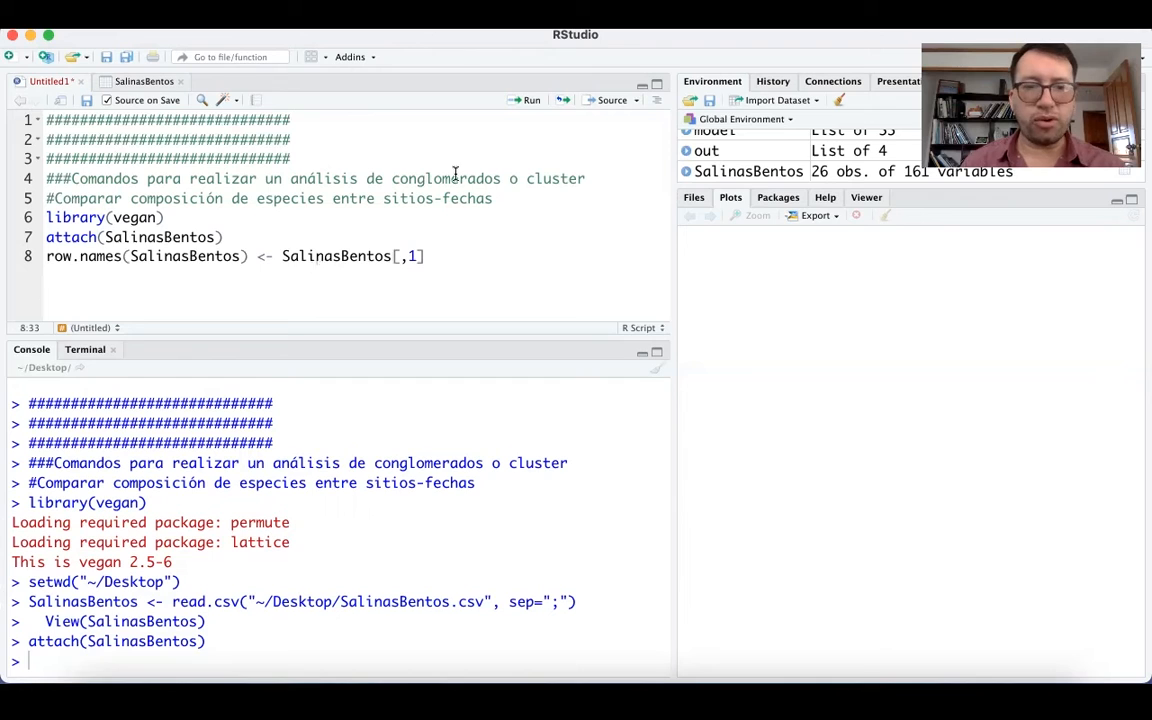
key("super+Return")
Add matrizSalinas <- SalinasBentos[,-c(1:4)] on line 9 of the script to define a matrix without the first four columns.
left_click(201, 276)
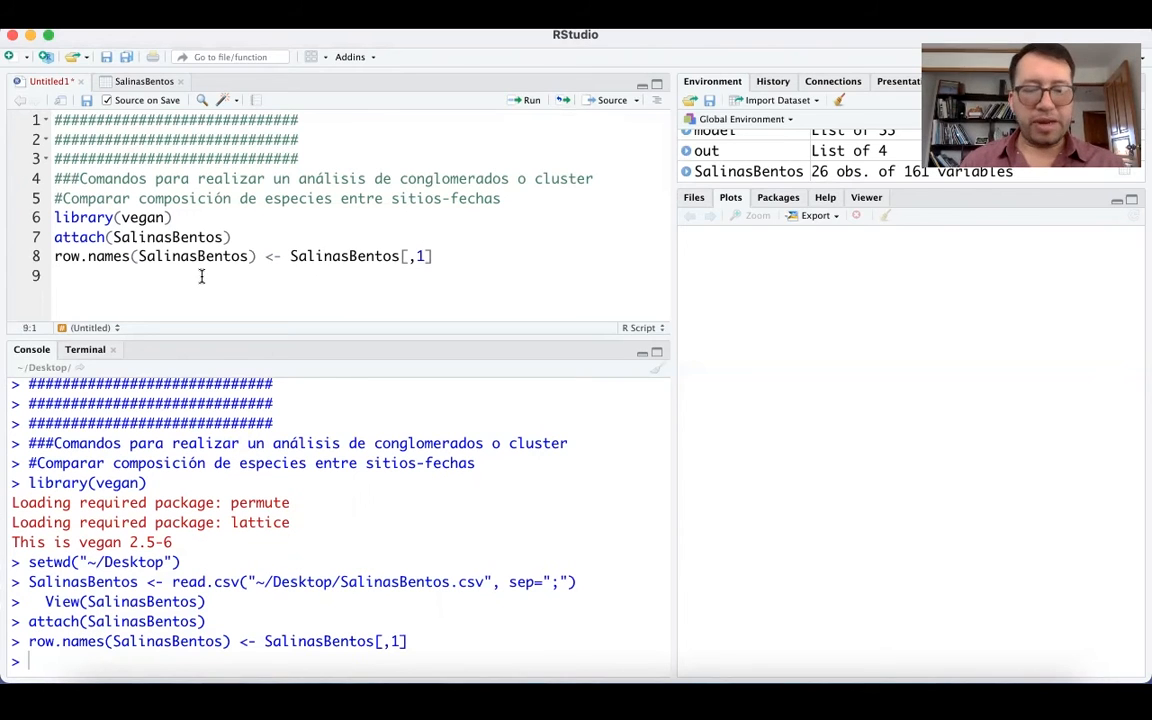
type("matrizSalinas <- SalinasBentos[,-c(1:4)]")
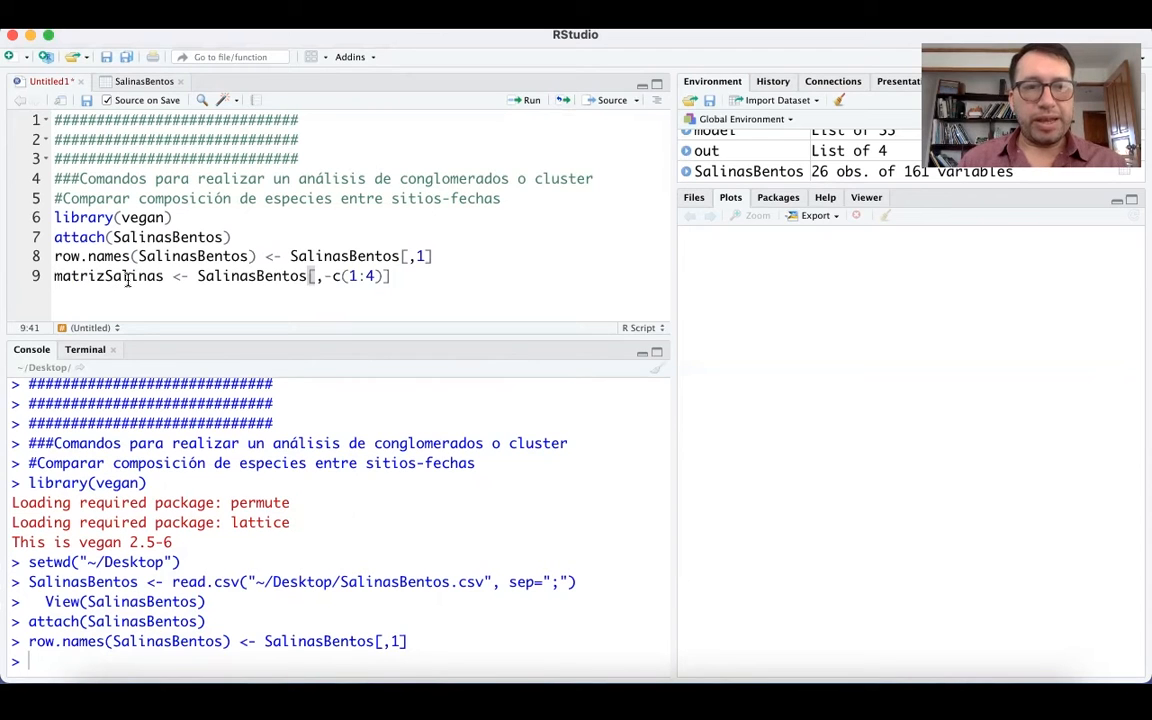
left_click_drag(349, 277, 375, 277)
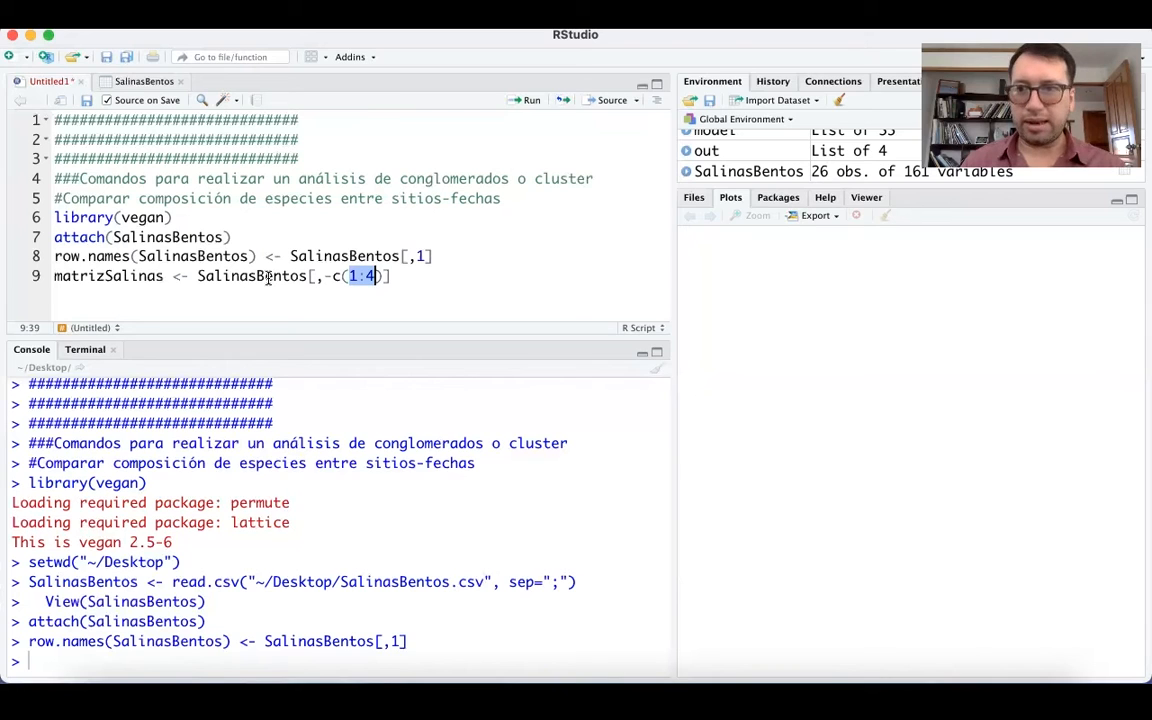
Compare the Code, Station, Zone and Date columns of the SalinasBentos table with the -c(1:4) exclusion in the matrizSalinas line.
left_click(146, 83)
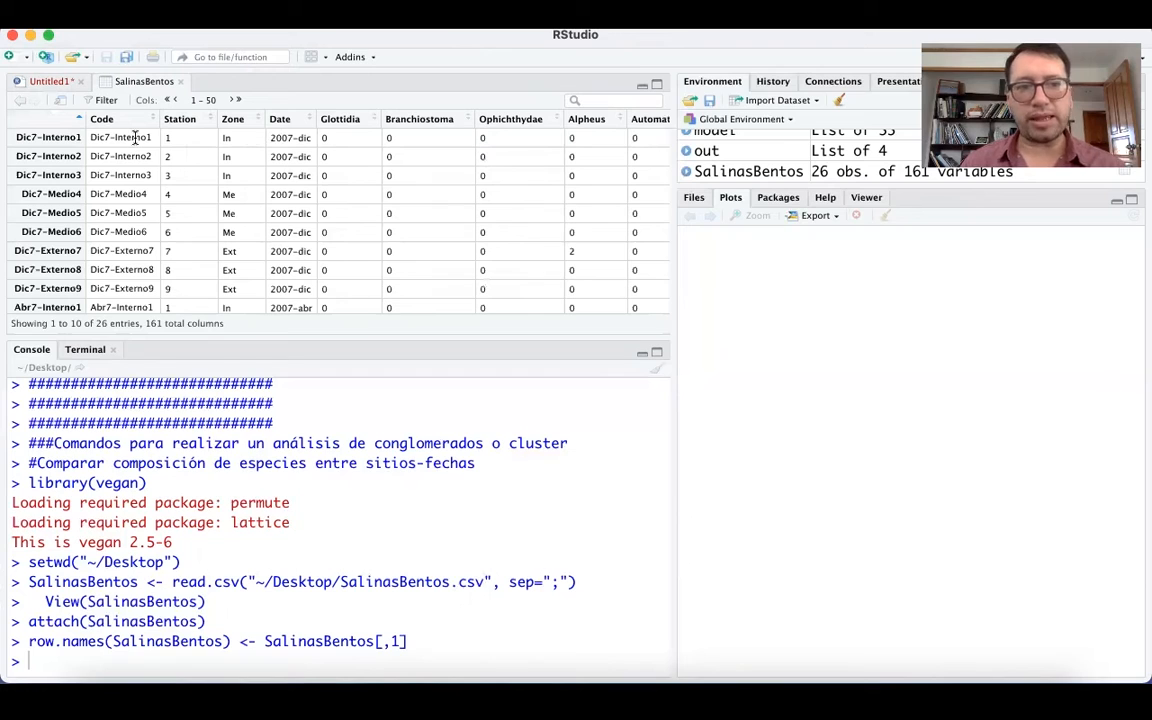
left_click_drag(98, 138, 131, 138)
left_click_drag(306, 133, 306, 133)
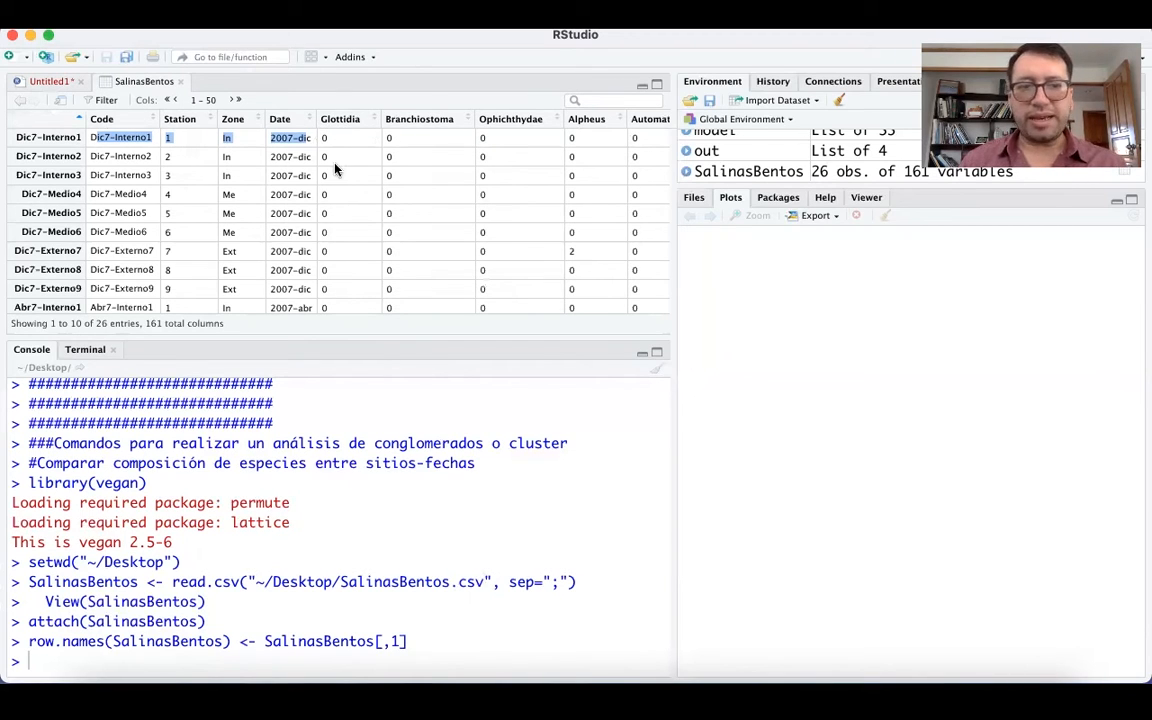
left_click(50, 82)
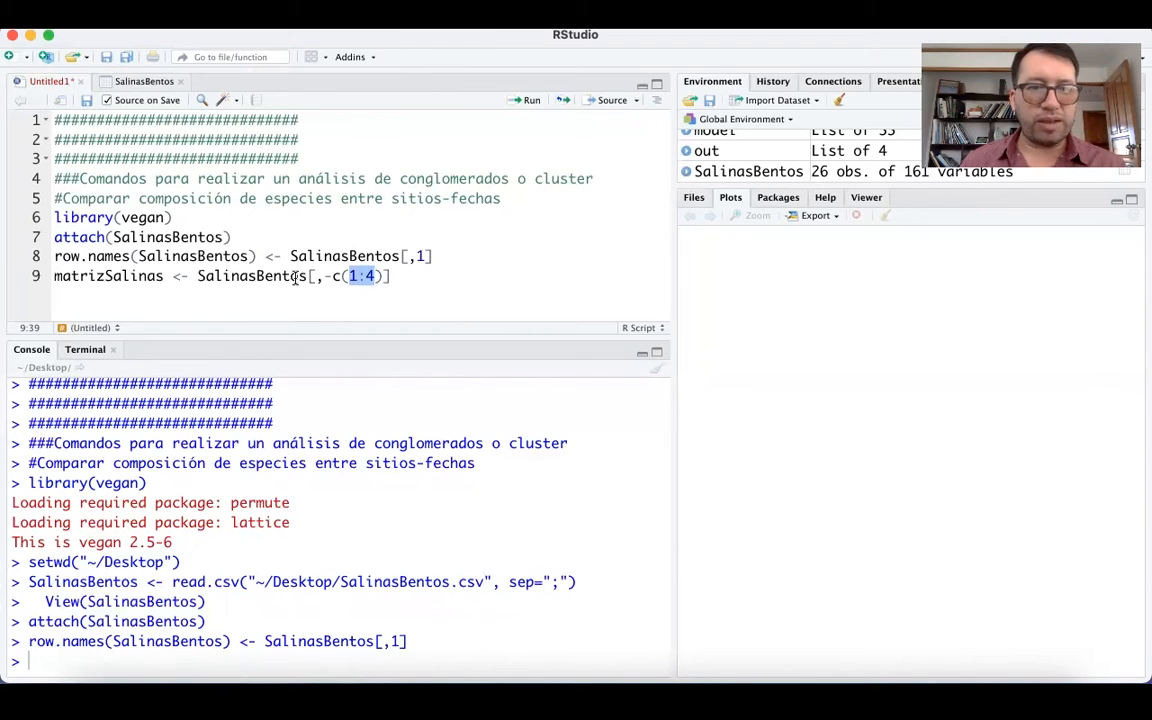
key("End")
left_click_drag(325, 278, 332, 277)
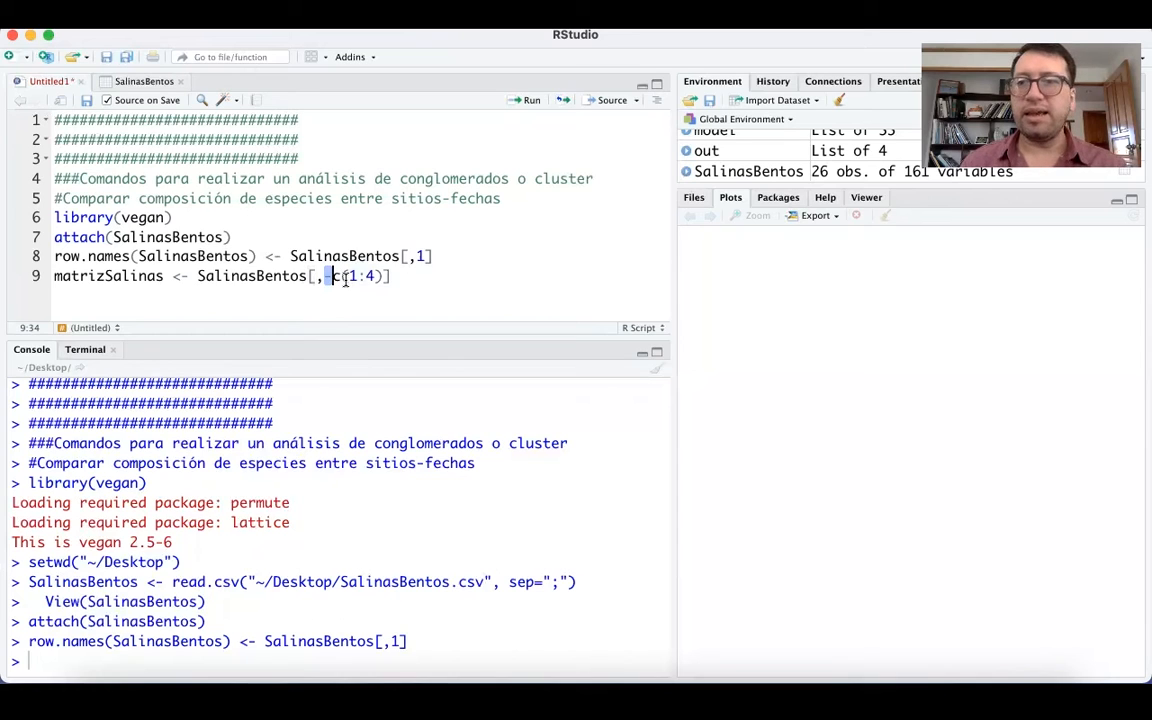
left_click_drag(349, 277, 376, 277)
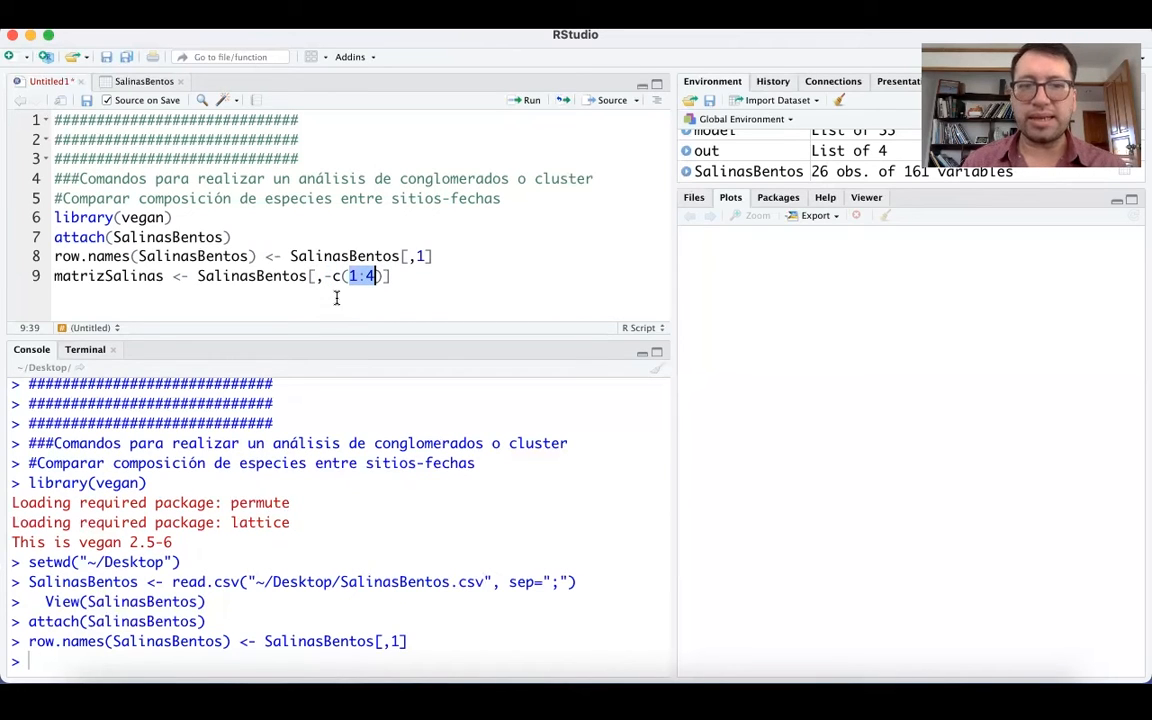
left_click(240, 276)
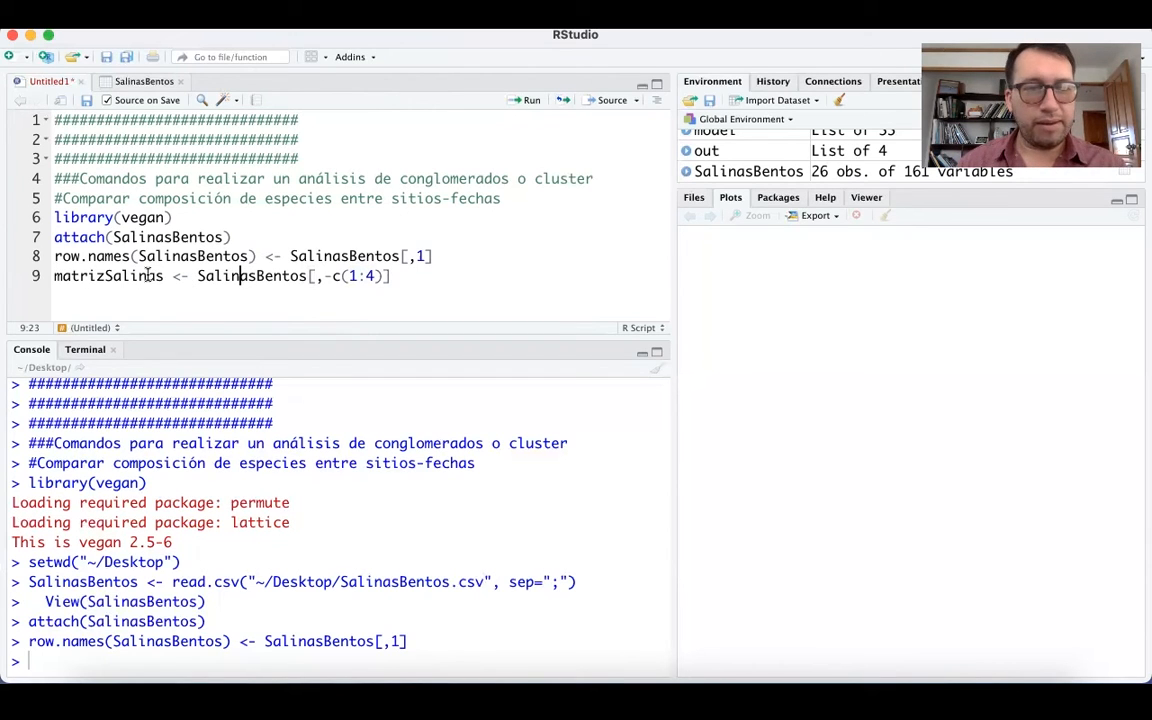
left_click_drag(164, 276, 54, 276)
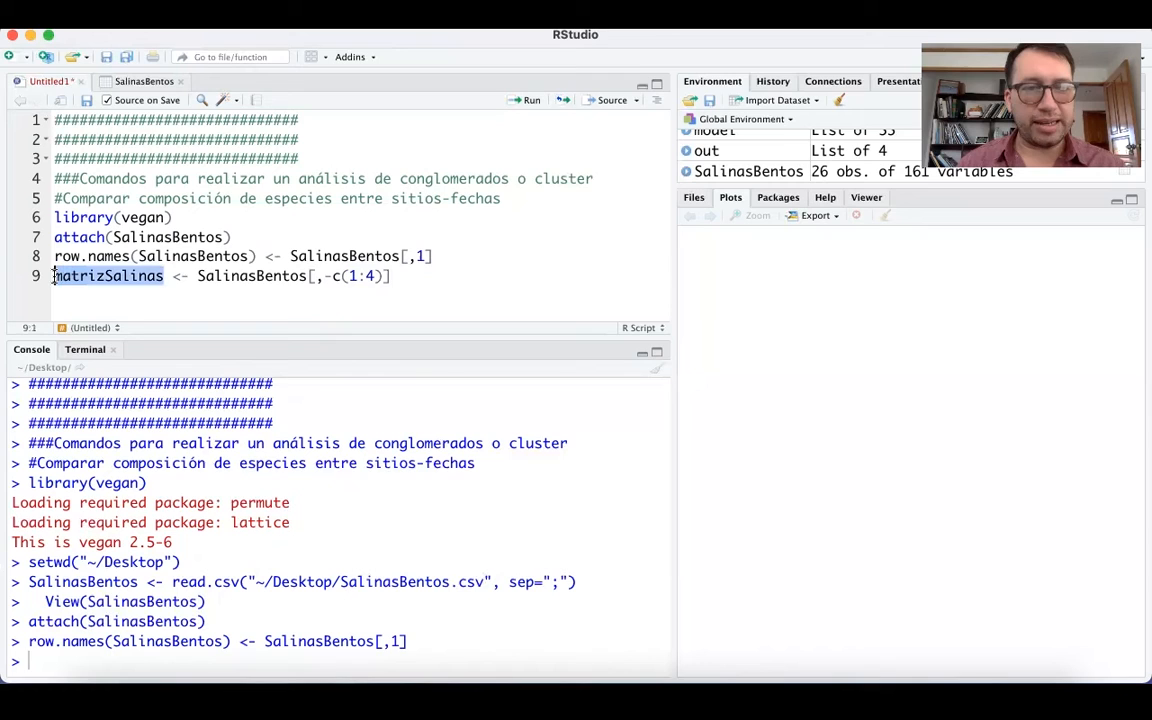
left_click(131, 274)
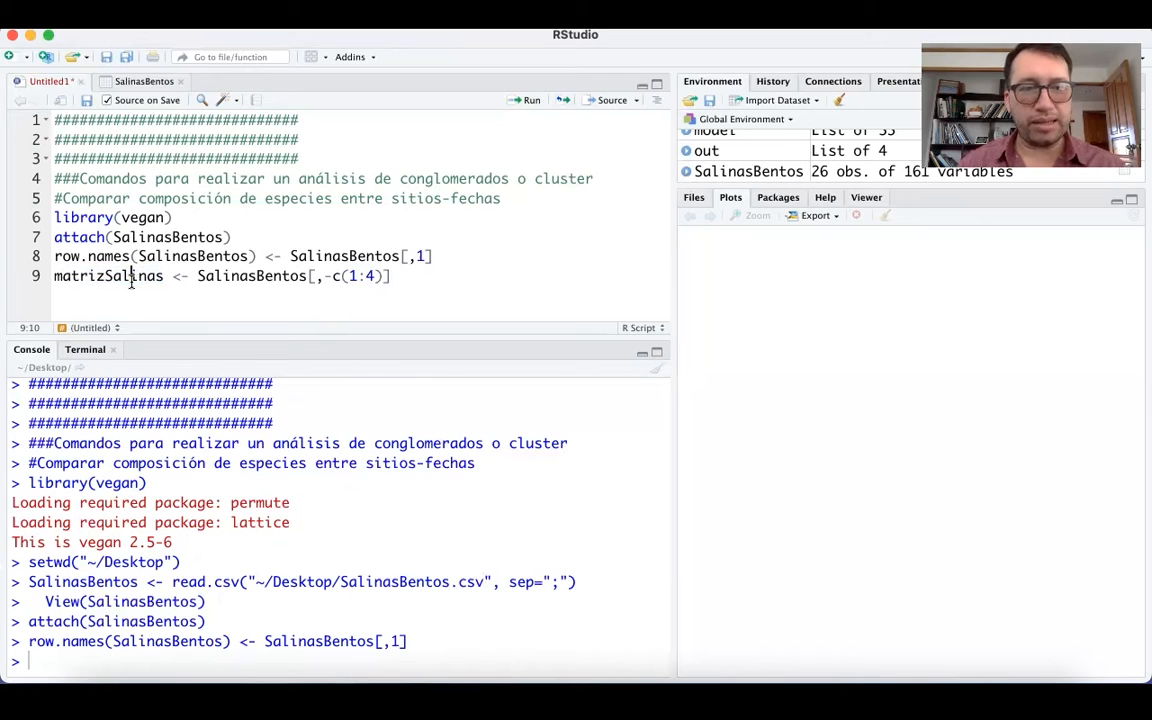
Run the matrizSalinas line to create the matrix and print matrizSalinas in the console to check its rows and species columns.
left_click(515, 103)
left_click_drag(162, 276, 56, 276)
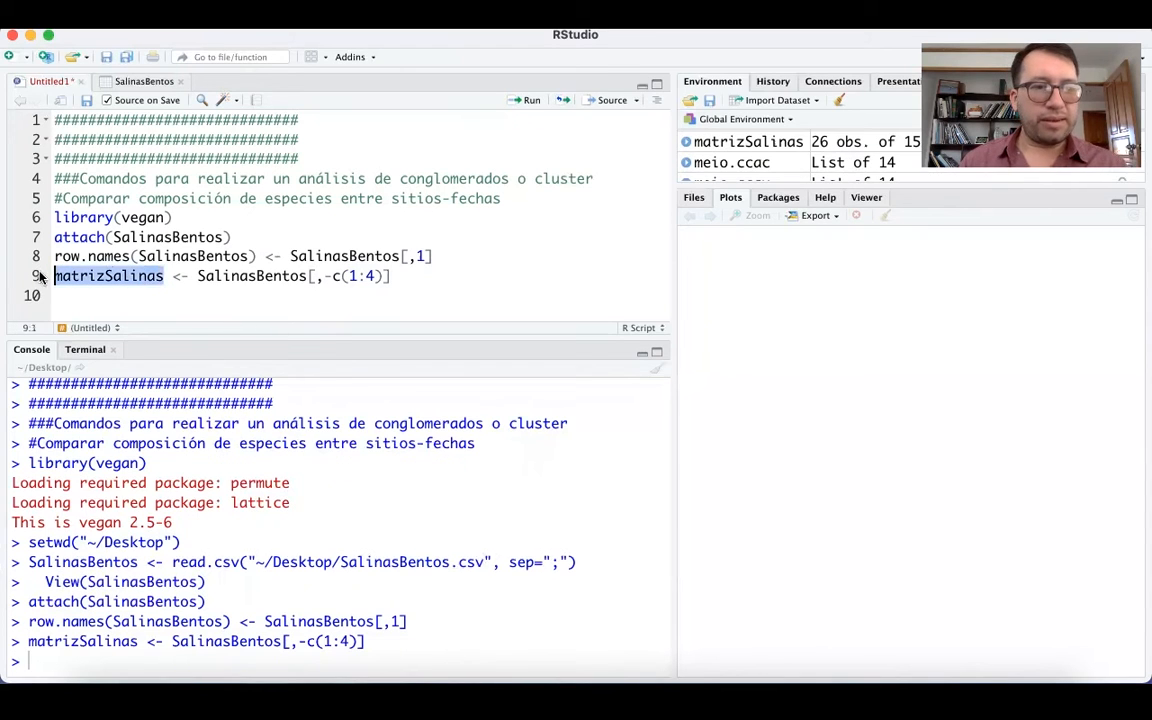
left_click(527, 101)
scroll(260, 558, "up", 10)
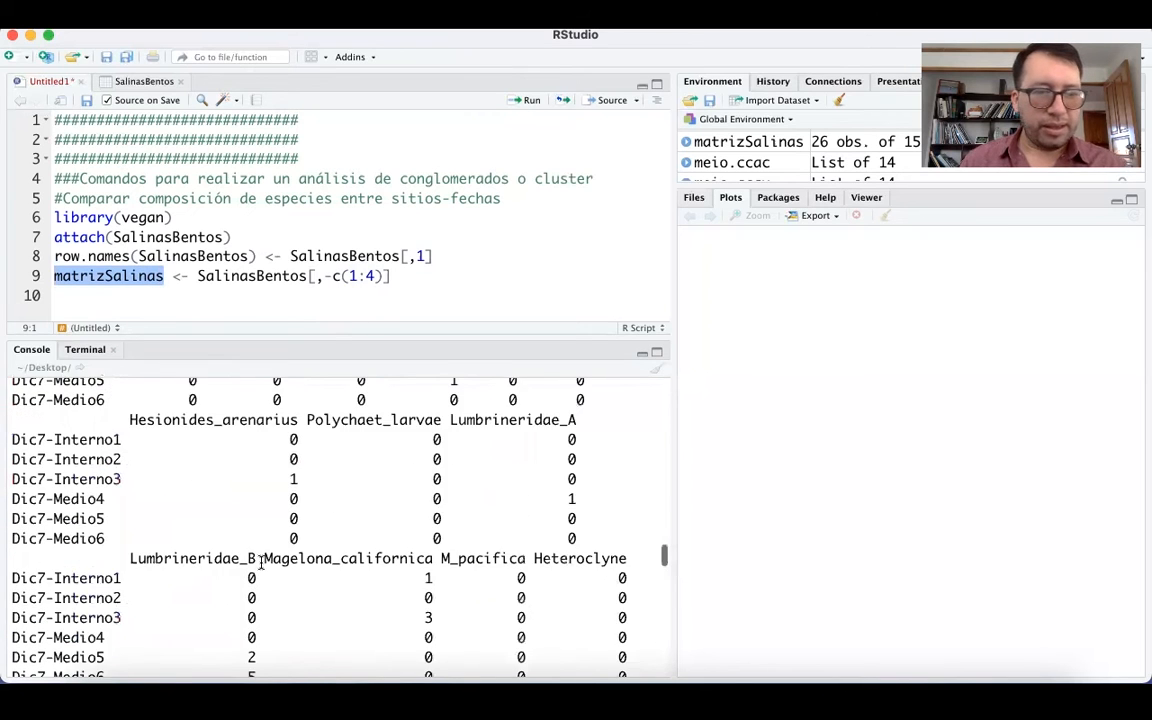
scroll(260, 563, "up", 15)
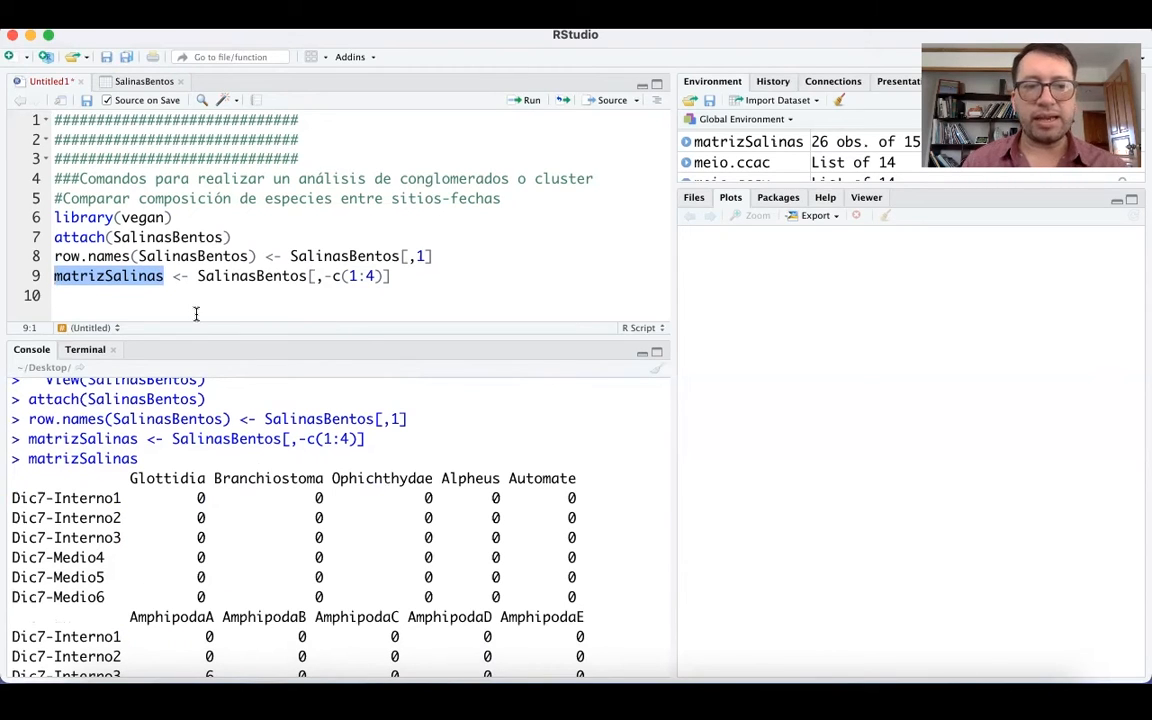
scroll(213, 542, "down", 20)
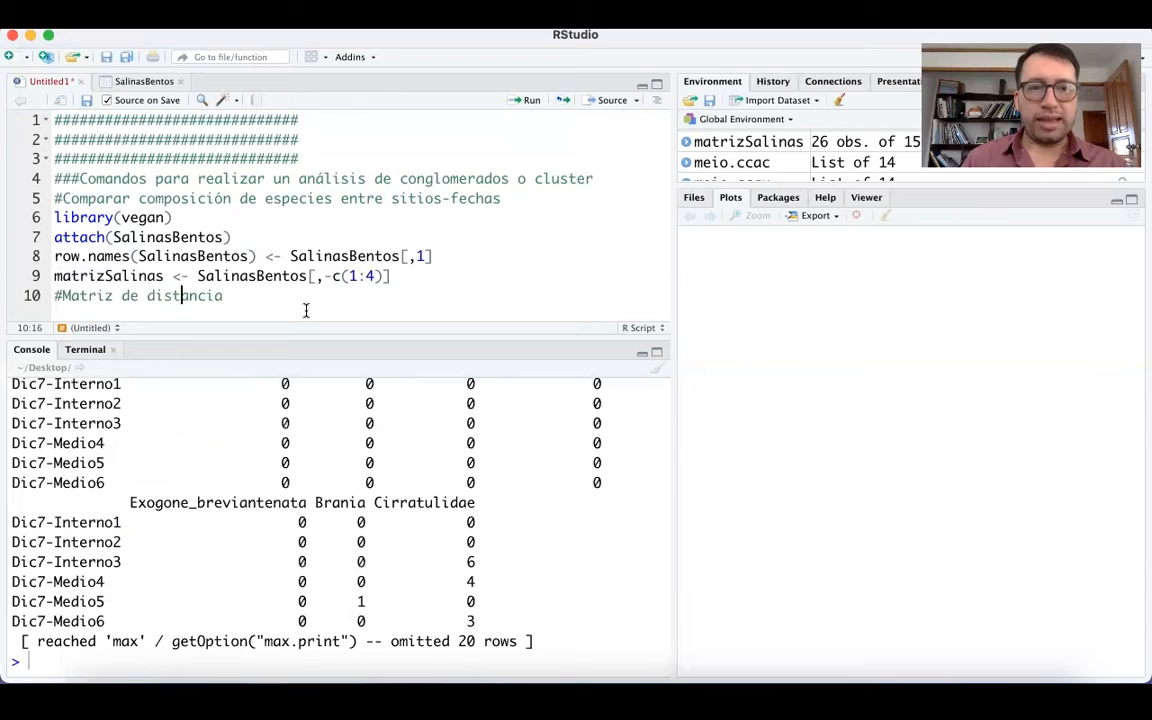
Add the comment #Matriz de distancia on line 10 and the call vegdist(as.matrix(matrizSalinas)) on line 11 of the script.
key("Right")
key("Right")
key("Right")
key("Right")
key("Right")
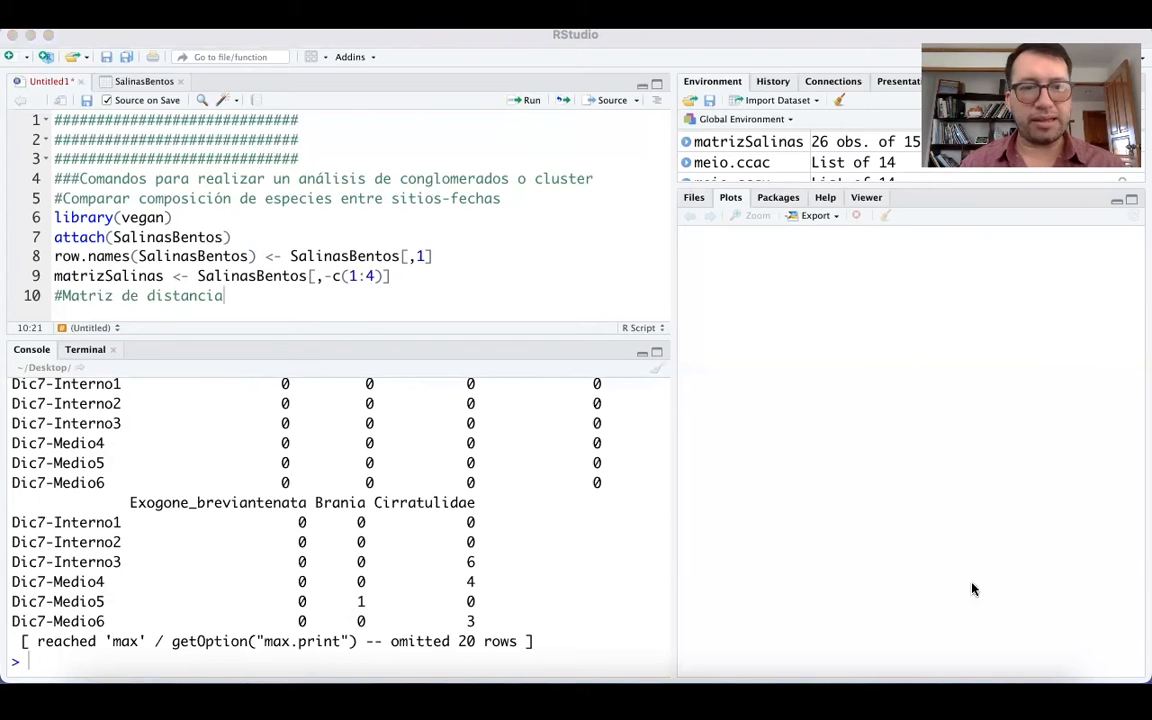
left_click(235, 292)
key("Return")
type("vegdist(as.")
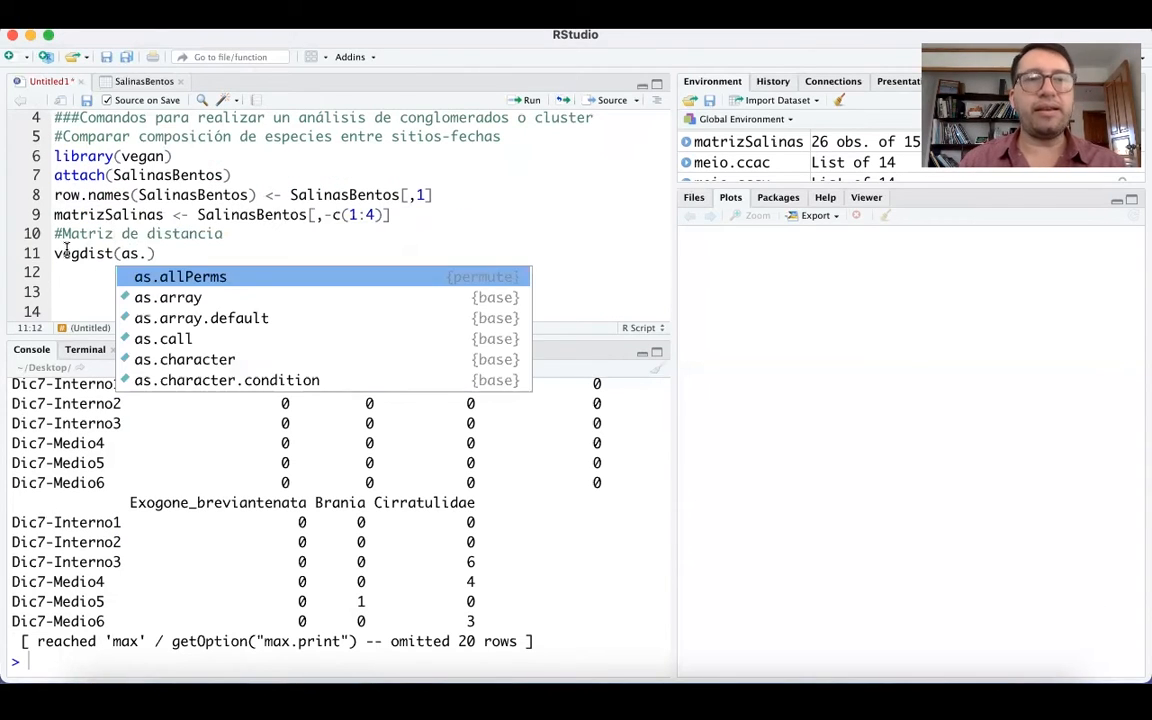
type("ma")
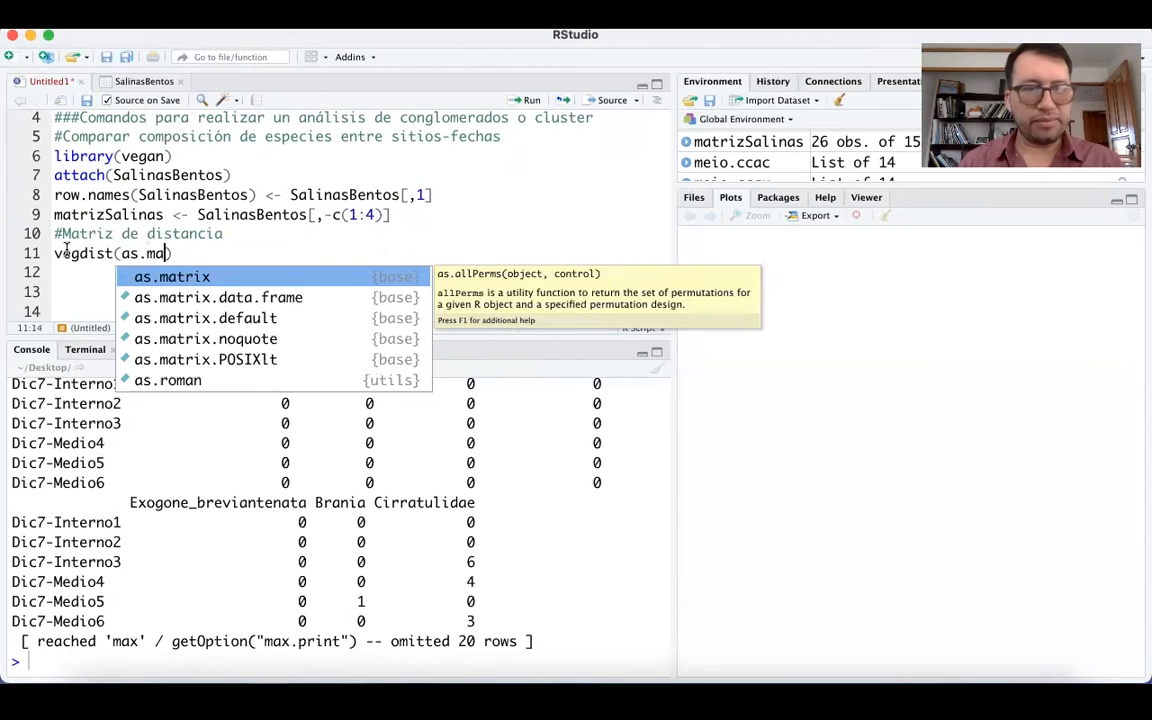
left_click(157, 277)
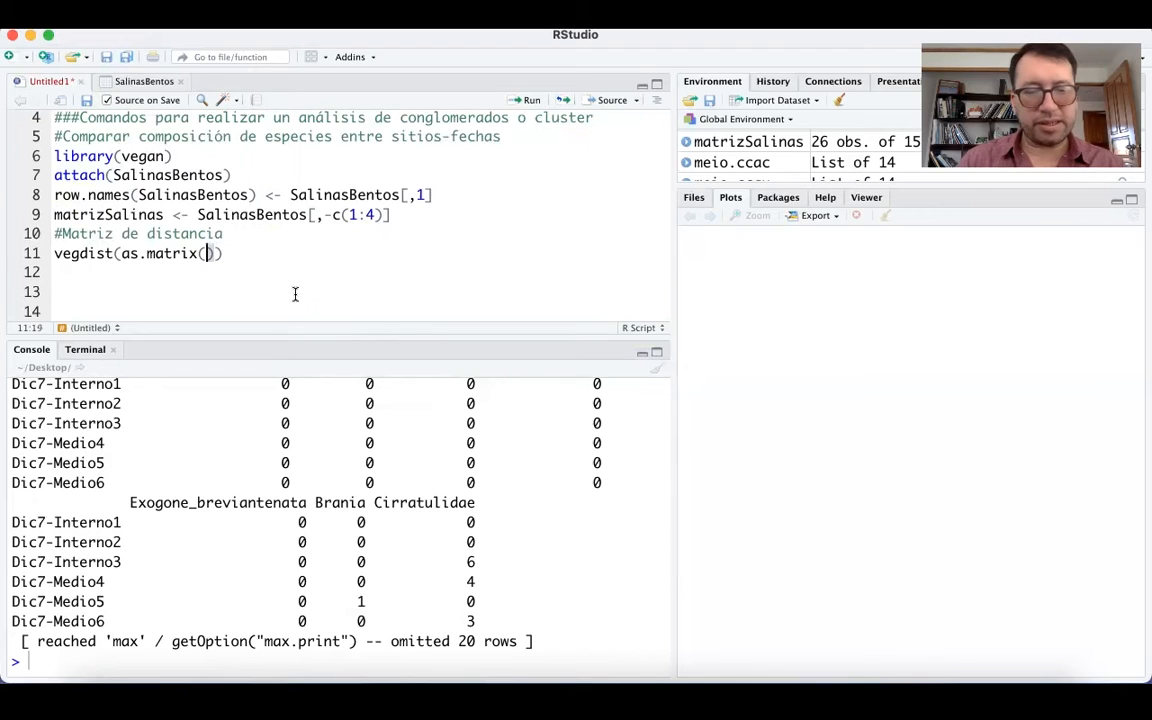
type("matriz")
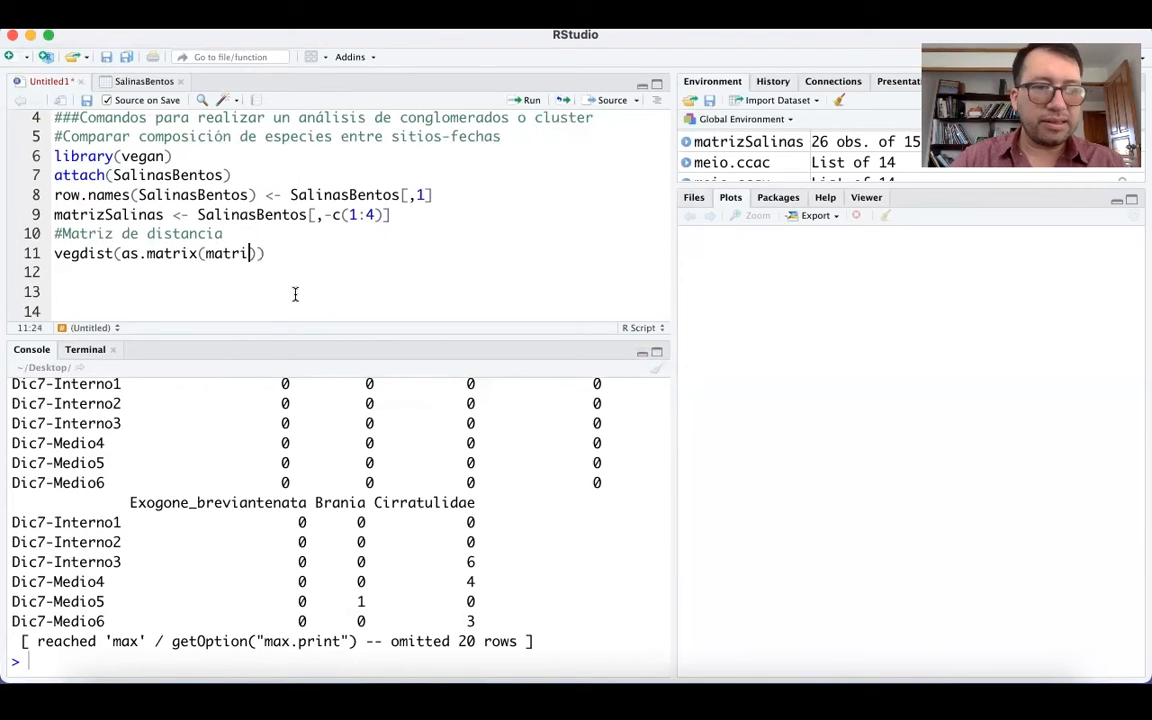
type("Salinas")
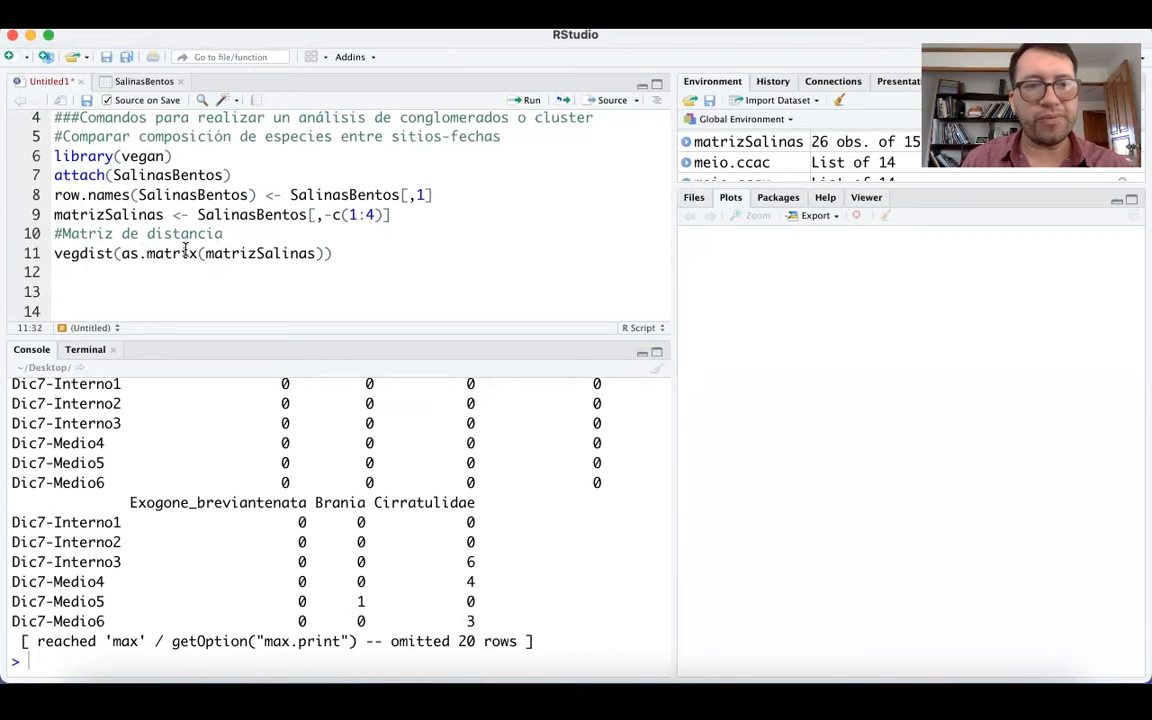
Add the argument method="bray" to the vegdist call on line 11, after as.matrix(matrizSalinas).
left_click(325, 253)
type(", meth")
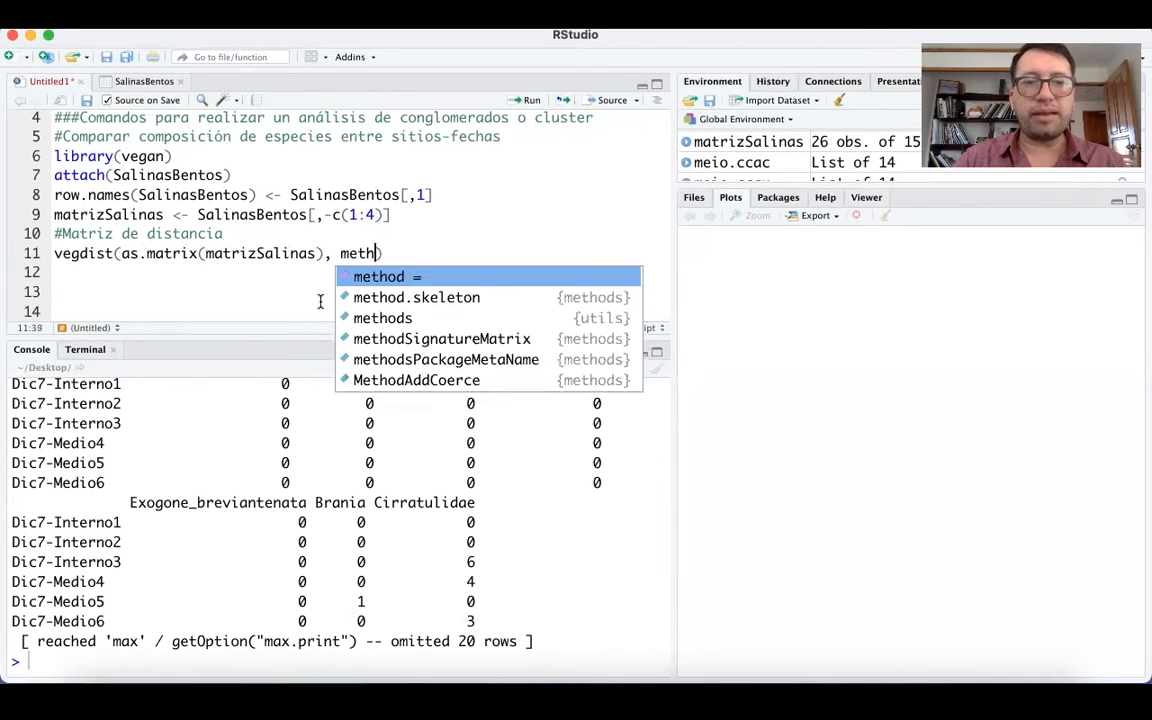
type("i")
key("BackSpace")
type("od")
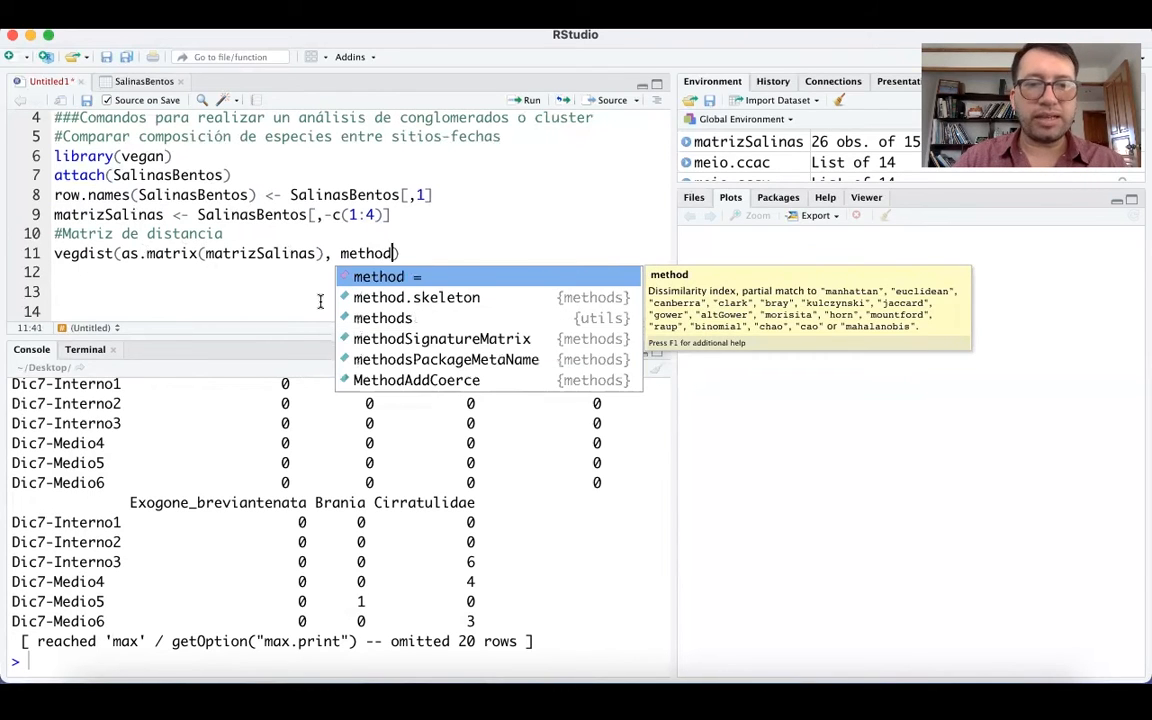
type("=")
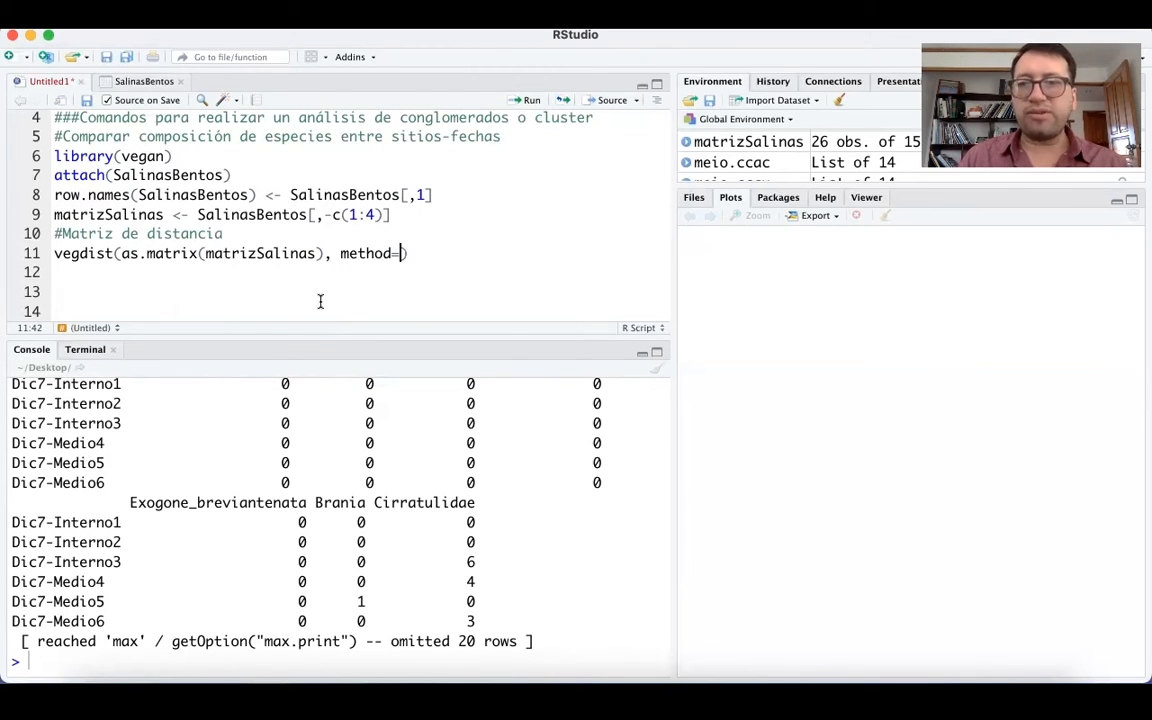
type("\"")
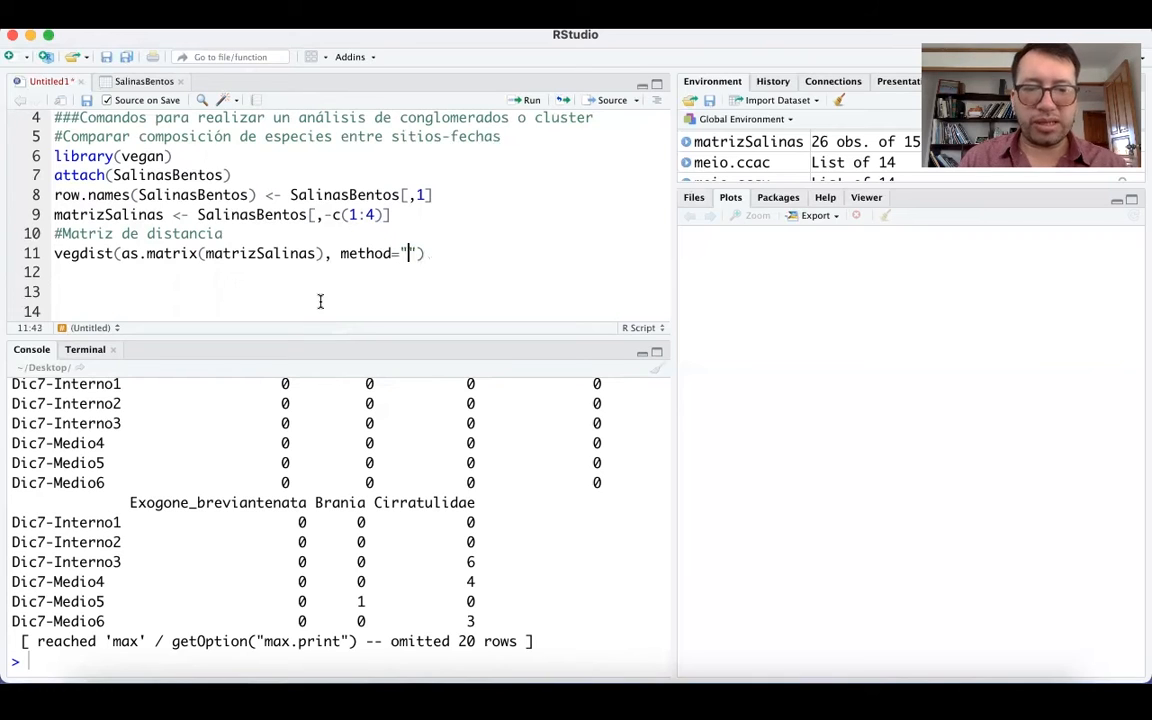
type("bra")
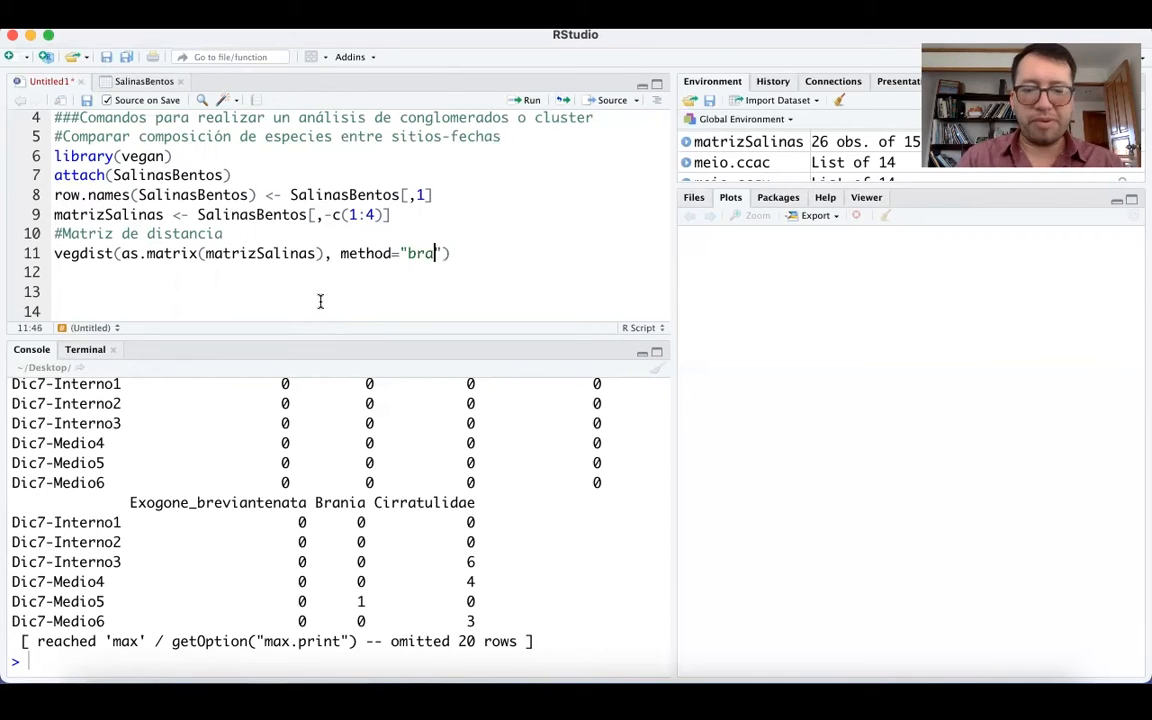
type("y")
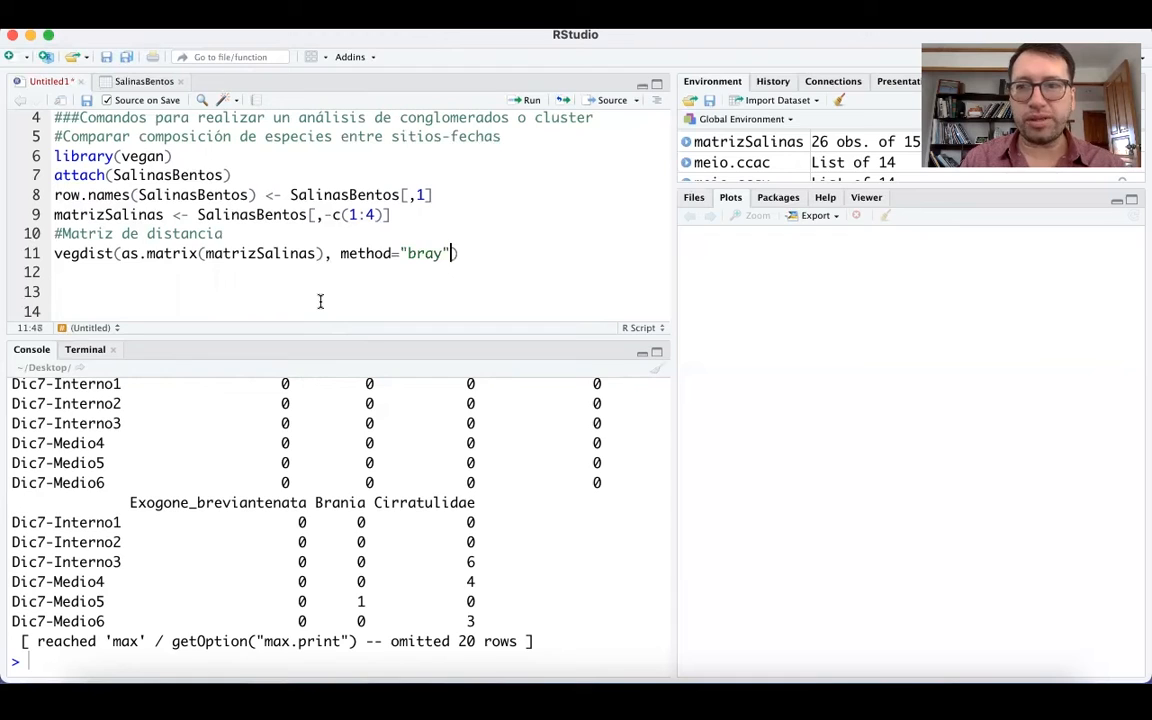
Add binary=F as the last argument of the vegdist call and run it to compute the distance matrix.
type(",")
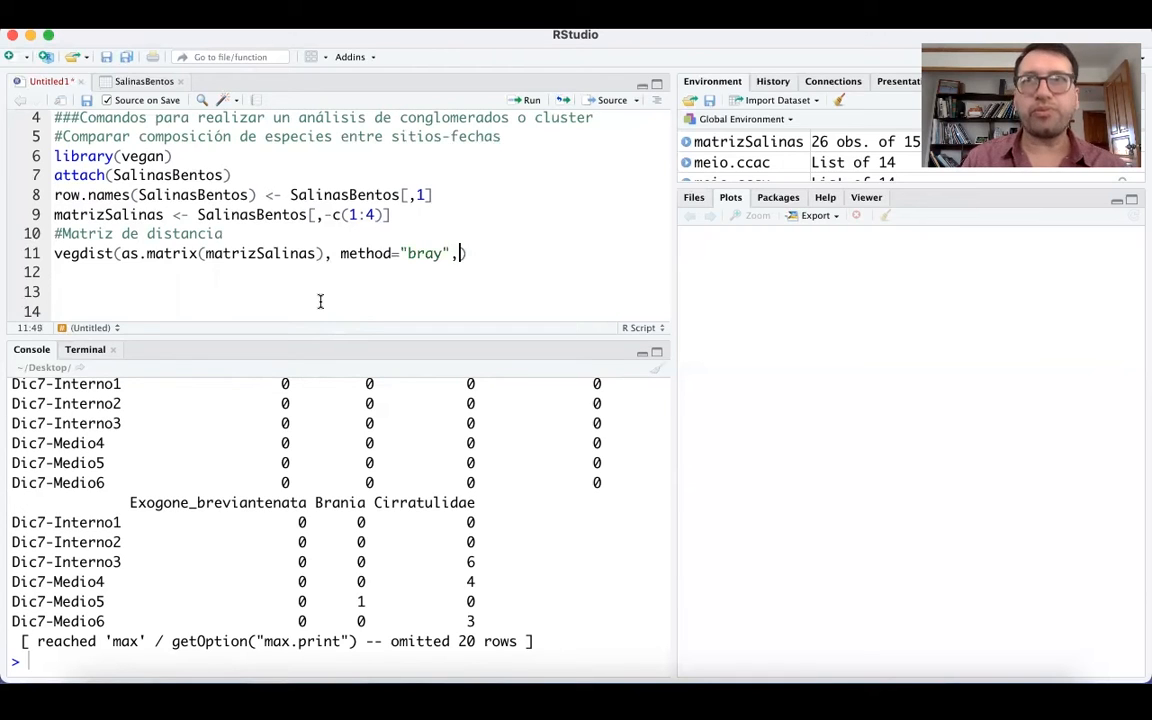
type(" bi")
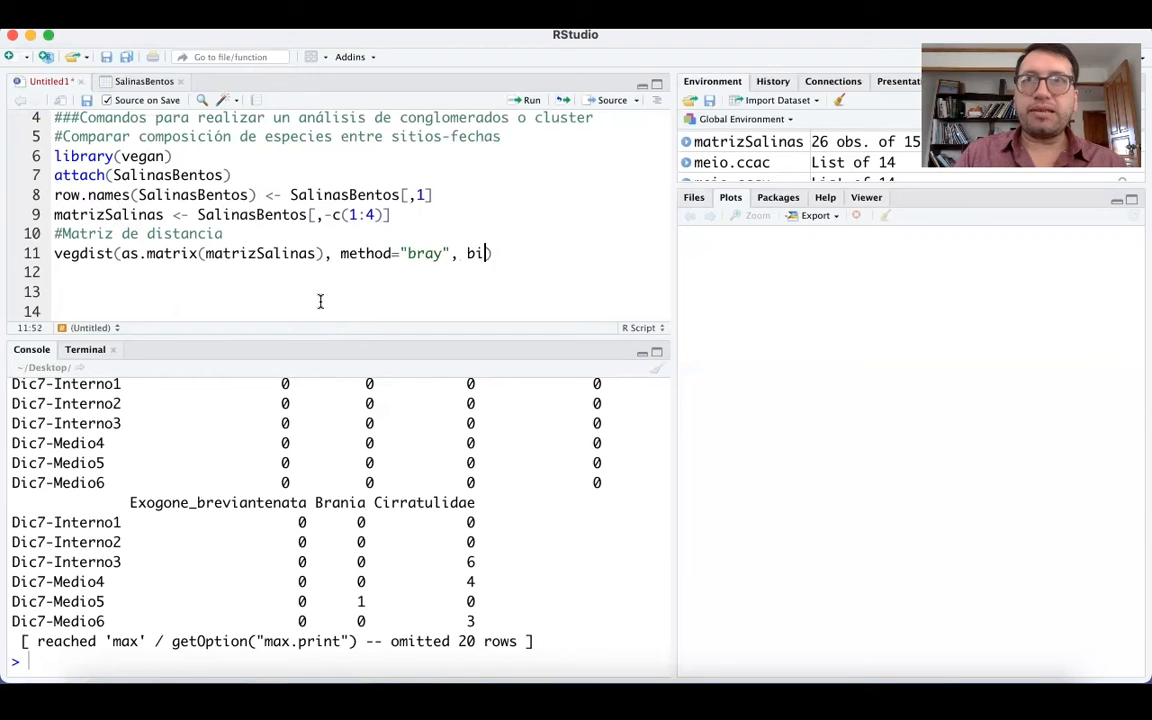
type("nary")
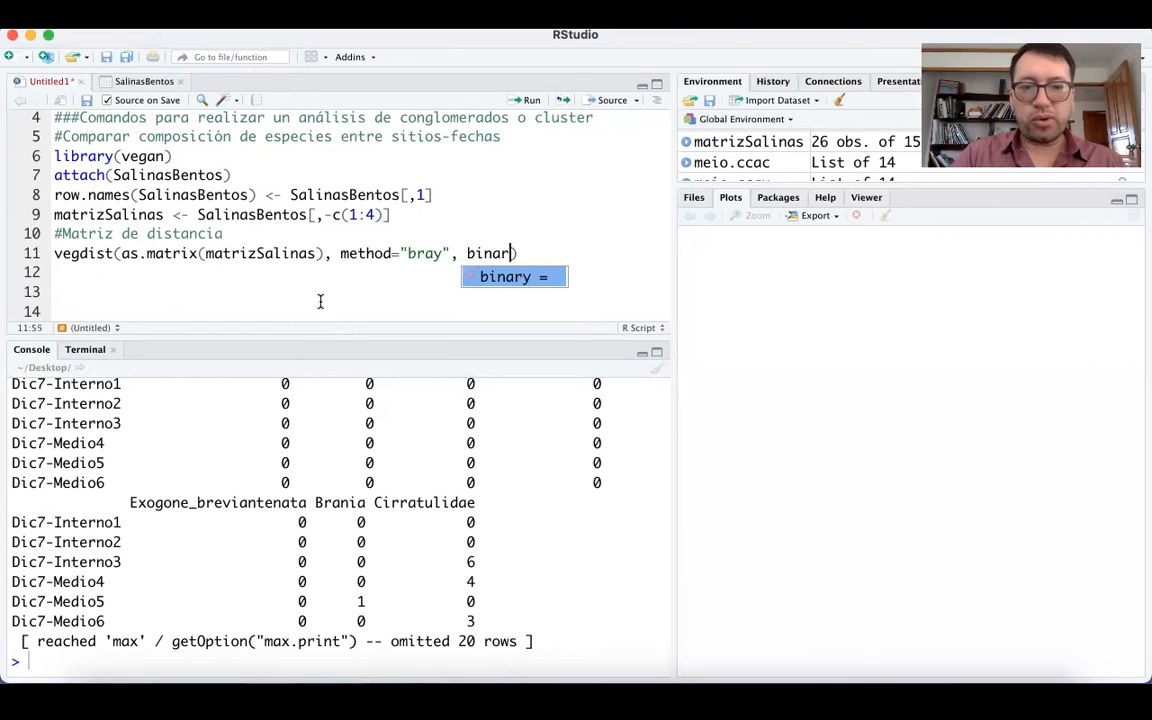
type("=")
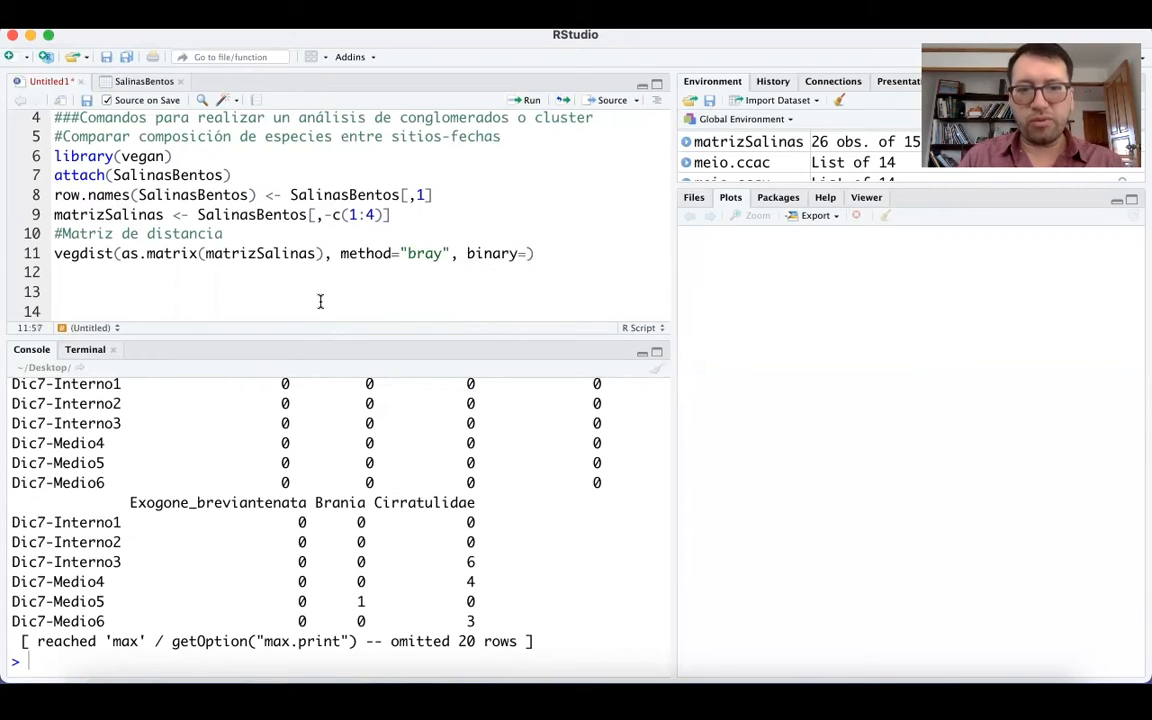
type("F")
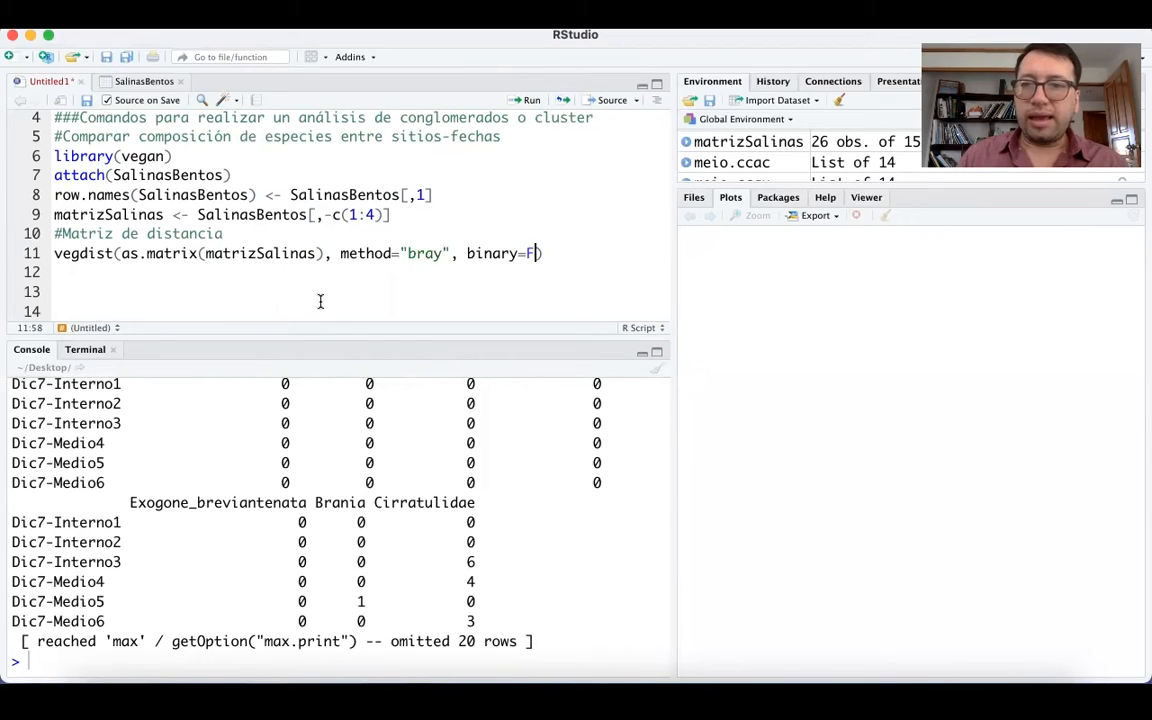
left_click(372, 253)
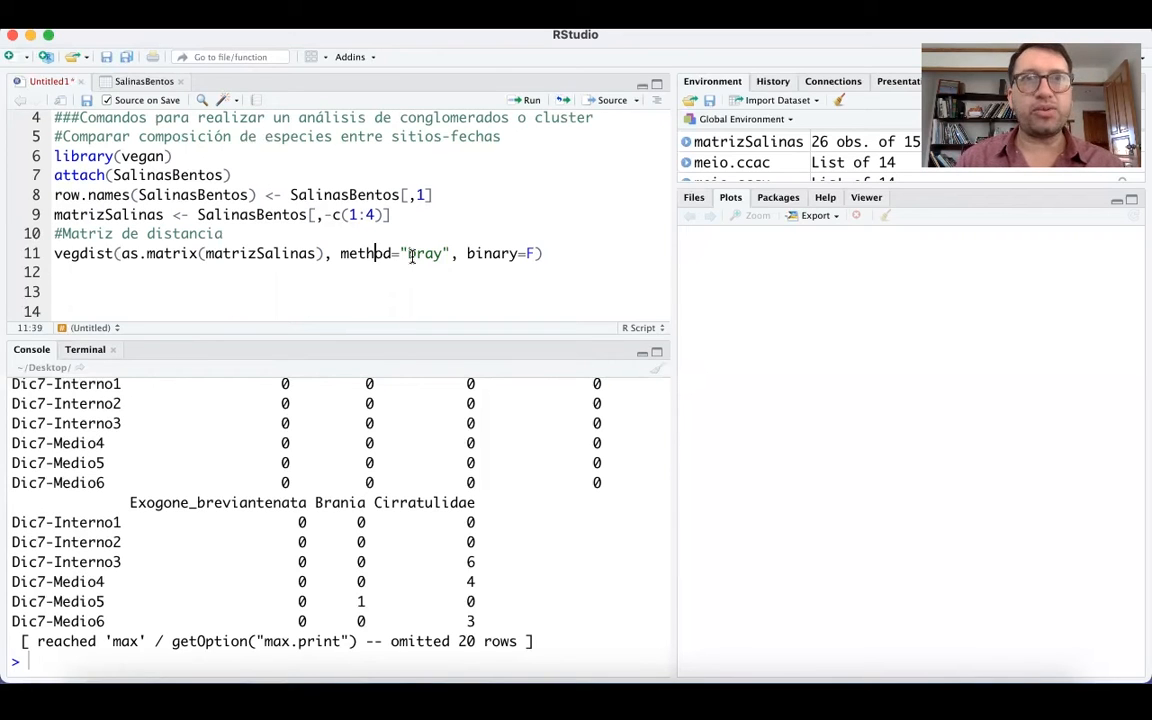
key("super+Return")
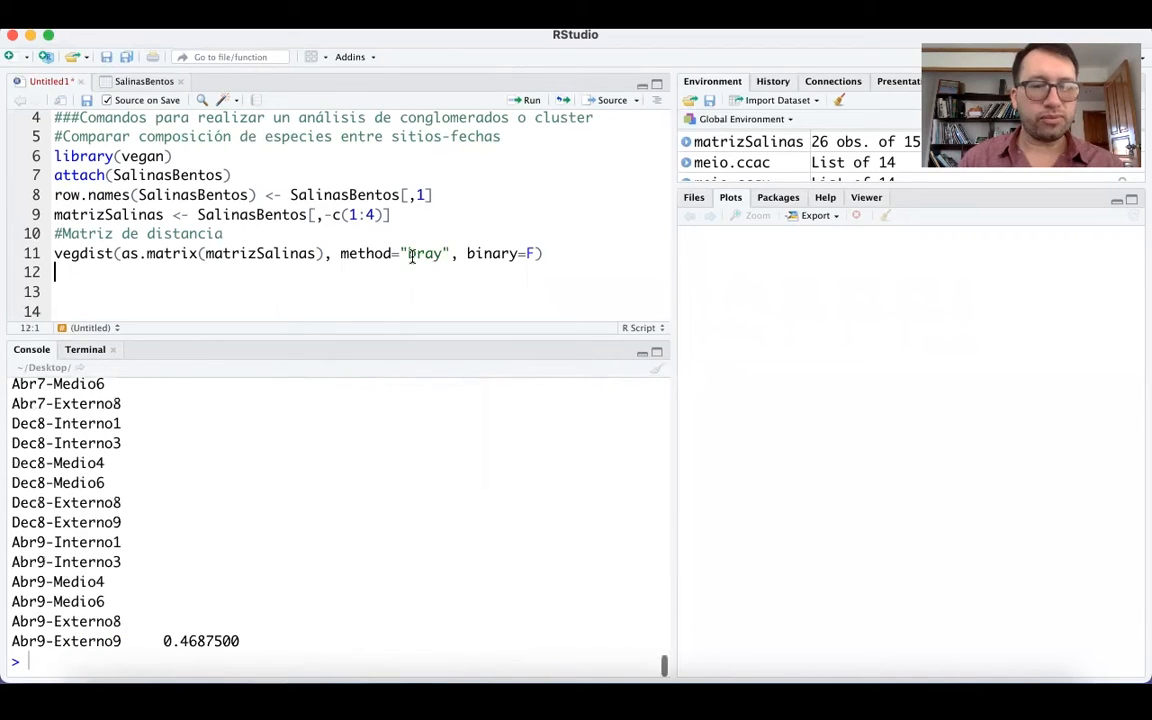
Examine the Bray-Curtis distance matrix in the console from its first rows, especially the distance between Dic7-Interno1 and Dic7-Interno2.
scroll(271, 496, "up", 10)
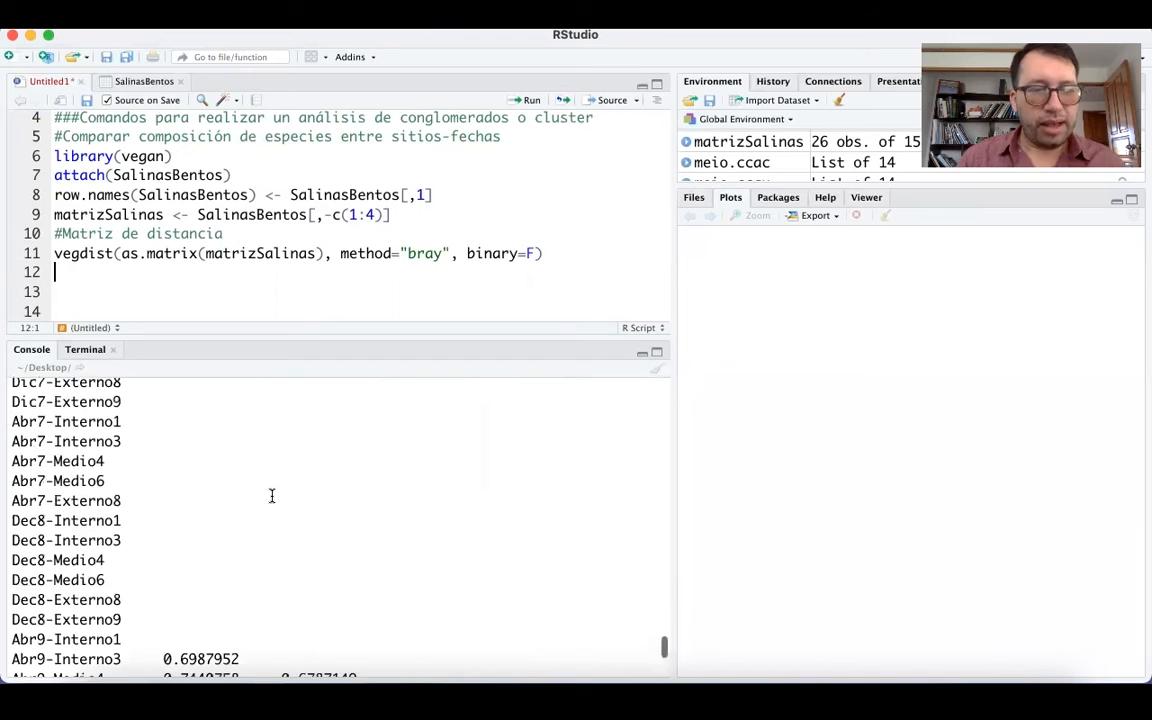
scroll(271, 496, "up", 15)
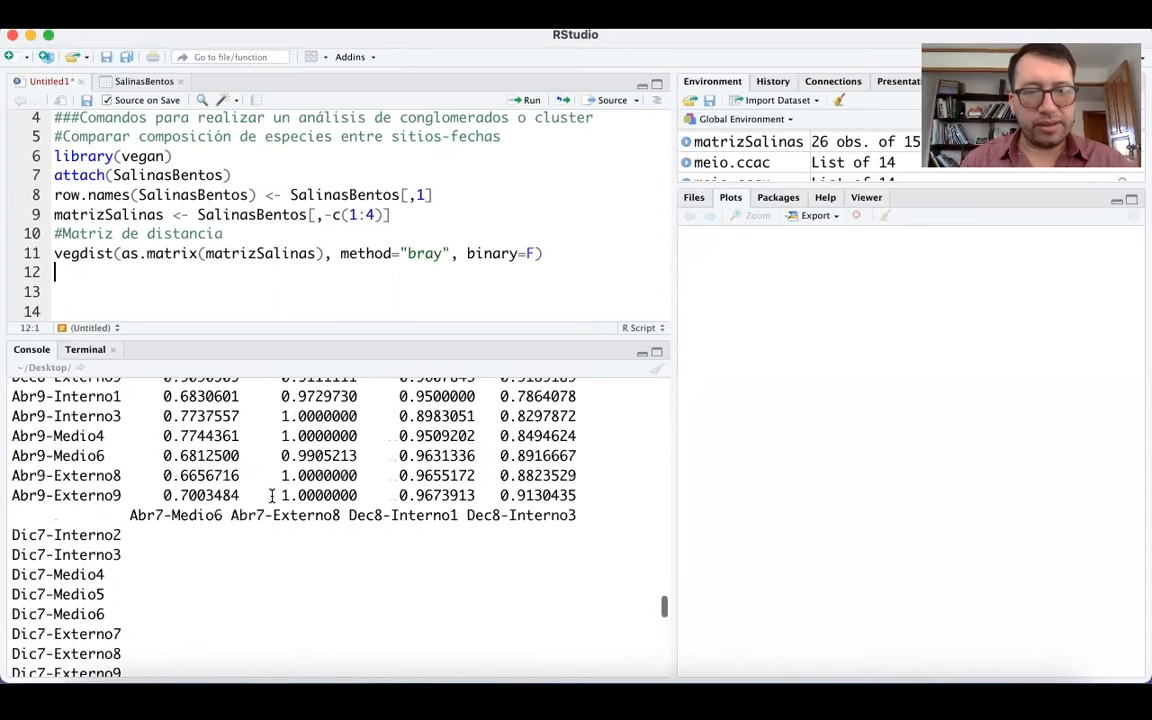
scroll(271, 496, "up", 15)
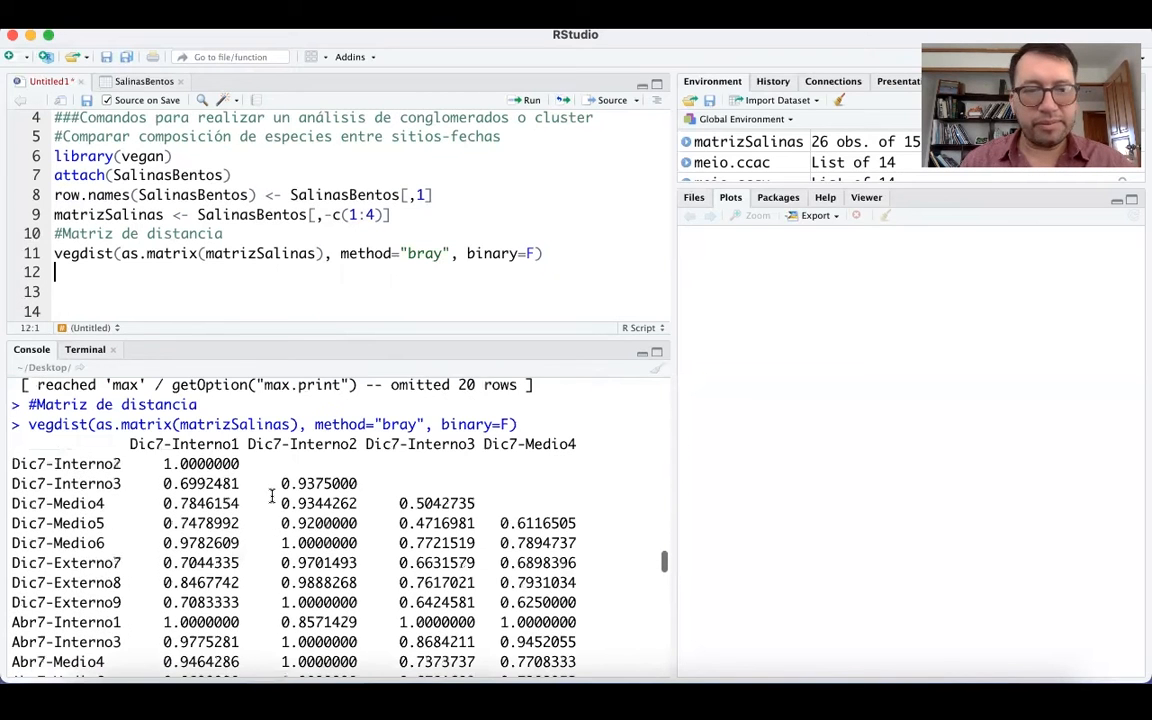
scroll(271, 496, "down", 15)
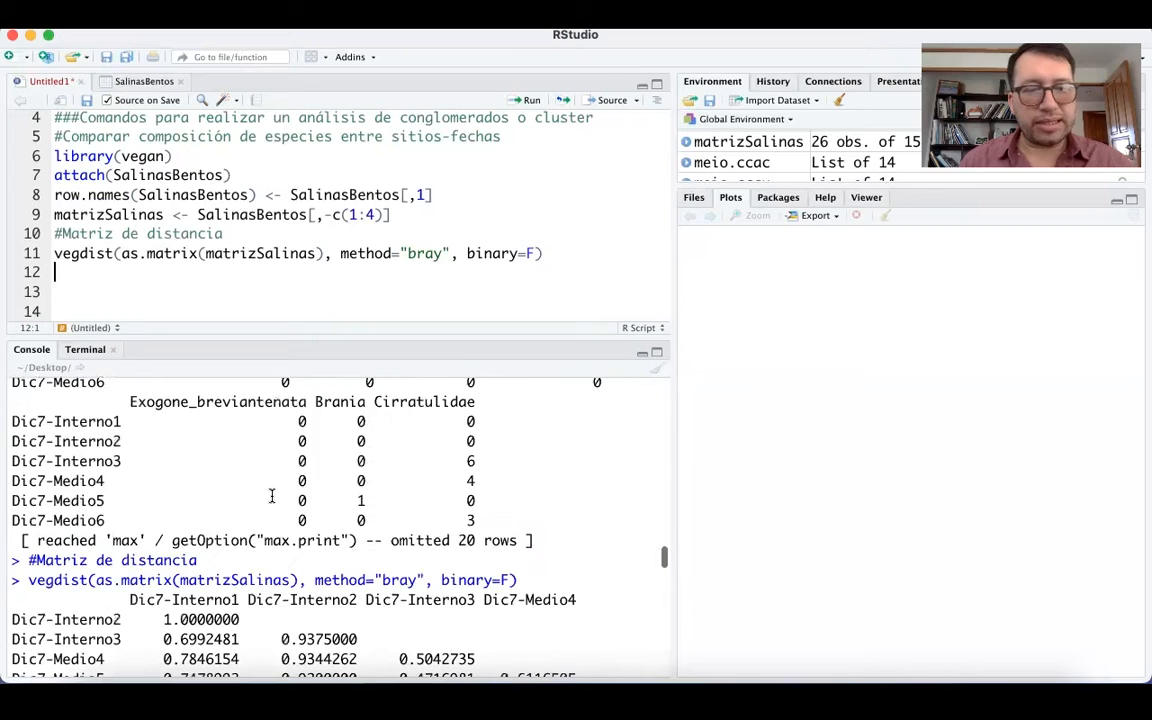
scroll(153, 409, "down", 2)
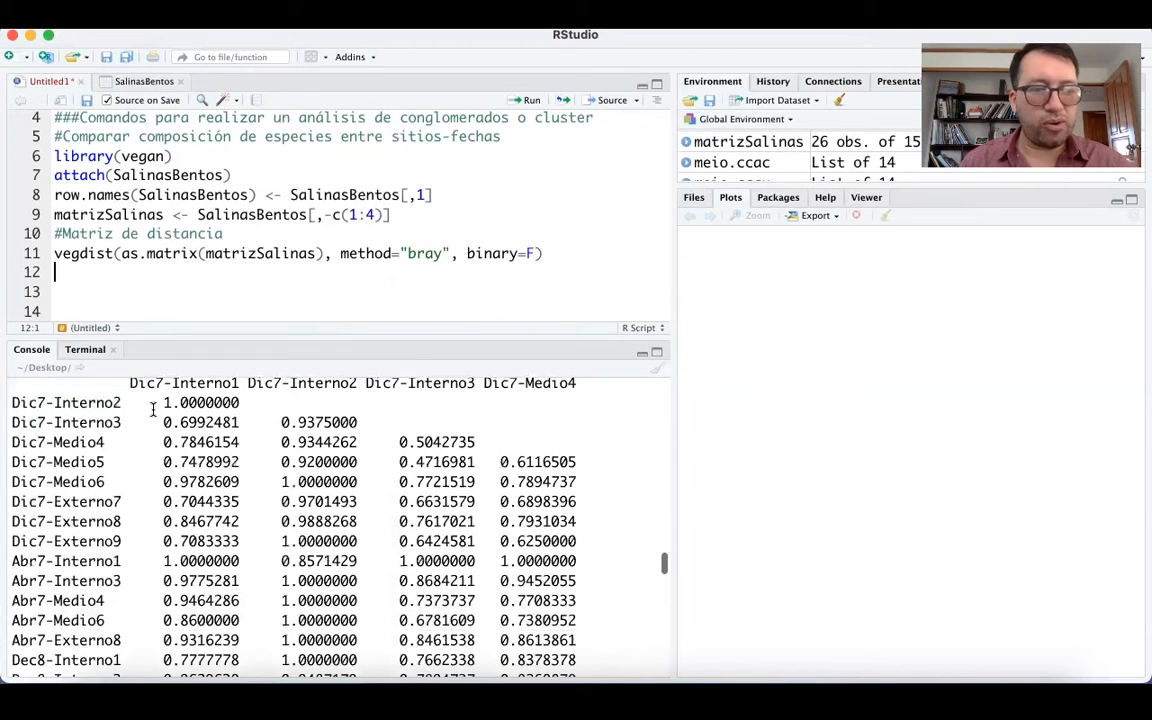
scroll(153, 409, "up", 2)
left_click_drag(131, 414, 237, 413)
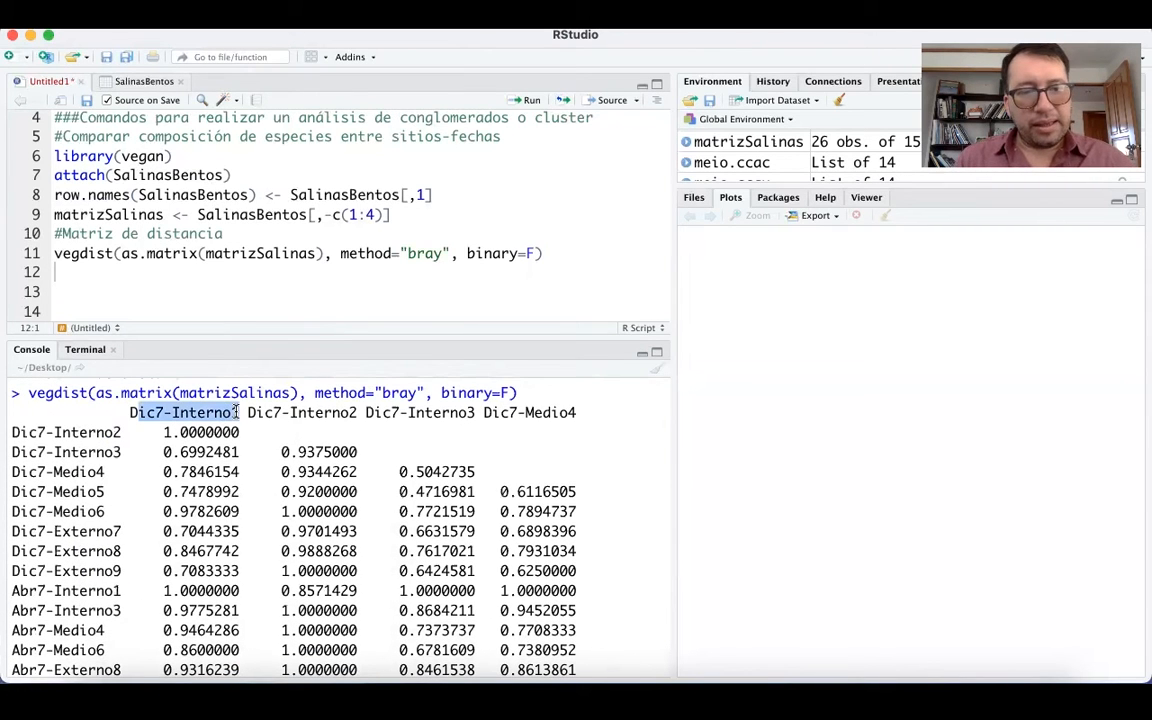
left_click(133, 414)
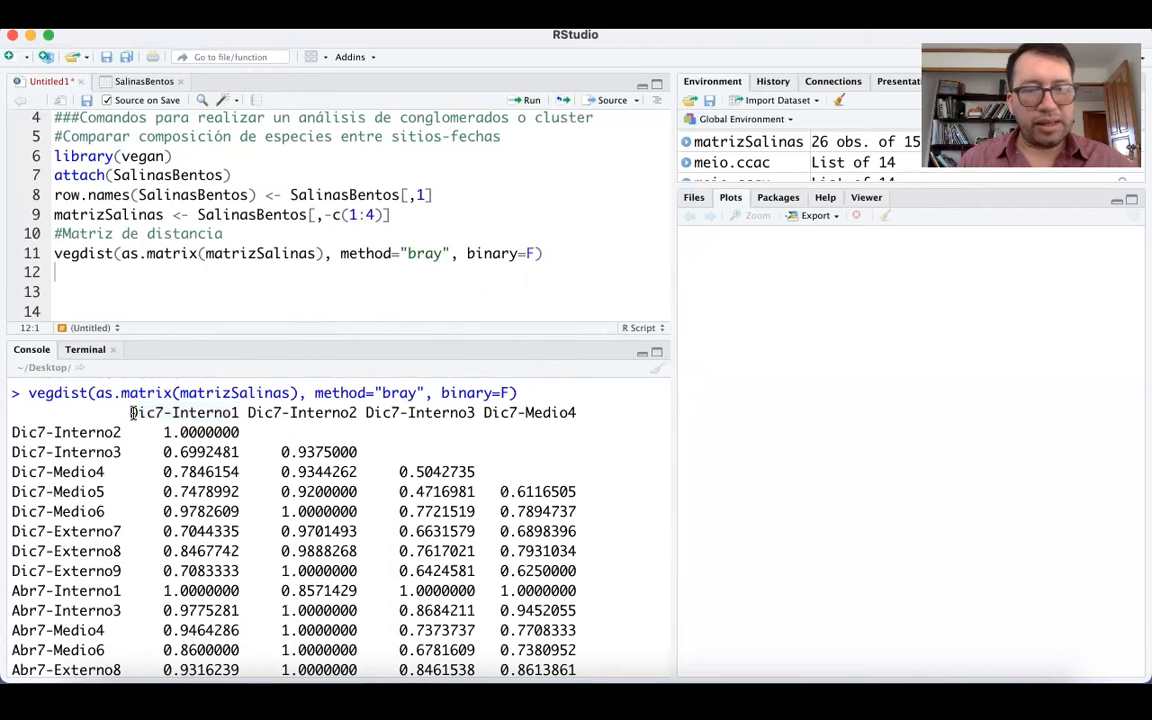
left_click_drag(134, 413, 246, 412)
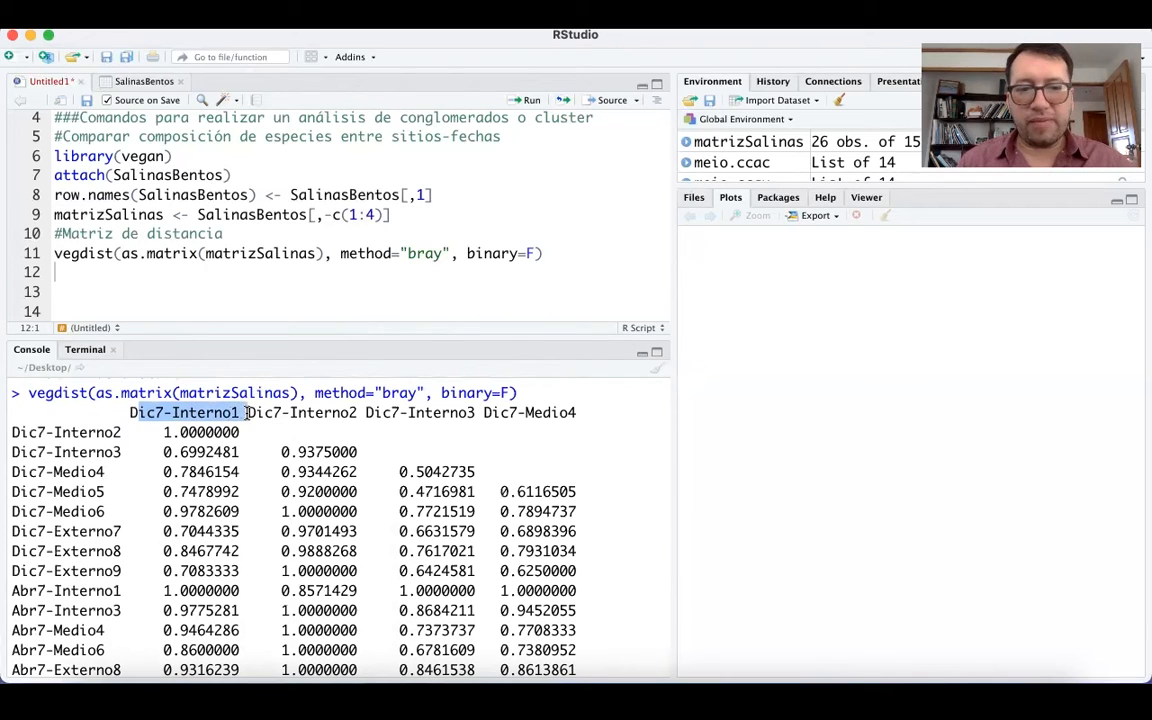
left_click(160, 433)
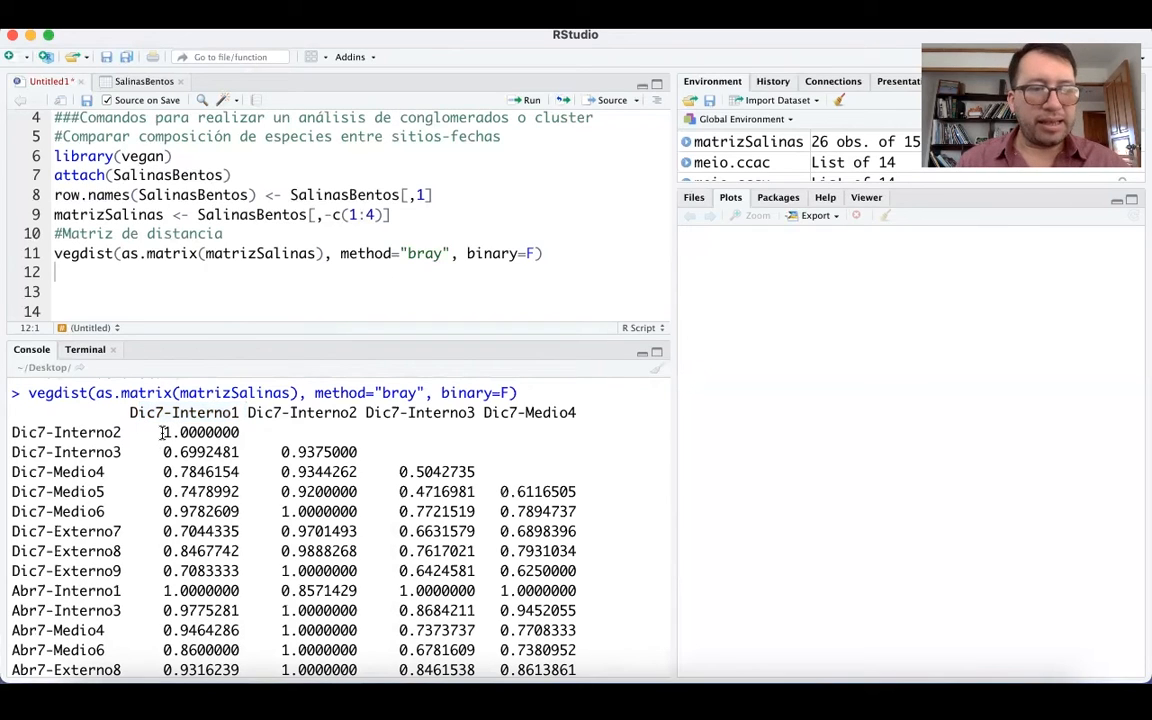
left_click_drag(161, 433, 239, 432)
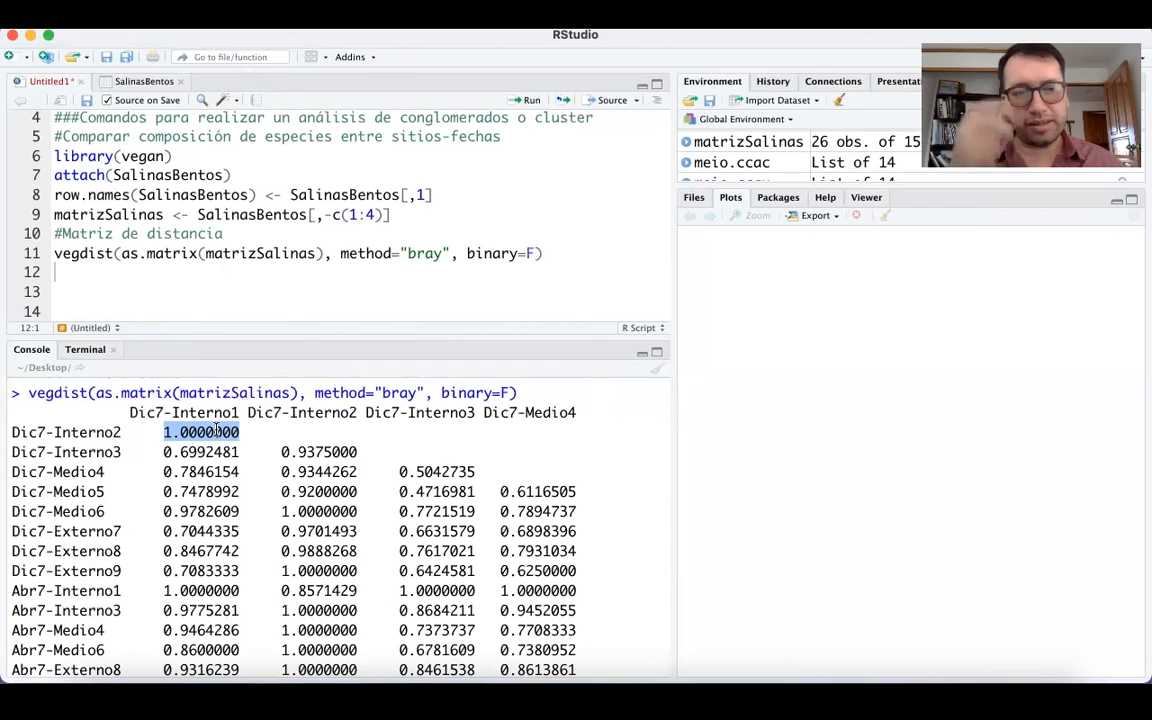
scroll(175, 437, "down", 2)
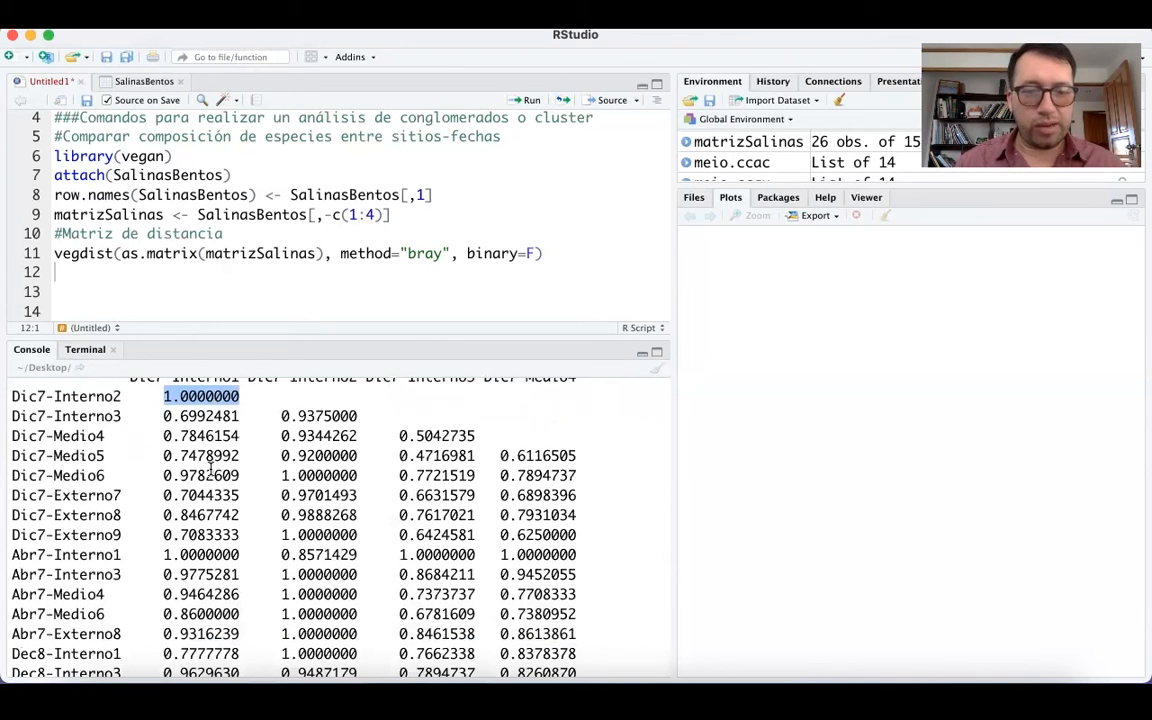
scroll(213, 510, "up", 2)
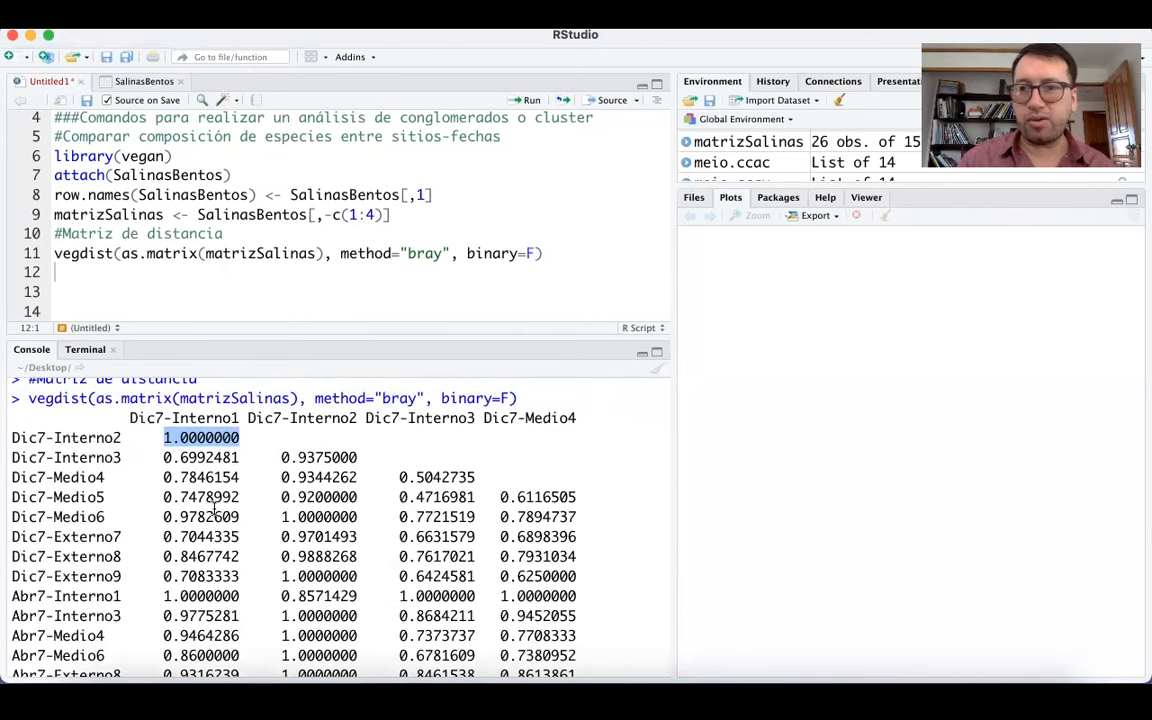
Examine the rest of the distance matrix in the console, especially the distance between Abr9-Externo8 and Abr9-Externo9.
scroll(213, 510, "down", 15)
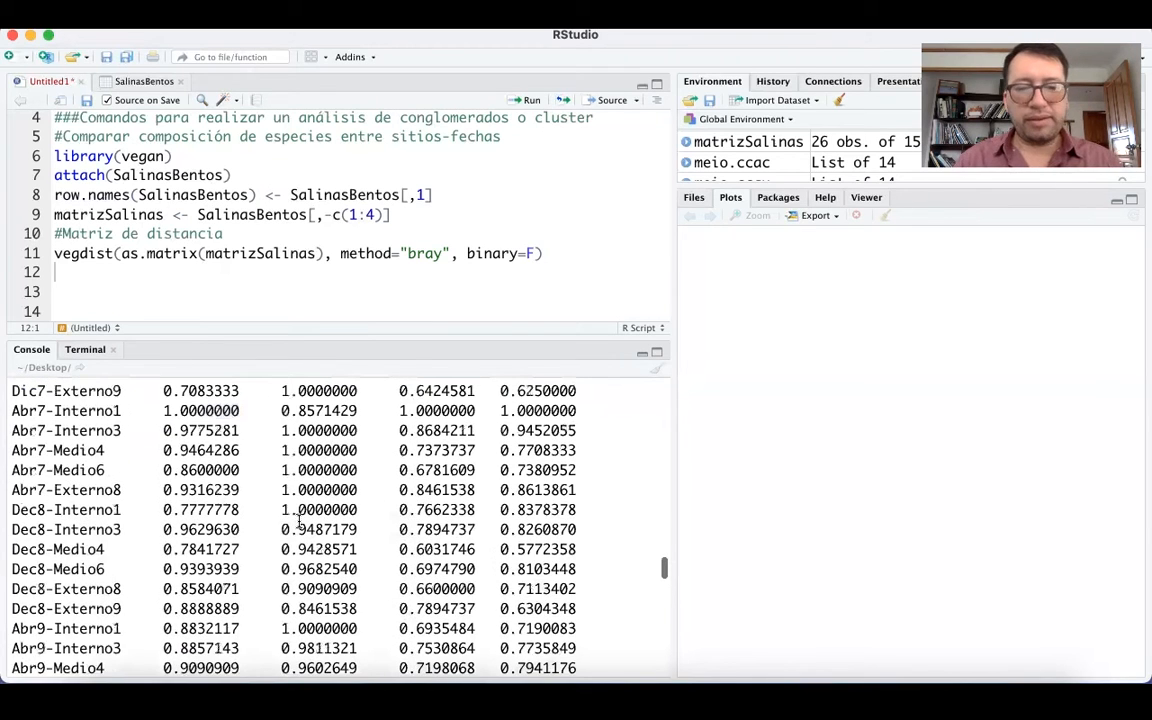
scroll(299, 521, "down", 10)
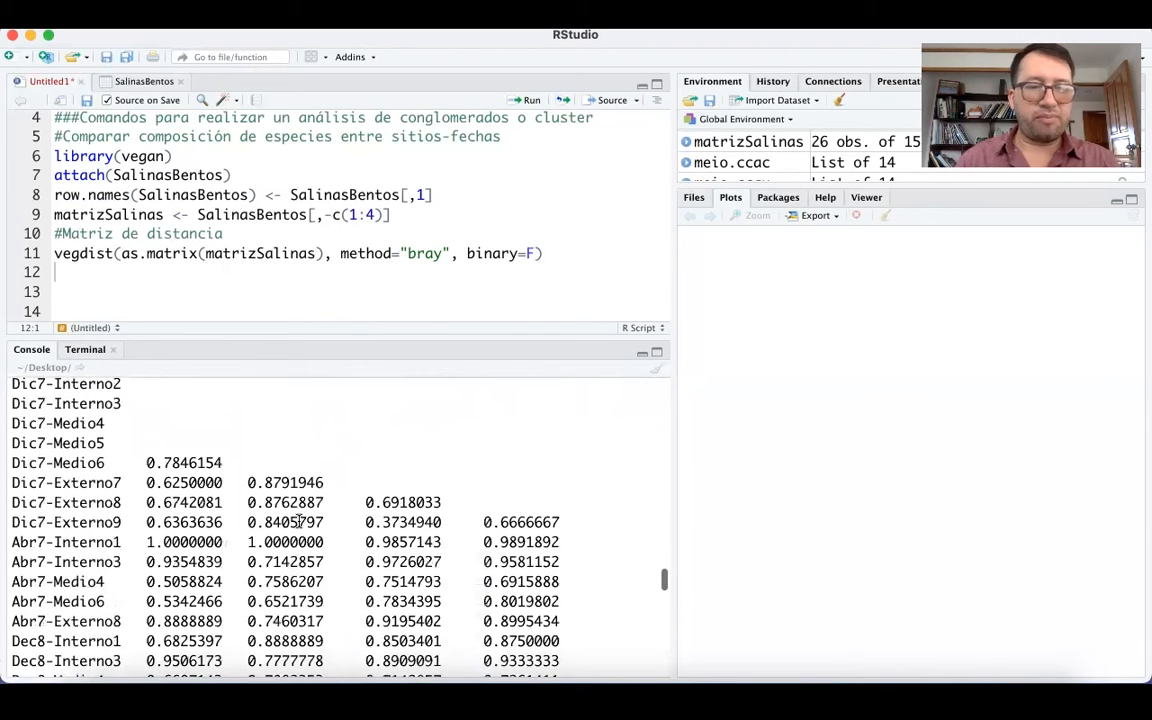
scroll(299, 521, "down", 20)
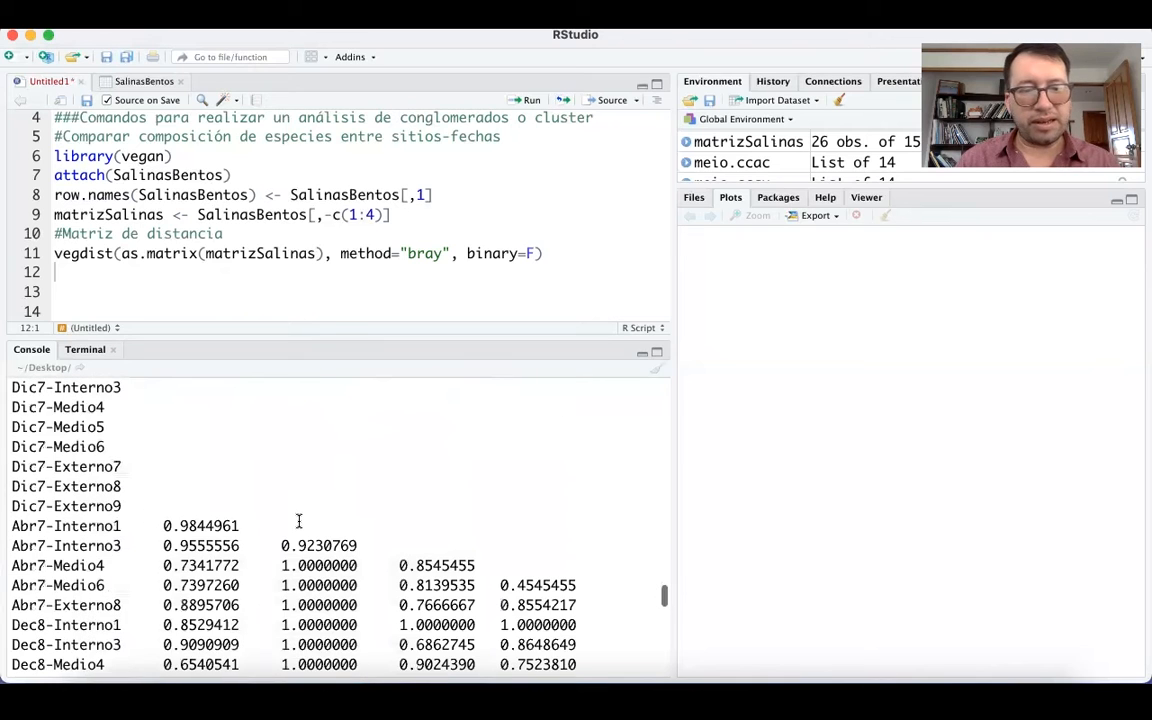
scroll(299, 521, "down", 18)
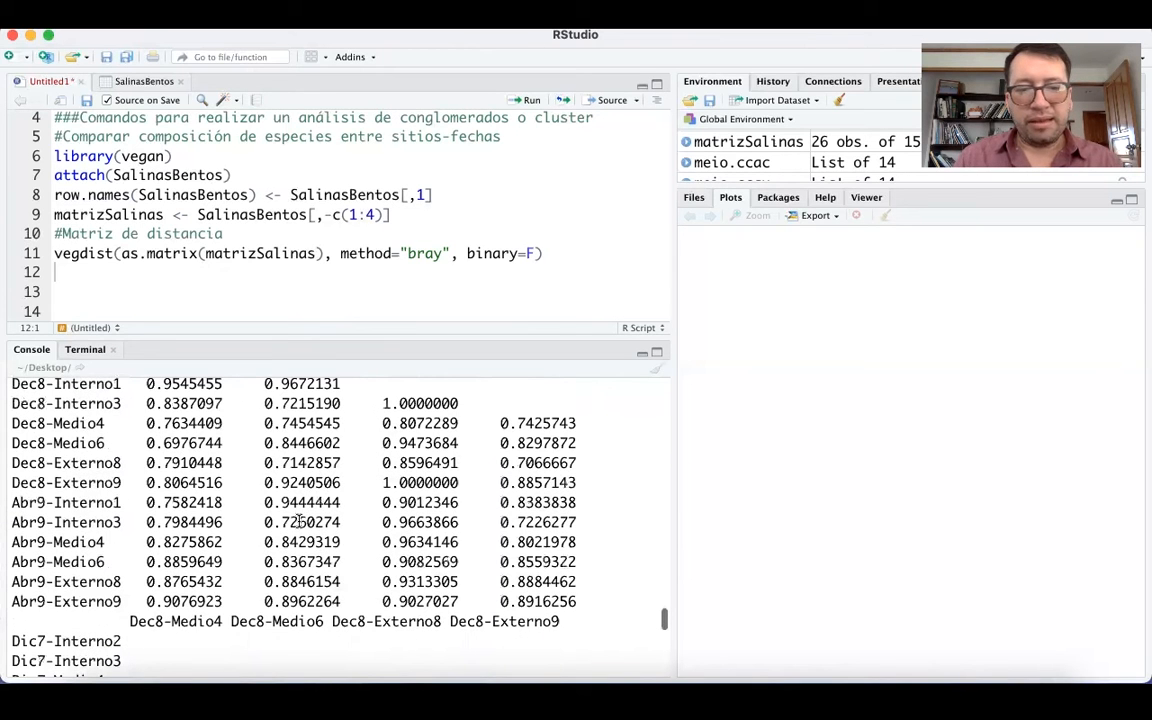
scroll(299, 521, "down", 15)
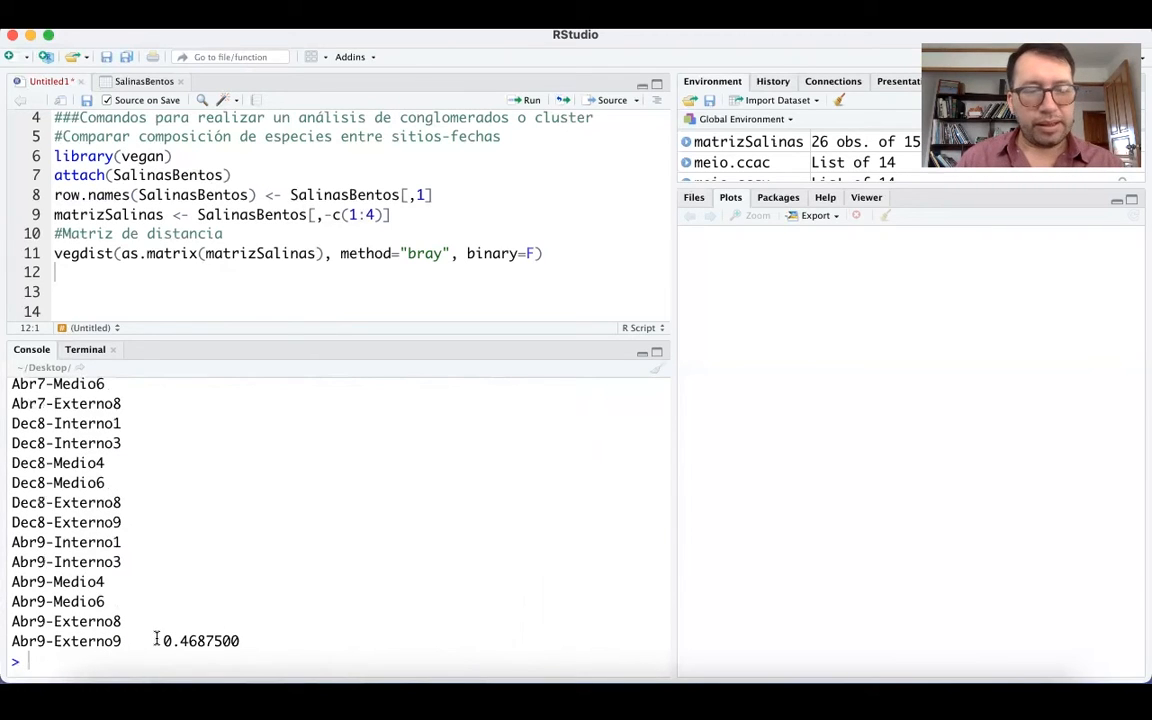
left_click_drag(155, 640, 236, 638)
left_click_drag(242, 640, 167, 640)
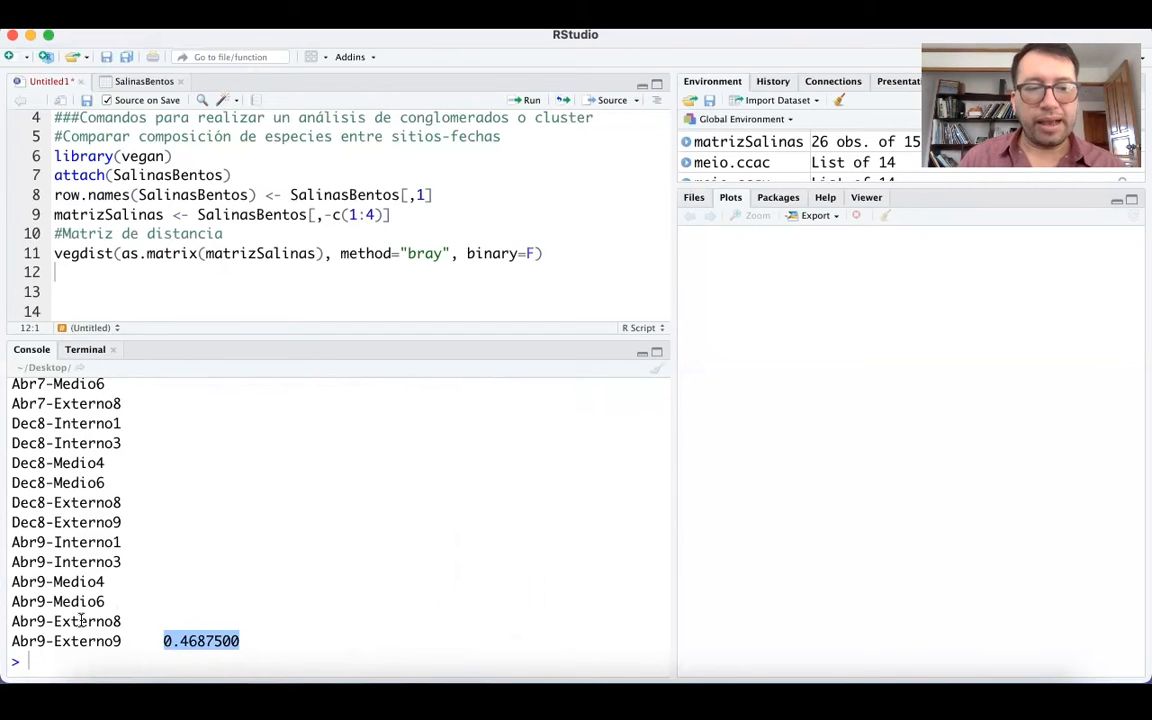
left_click_drag(167, 643, 245, 641)
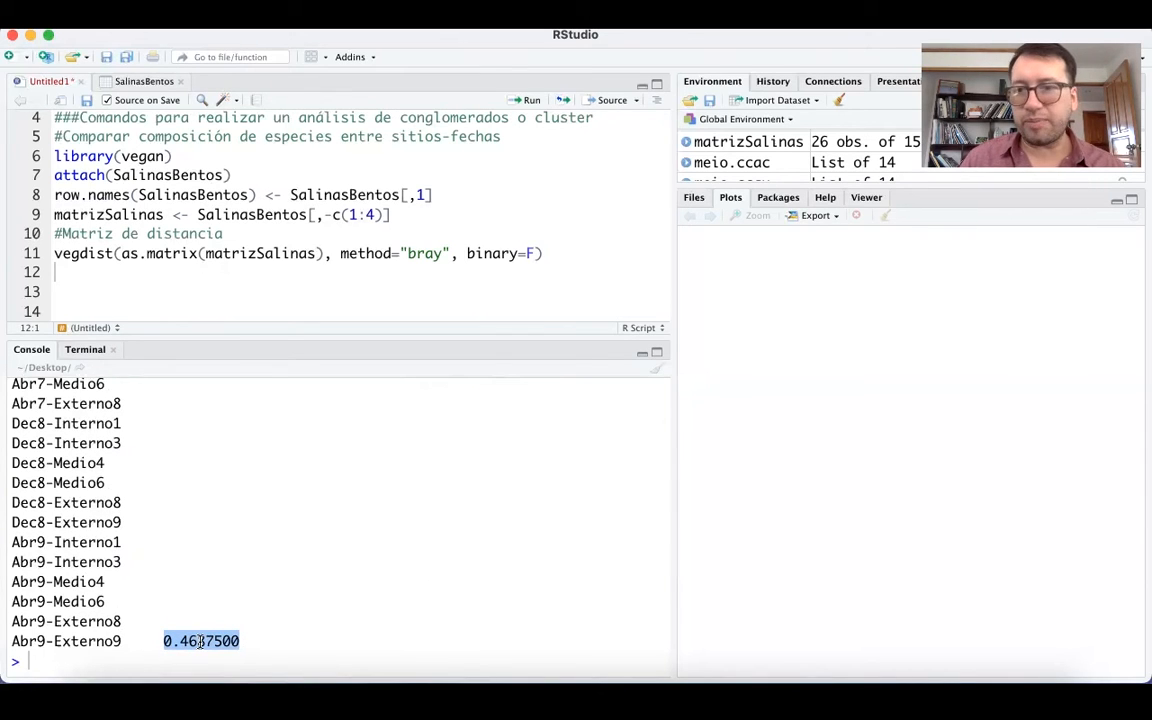
scroll(167, 510, "up", 5)
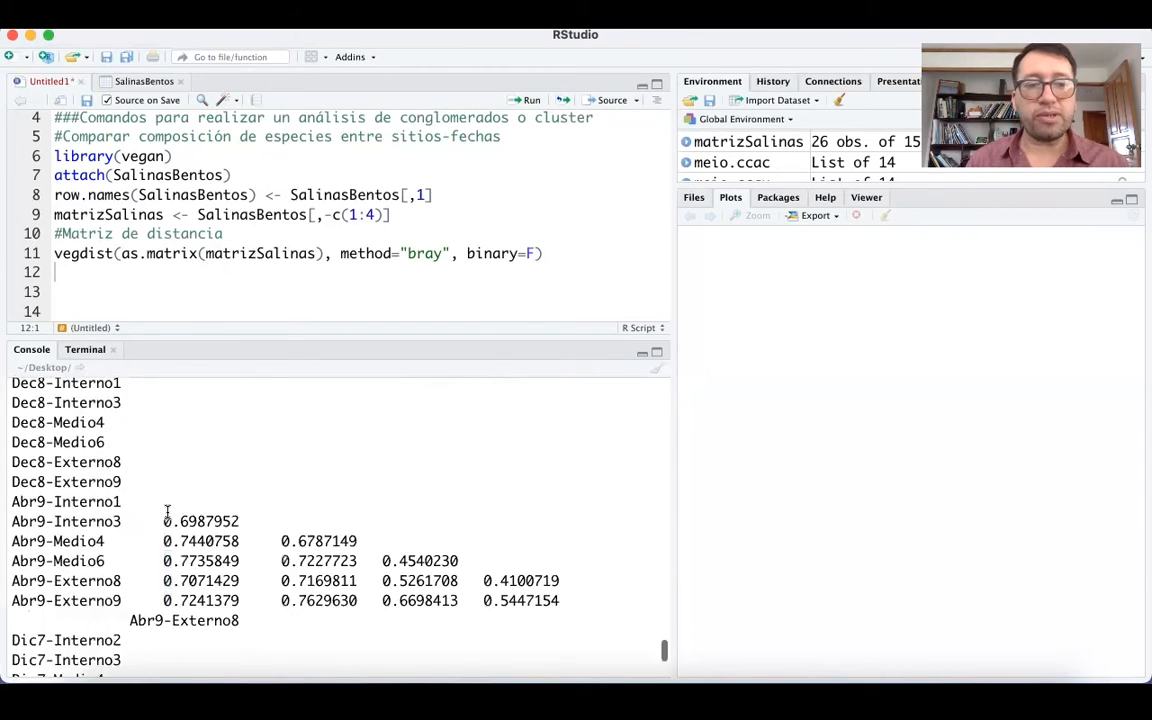
scroll(167, 512, "up", 10)
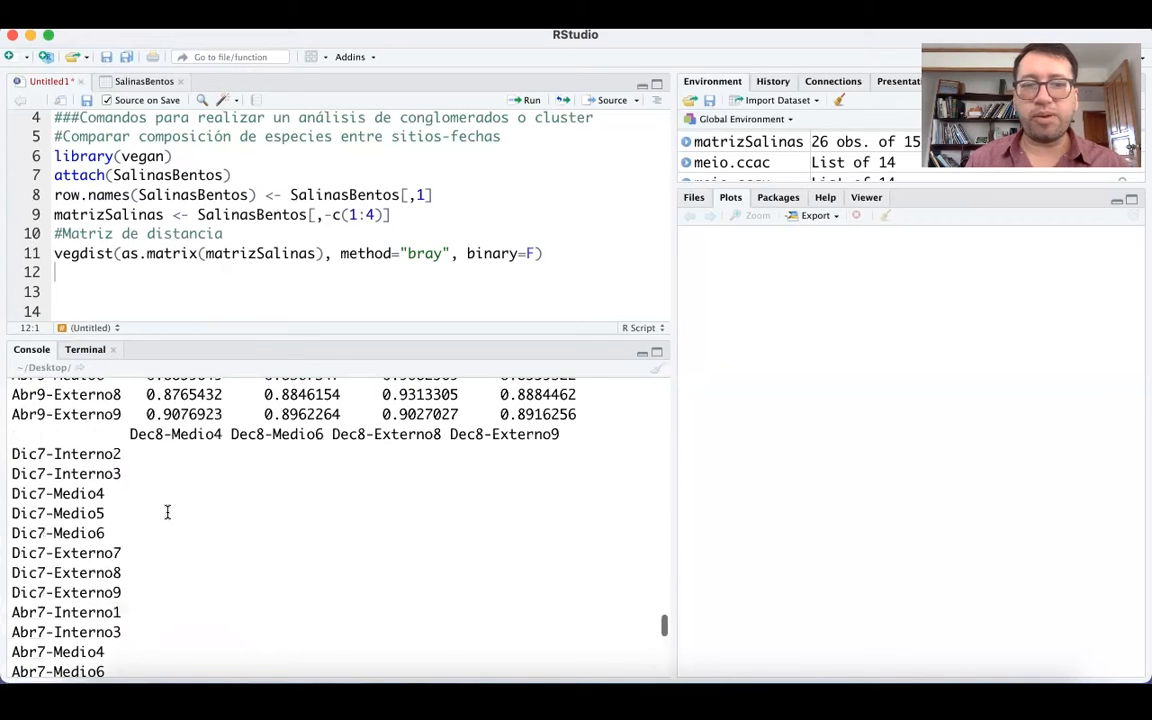
scroll(167, 512, "up", 5)
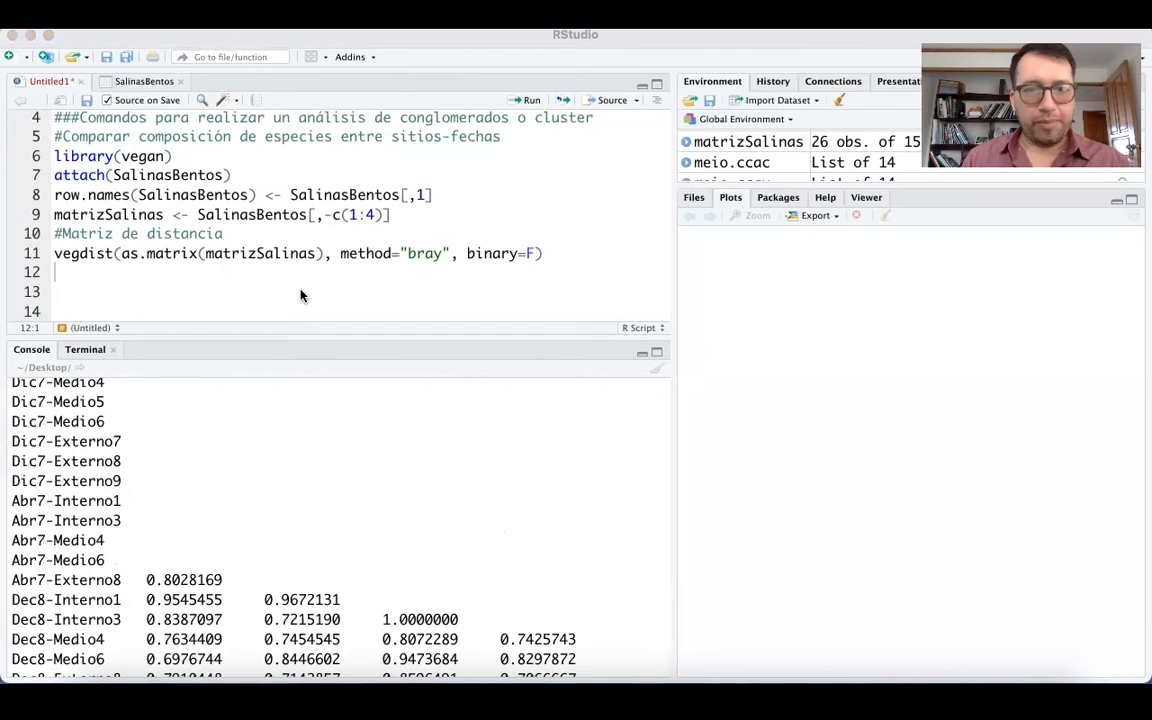
Paste the comment "# los métodos más usados en vegdist son" on lines 13 to 16, listing "manhattan", "euclidean", "bray", "jaccard", "gower" and "morisita".
left_click(136, 278)
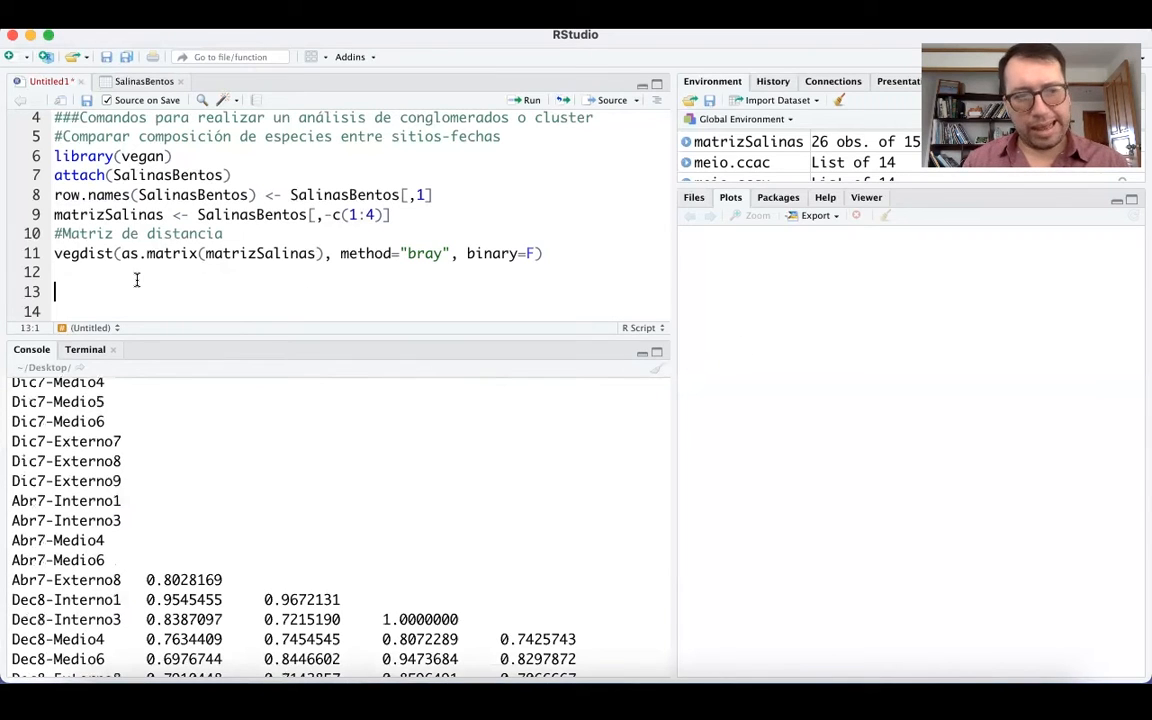
type("# los métodos más usados en vegdist son #\"manhattan\",\"euclidean\", #\"bray\", \"jaccard\", \"gower\", #\"morisita")
scroll(167, 278, "down", 1)
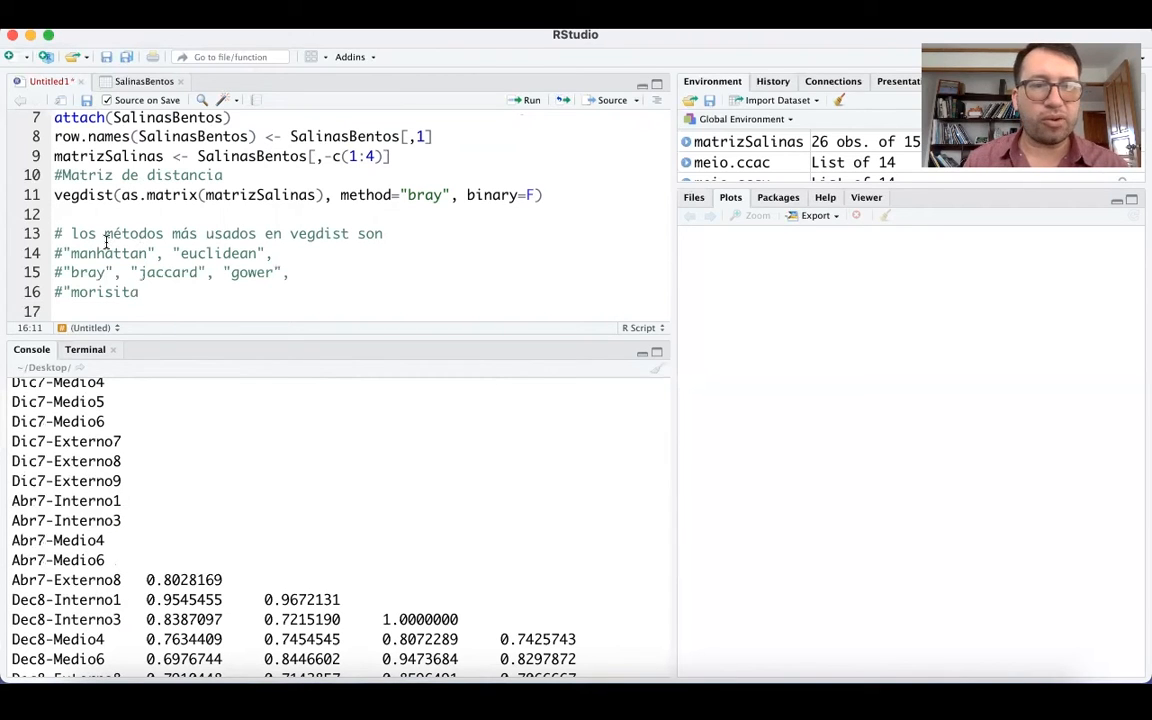
Highlight the commented vegdist methods on lines 14 to 16 in turn, from "manhattan" and "euclidean" to the whole list.
left_click_drag(52, 253, 155, 253)
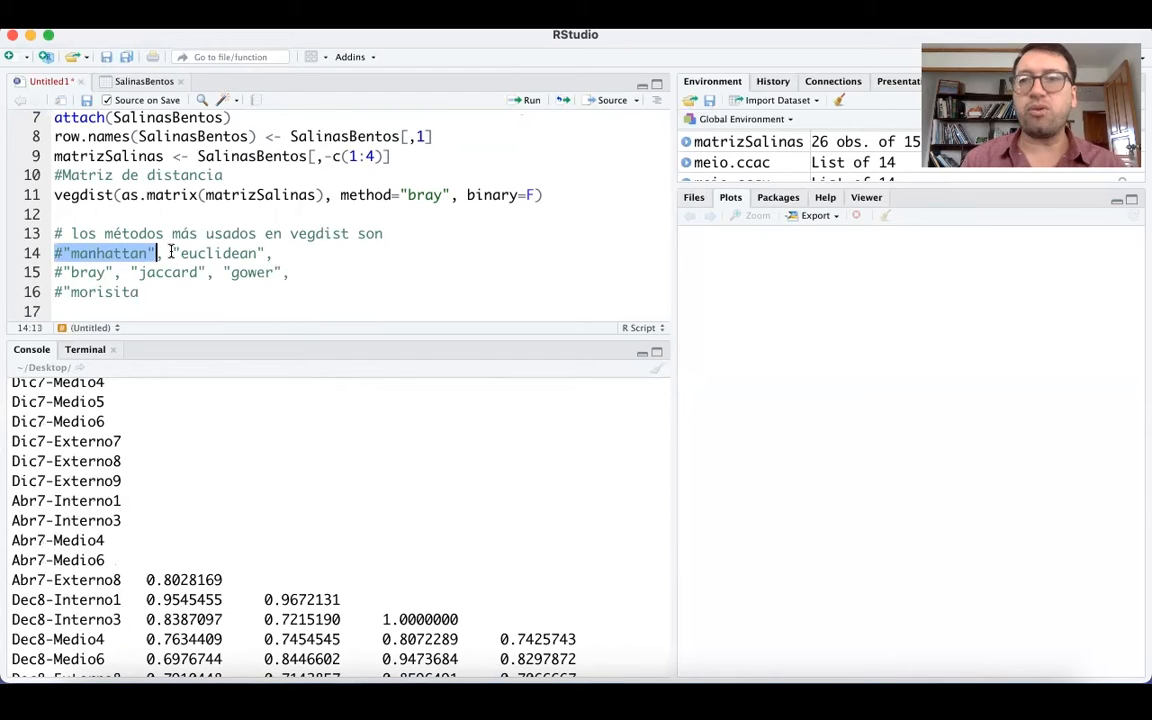
left_click_drag(174, 253, 265, 250)
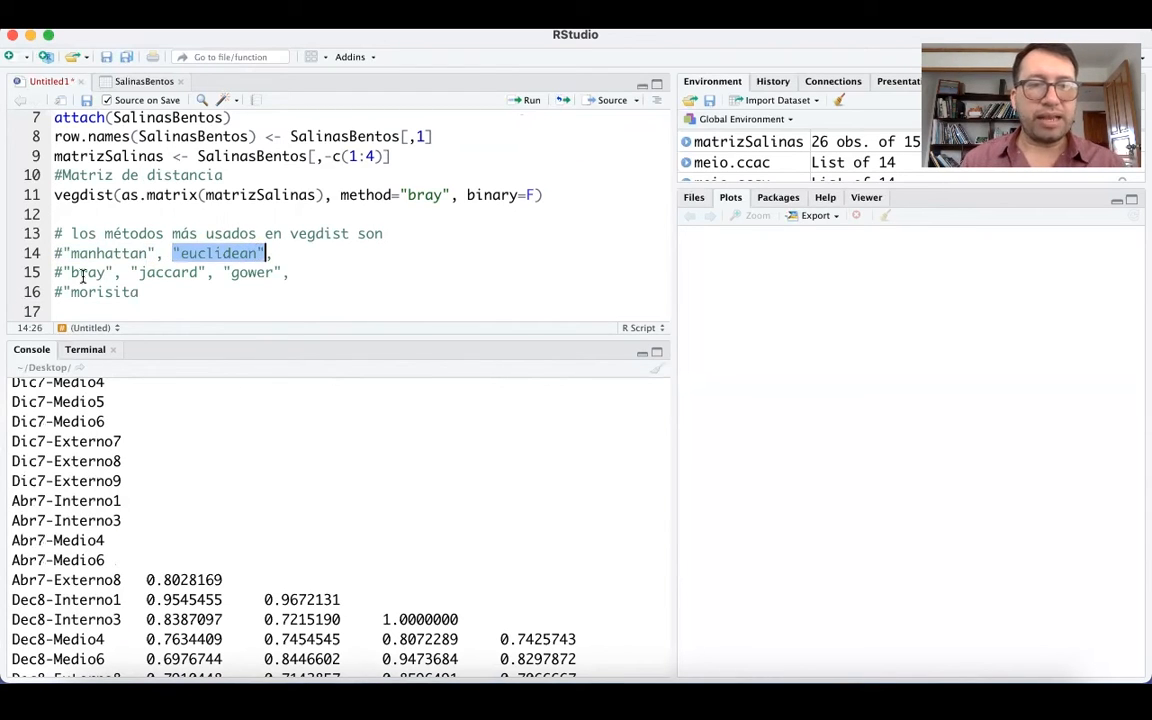
left_click(115, 272)
left_click_drag(133, 272, 277, 273)
left_click_drag(140, 291, 58, 250)
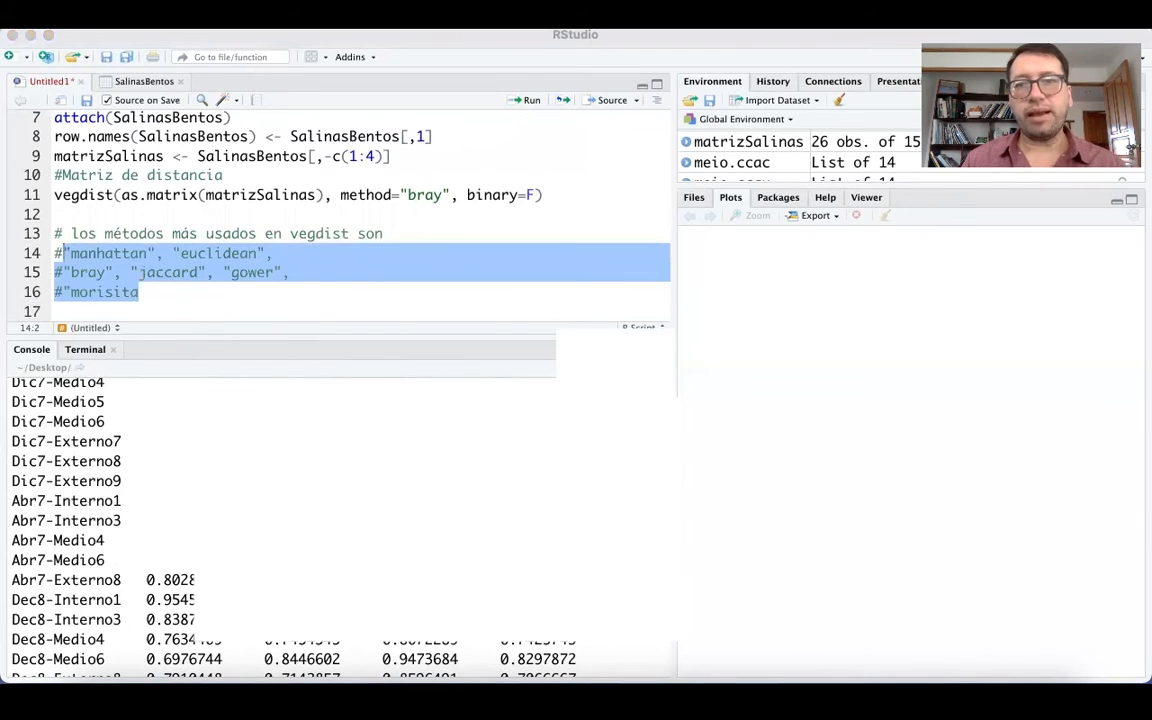
Switch to PowerPoint and view the binary indices slide with the Dice or Sorensen and Jaccard formulas in ESTADISTICA MULTIVARIABLE.
left_click(730, 49)
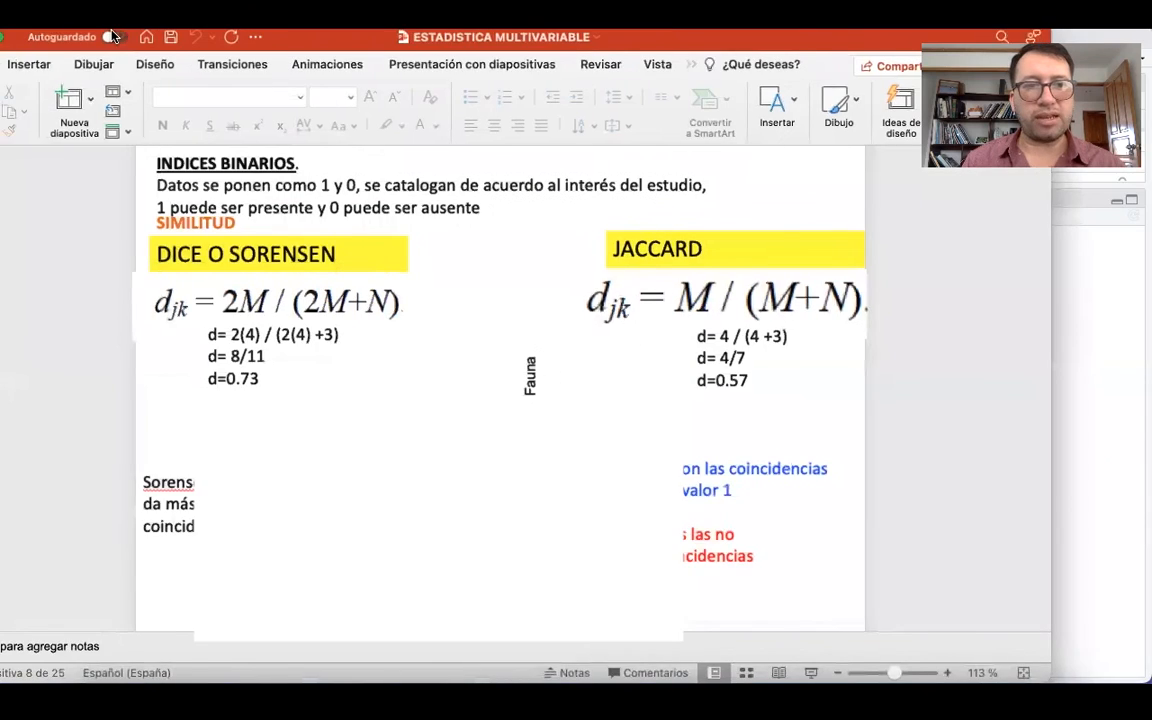
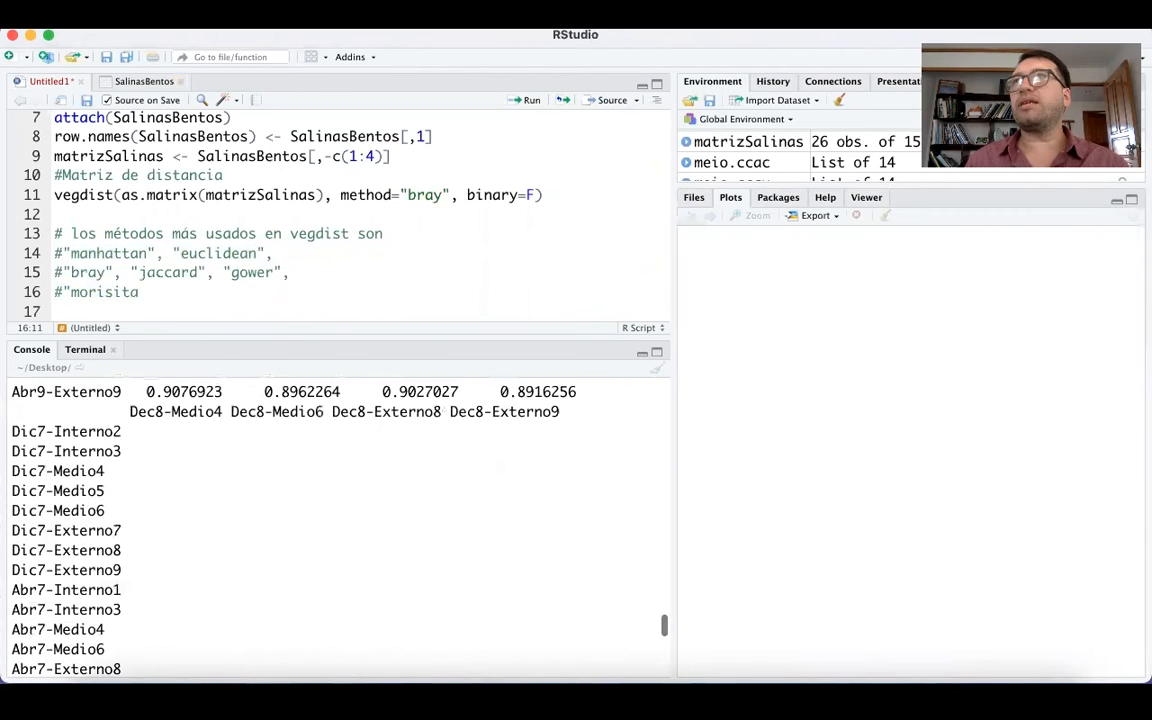
Switch back to RStudio and paste disimilitud<-vegdist(as.matrix(matrizSalinas), method="bray", binary=F) on line 18 of the script.
key("super+Tab")
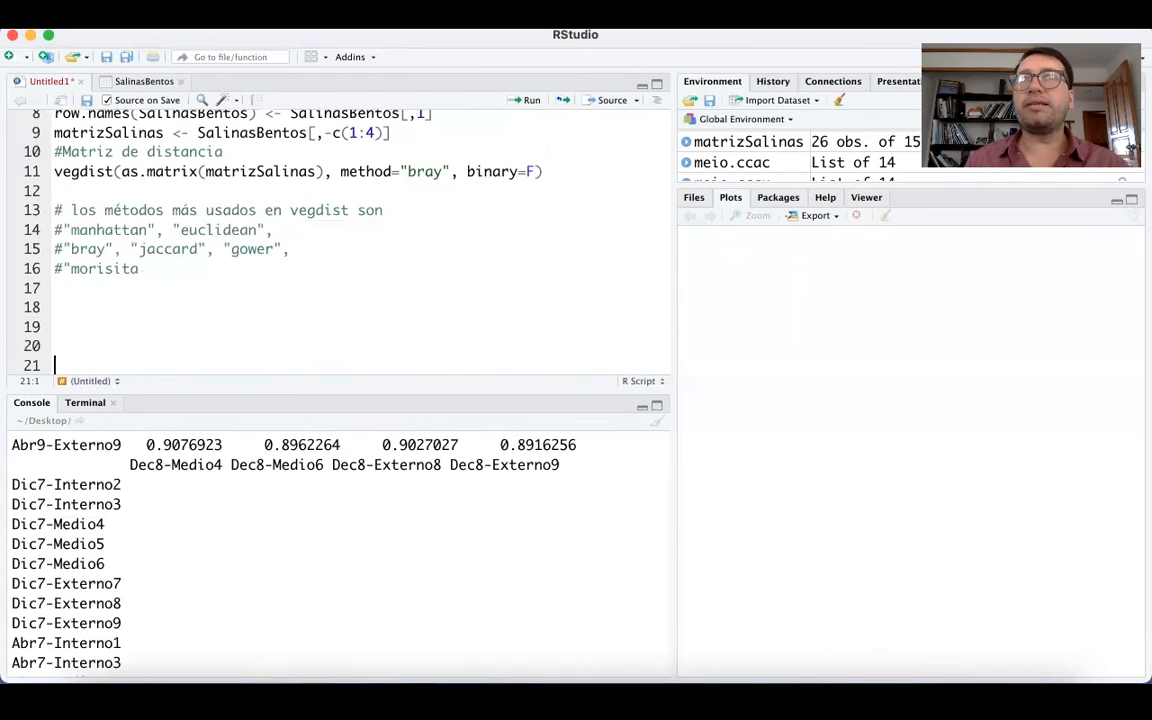
key("super+Tab")
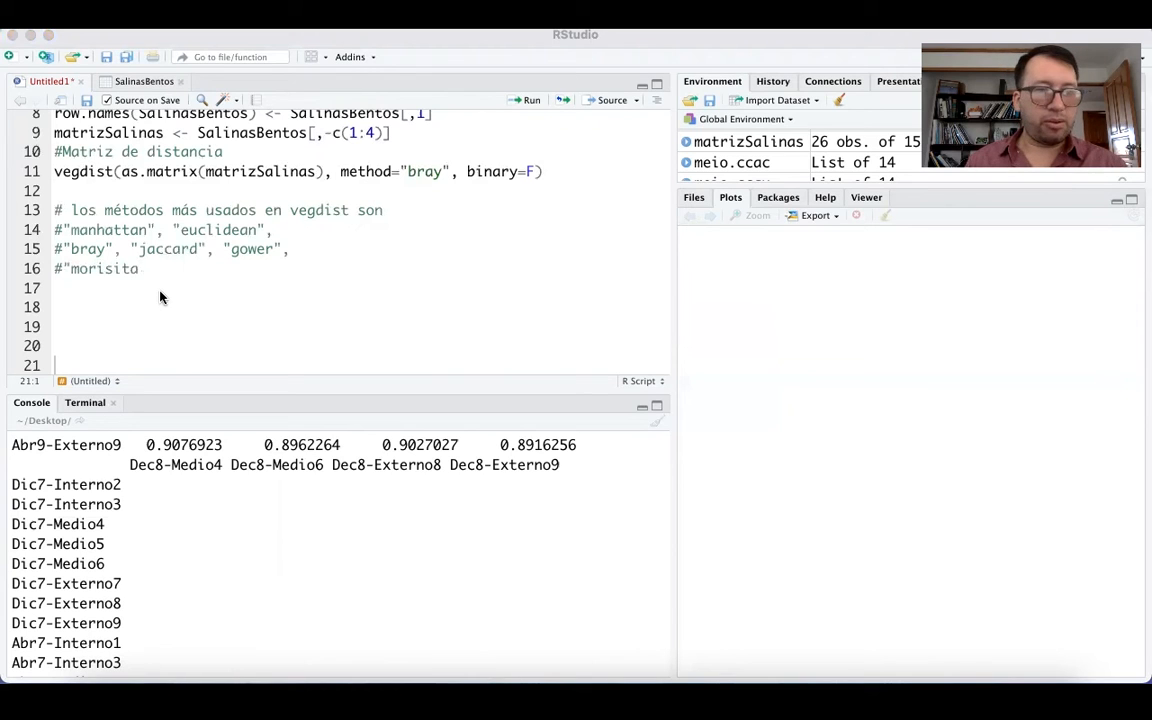
left_click(124, 310)
type("disimilitud<-vegdist(as.matrix(matrizSalinas), method=\"bray\", binary=F)")
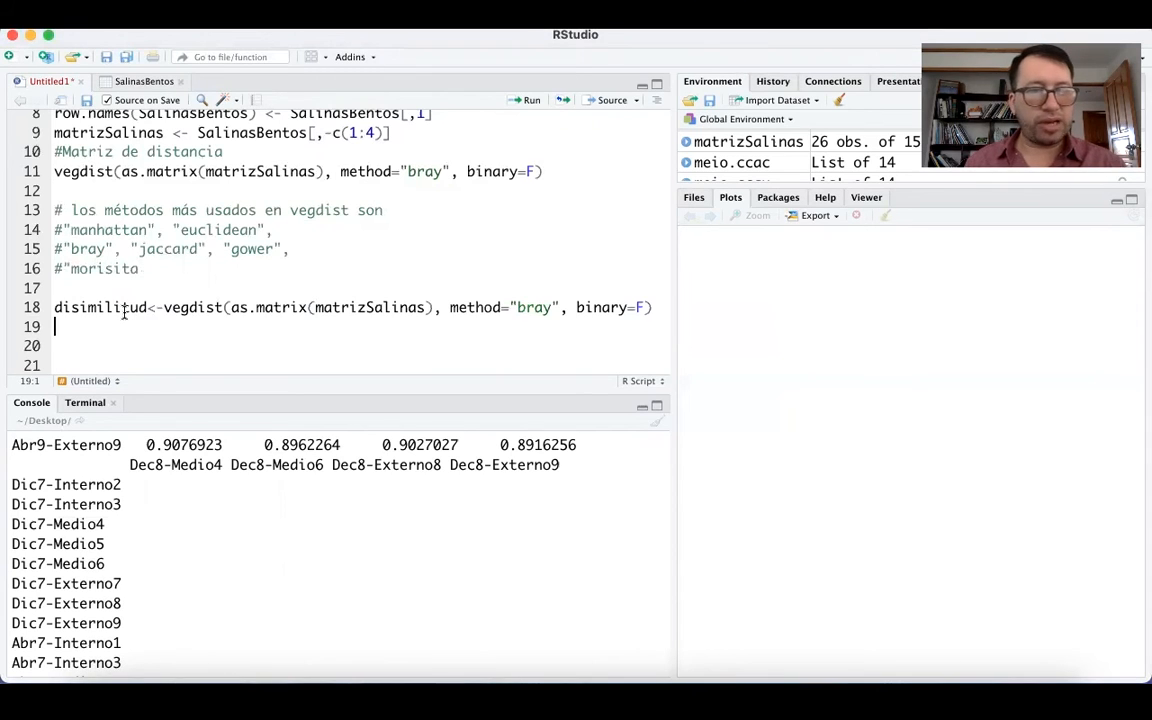
Highlight the vegdist call on line 18, followed by the object name disimilitud that it is assigned to.
left_click(162, 307)
left_click_drag(163, 307, 620, 320)
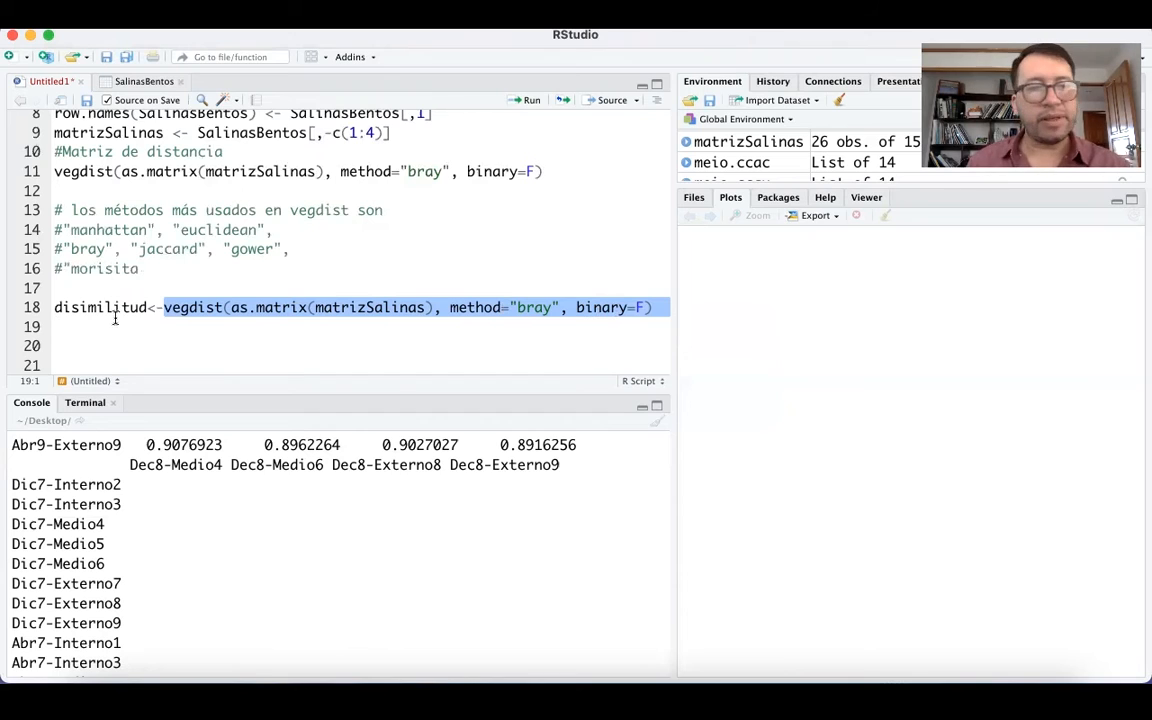
left_click_drag(145, 307, 55, 307)
left_click(147, 308)
left_click_drag(147, 308, 55, 307)
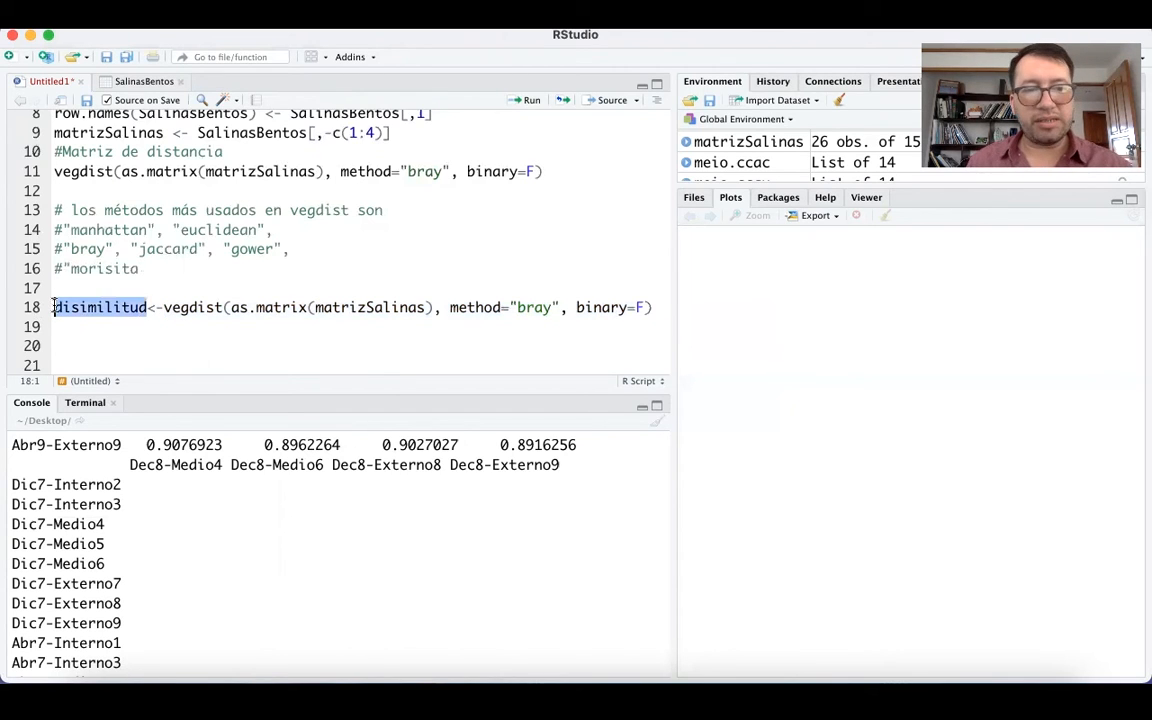
Add the comment #Análisis de conglomerados "Cluster" on line 19 and insert blank lines below it for more code.
left_click(77, 326)
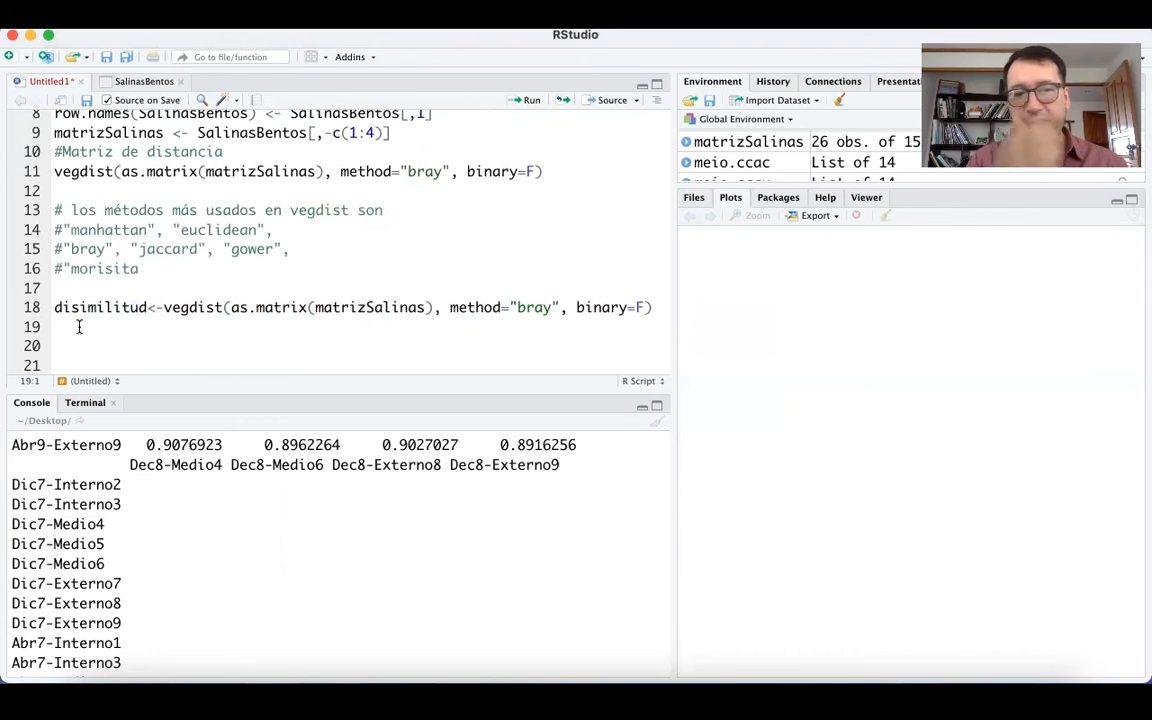
key("Return")
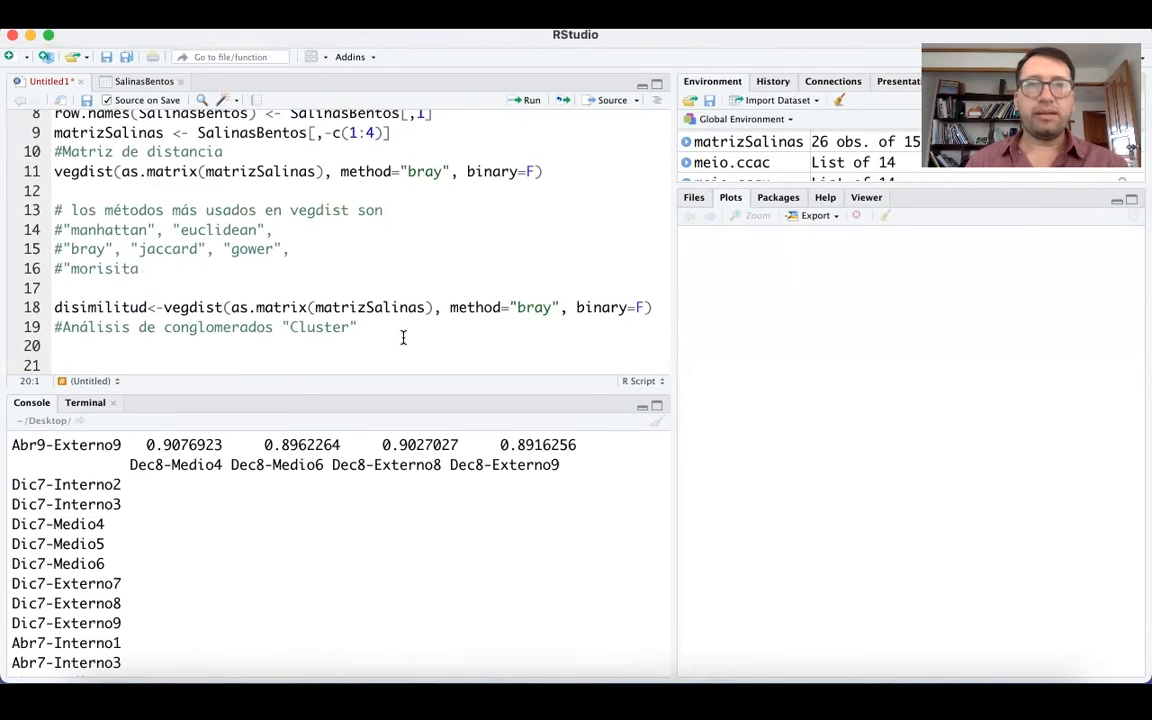
key("Return")
key("Return")
key("Return")
key("Return")
key("Return")
key("Up")
key("Up")
key("Up")
key("Up")
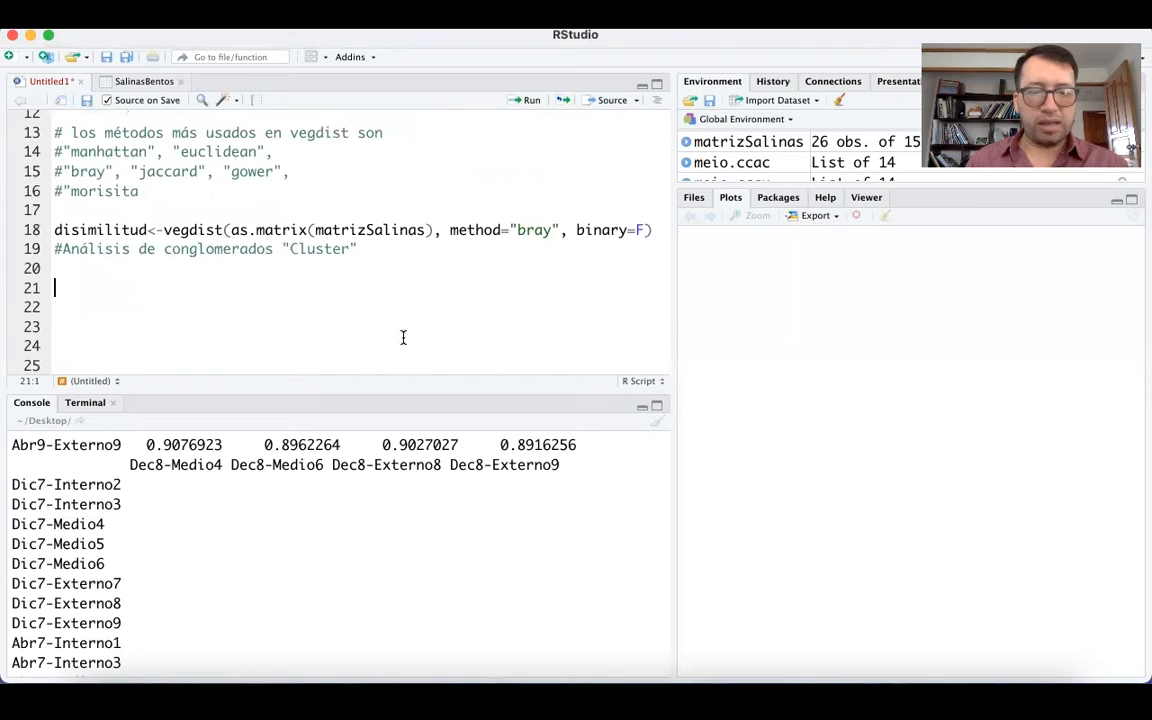
Write an hclust call on line 21 with disimilitud as its distance argument.
type("hclust(")
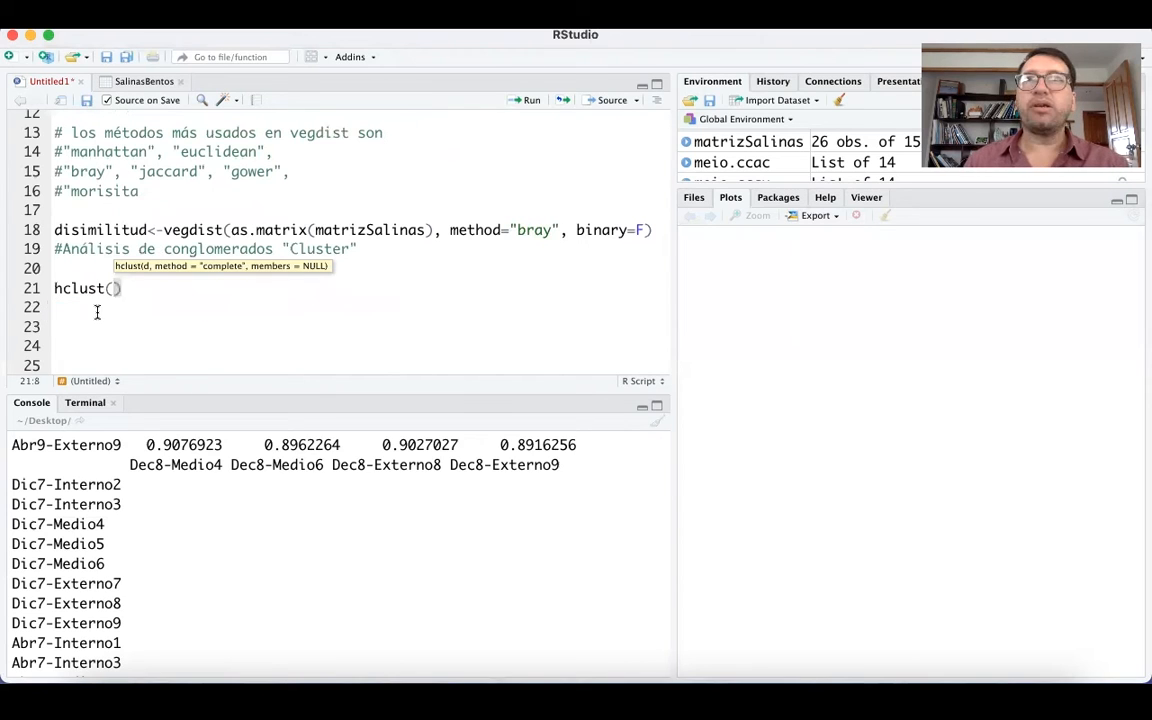
type("disimi")
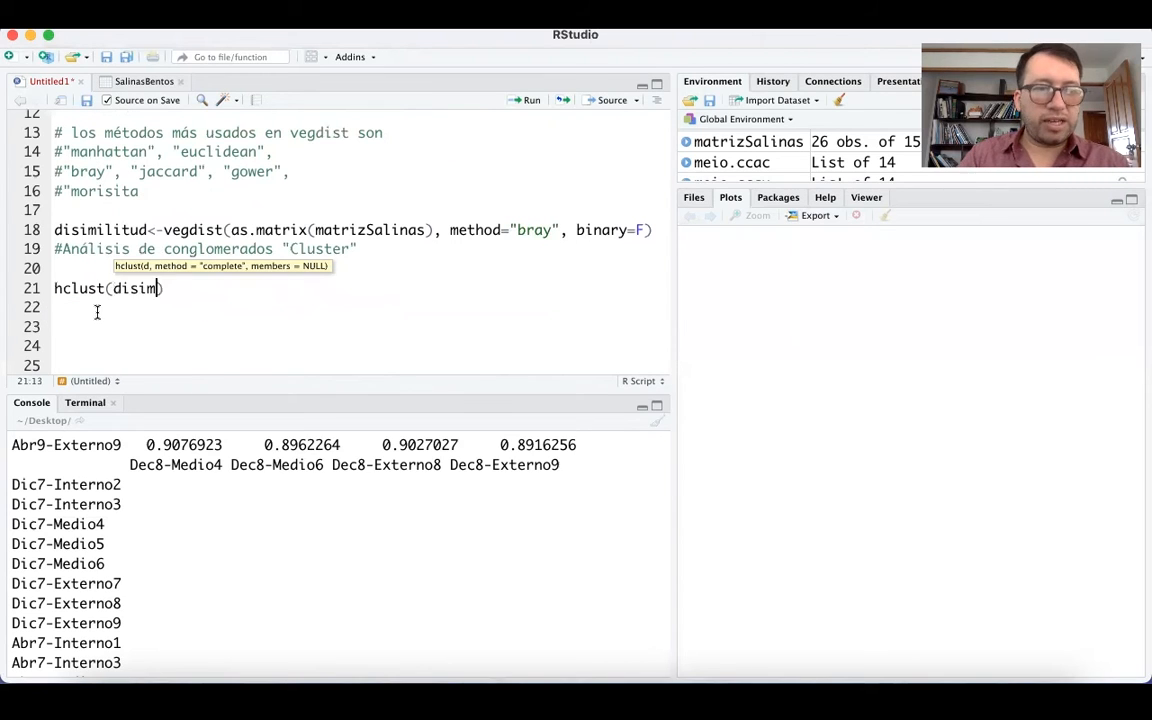
left_click(160, 313)
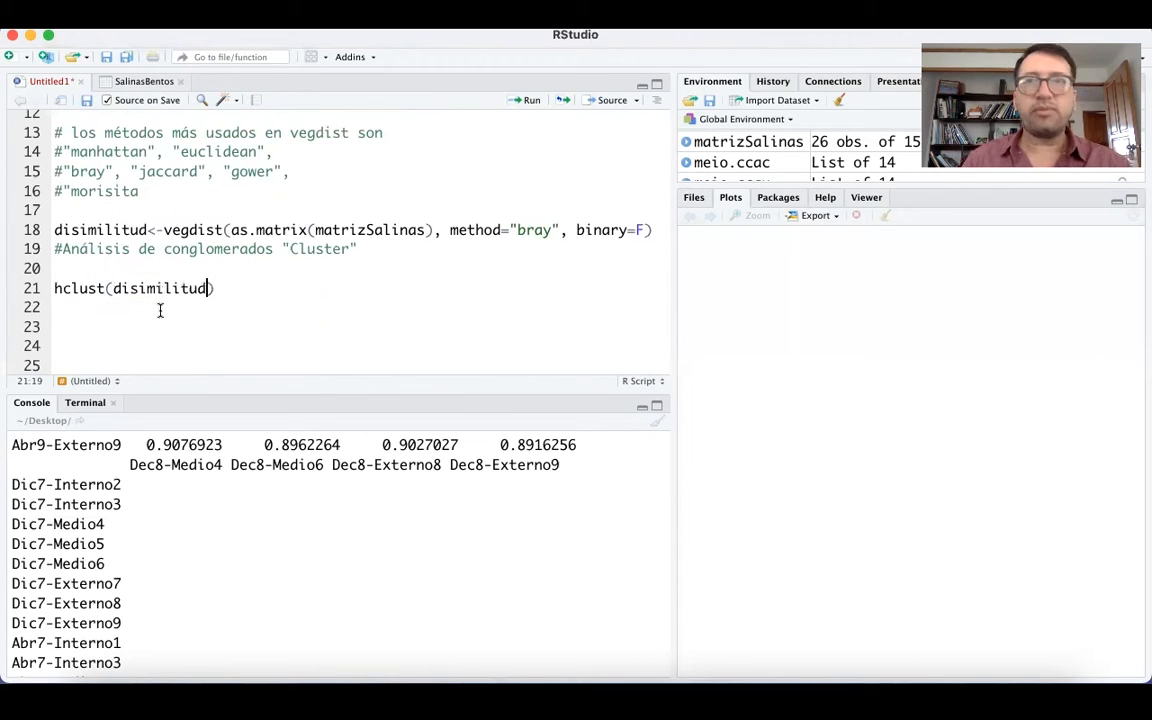
Add method="average" to the hclust call and run it together with the disimilitud assignment on line 18.
type(", met")
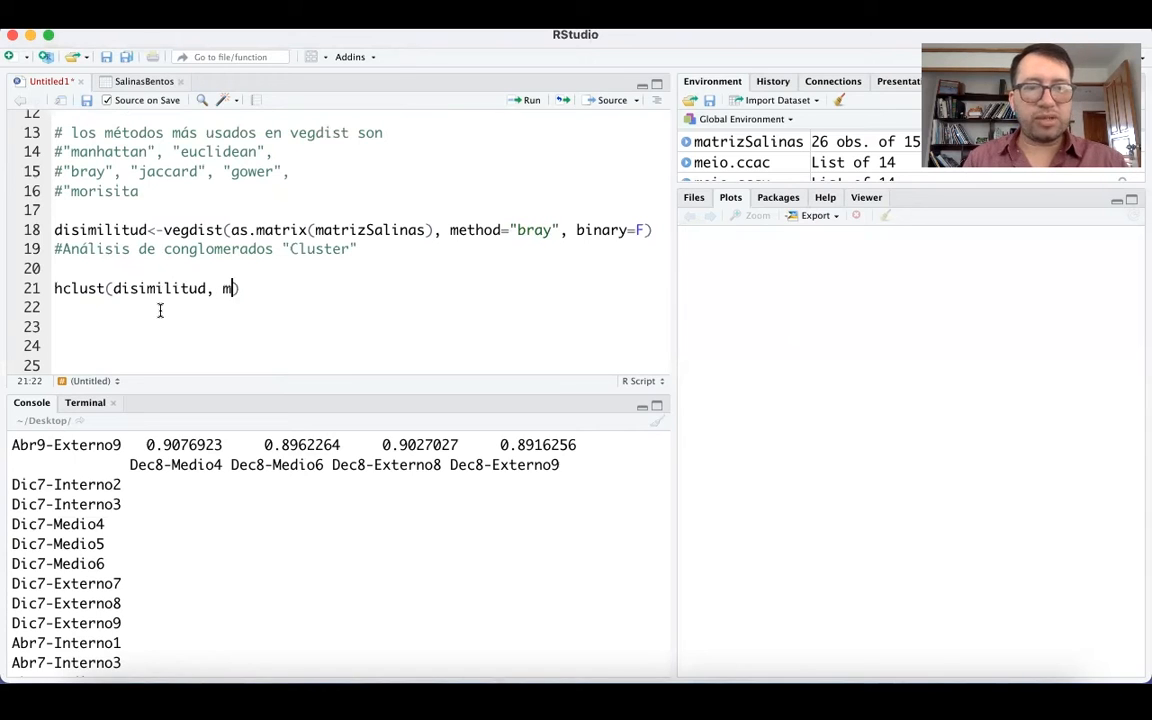
type("hod")
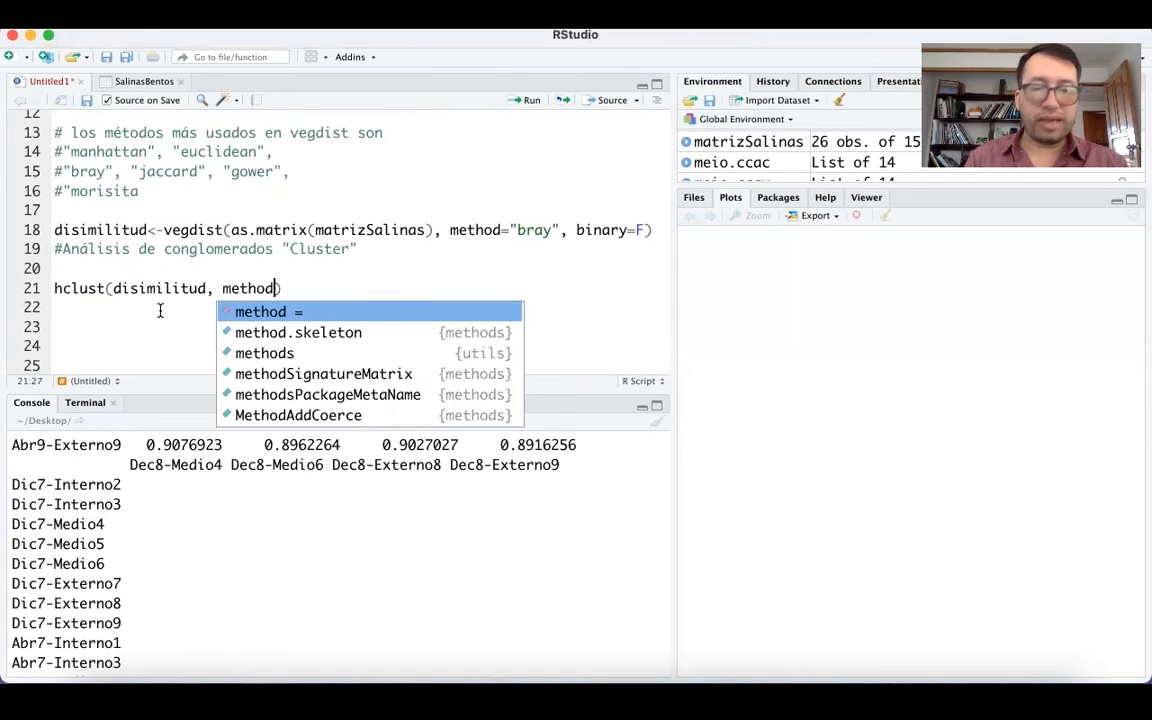
type("=")
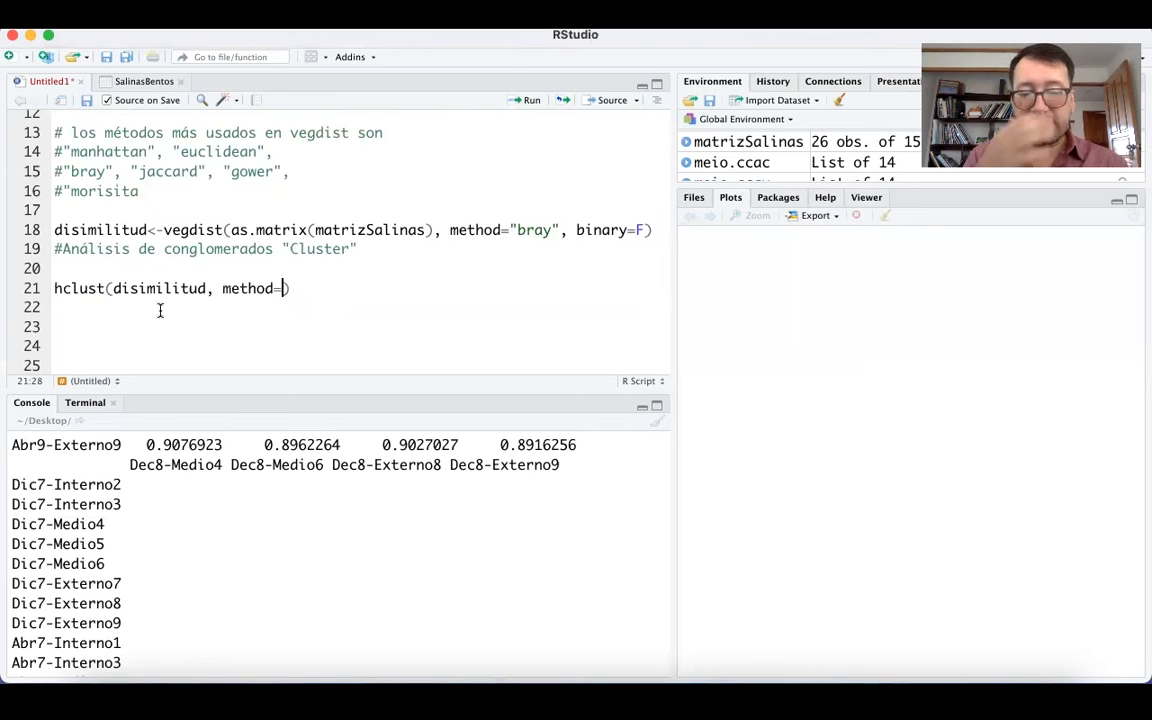
type("ave")
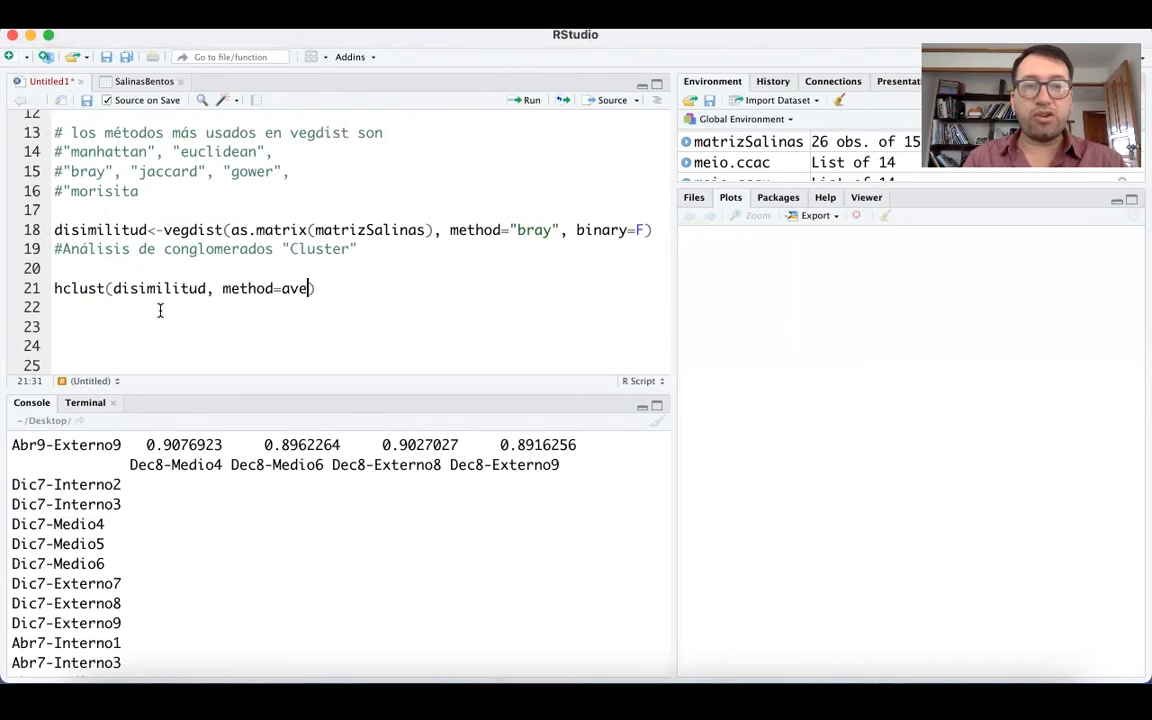
key("BackSpace")
key("BackSpace")
key("BackSpace")
type("\"average\"")
key("ctrl+Return")
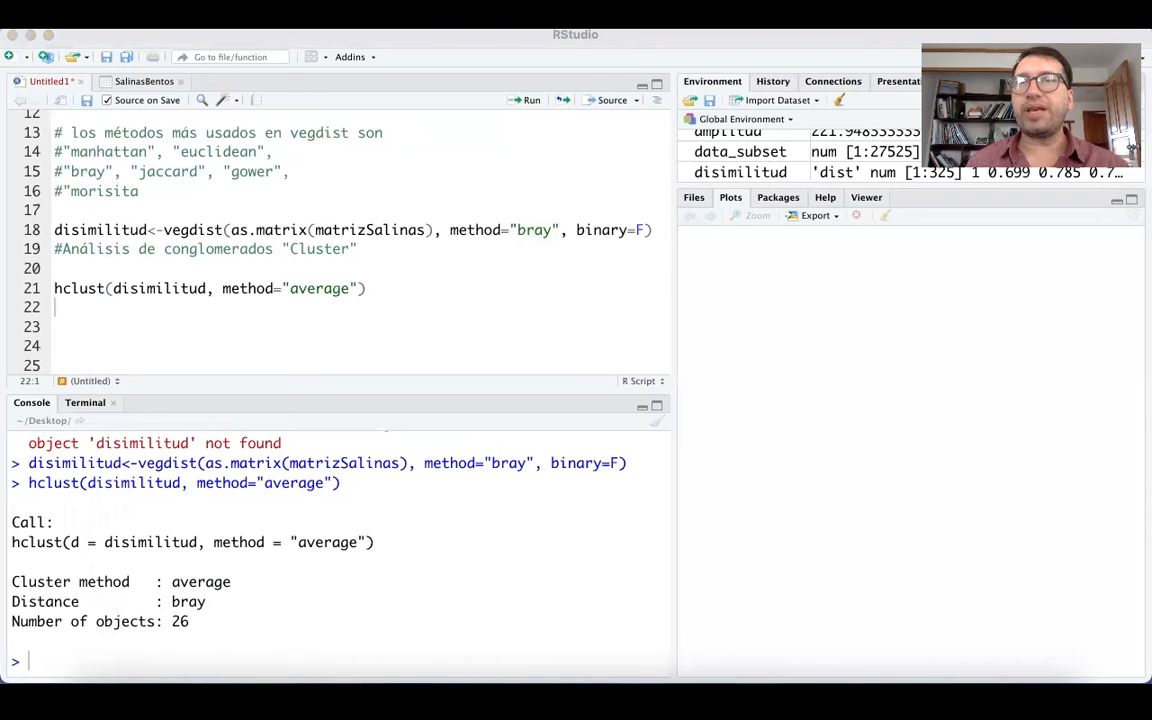
Paste cluster<-hclust(disimilitud, method="average") on line 23, highlight its parts and run it to store the clustering.
left_click(63, 314)
type("cluster<-hclust(disimilitud, method=\"average\")")
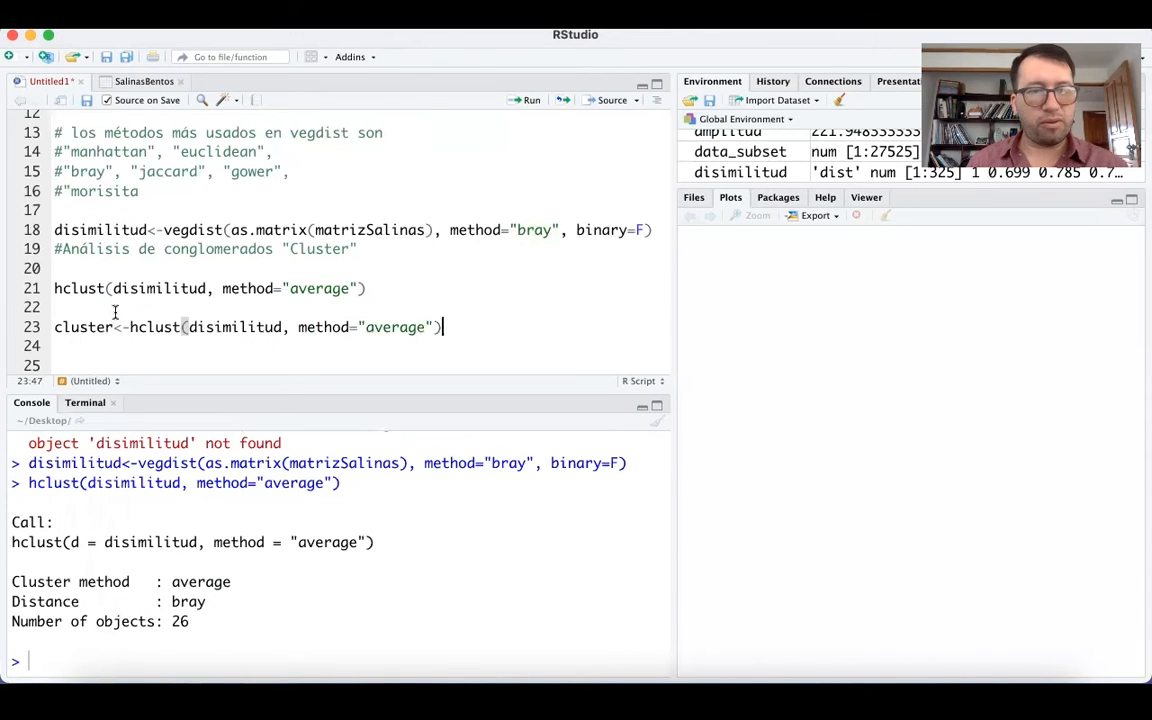
left_click_drag(120, 327, 55, 327)
left_click(77, 327)
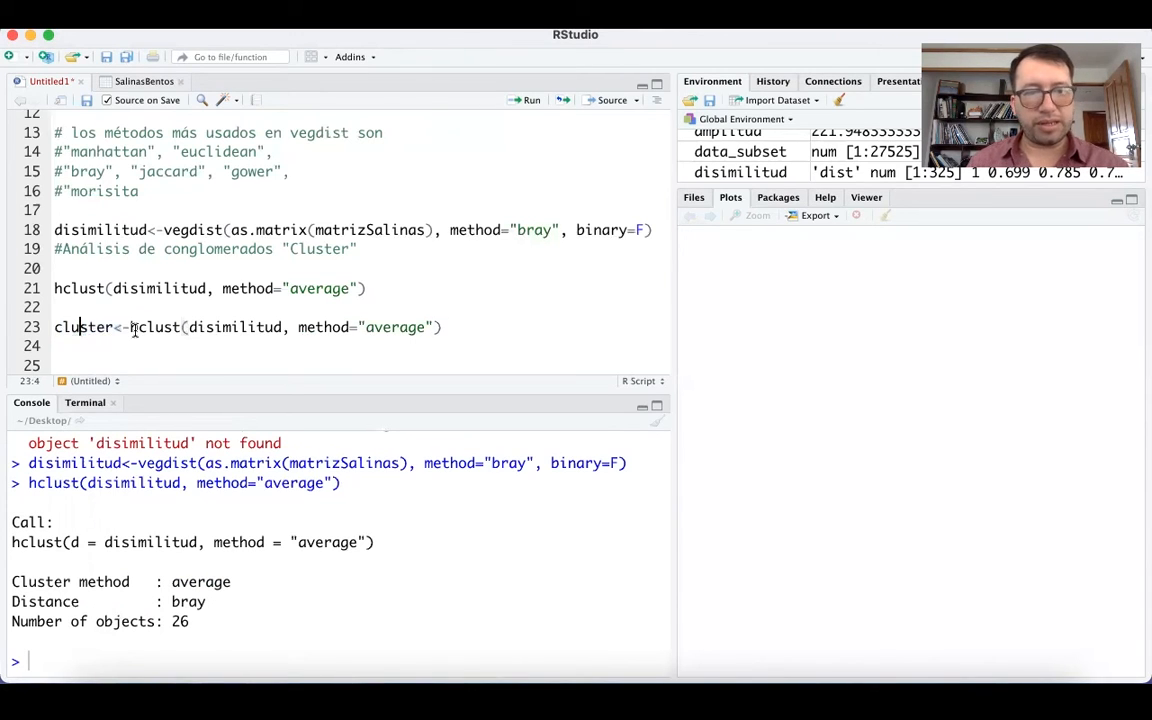
left_click_drag(129, 327, 433, 327)
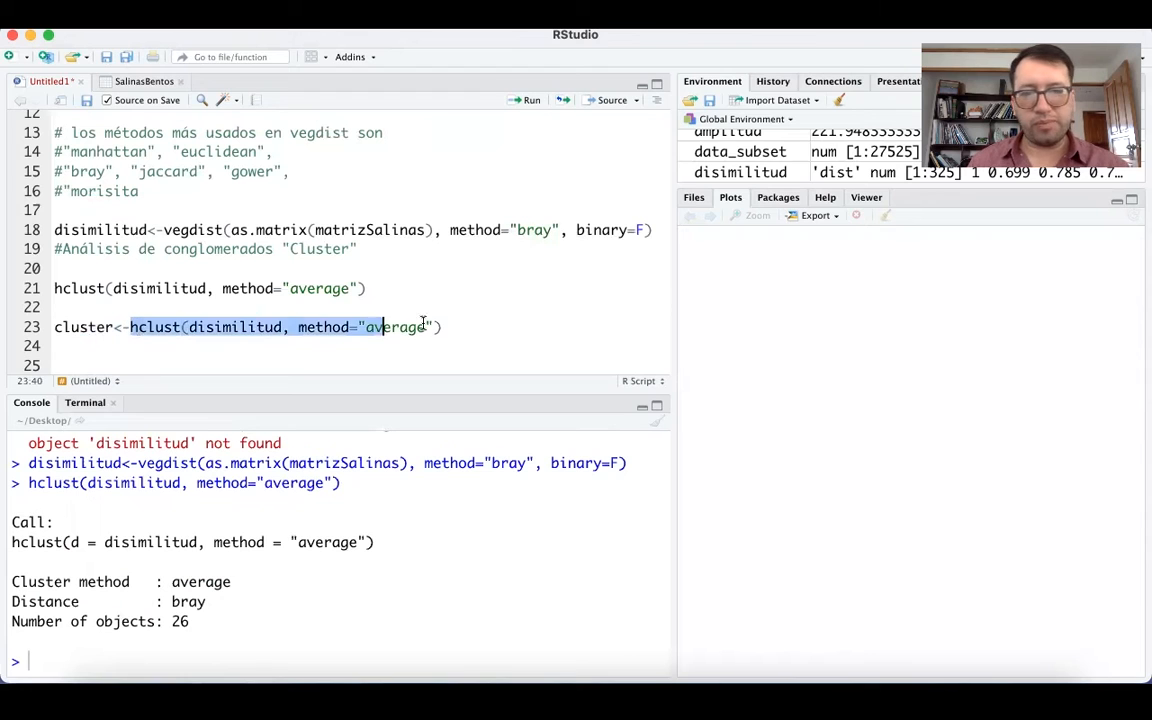
left_click(303, 327)
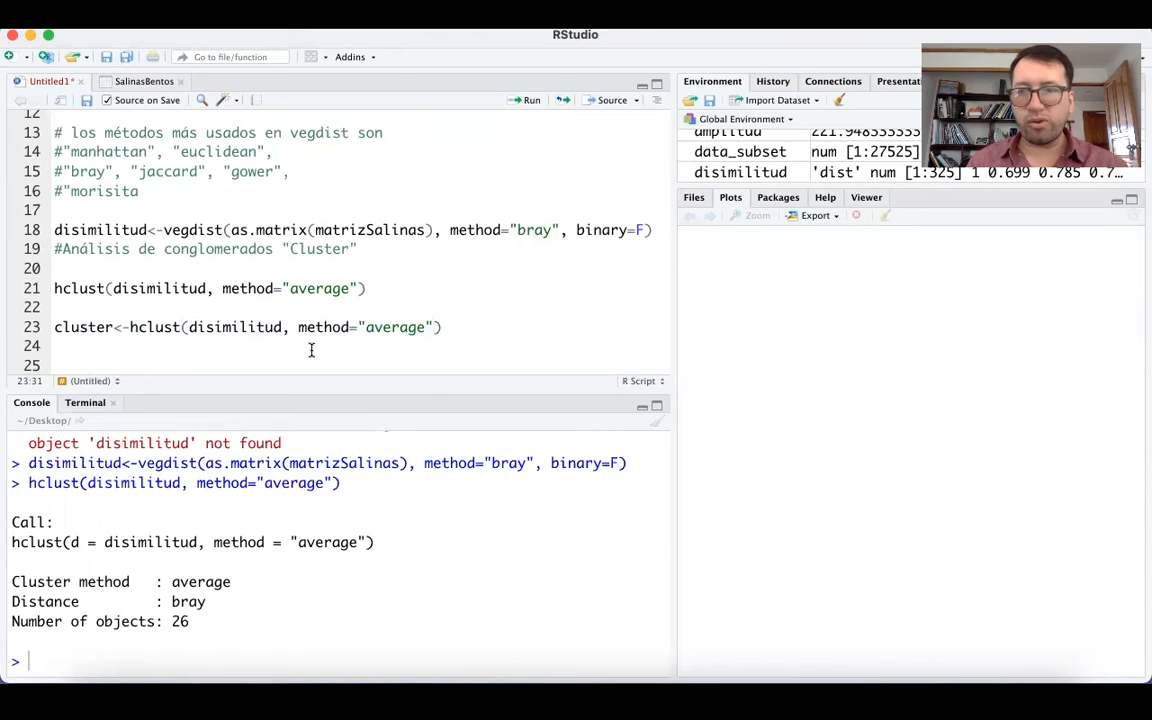
key("super+Return")
key("Down")
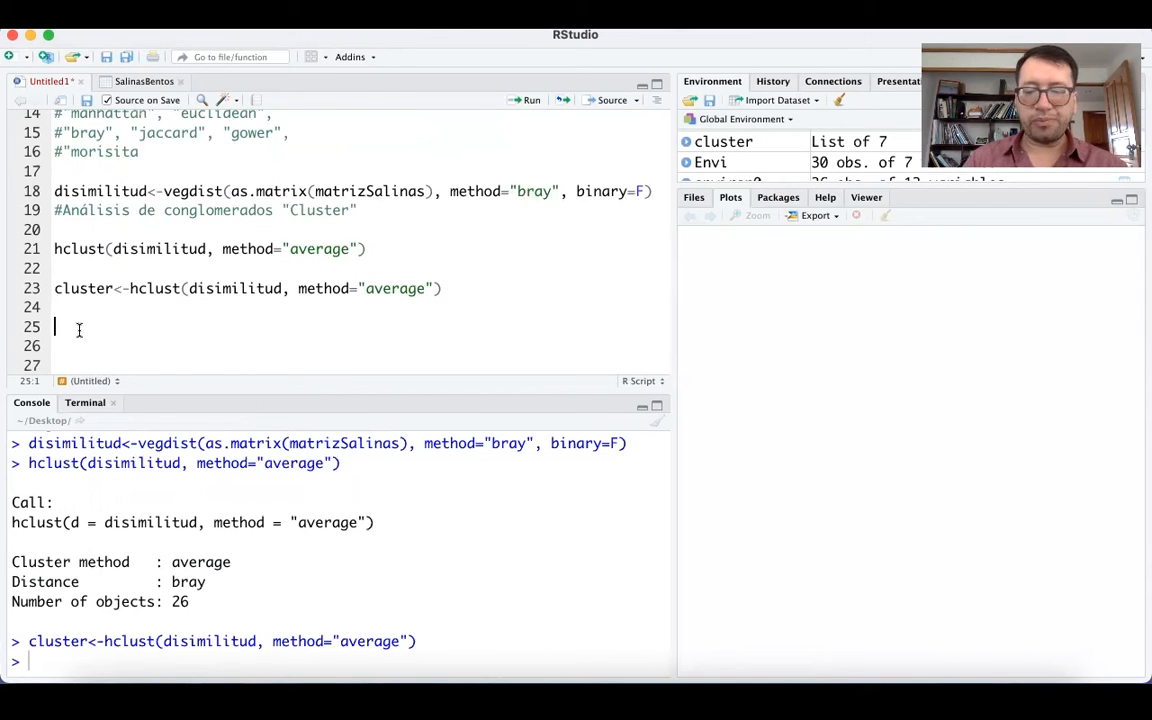
Write plot(as.dendrogram(cluster)) on line 25 of the script.
type("plot")
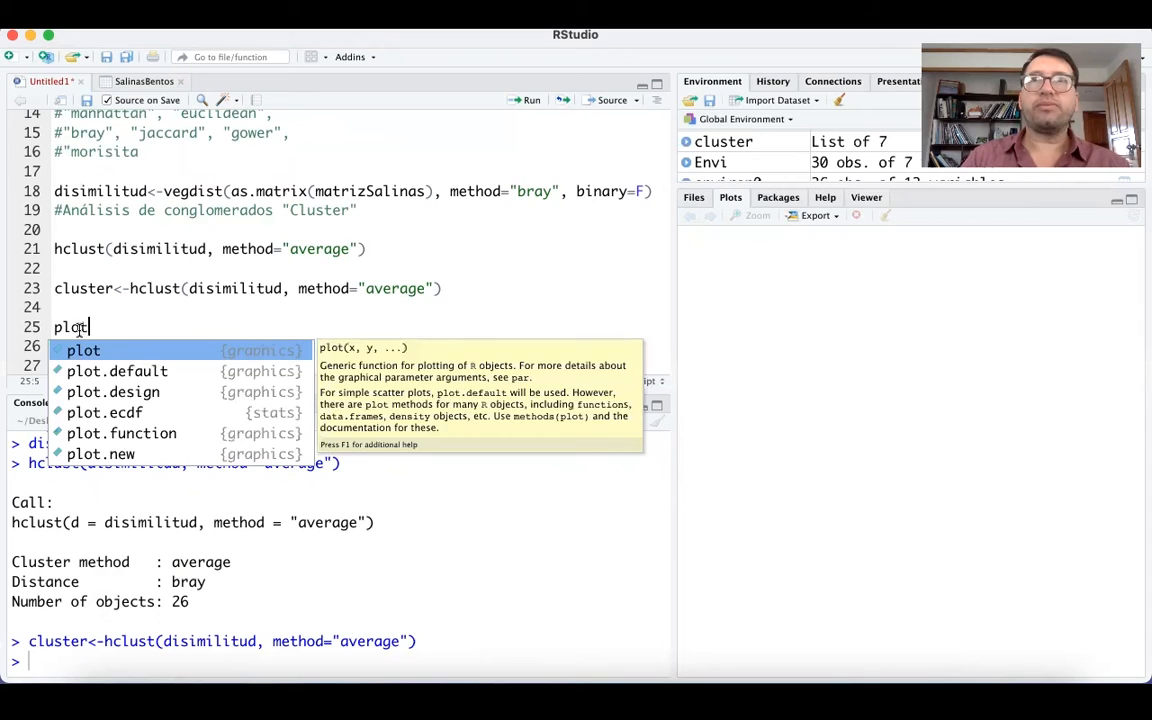
type("(as.")
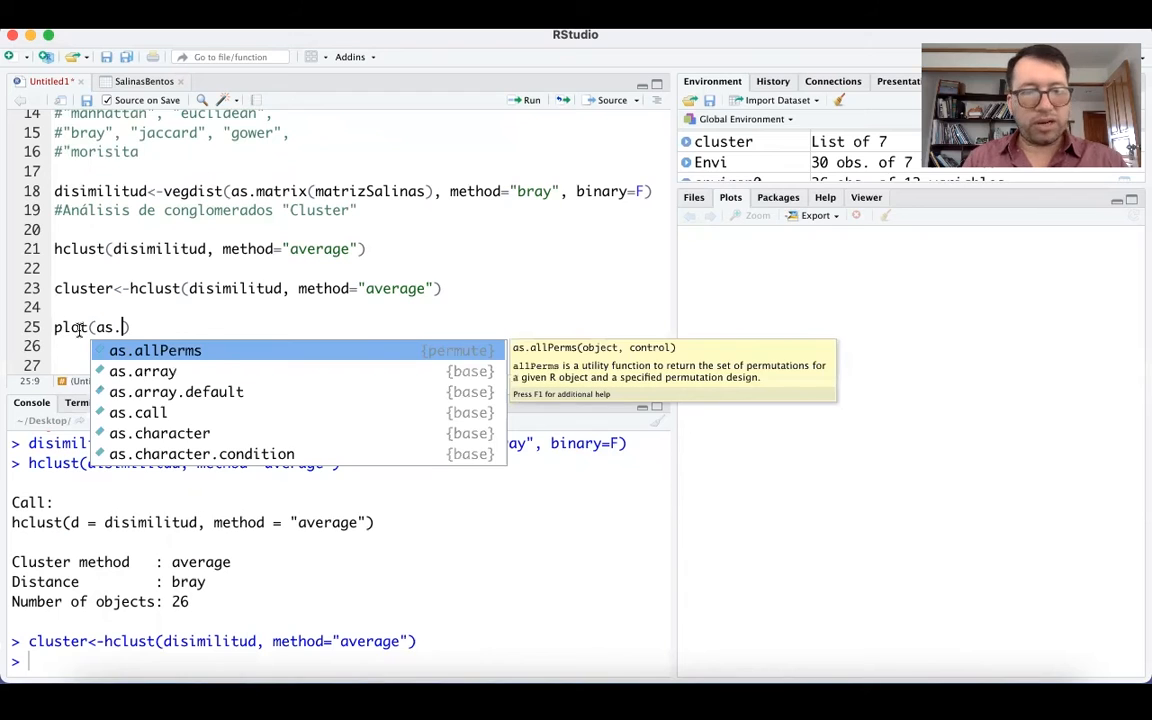
type("den")
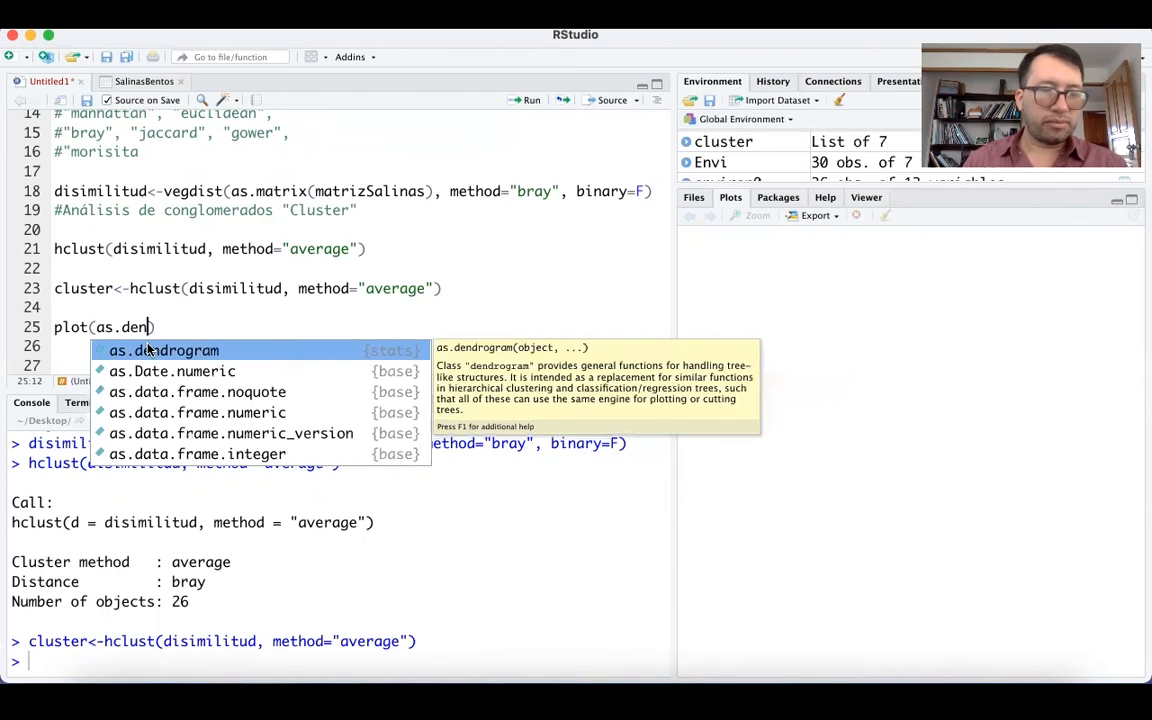
key("Tab")
type("cl")
type("uster")
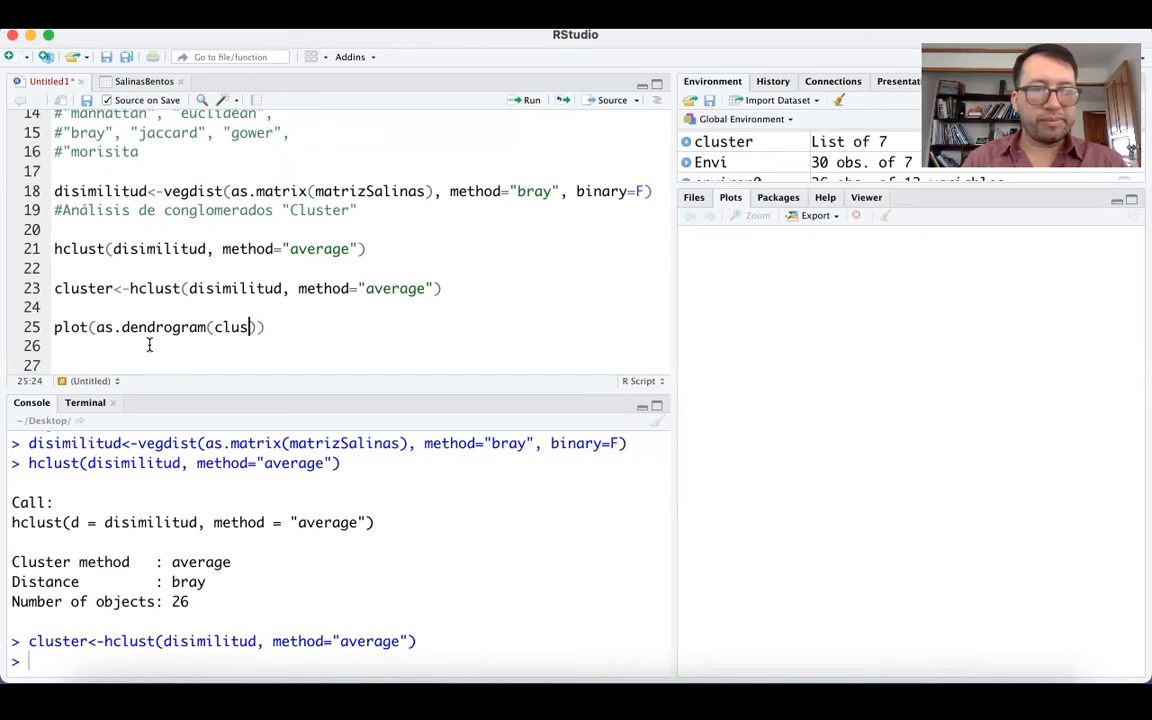
type(")")
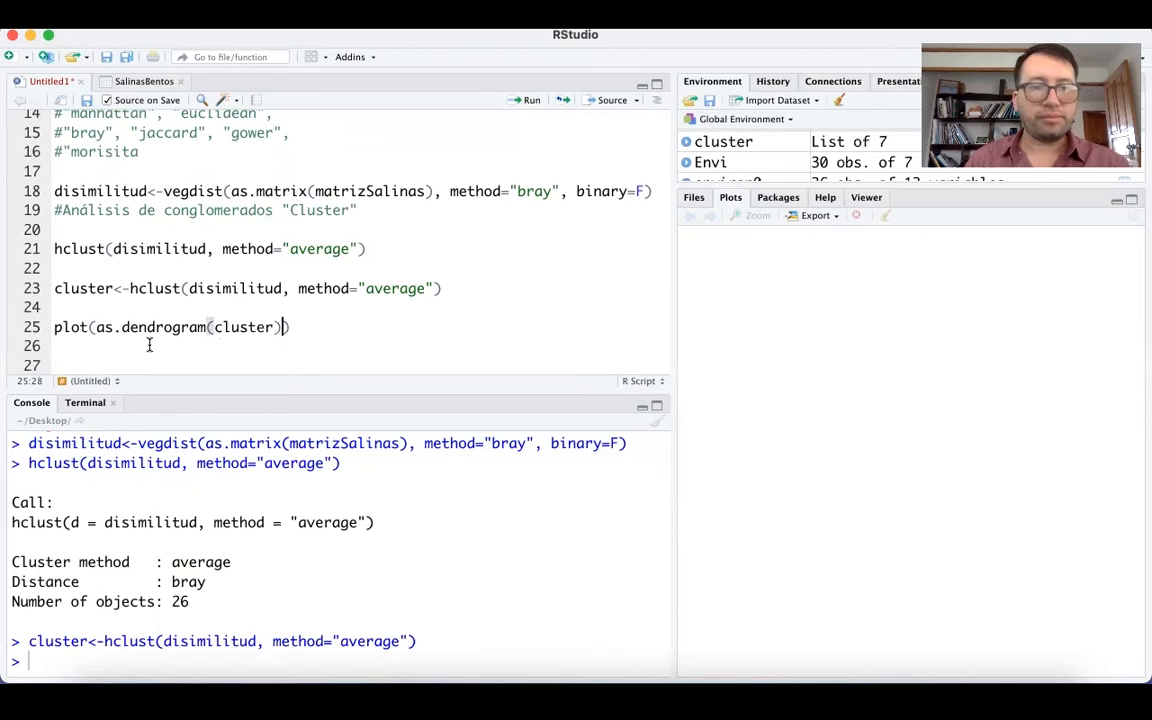
type(", ")
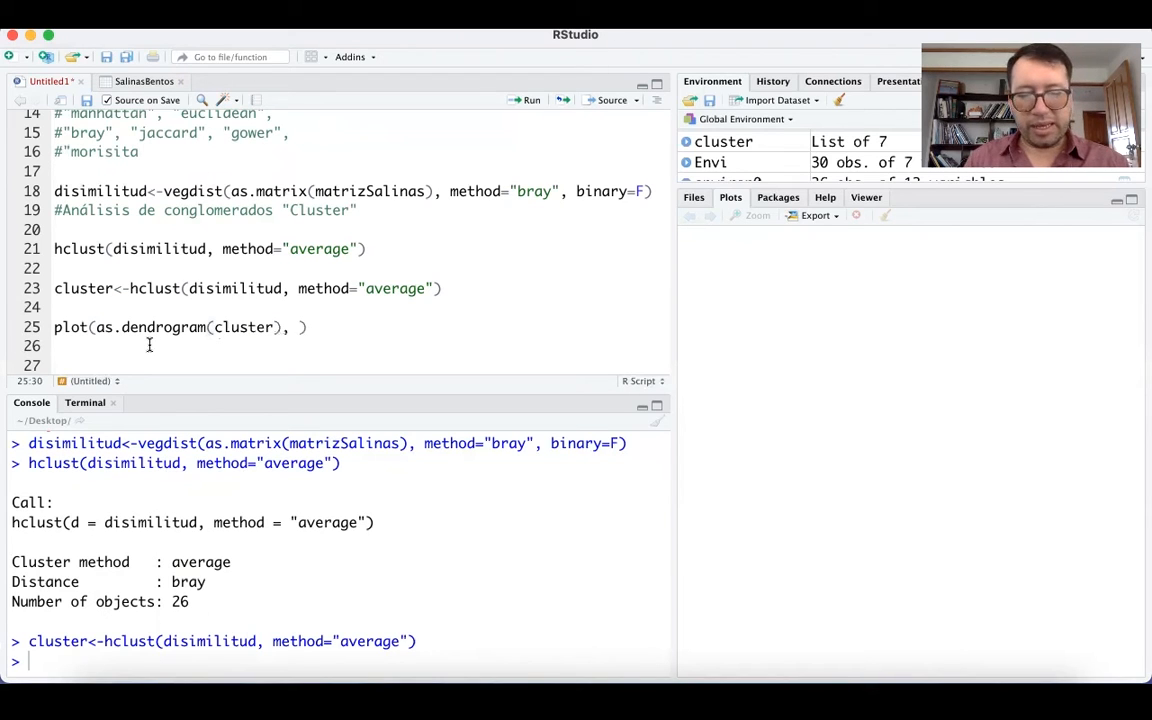
type("x")
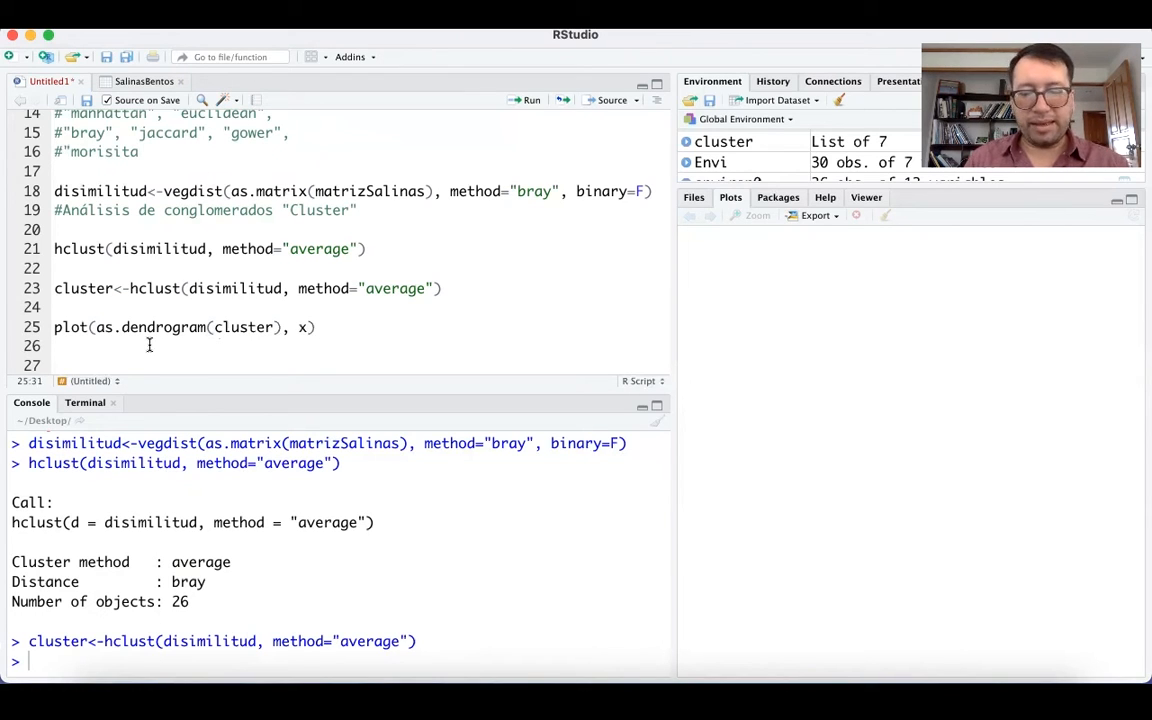
type("lab")
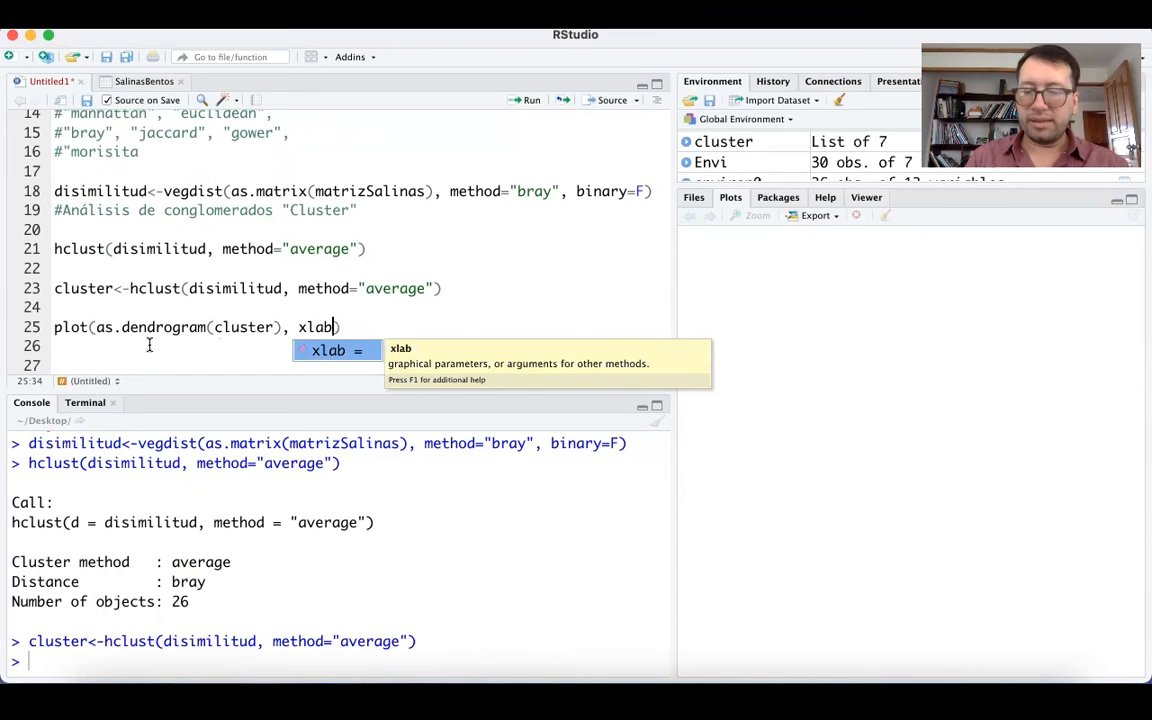
type("=\"di")
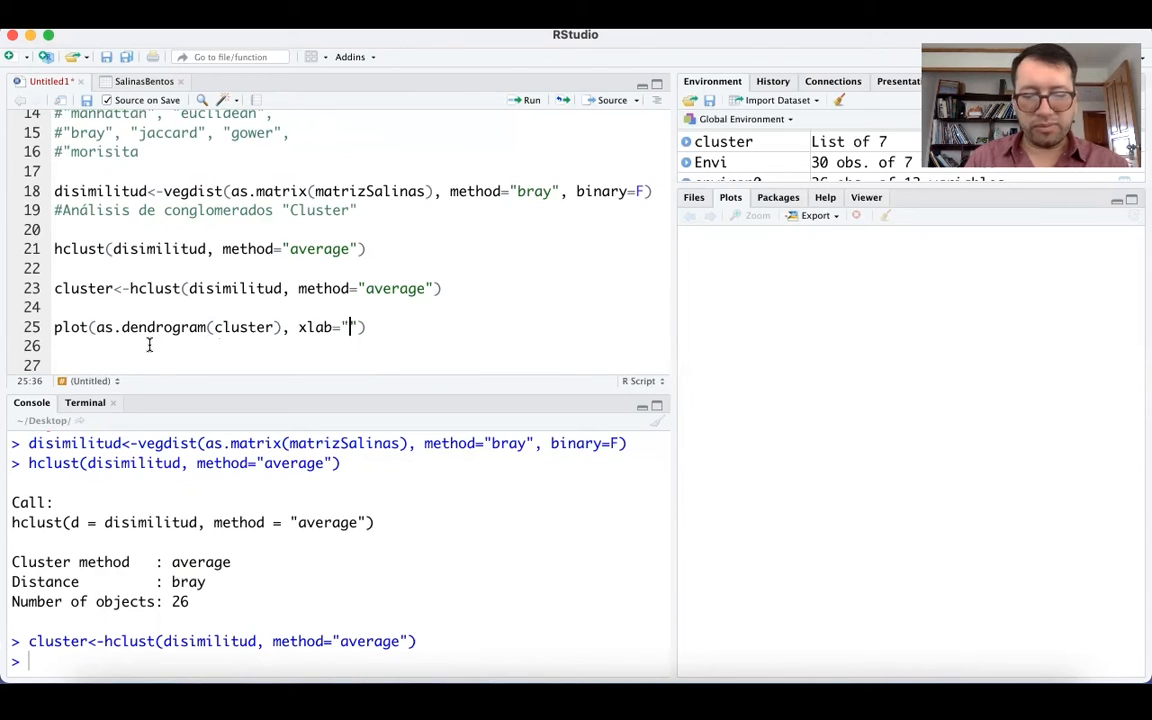
type("simi")
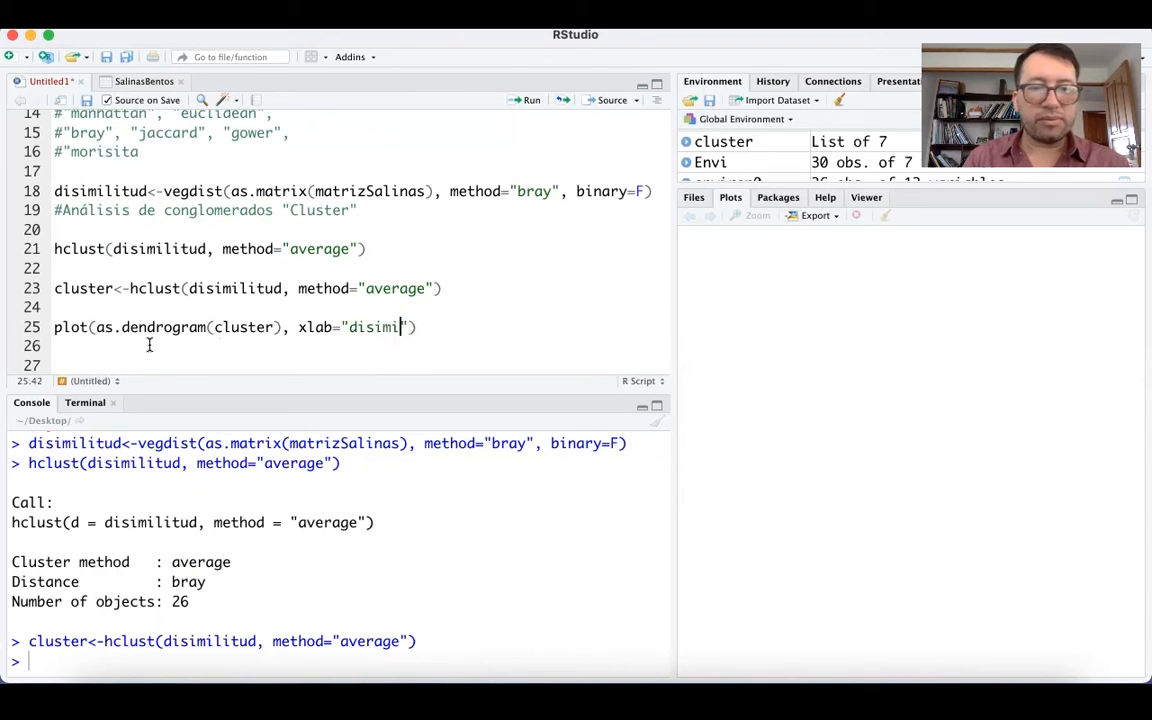
type("li")
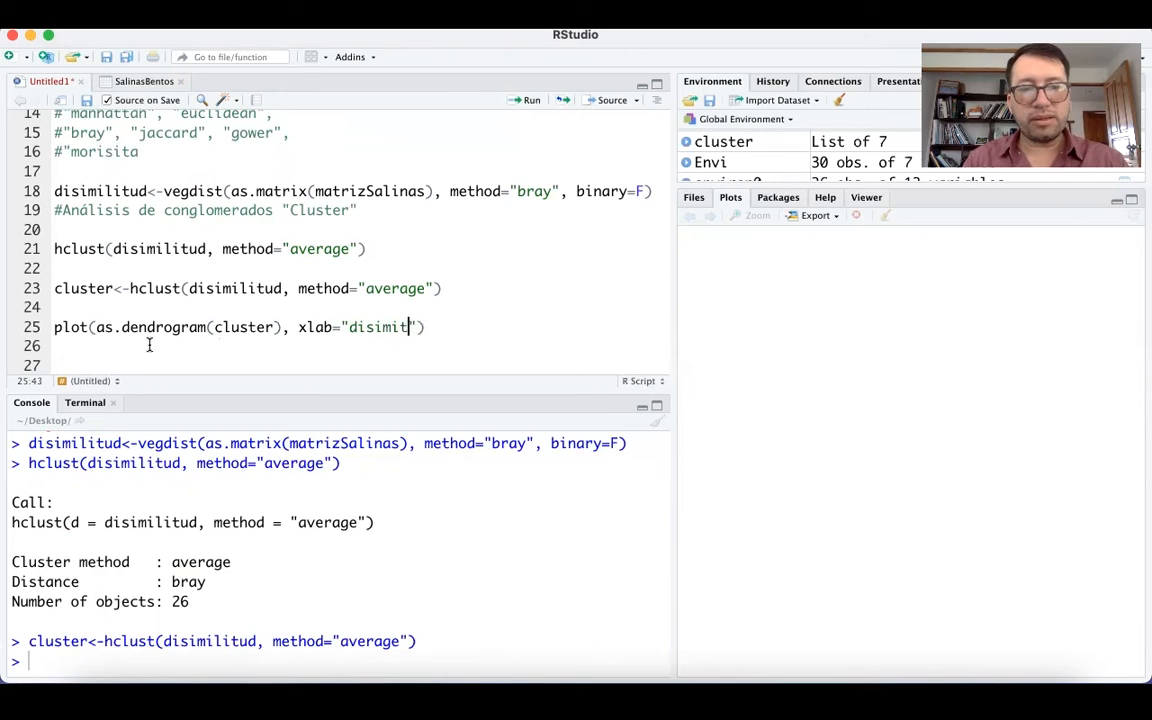
type("tud")
Add the x-axis label argument xlab="disimilitud" to the dendrogram plot call.
key("Right")
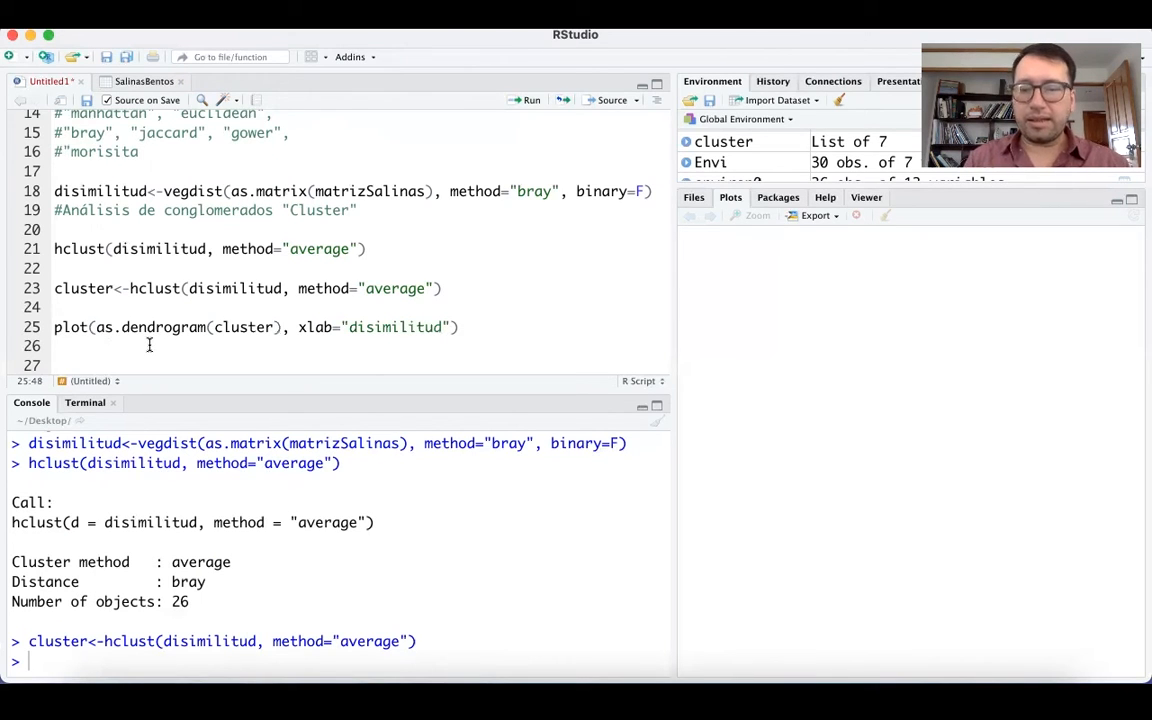
Add horiz=T to the plot call so the dendrogram is drawn horizontally.
type(", horiz=")
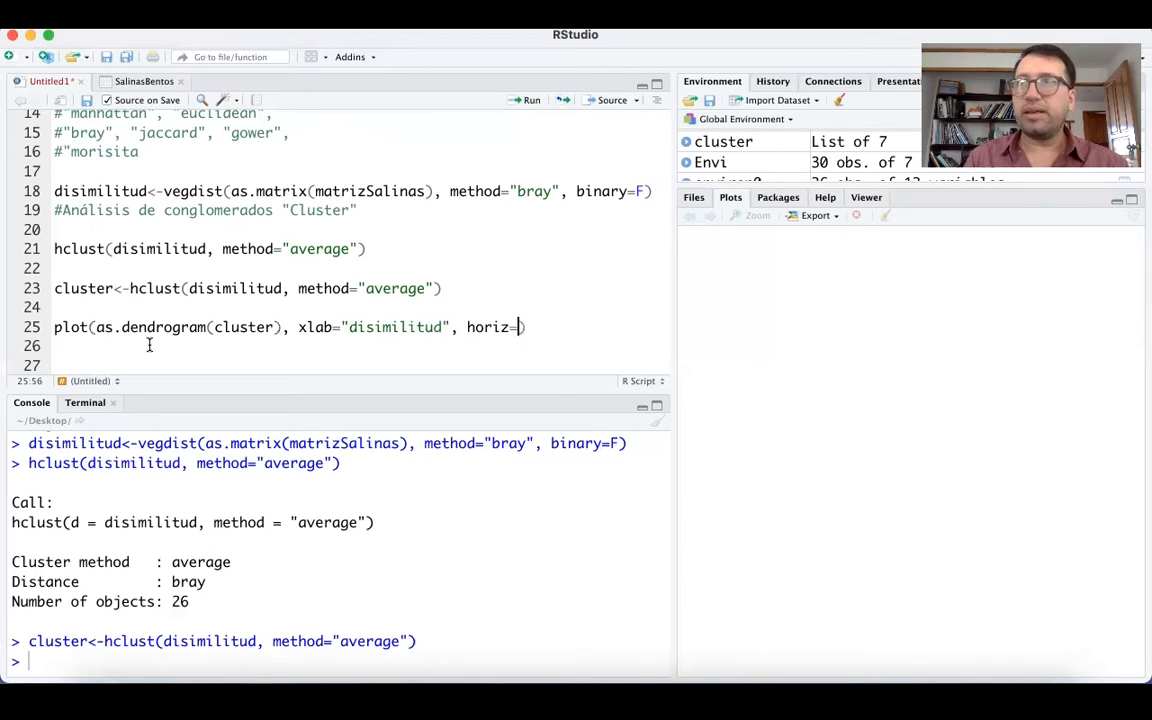
type("T")
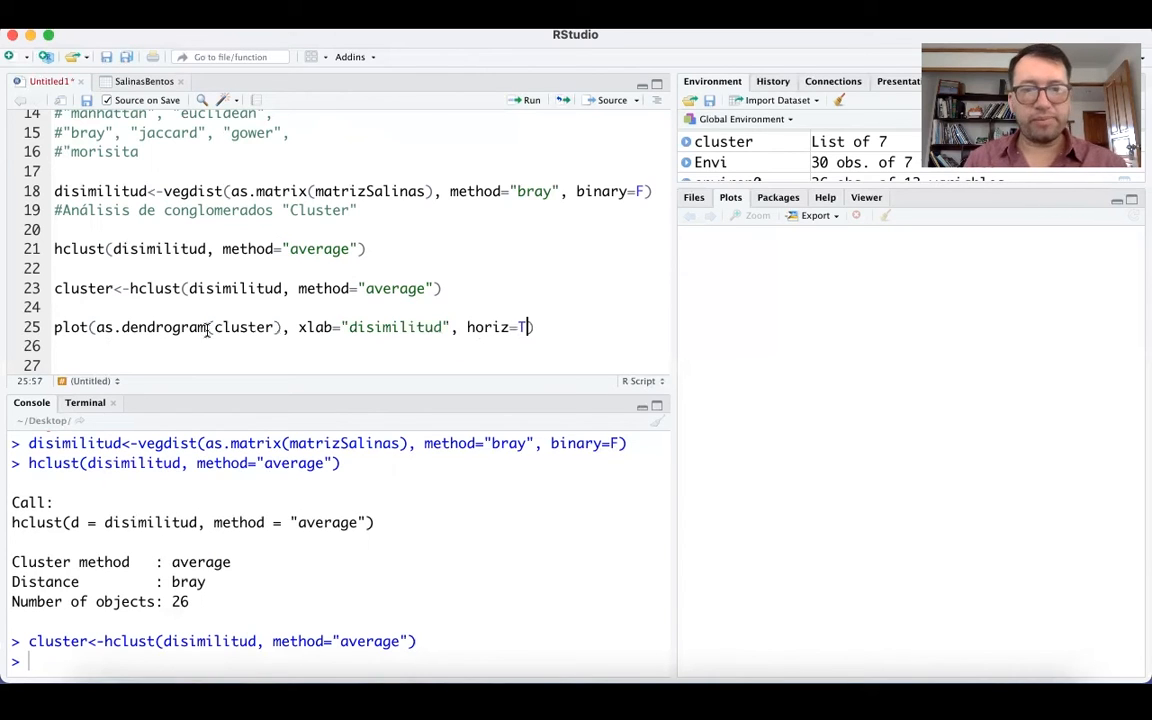
Run the dendrogram plot line on line 25 and inspect the resulting plot in a separate enlarged window.
key("super+Return")
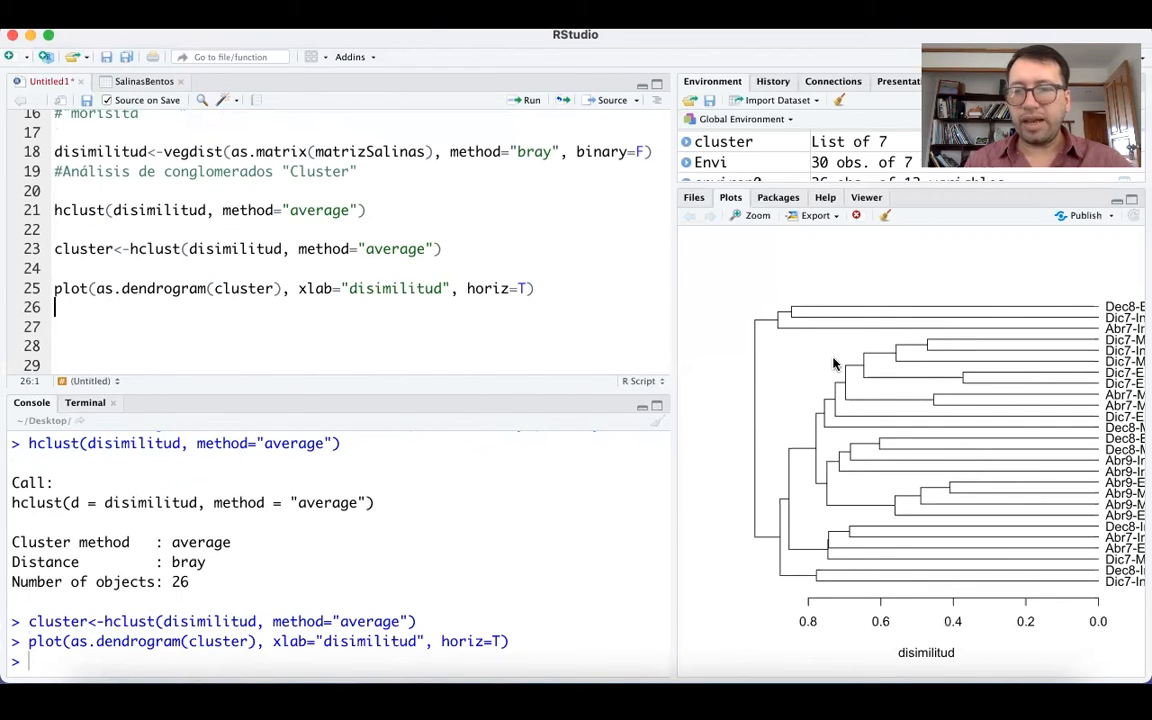
left_click(752, 217)
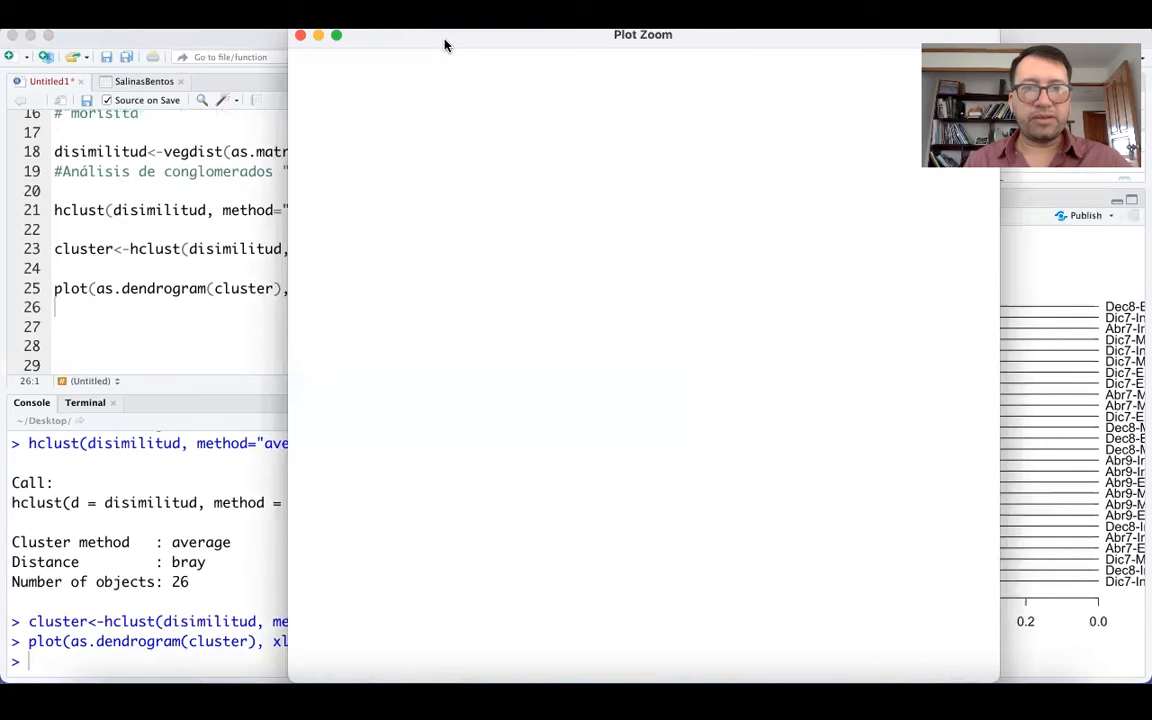
left_click_drag(447, 44, 242, 38)
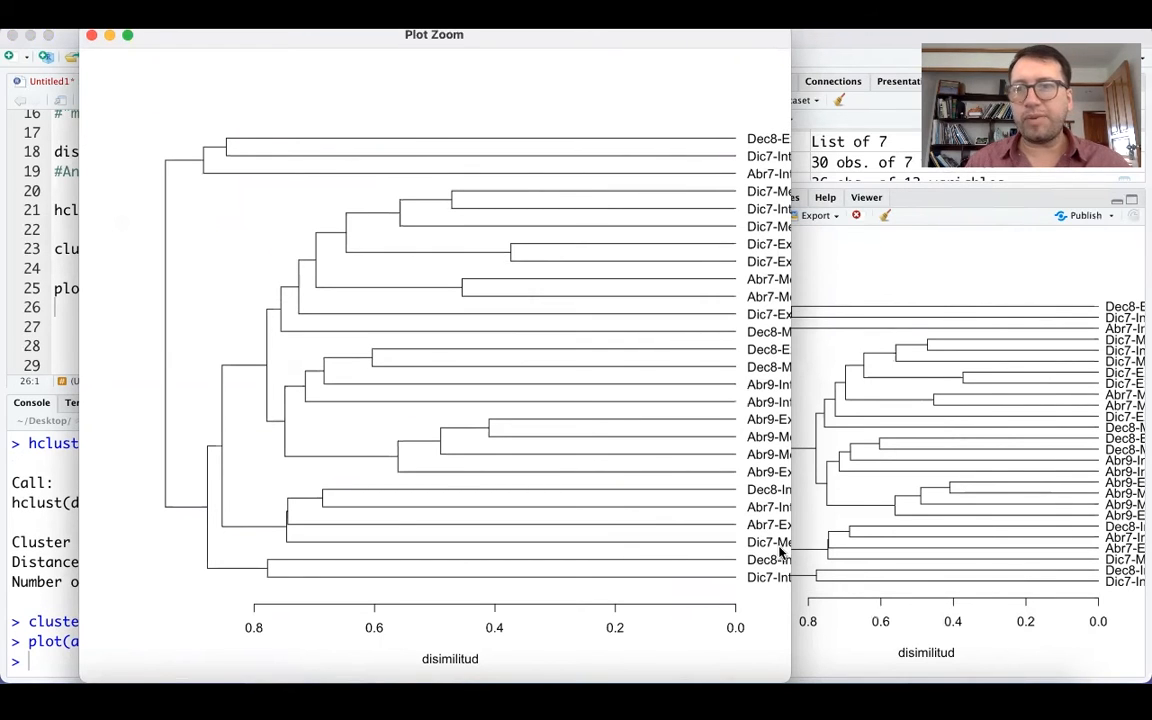
left_click(91, 35)
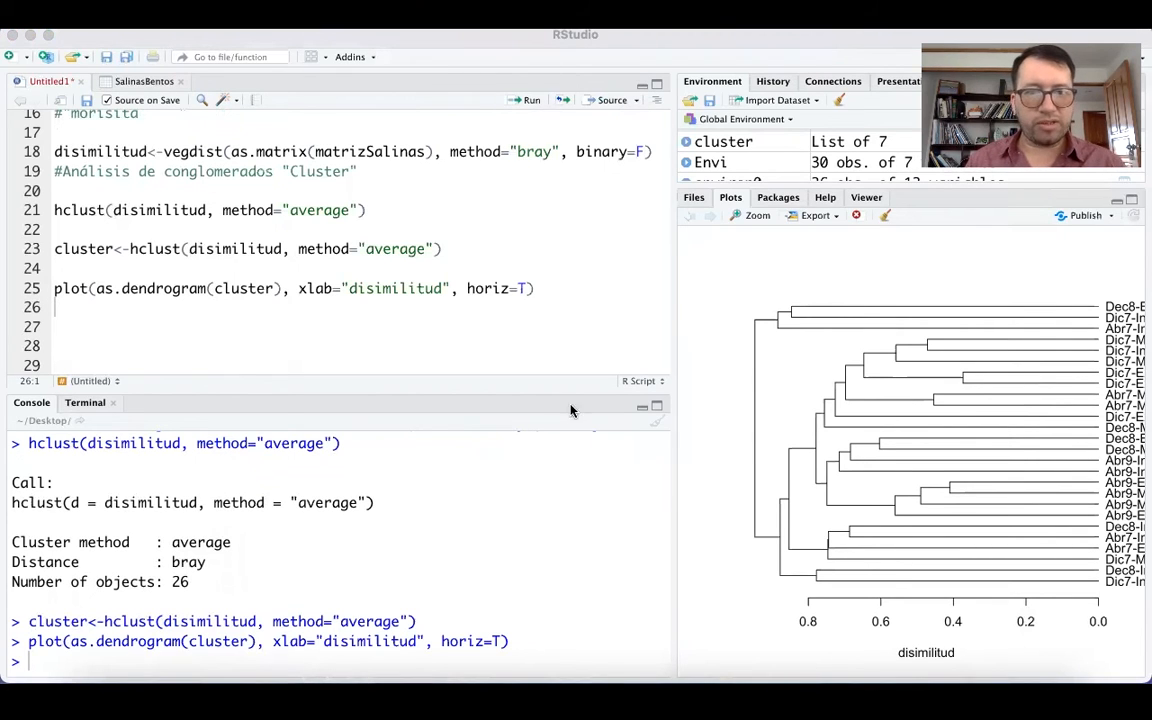
Write par(mar=c(5,0,0,5)) on line 27 to set the plot margins.
left_click(75, 320)
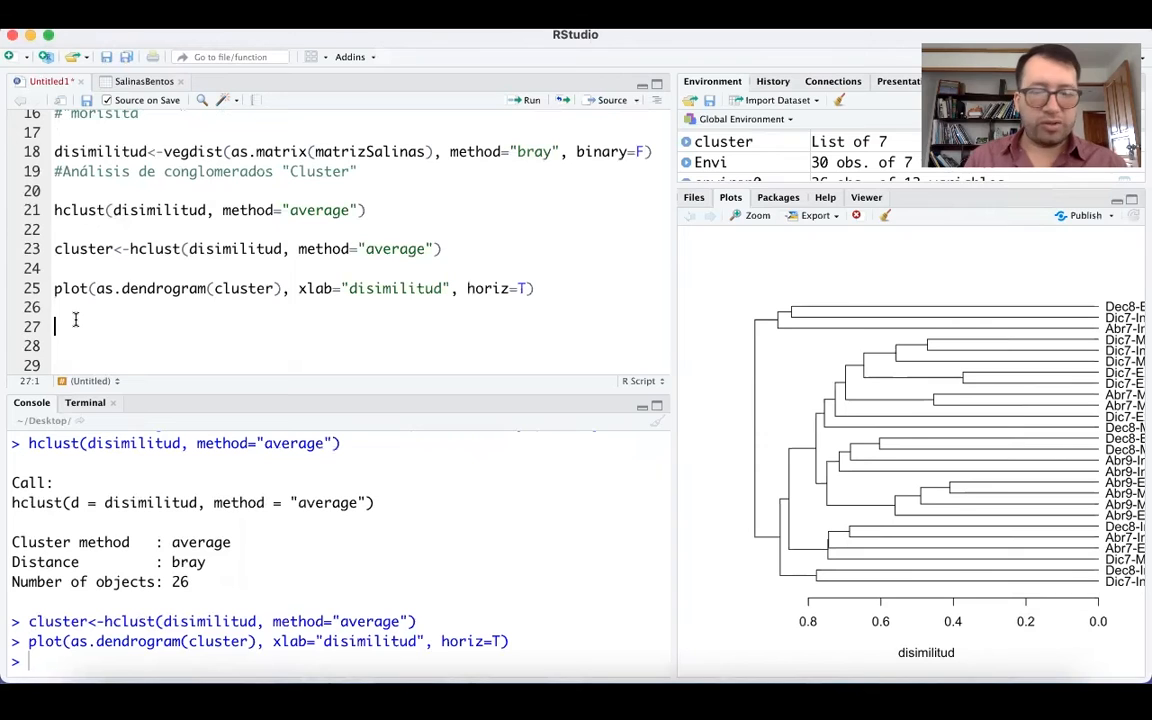
type("par(")
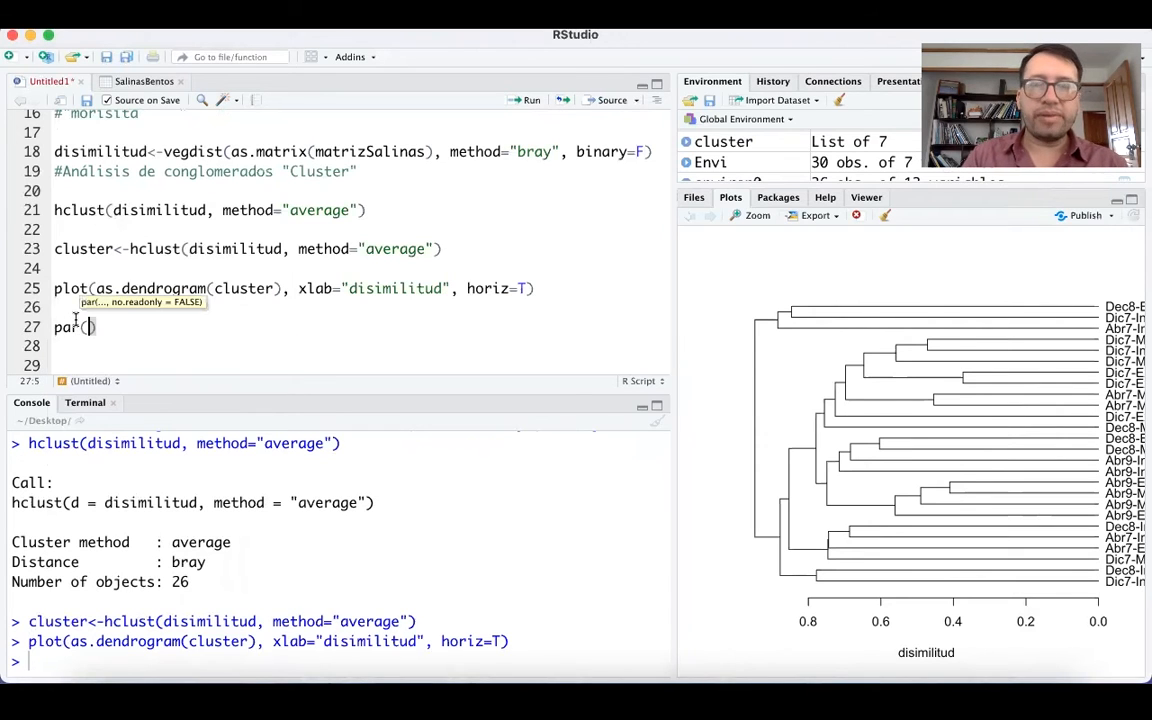
type("mar=")
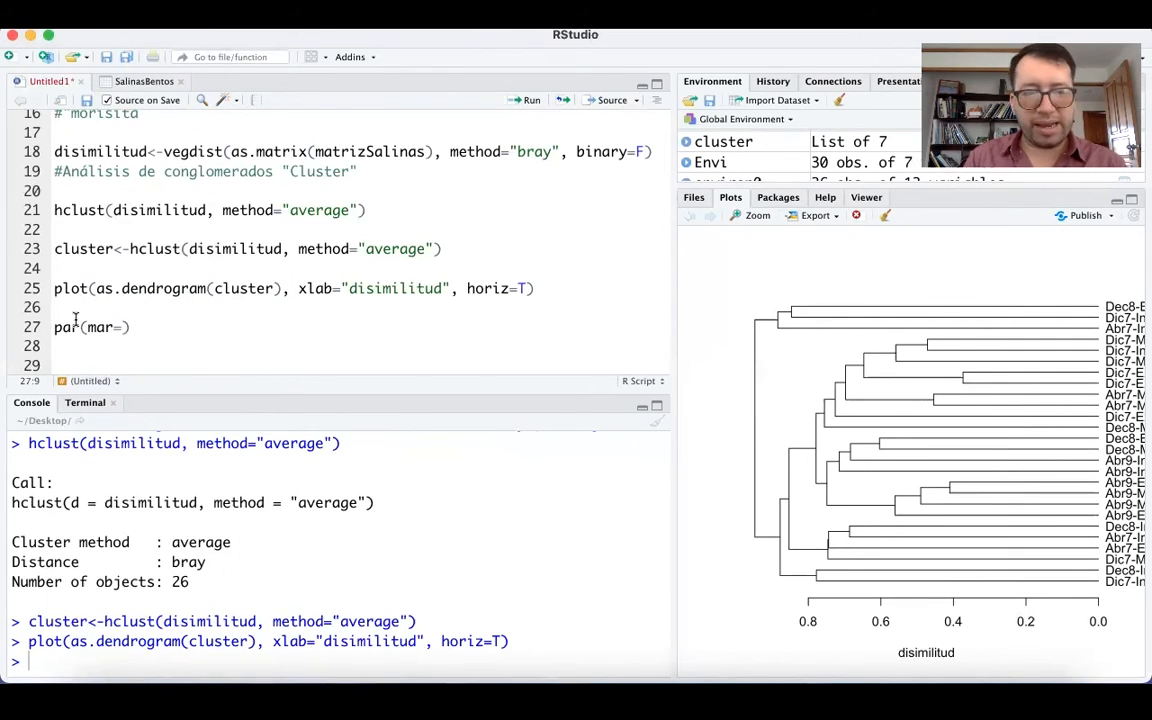
type("c(")
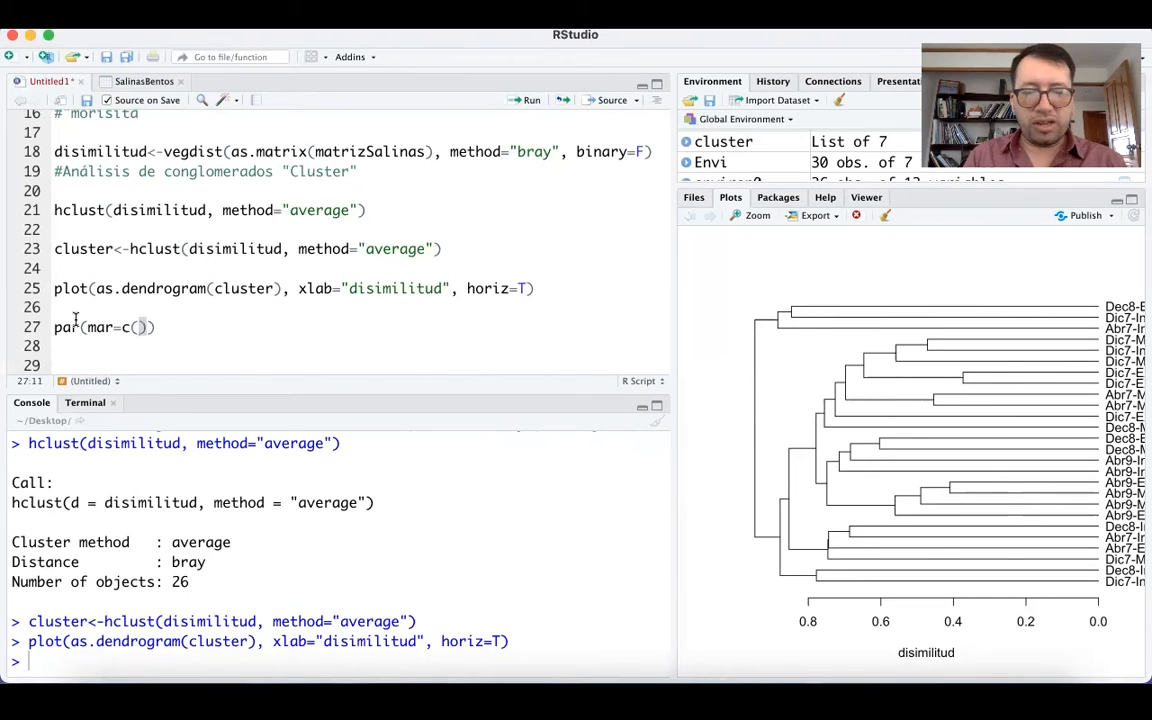
type("5,")
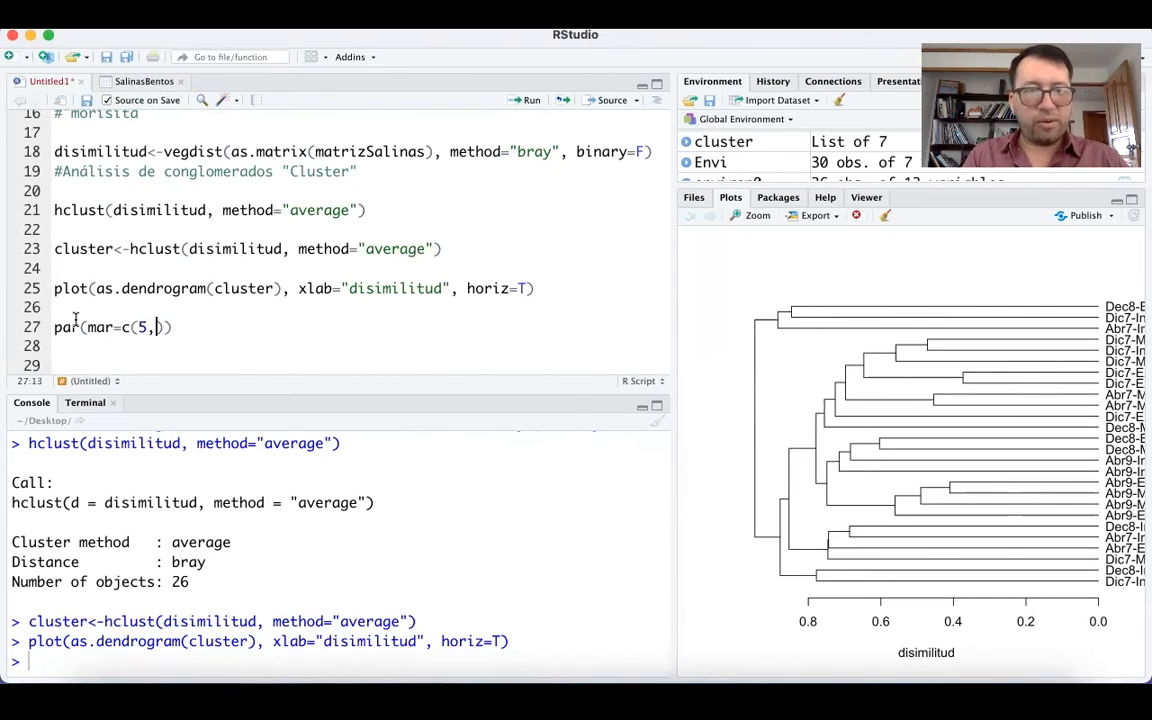
type("0,0,")
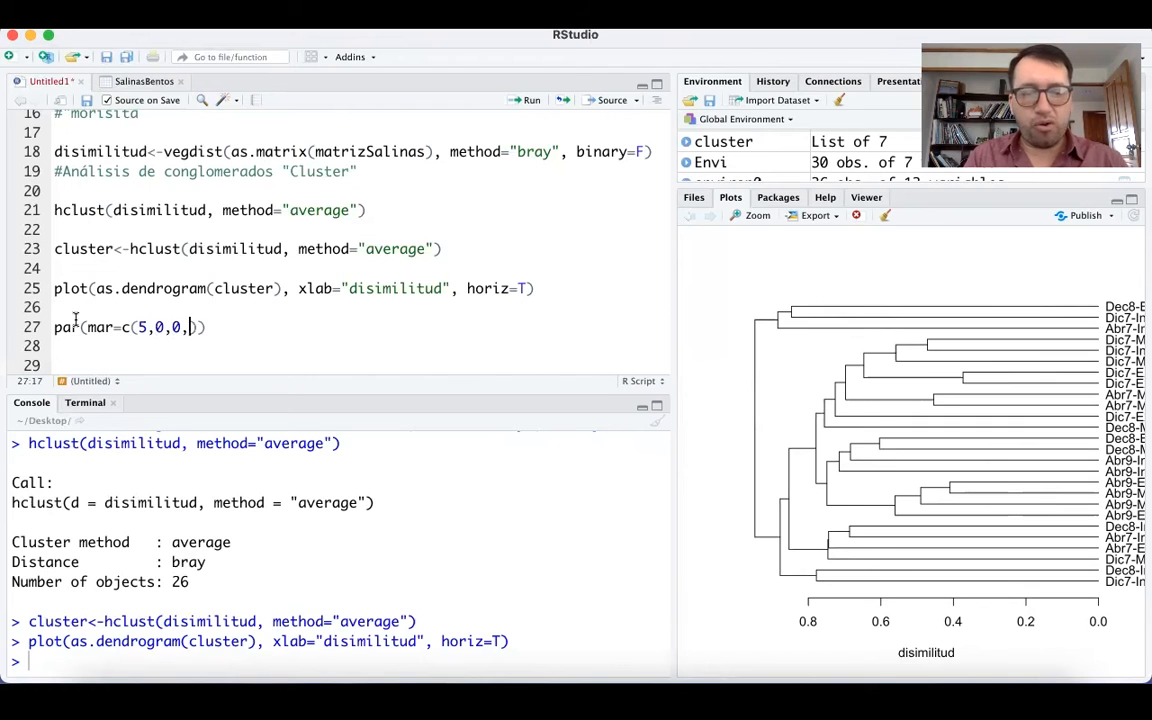
type("5")
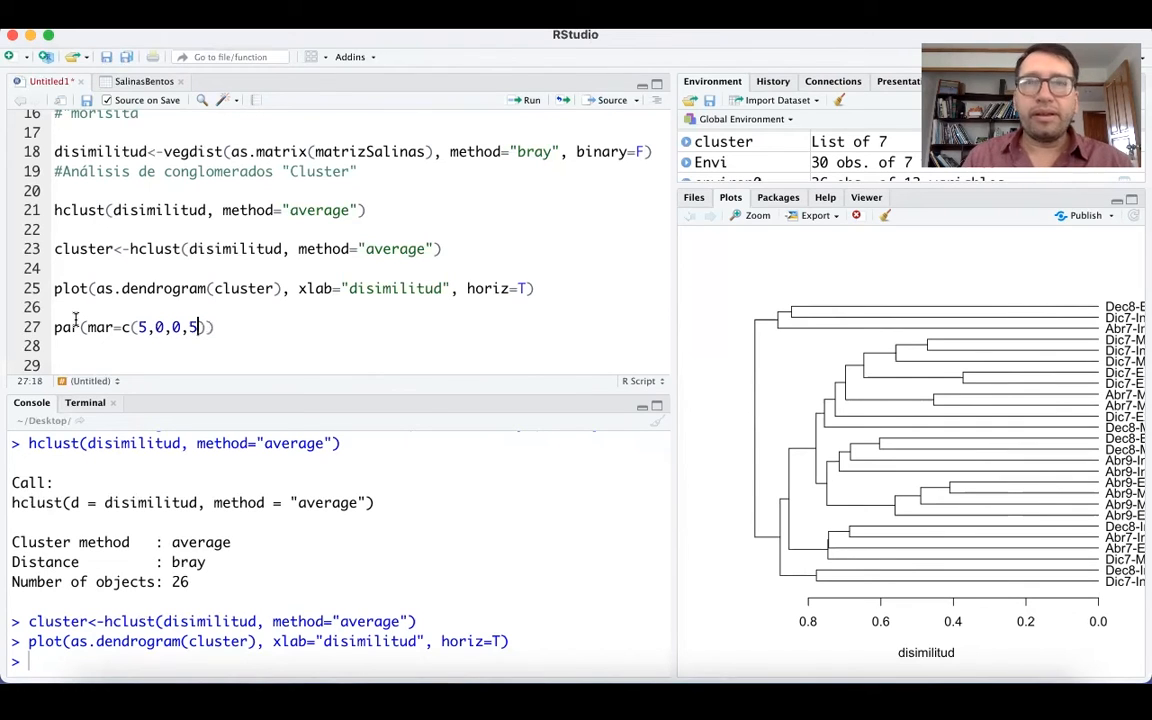
type("),")
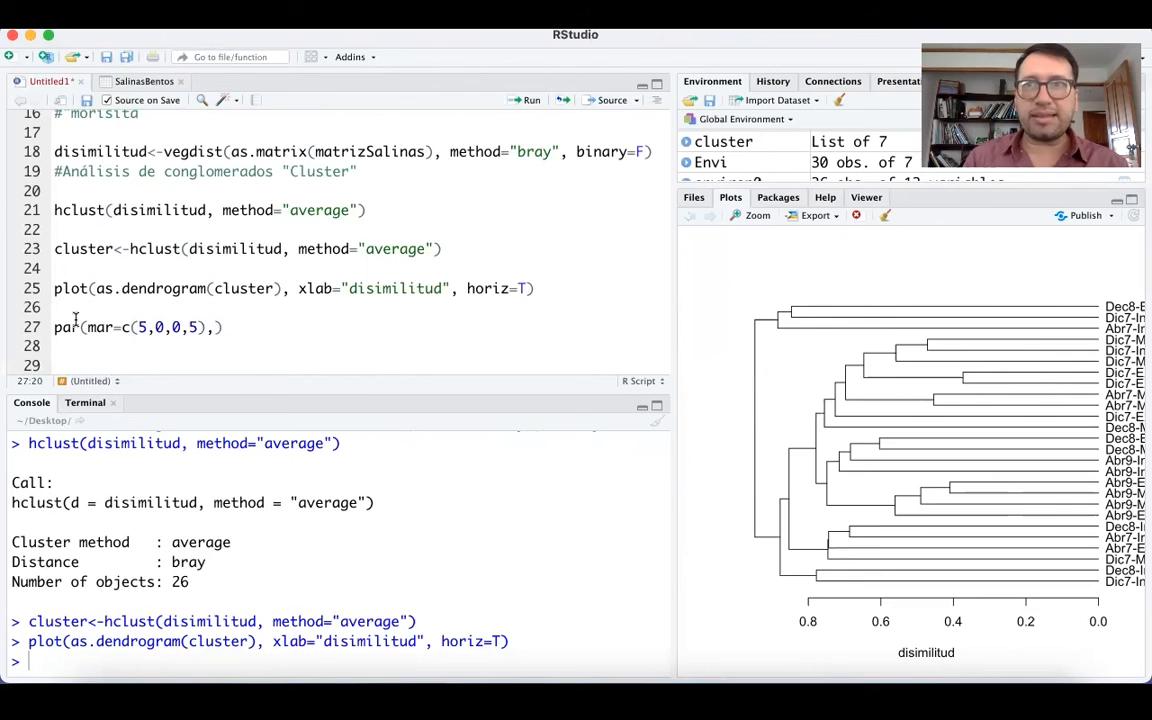
type("xpd")
Add the argument xpd=NA to the par call on line 27 and run the line.
key("BackSpace")
type("d")
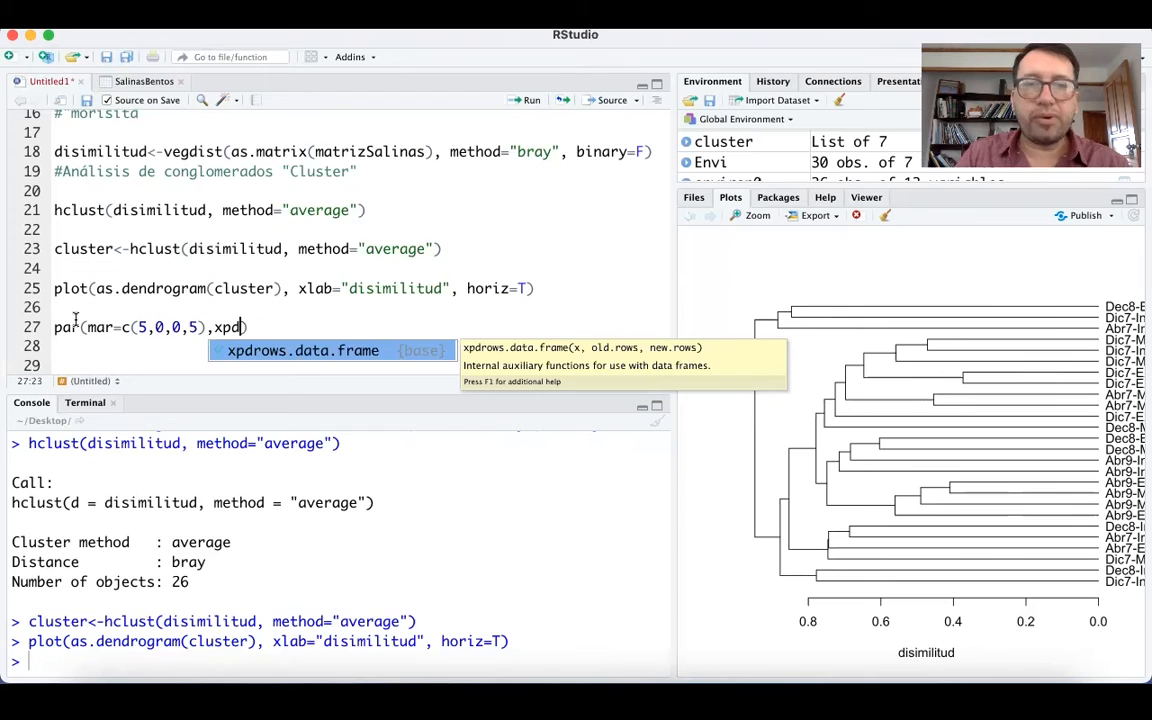
type("=NA")
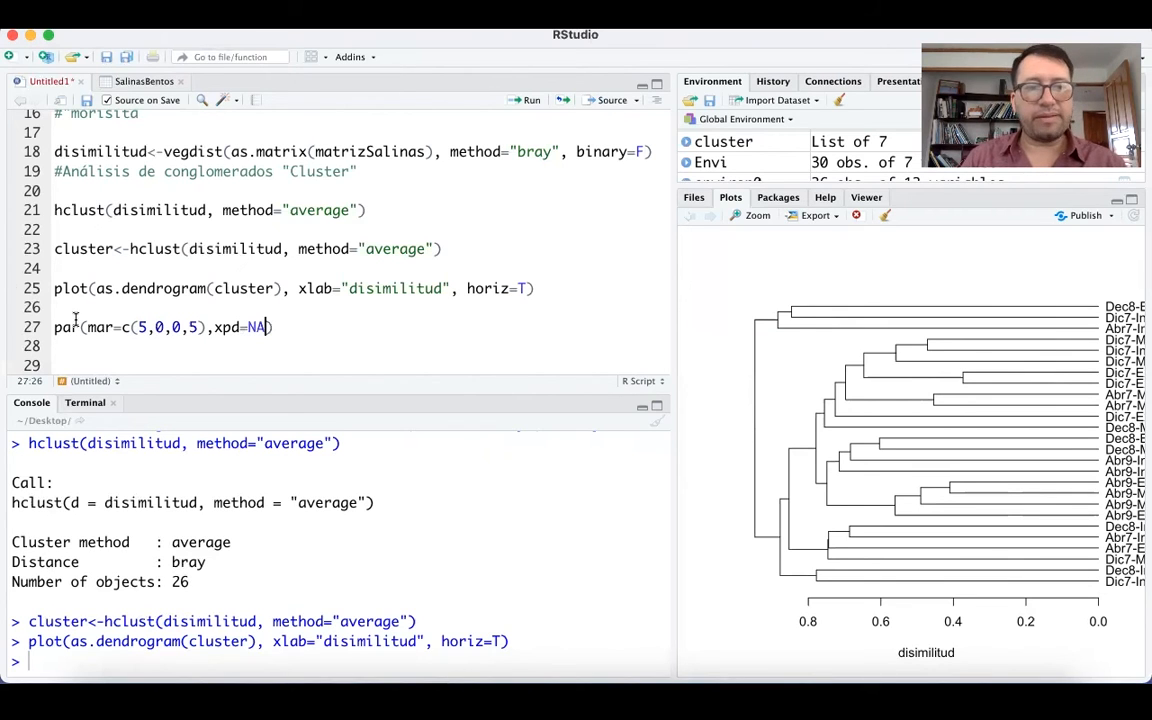
left_click(229, 327)
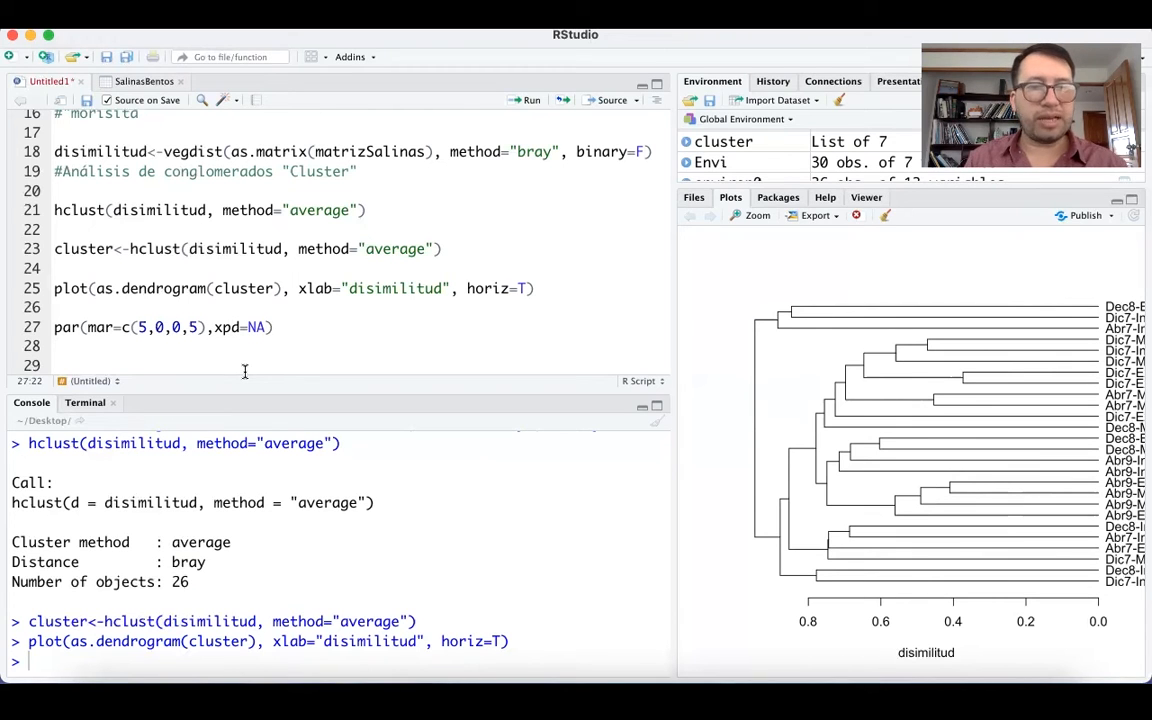
key("super+Return")
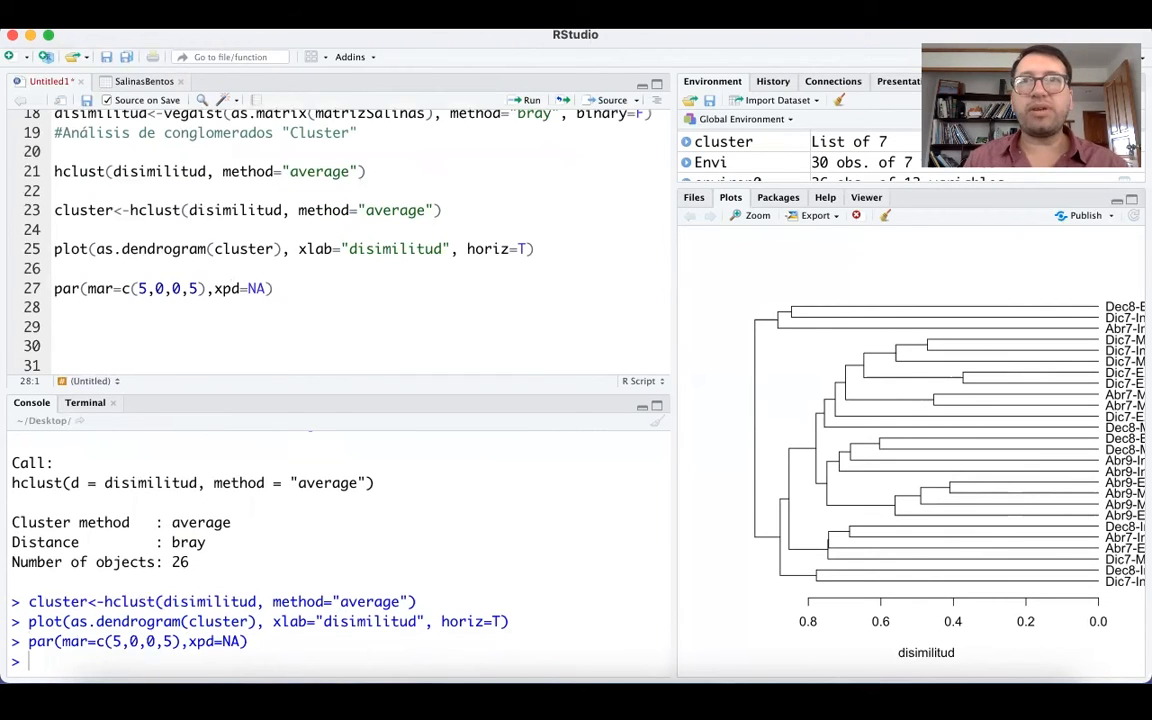
Paste plot(as.dendrogram(cluster), xlab = "disimilitud", horiz = TRUE) on line 28 and run it to redraw the dendrogram.
key("super+Tab")
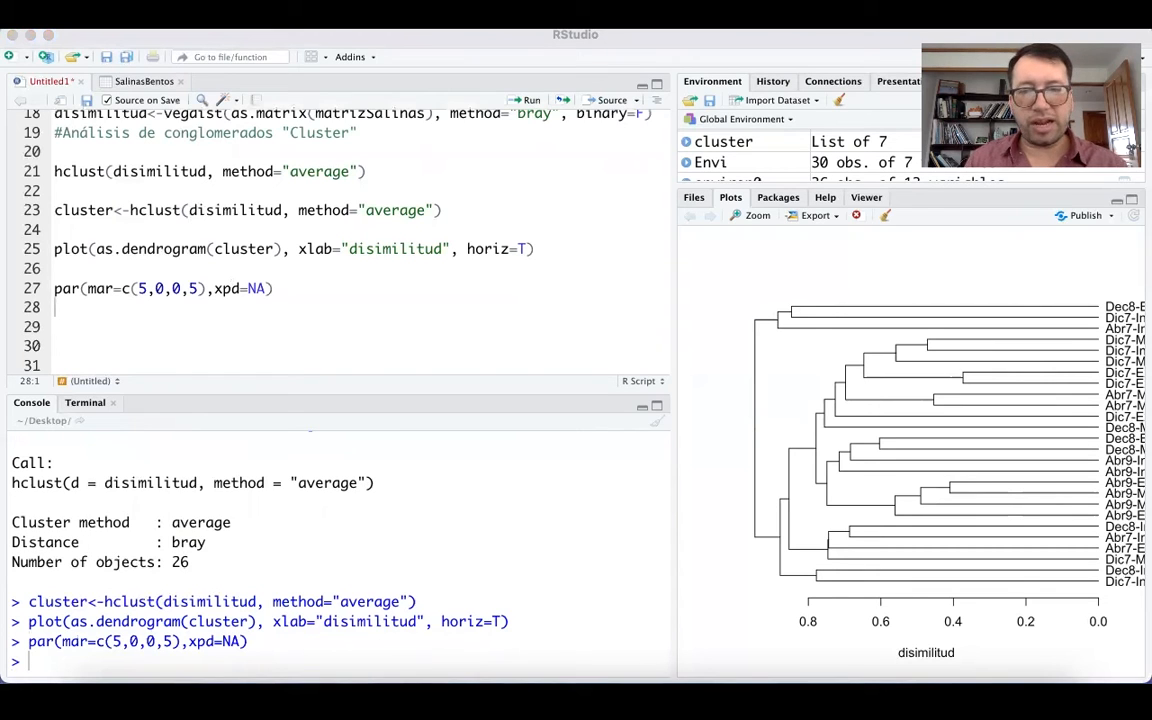
left_click(68, 313)
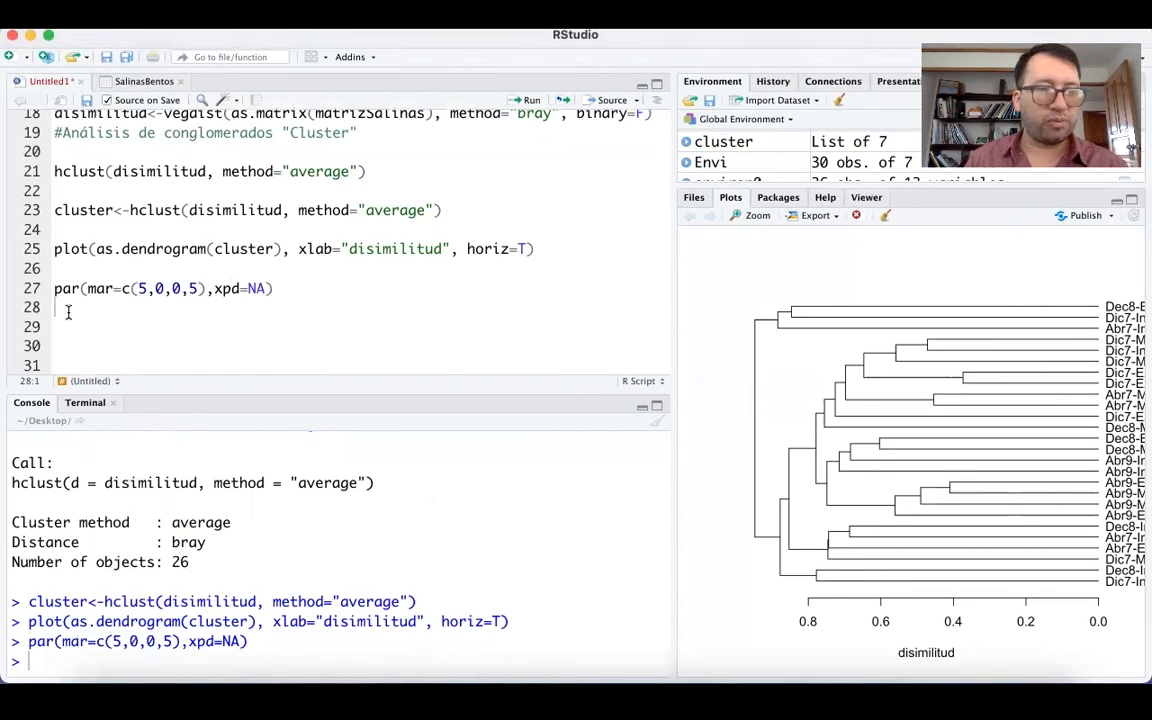
type("plot(as.dendrogram(cluster), xlab = \"disimilitud\", horiz = TRUE)")
left_click(119, 312)
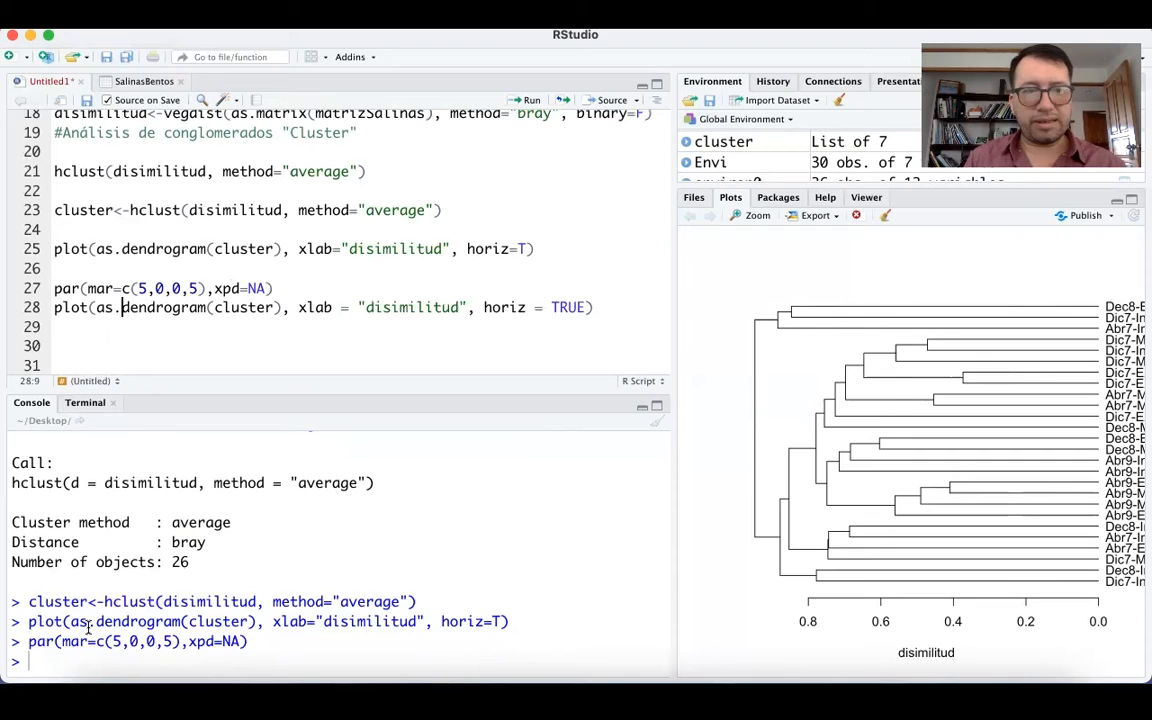
key("super+Return")
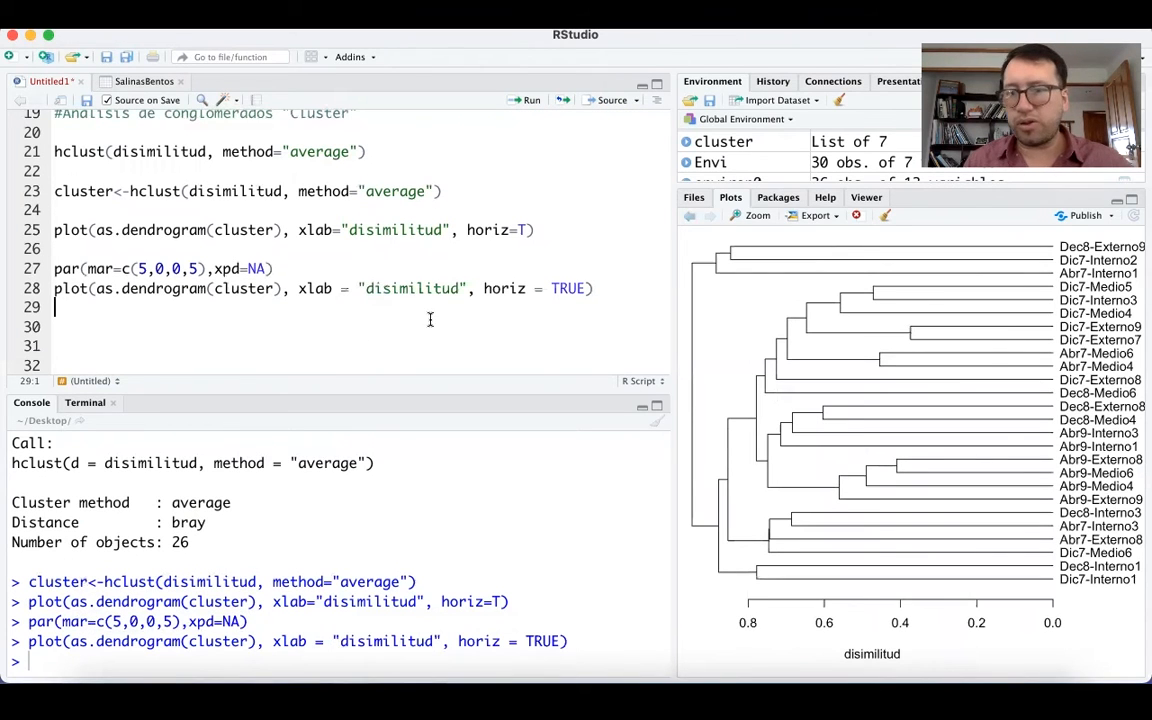
Examine the redrawn dendrogram's groups, site labels and dissimilarity axis in an enlarged plot window, then close it.
left_click(756, 218)
left_click_drag(533, 43, 283, 41)
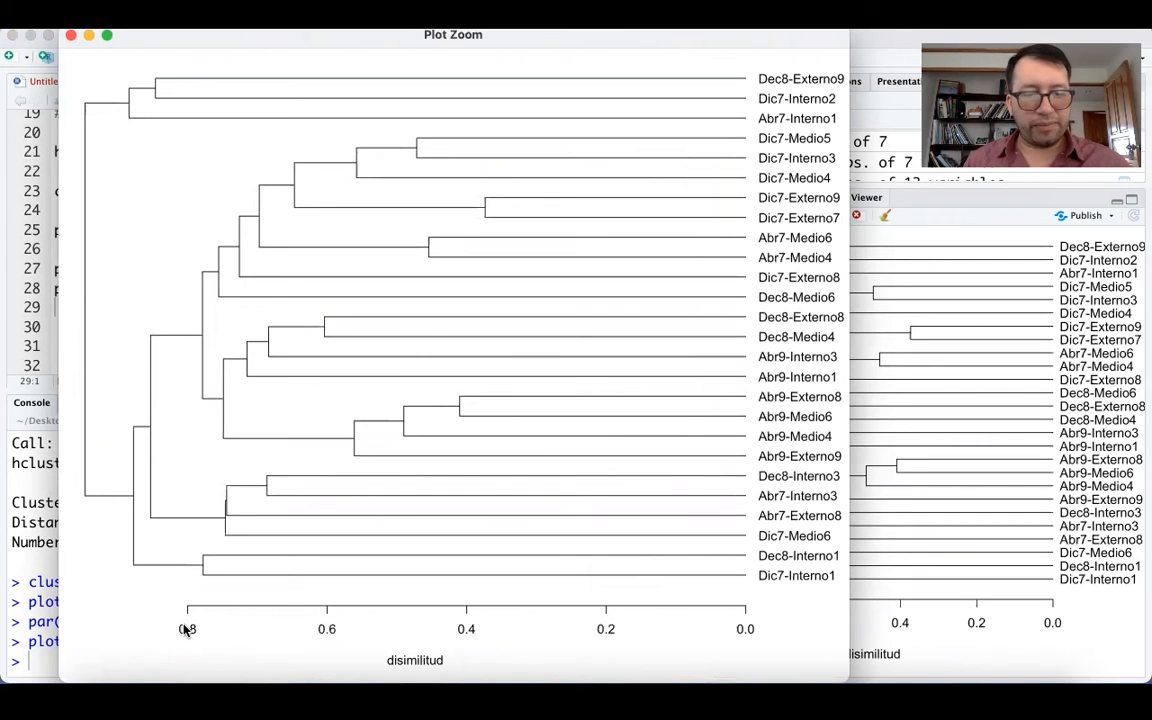
scroll(30, 400, "up", 2)
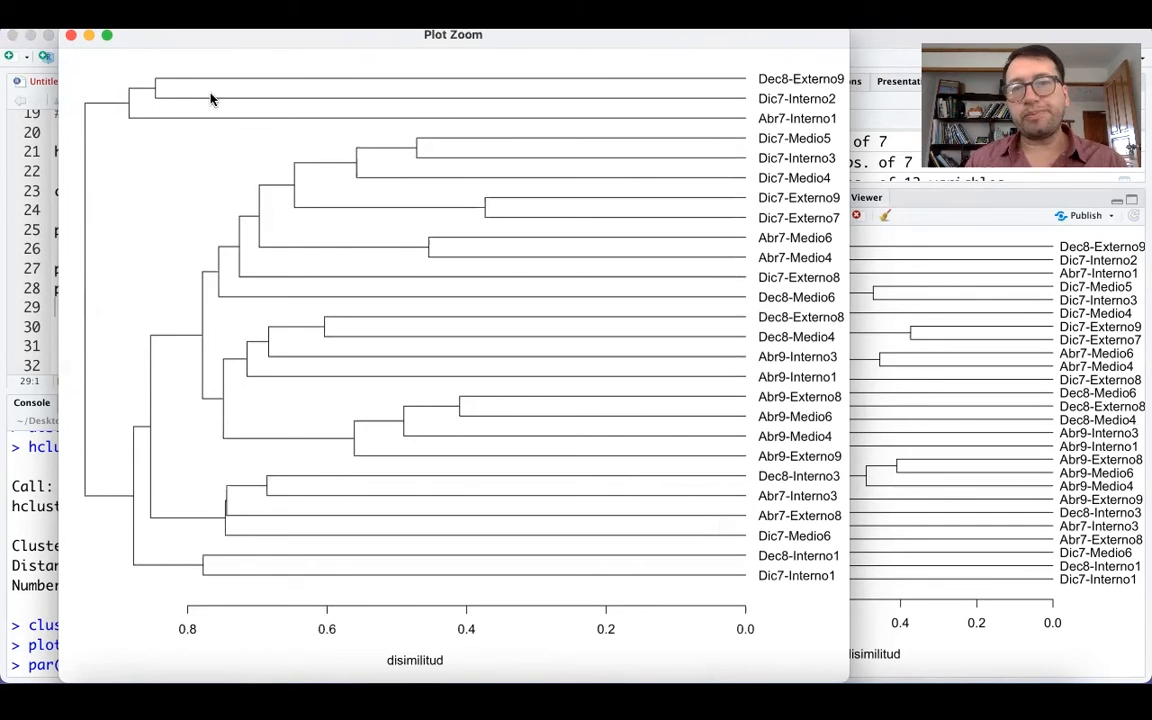
left_click(70, 36)
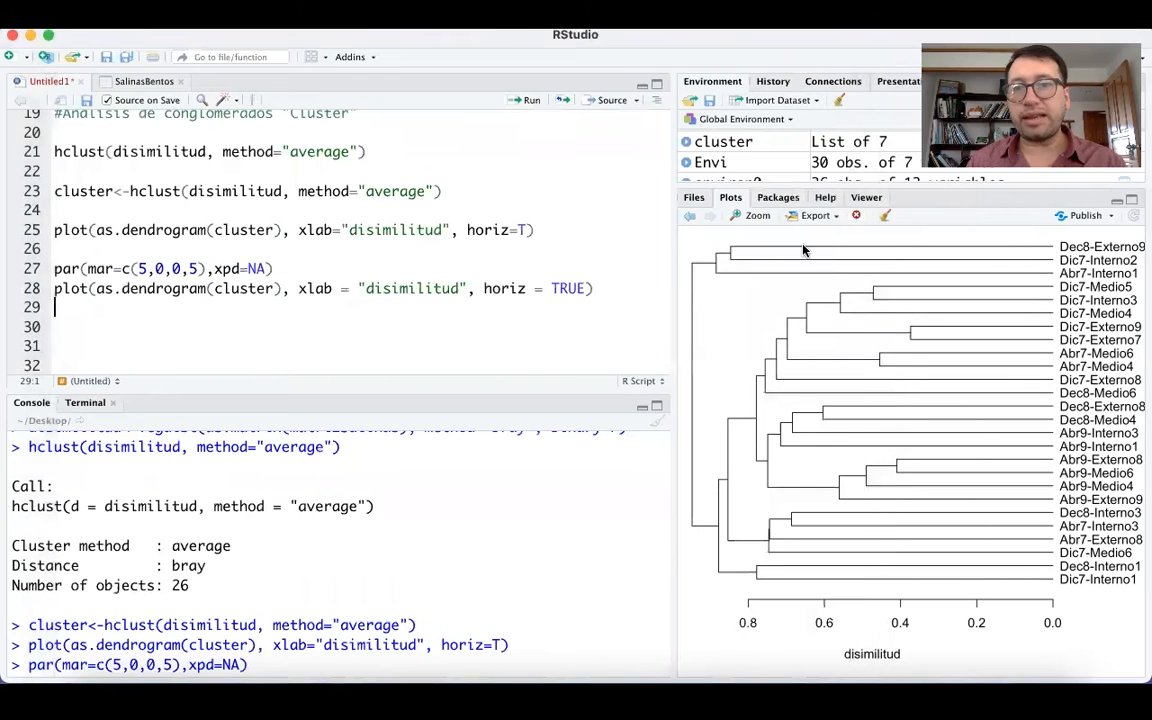
Review the export options for the dendrogram plot, including saving it as a PDF.
left_click(813, 216)
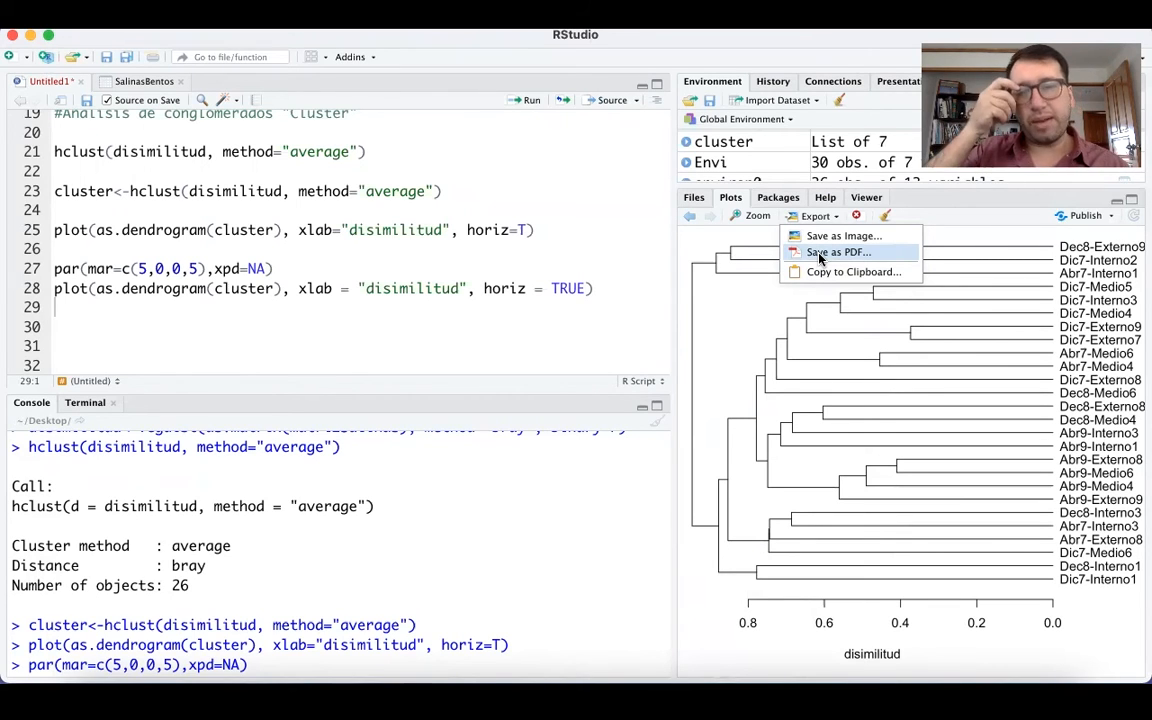
left_click(820, 253)
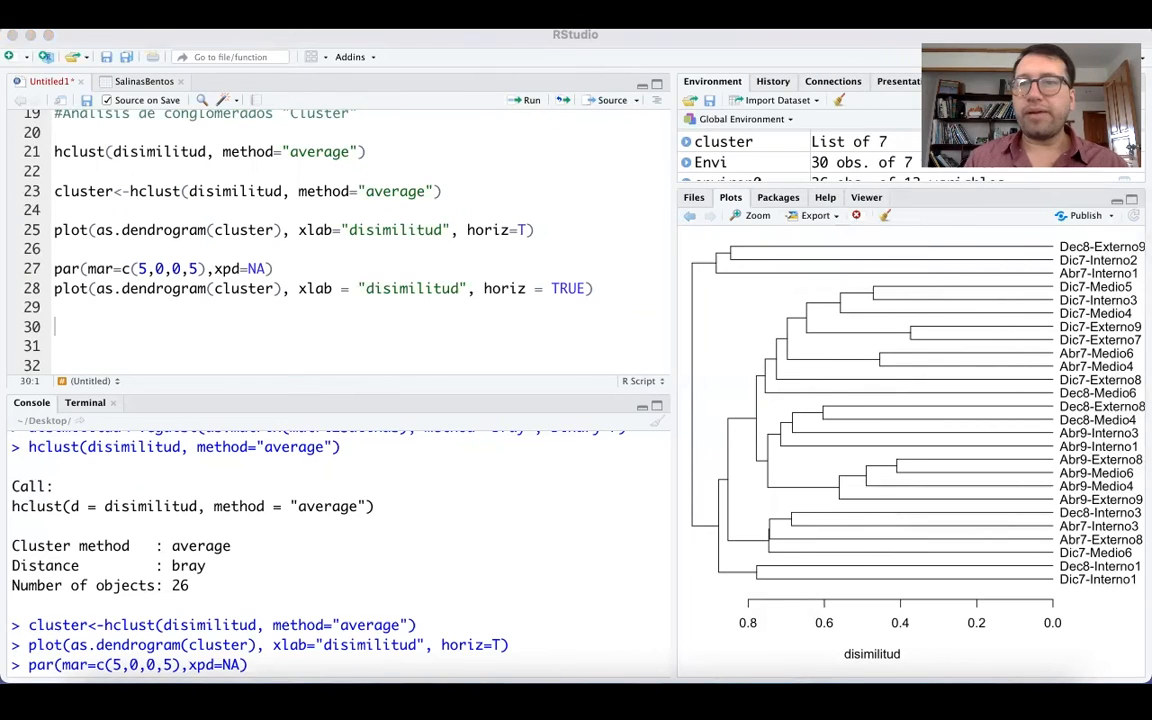
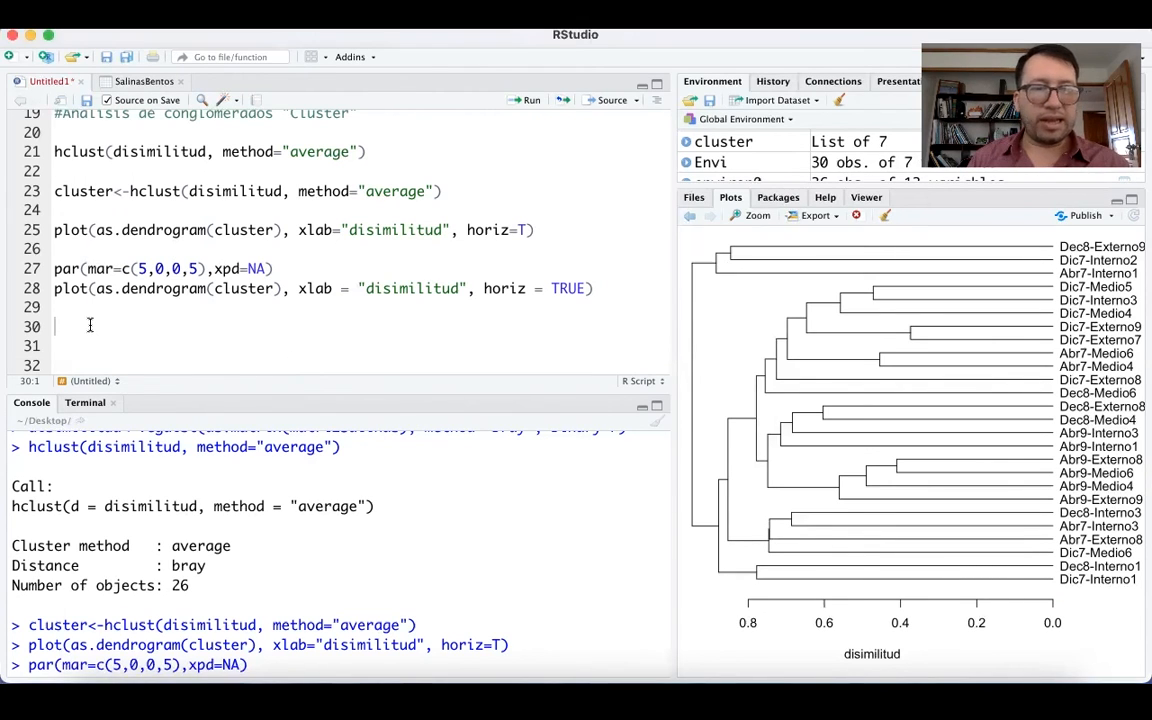
Paste the ##### separator on line 30 and the comment #Matriz de distancia de correlación entre especies on line 32.
type("#####  #Matriz de distancia de correlación entre especies")
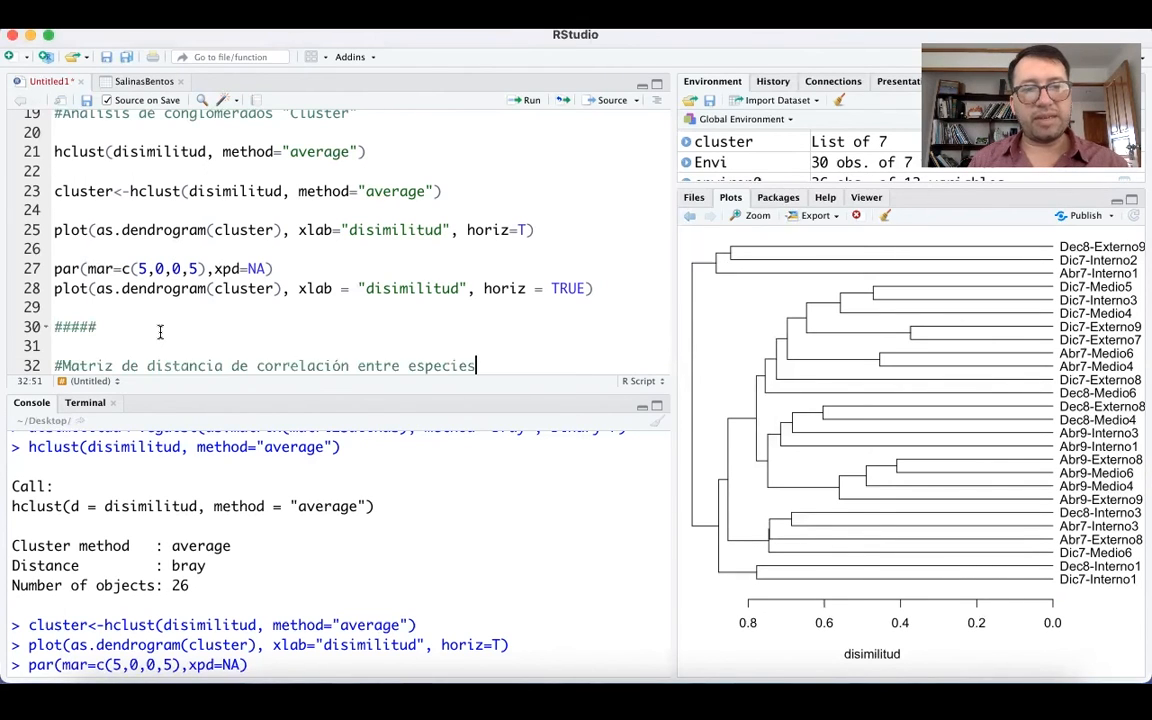
scroll(160, 332, "down", 3)
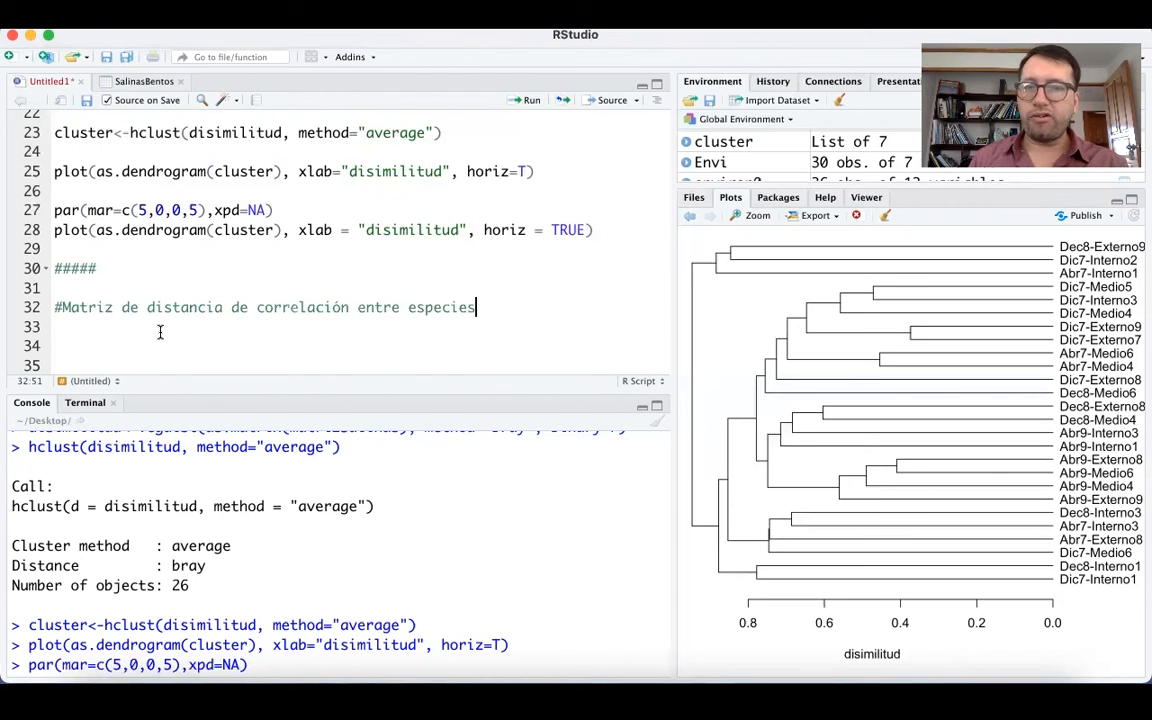
left_click(160, 332)
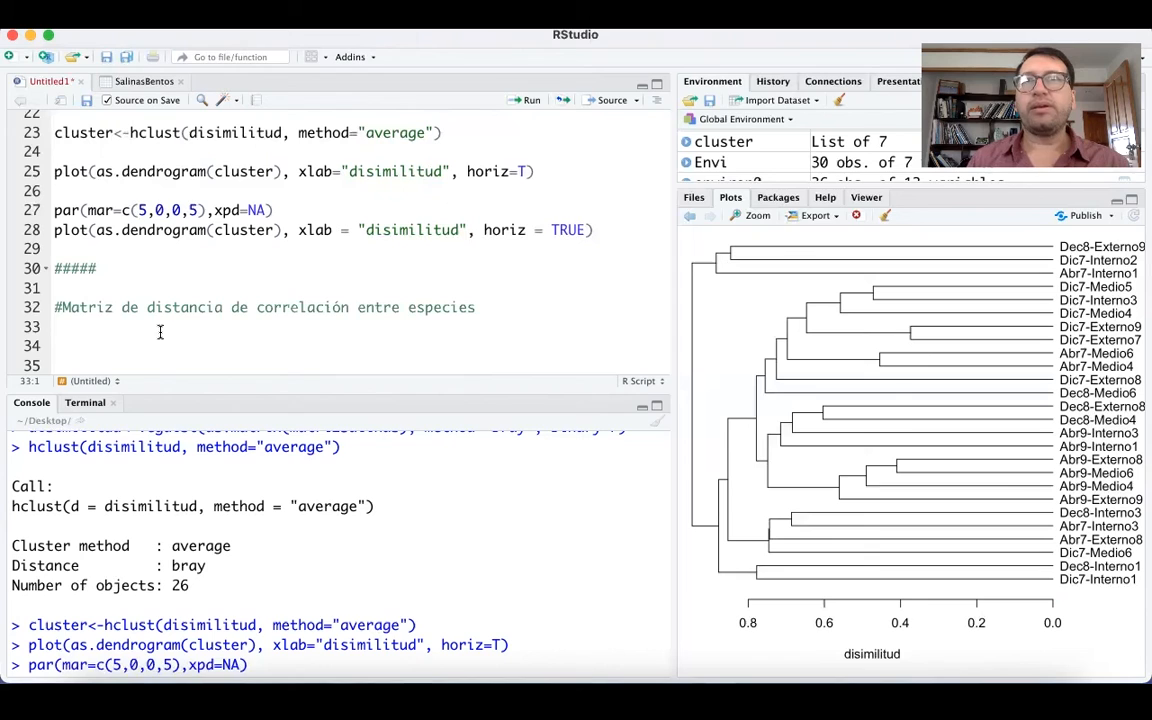
key("super+Tab")
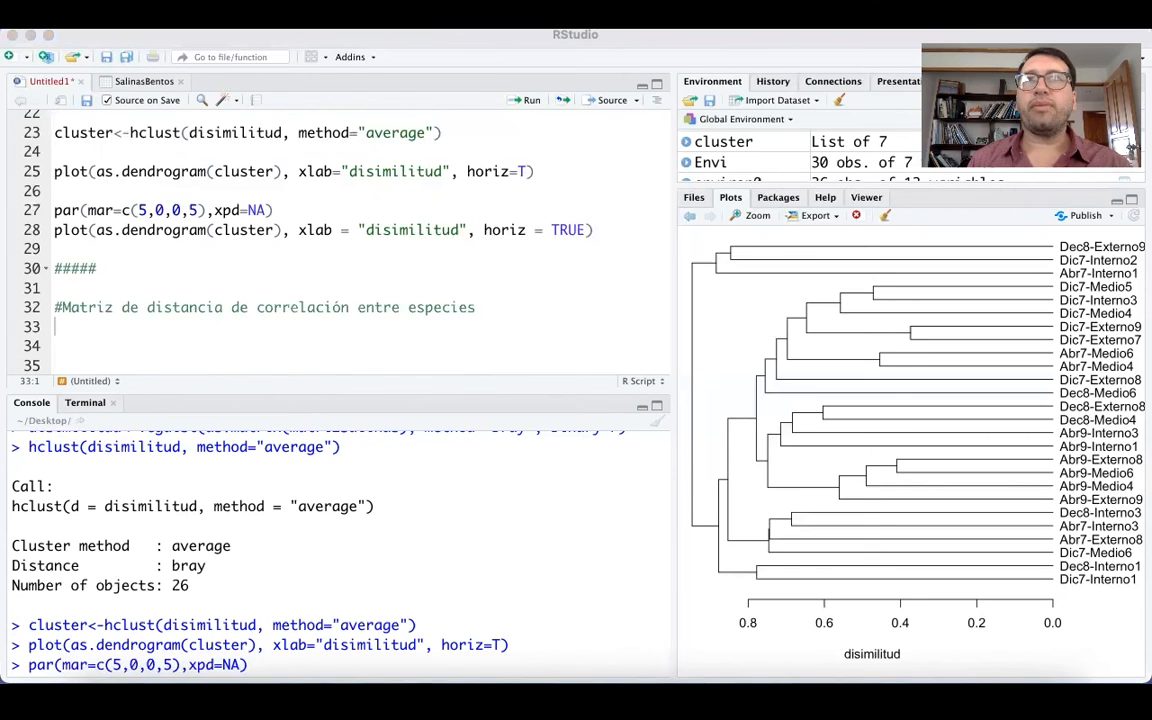
Write correlacion<-as.dist(1-cor(matrizSalinas)) on line 34, below the species correlation comment.
left_click(77, 342)
key("Return")
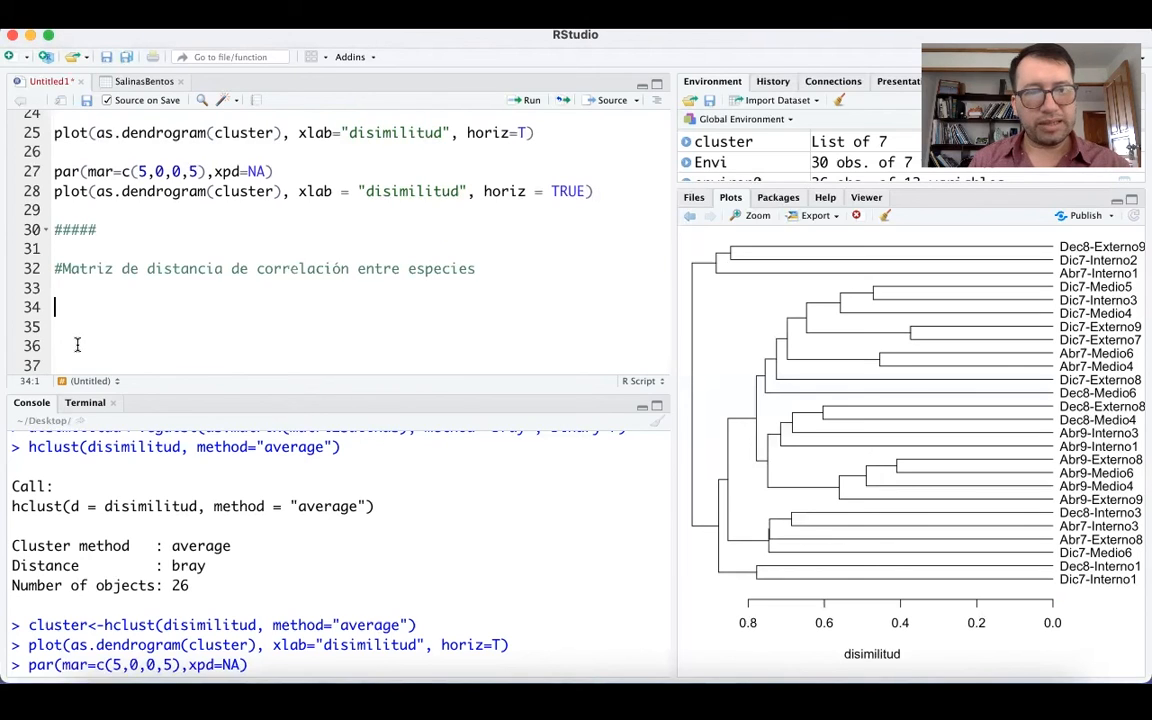
type("correlaci")
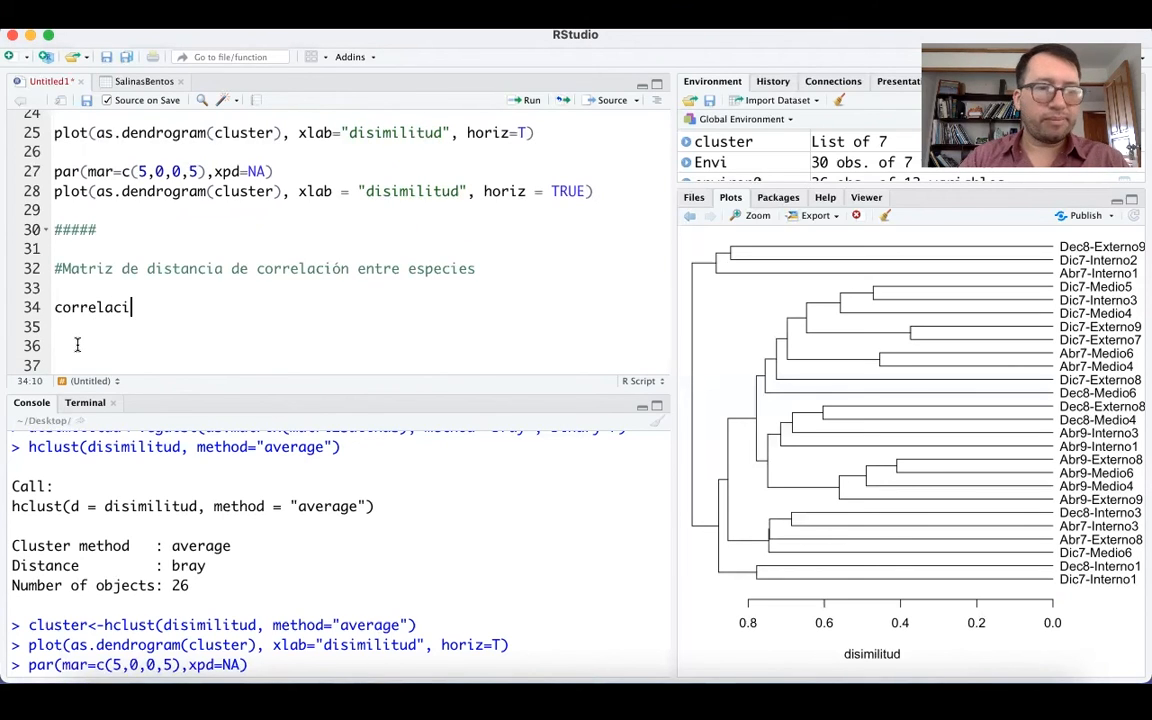
type("on<-")
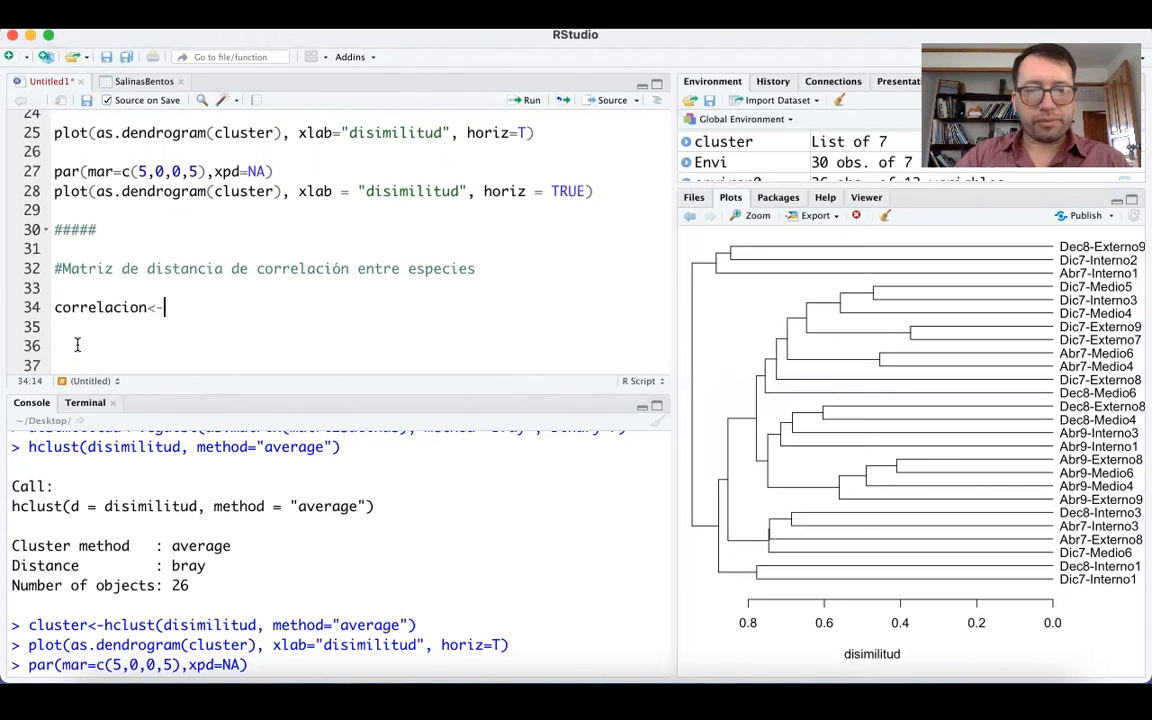
type("as.")
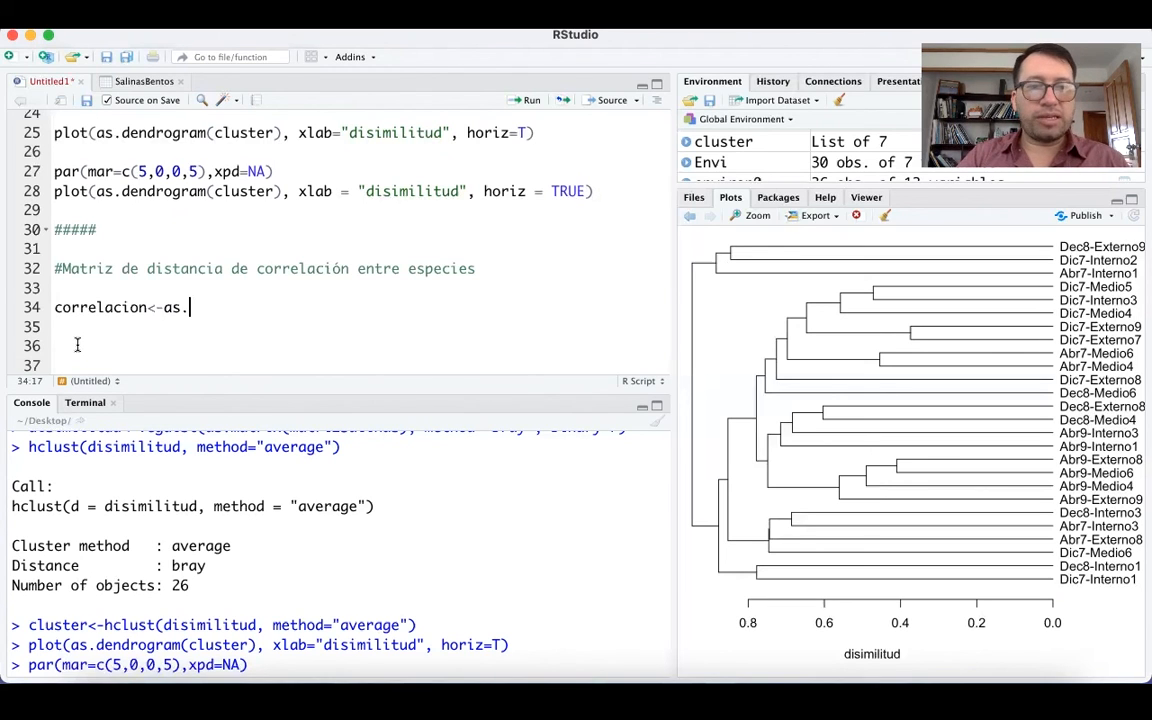
type("dist")
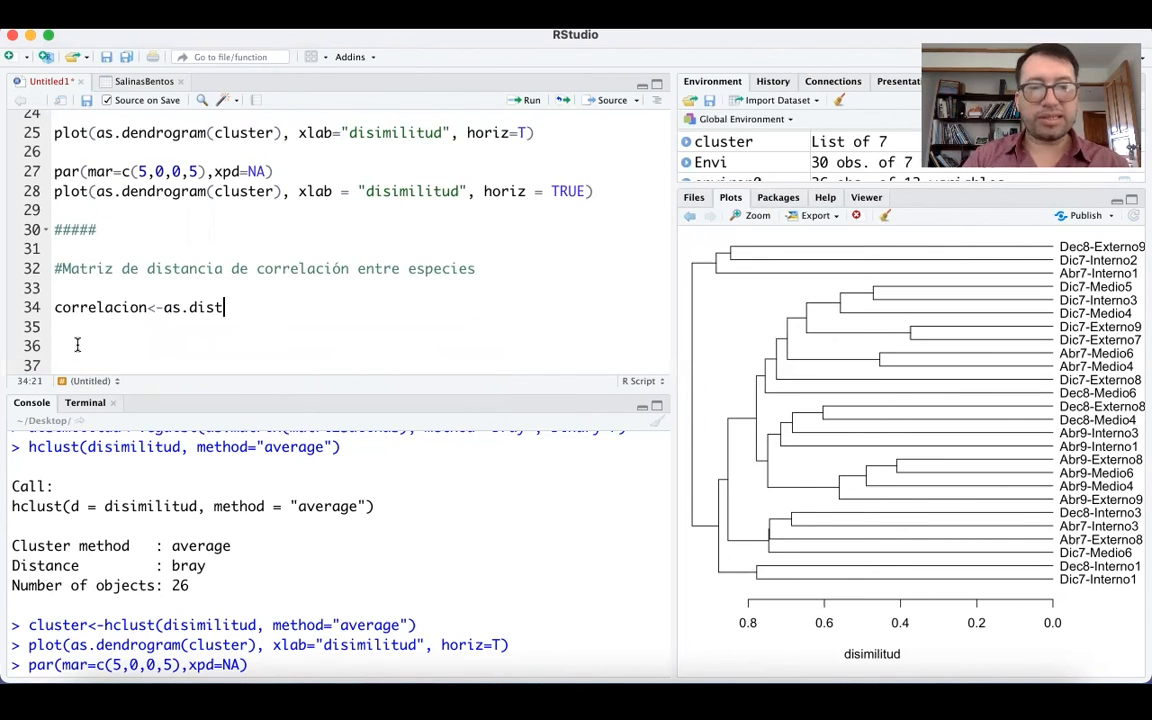
type("(")
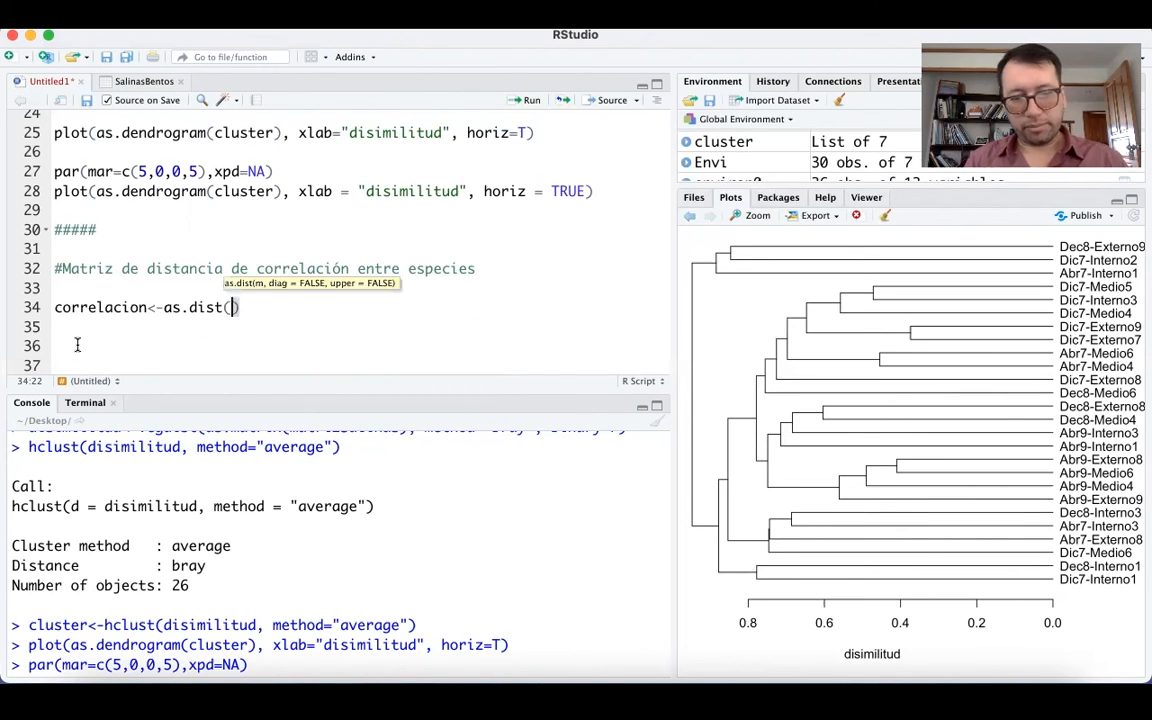
type("1")
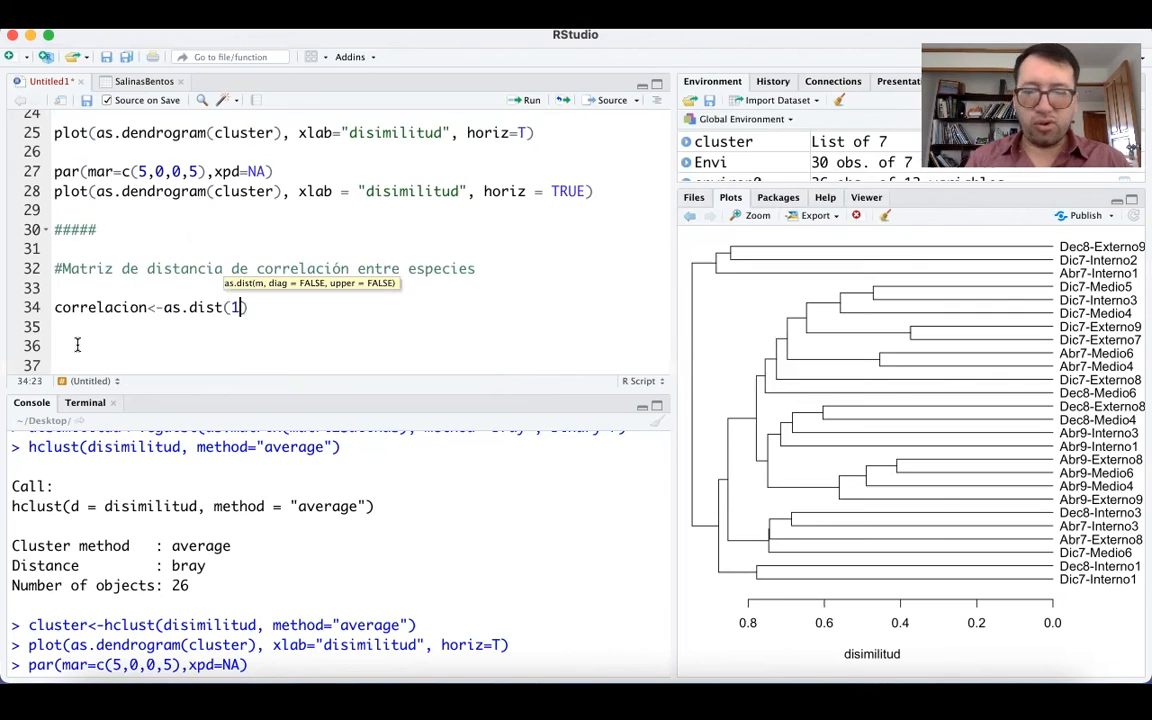
type("-co")
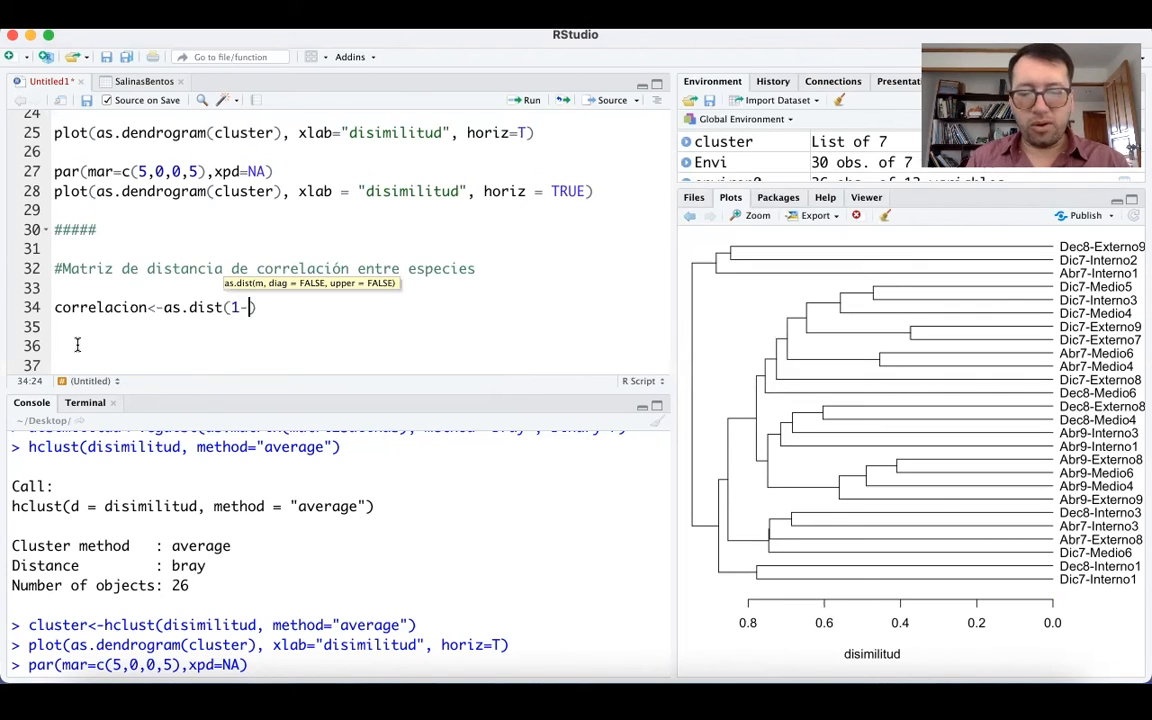
type("r(")
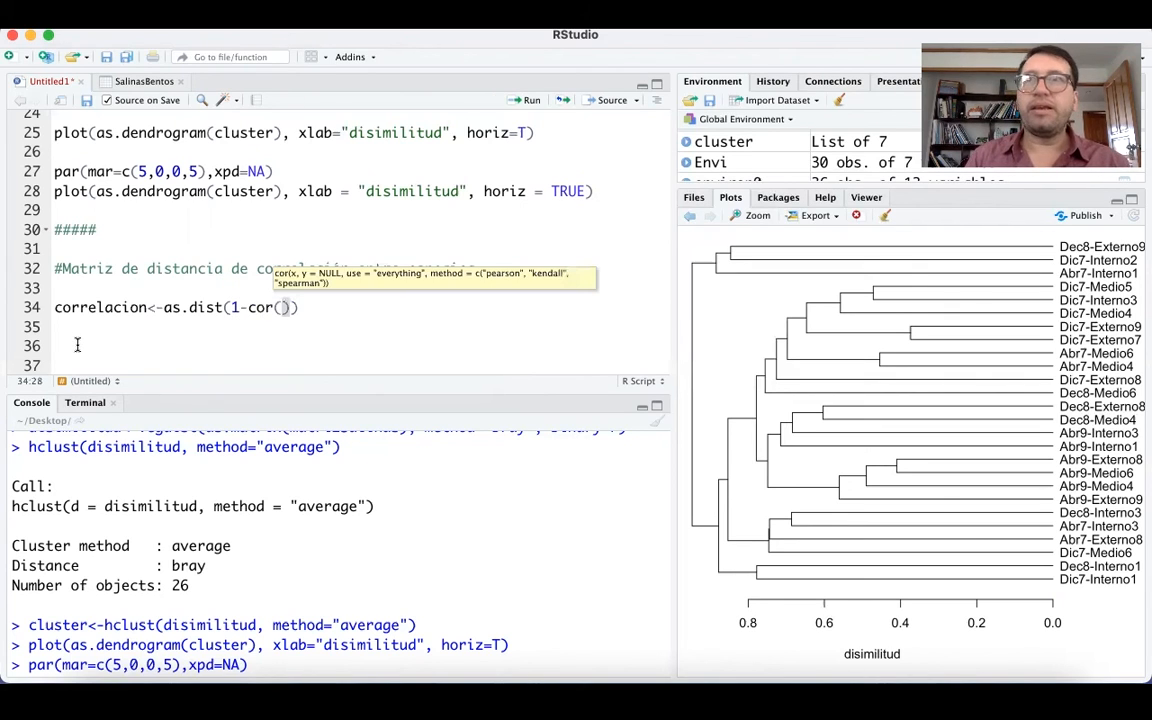
type("matriz")
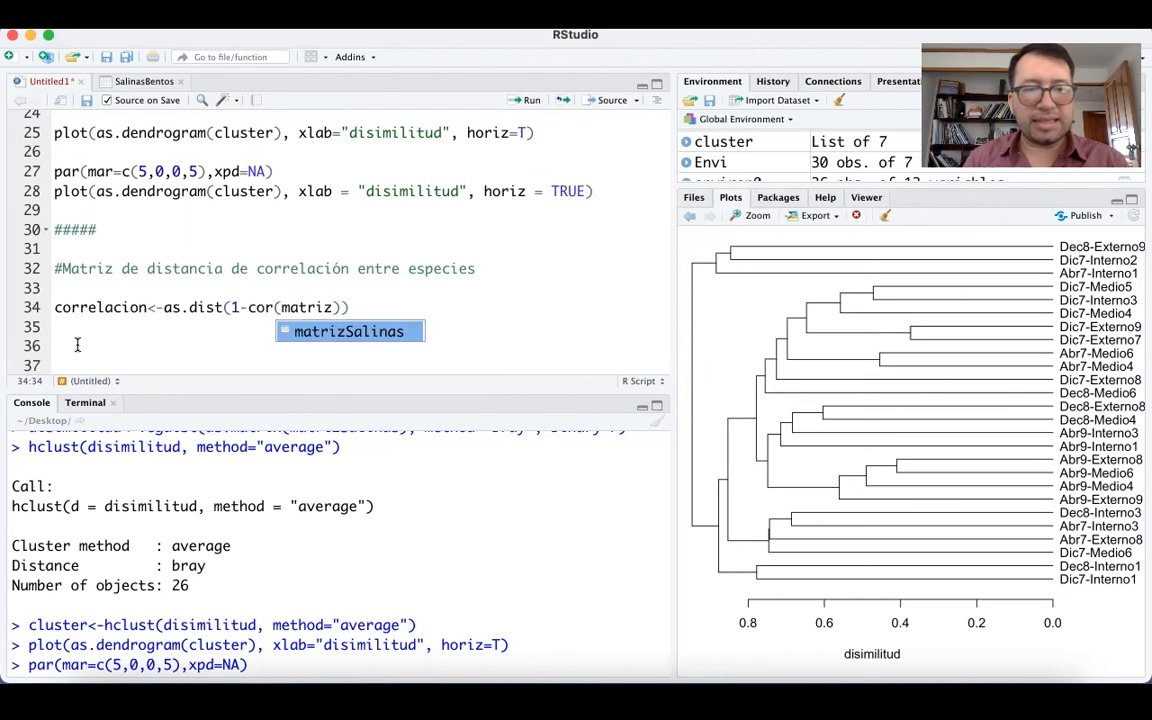
left_click(337, 331)
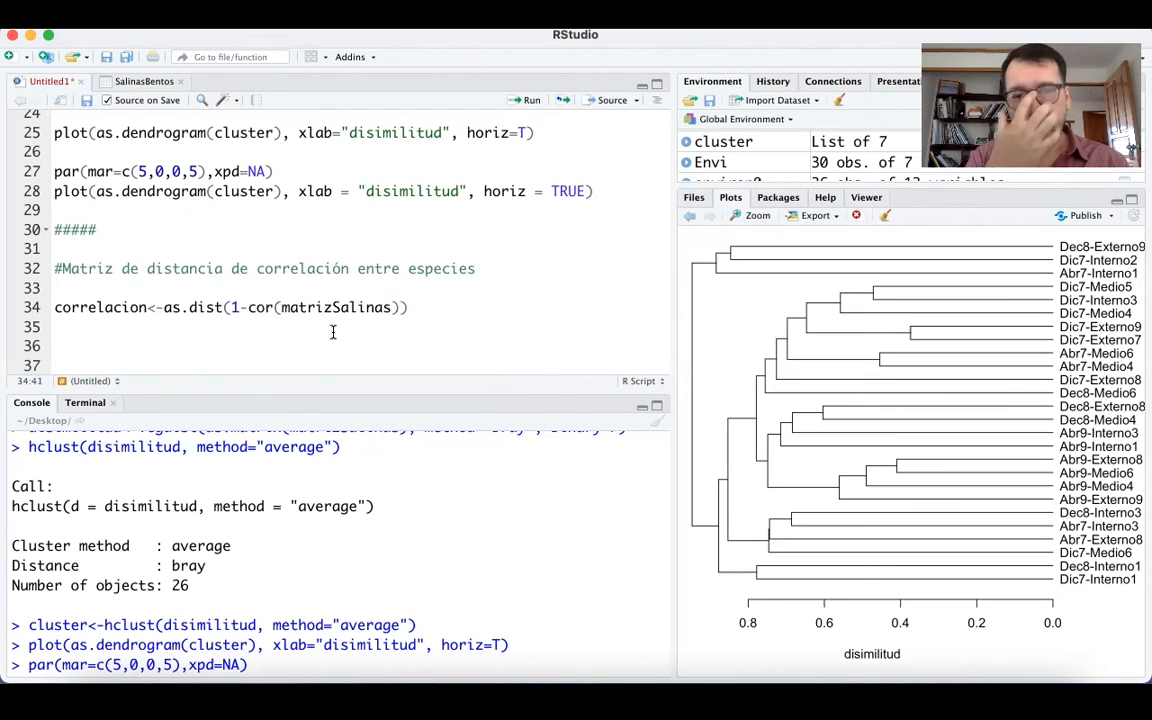
Add the argument method="pearson" to the correlacion line, after cor(matrizSalinas).
type("),")
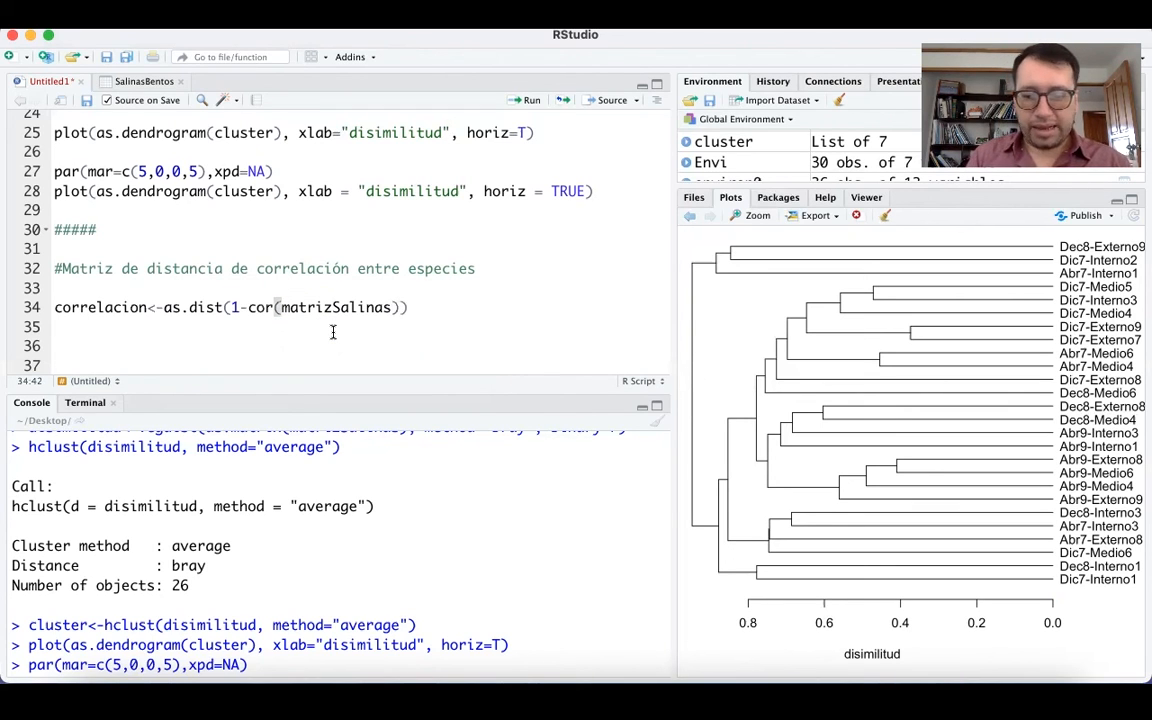
type(" metho")
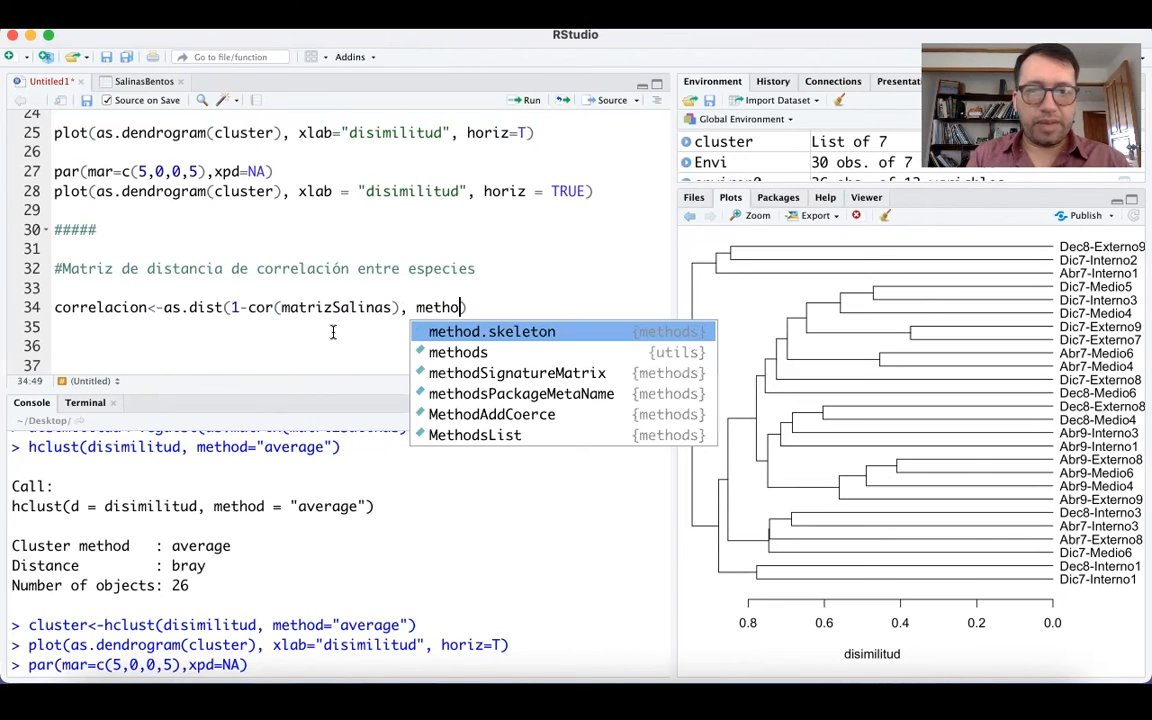
type("d")
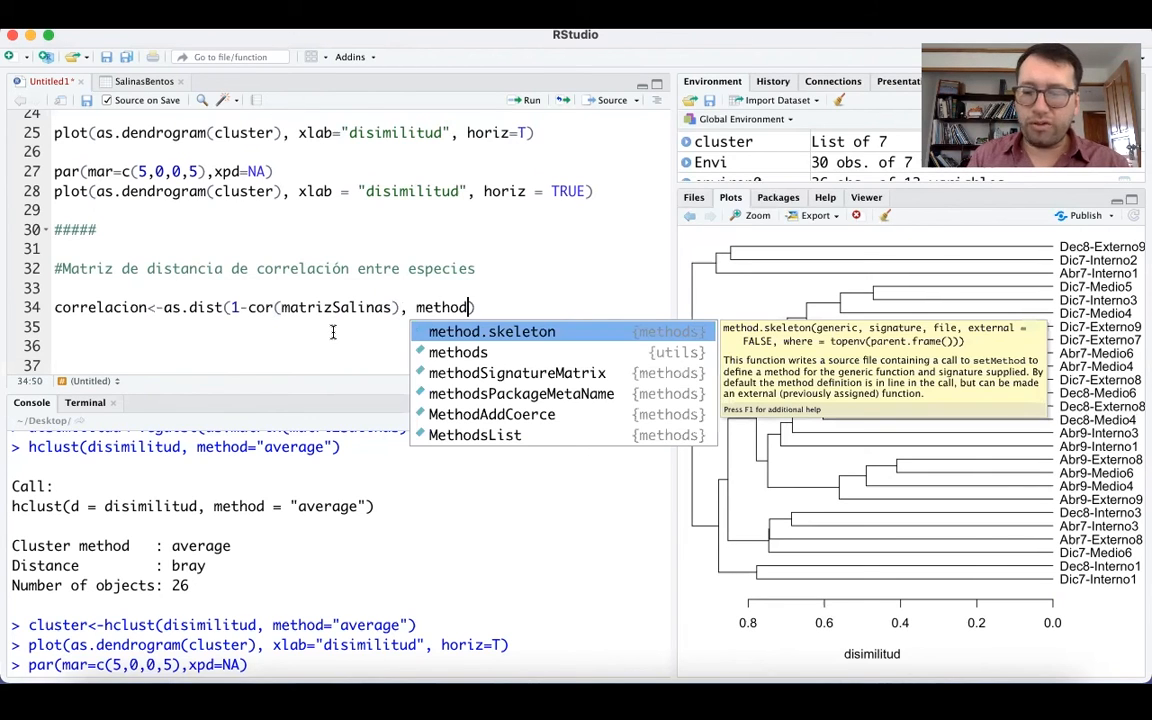
type("=\"")
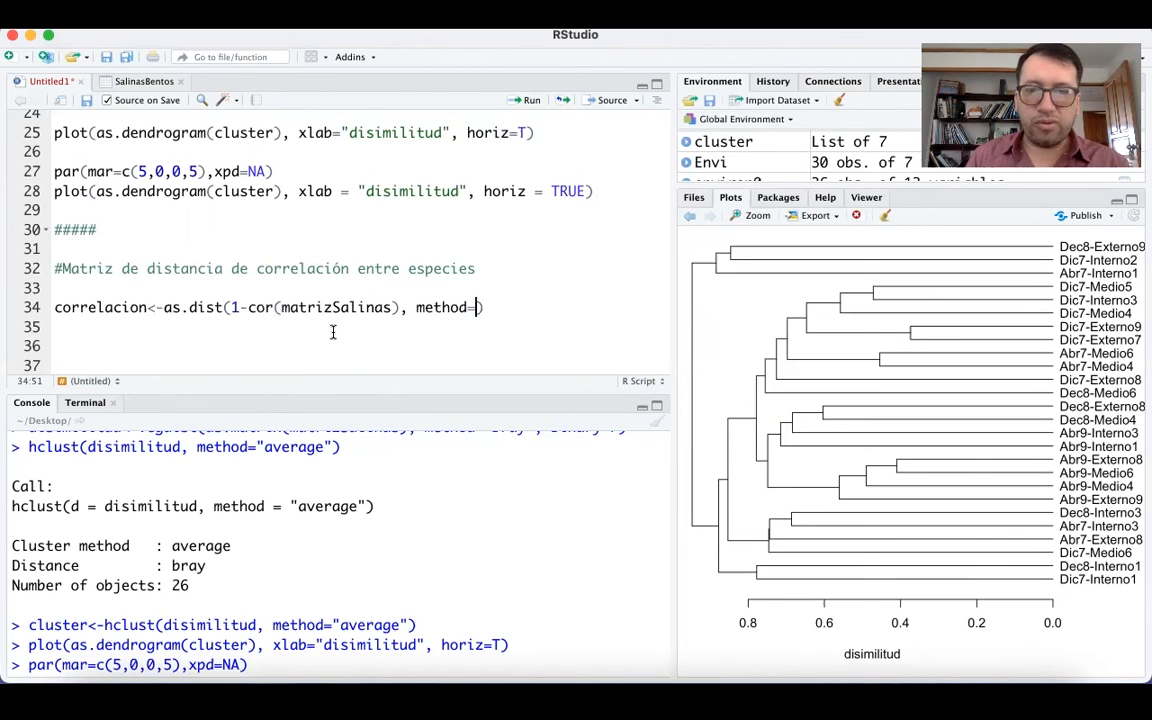
type("pea")
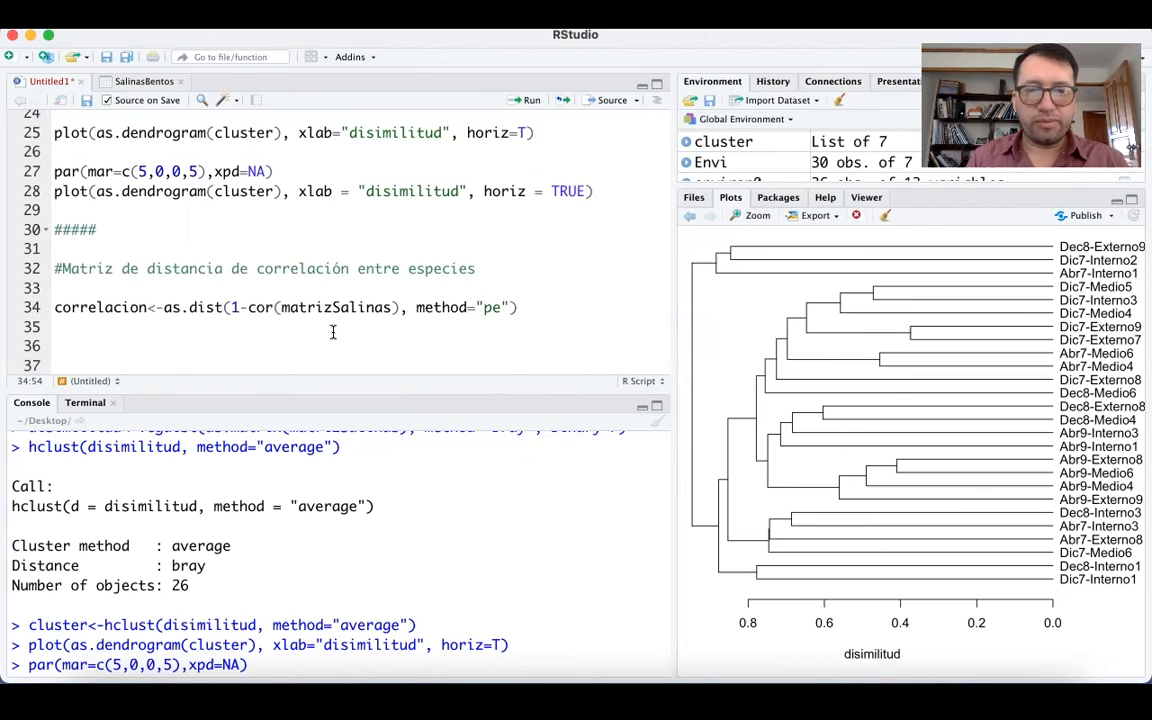
type("rson")
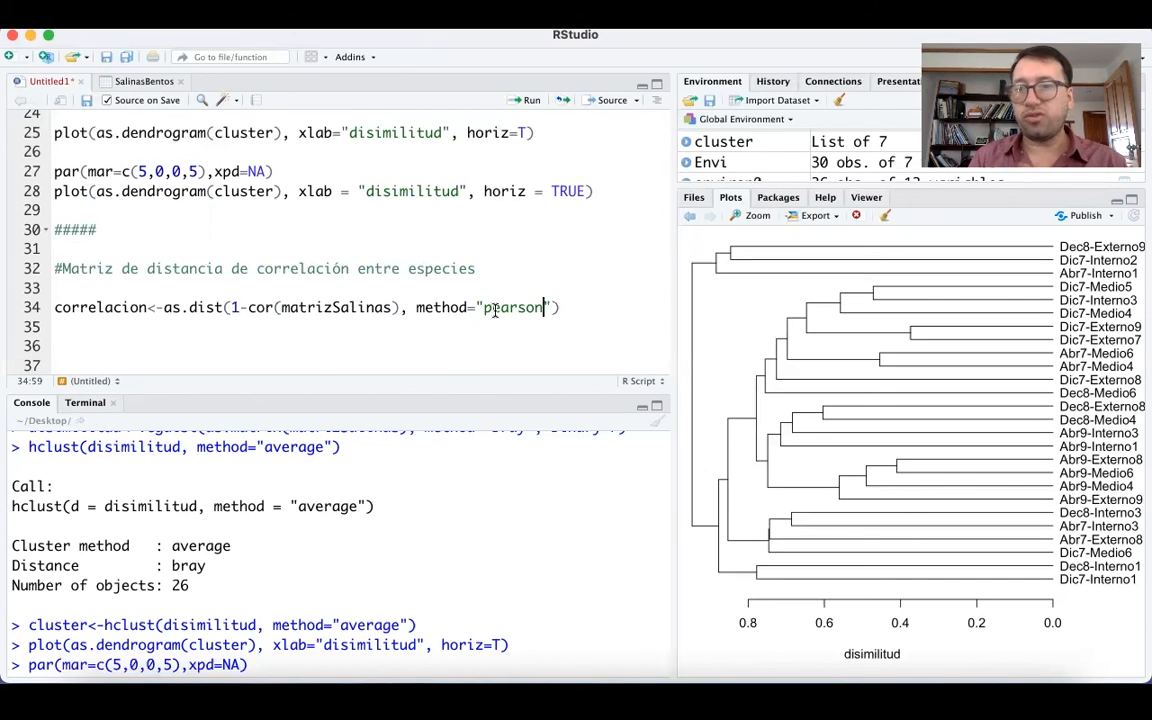
Correct the parentheses on line 34 to read correlacion<-as.dist(1-cor((matrizSalinas), method="pearson")) and run it.
left_click(450, 308)
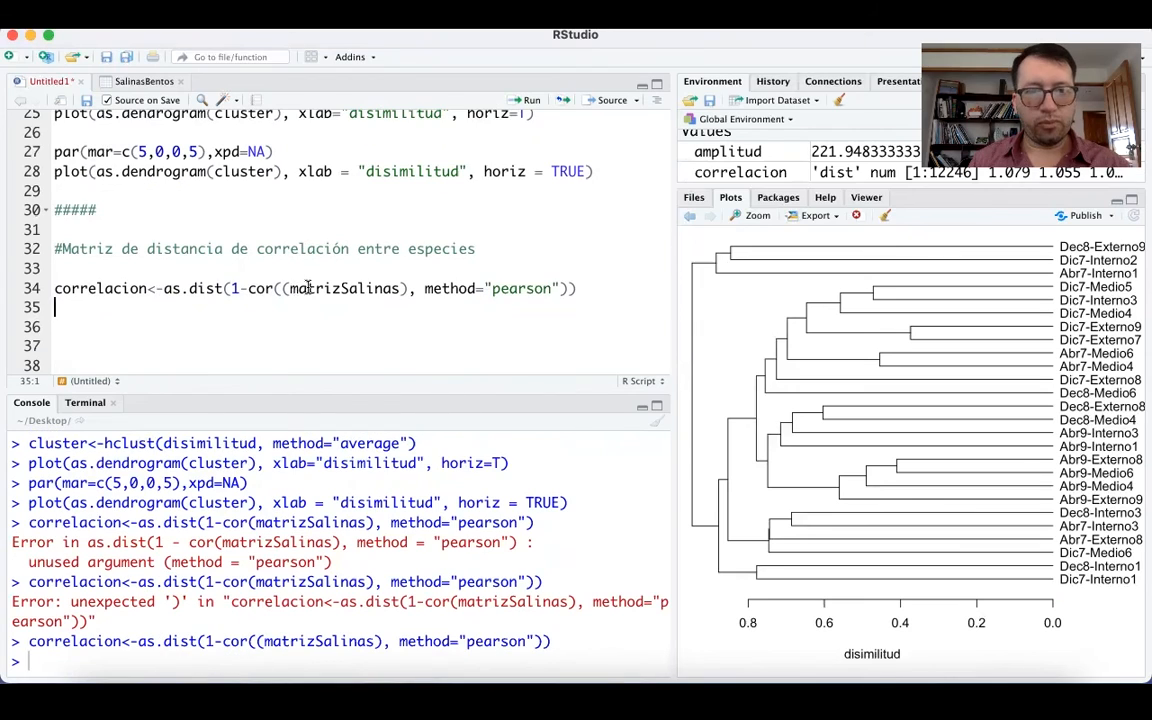
left_click(306, 288)
key("Left")
key("Left")
key("Left")
key("Left")
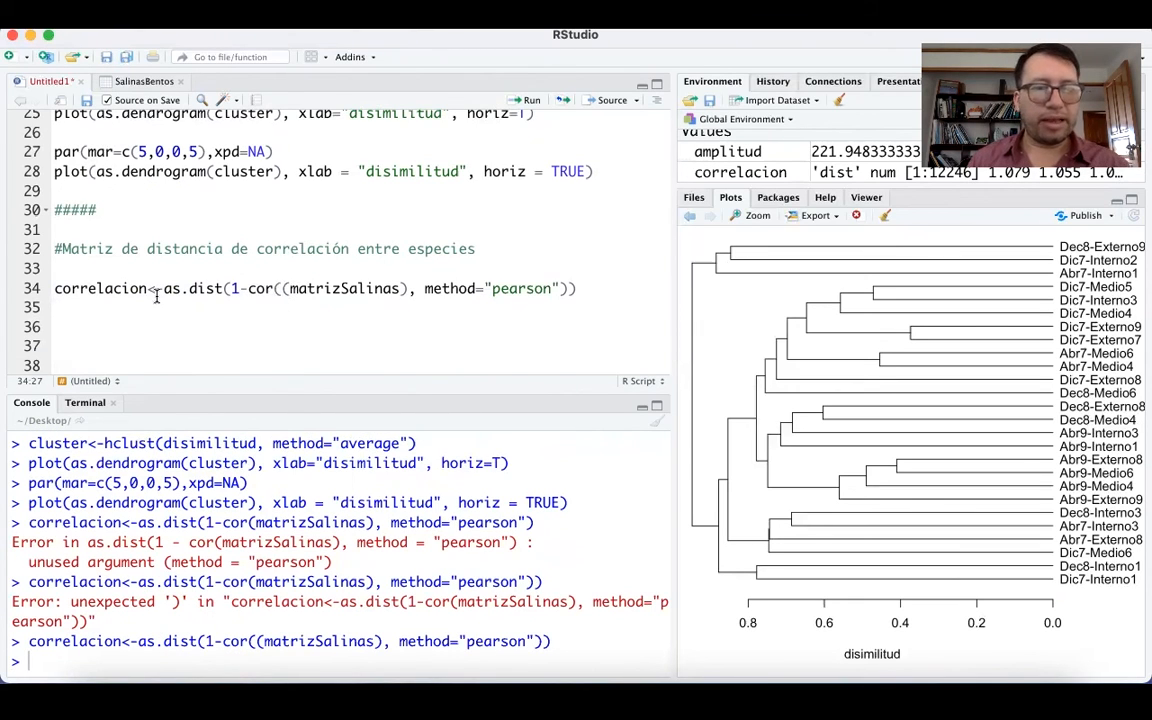
key("Right")
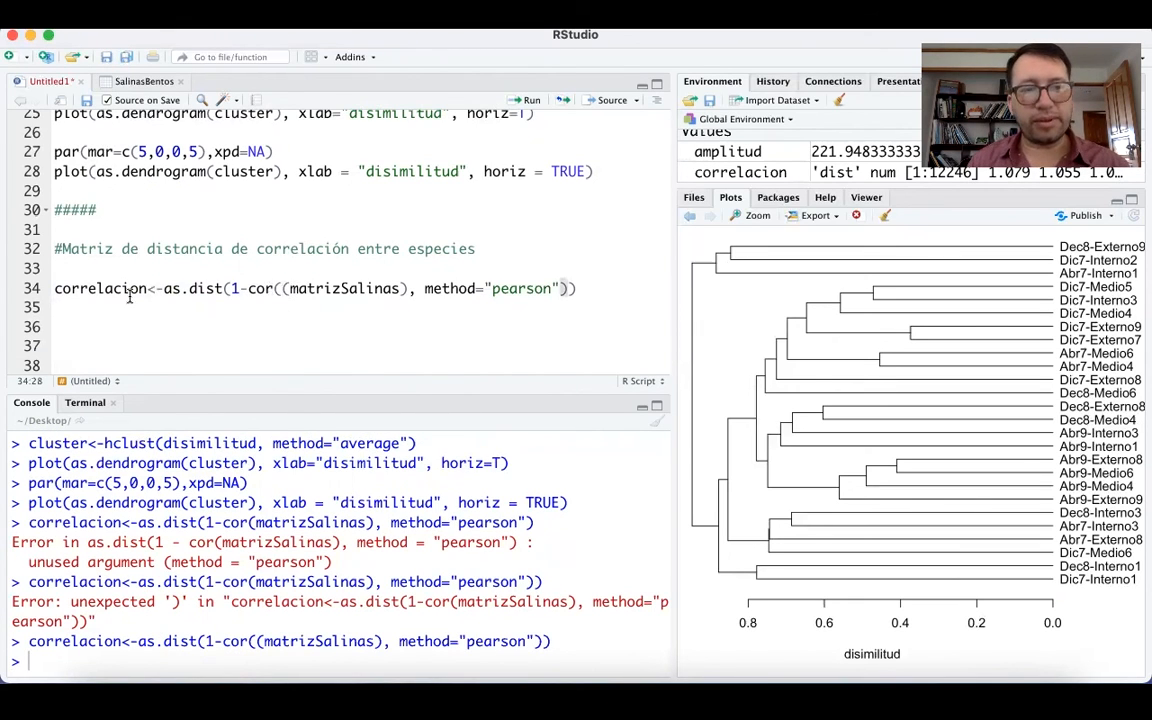
key("super+Return")
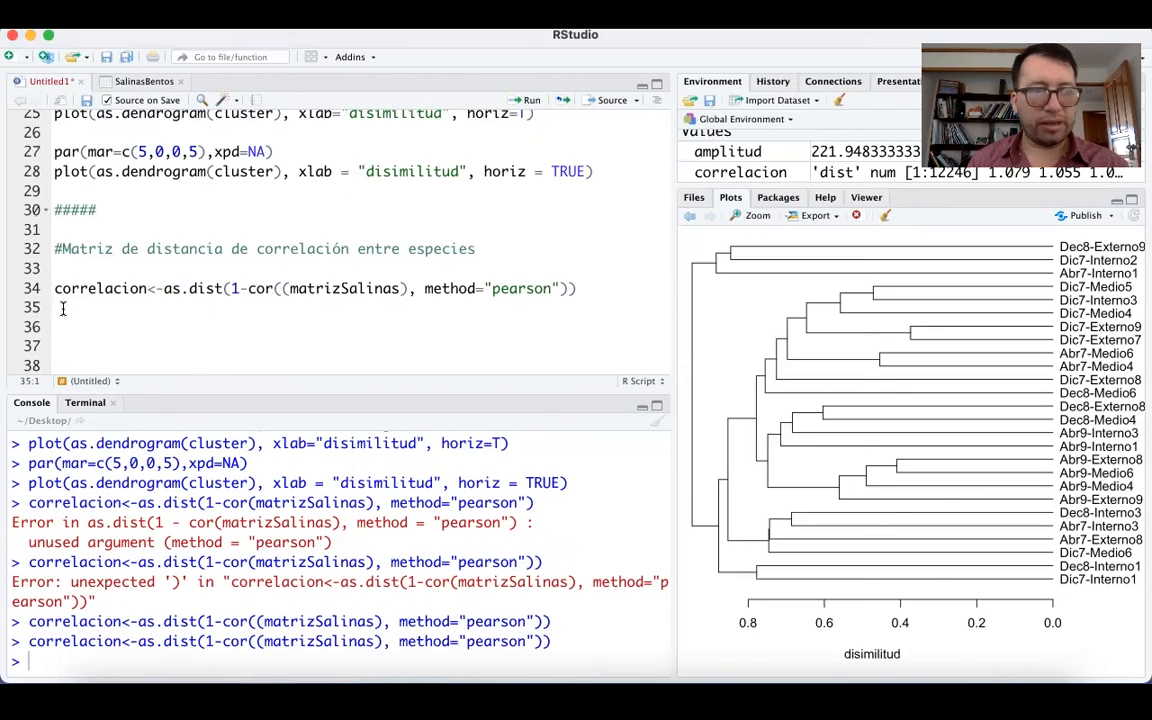
Enter correlacion on line 35, run it to print the distance matrix, and review the species values in the console.
type("correlacion")
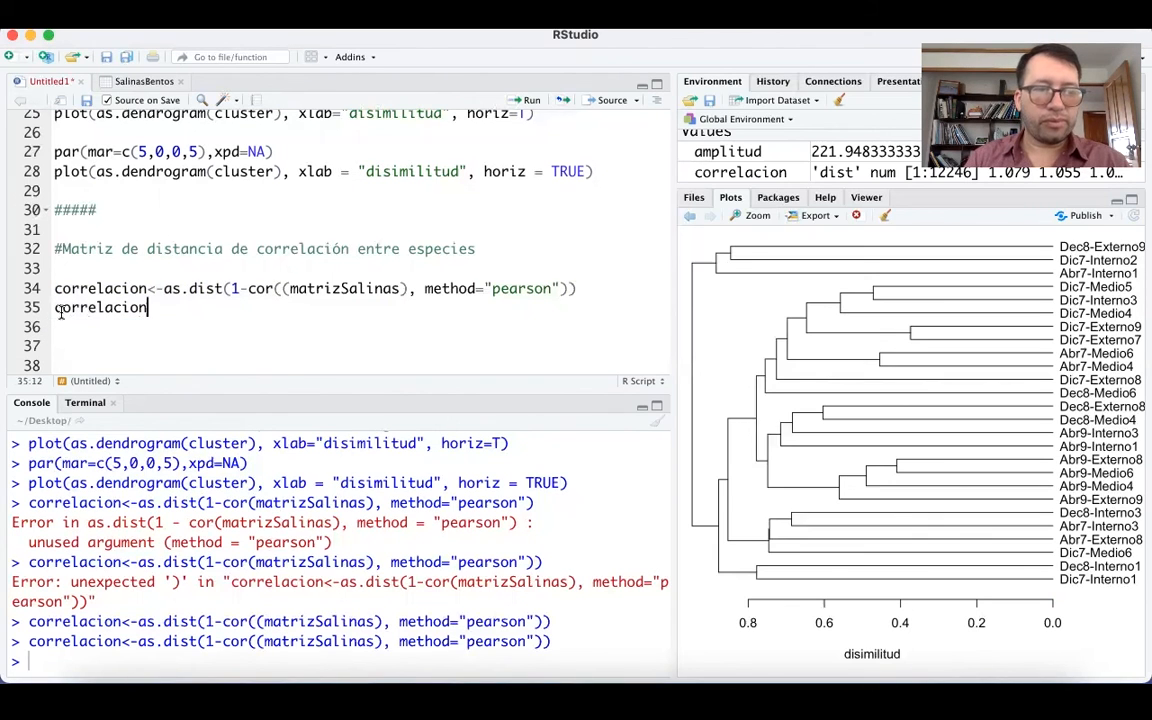
key("super+Return")
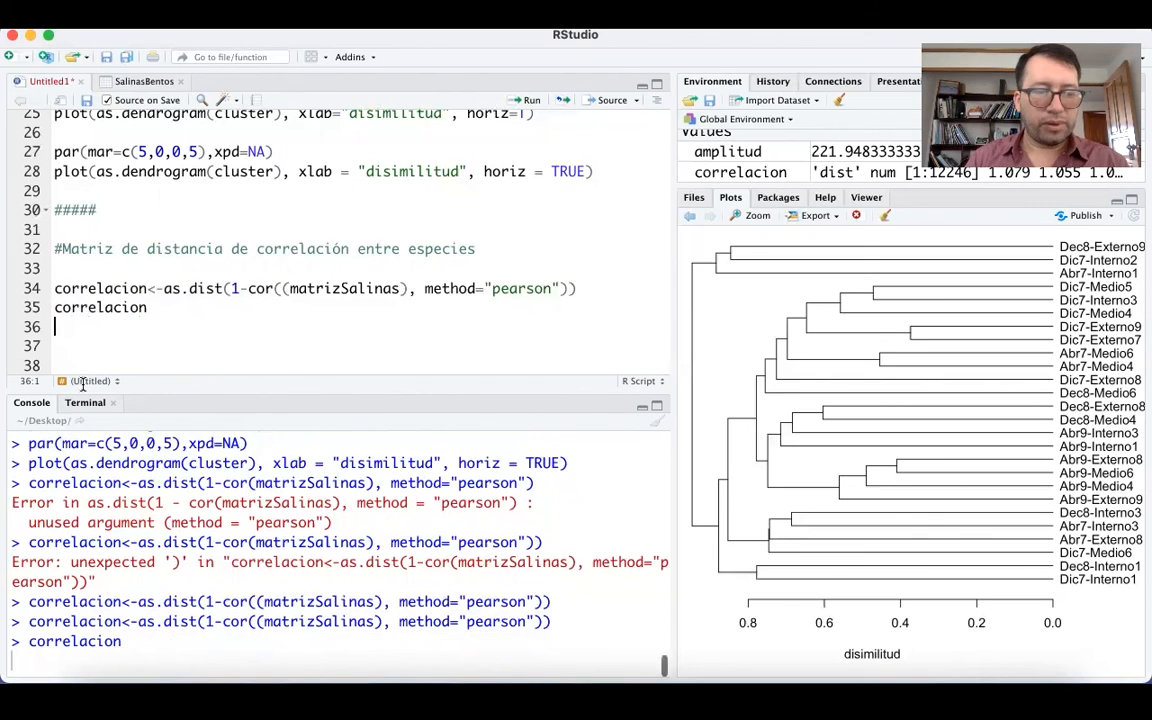
scroll(221, 549, "up", 15)
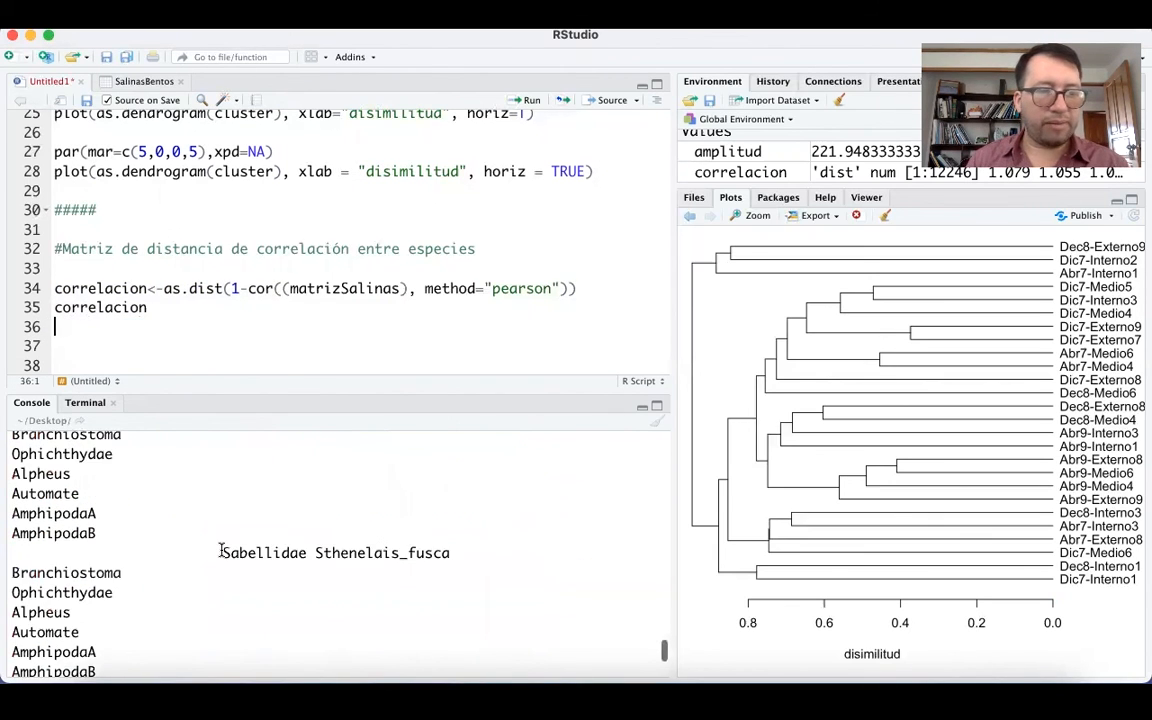
scroll(221, 549, "up", 10)
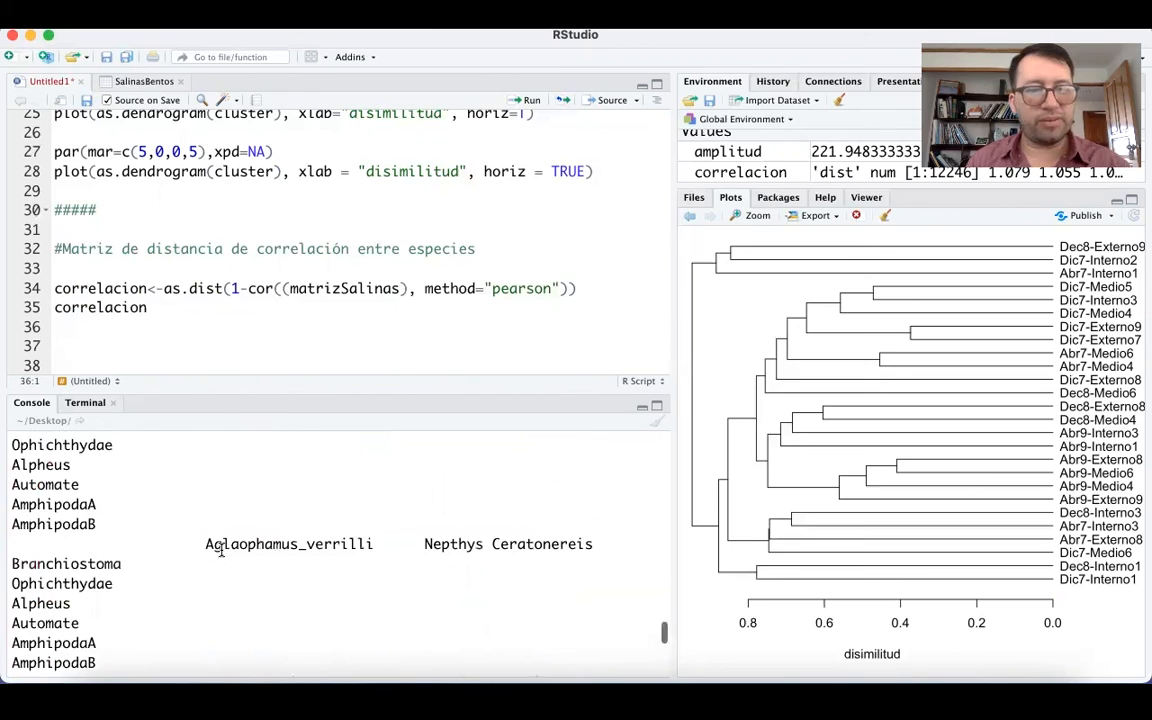
scroll(221, 549, "up", 15)
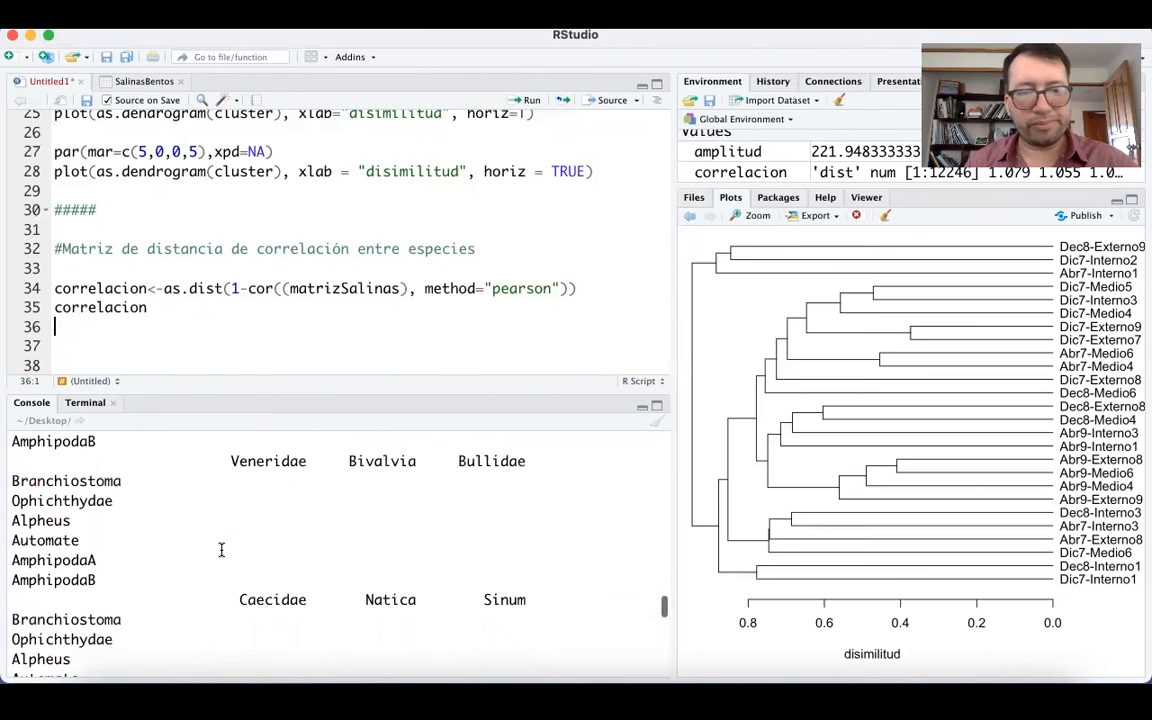
scroll(221, 549, "up", 5)
scroll(221, 548, "down", 5)
scroll(120, 547, "up", 3)
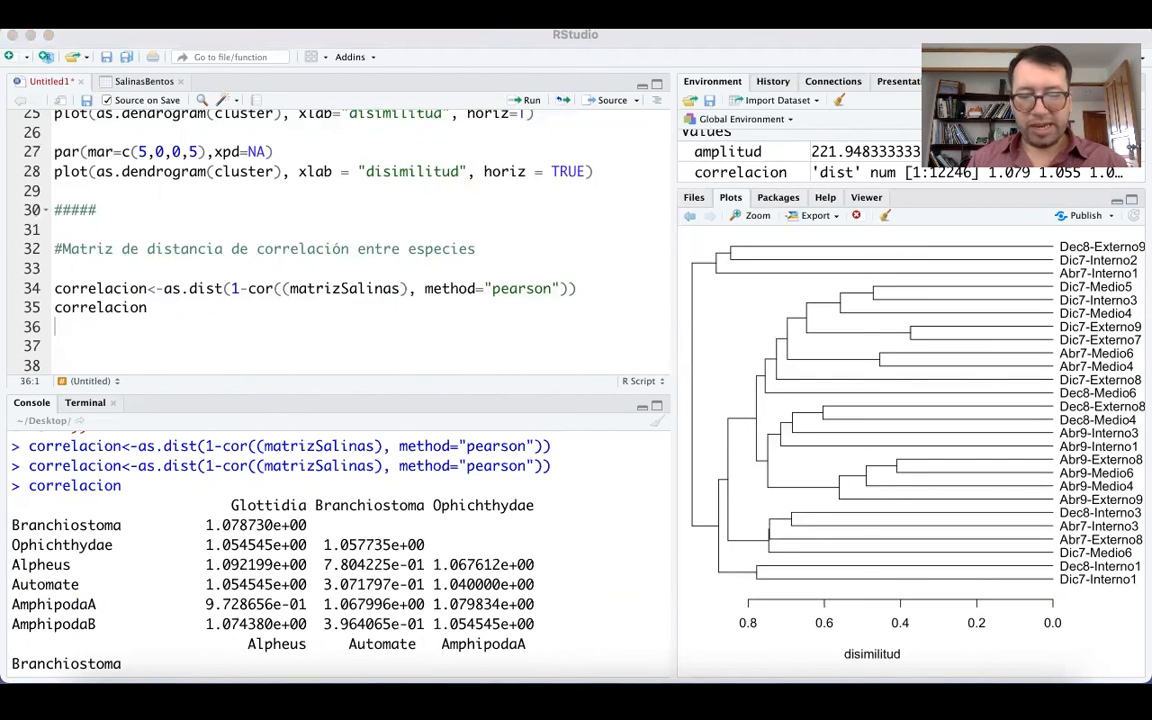
Paste the comment #Cluster de correlación de especies on line 36 and run that line.
left_click(102, 328)
type("#Cluster de correlación de especies")
key("super+Return")
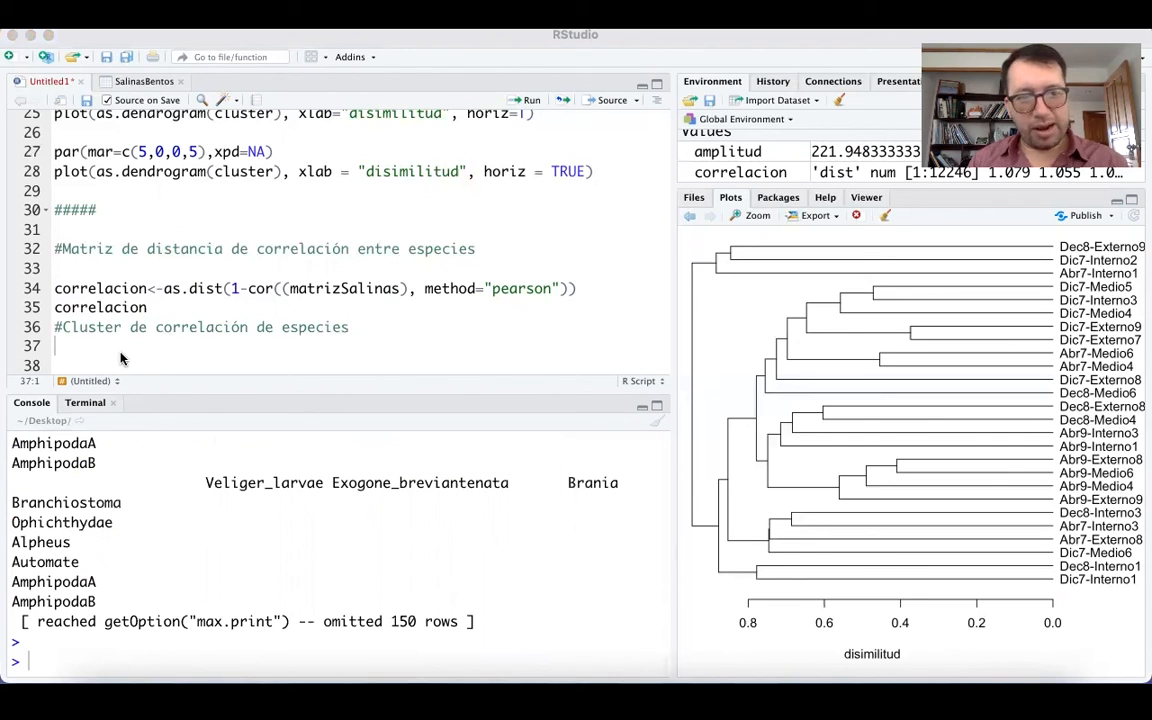
Paste clusterS<-as.dendrogram(hclust(correlacion, method="single")) on line 37.
left_click(190, 352)
type("clusterS<-as.dendrogram(hclust(correlacion, method=\"single\"))")
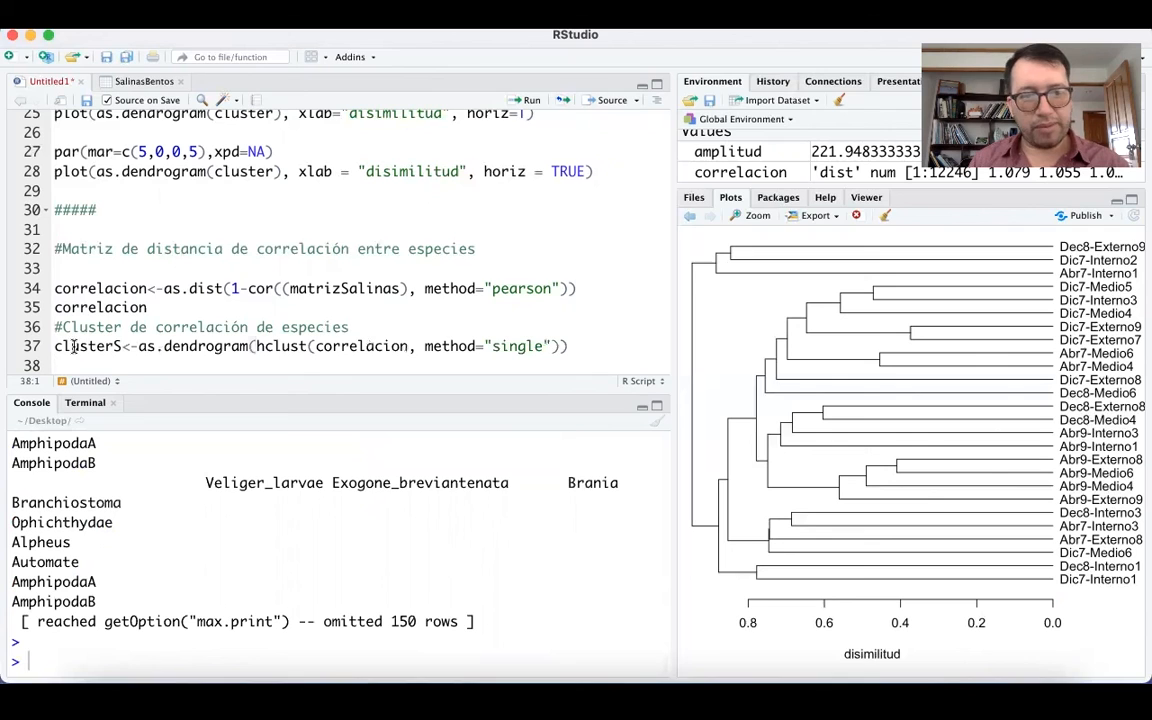
left_click_drag(120, 346, 54, 346)
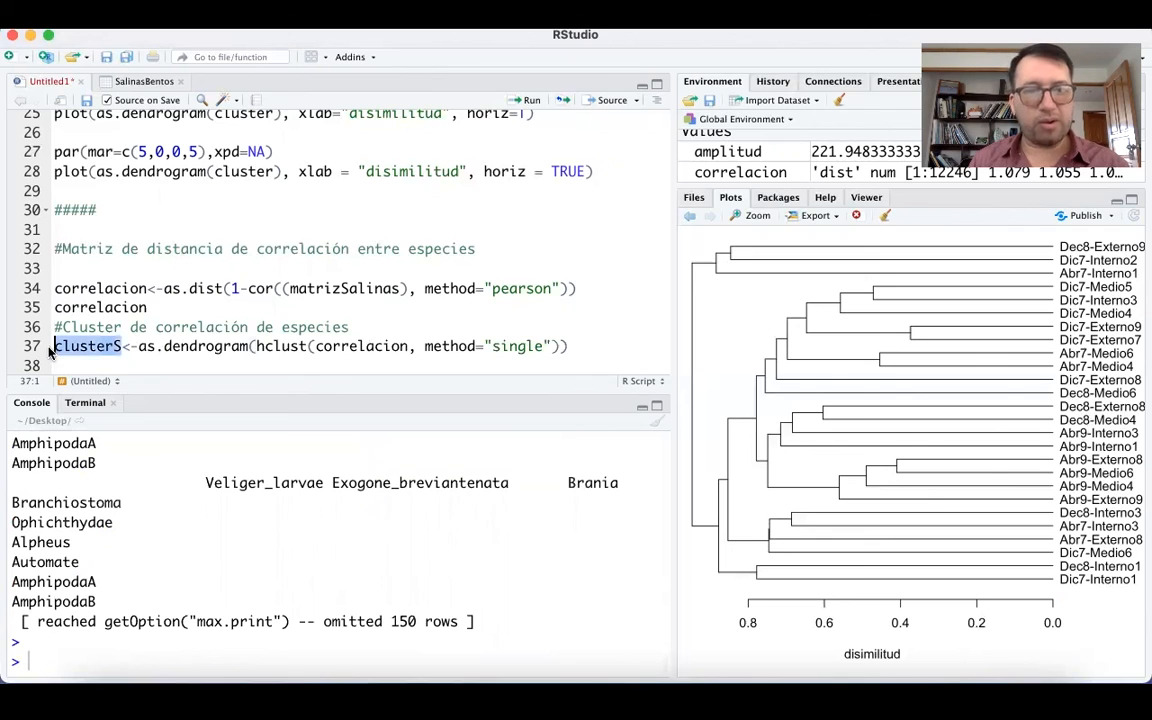
left_click(139, 346)
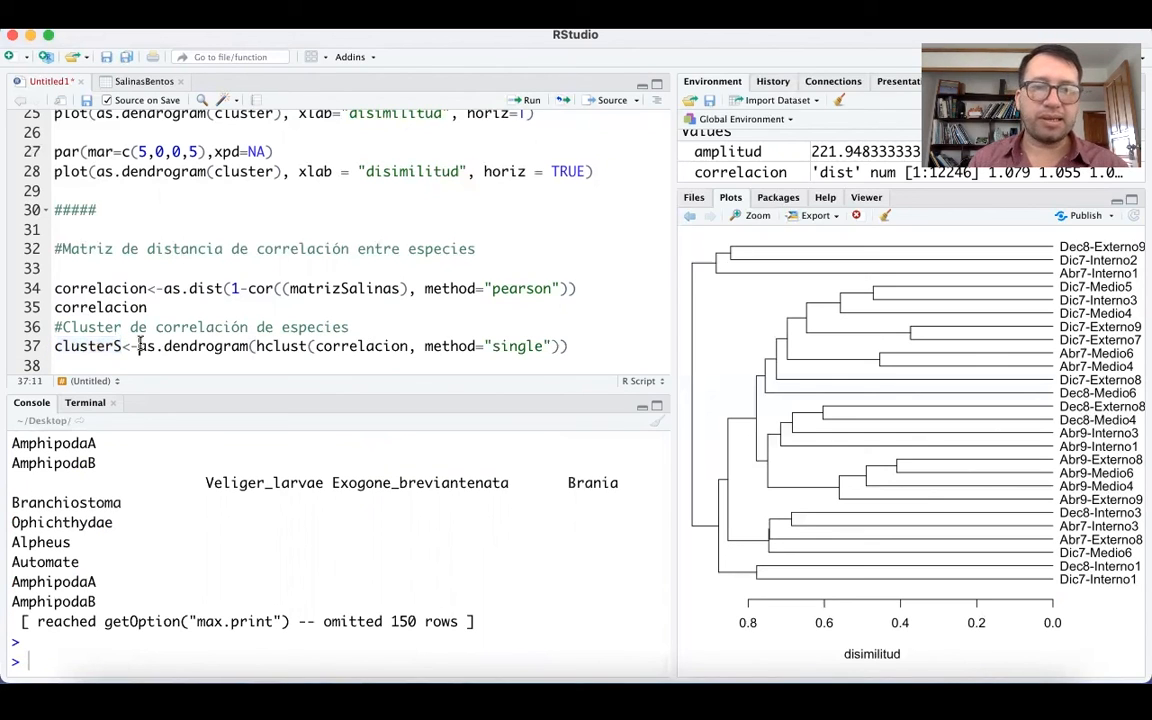
Review the clusterS expression on line 37, examining the hclust function, its correlacion argument and the method="single" setting.
key("shift+Right")
key("shift+Right")
key("shift+Right")
key("shift+Right")
key("Left")
key("Right")
key("Right")
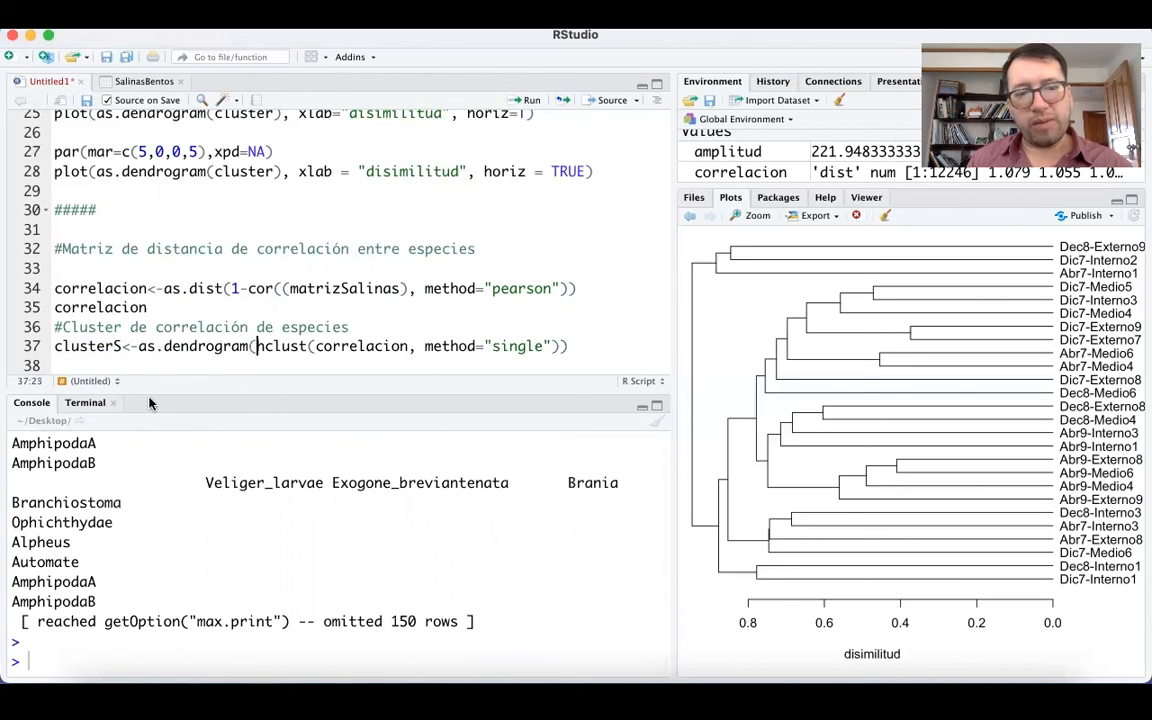
key("shift+Right")
key("shift+Right")
key("shift+Right")
key("shift+Right")
key("shift+Right")
key("shift+Right")
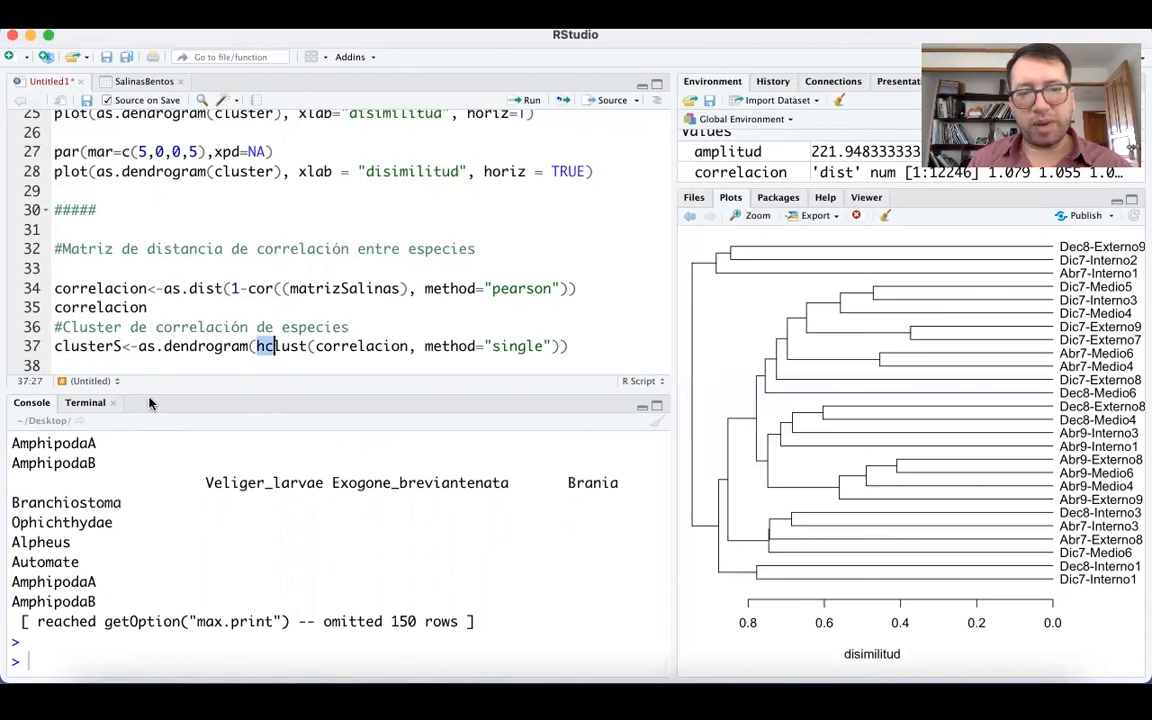
key("Left")
key("Left")
key("Left")
key("Left")
key("Left")
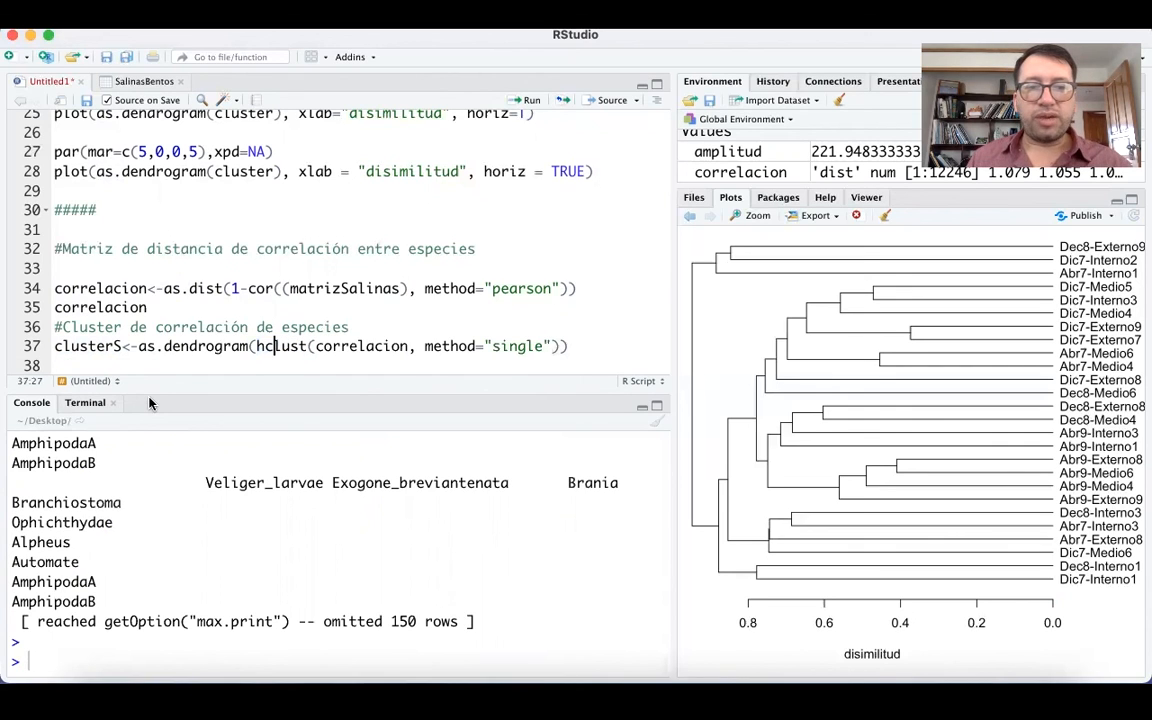
key("Left")
key("shift+Right")
key("shift+Right")
key("shift+Right")
key("shift+Right")
key("shift+Right")
key("shift+Right")
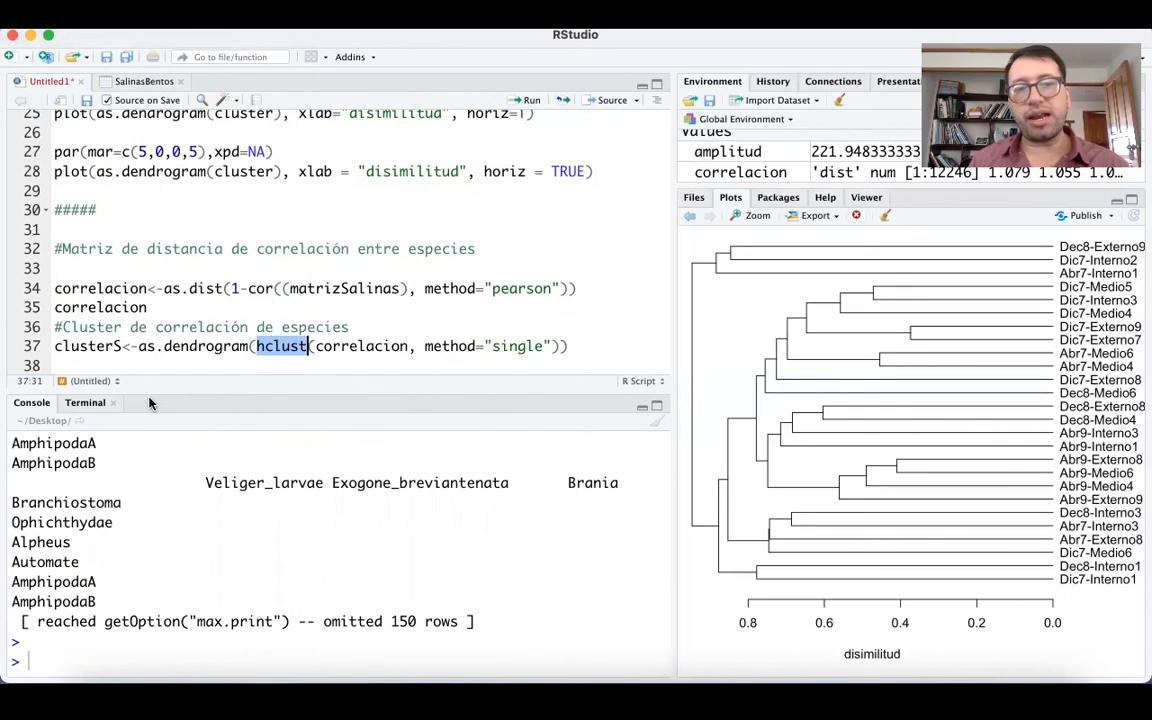
key("Right")
key("Right")
key("Left")
key("Right")
key("Right")
key("Left")
key("shift+Right")
key("shift+Right")
key("shift+Right")
key("shift+Right")
key("shift+Right")
key("shift+Right")
key("shift+Right")
key("shift+Right")
key("shift+Right")
key("shift+Right")
key("shift+Right")
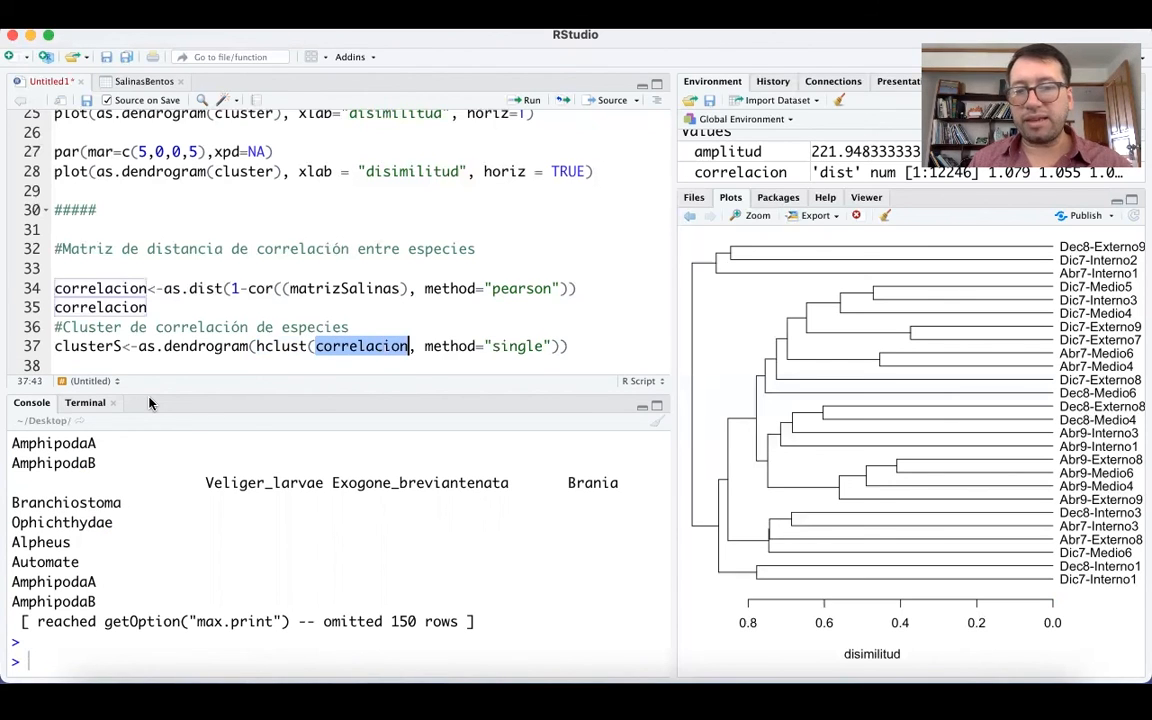
key("Right")
key("Right")
key("Right")
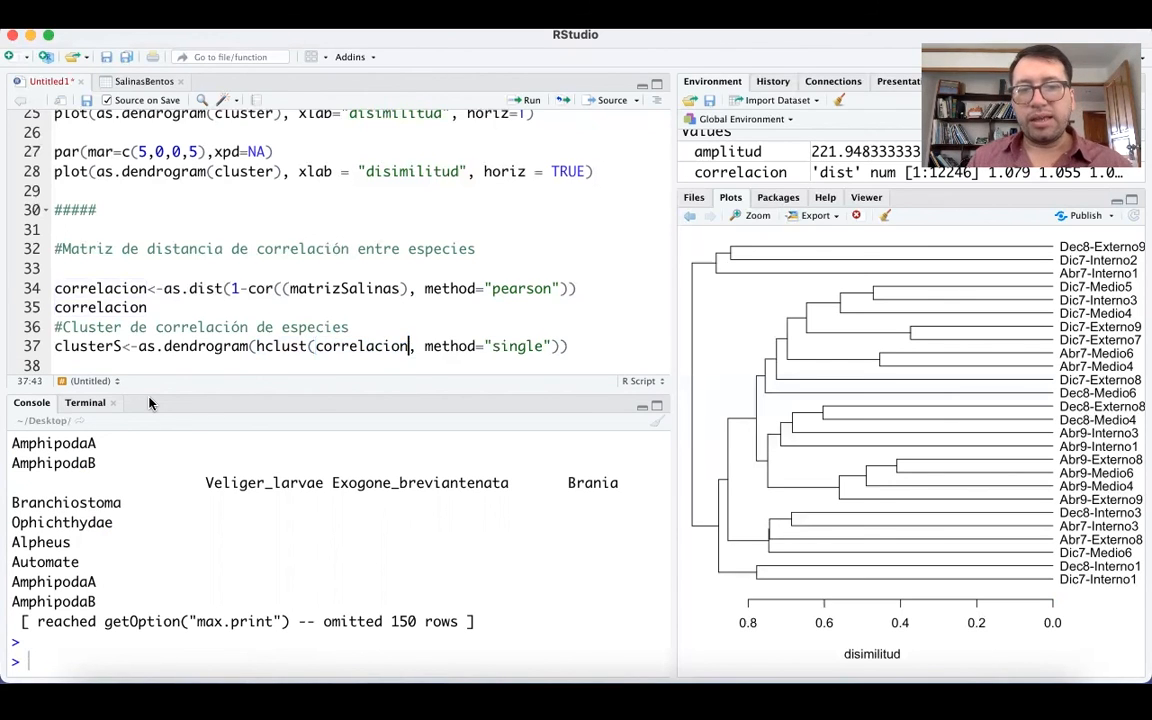
key("shift+Right")
key("shift+Right")
key("shift+Right")
key("shift+Right")
key("shift+Right")
key("shift+Right")
key("shift+Right")
key("shift+Right")
key("shift+Right")
key("shift+Right")
key("shift+Right")
key("shift+Right")
key("shift+Right")
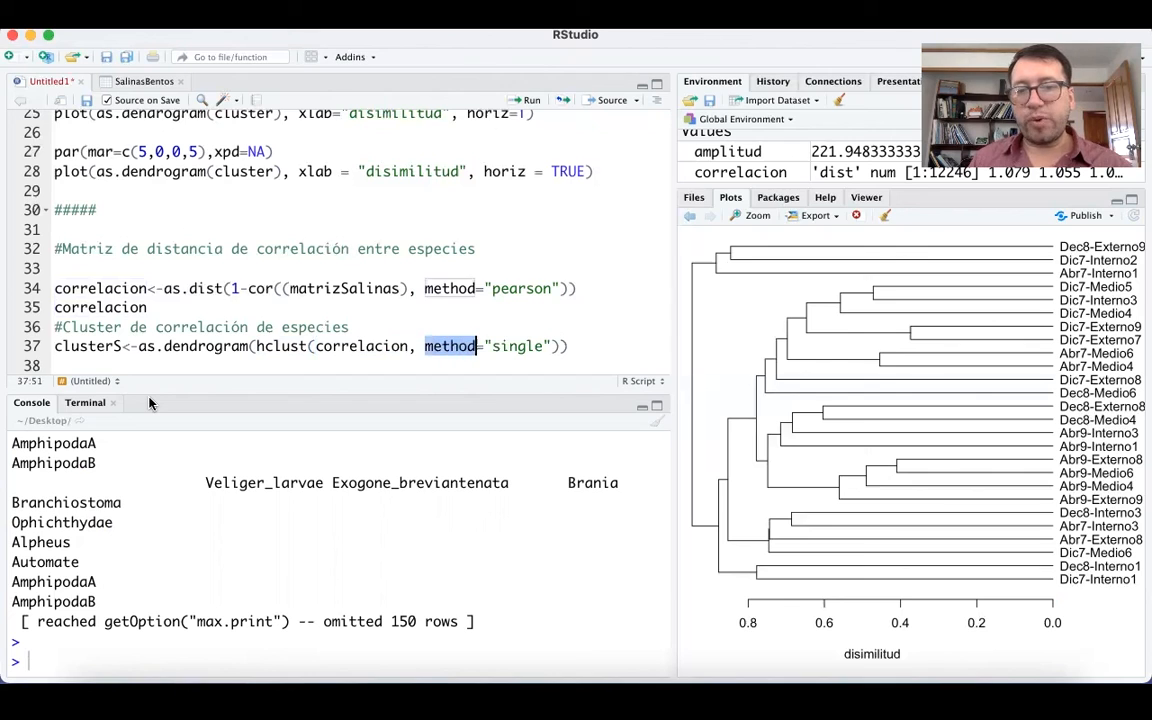
key("shift+Right")
key("shift+Right")
key("shift+Right")
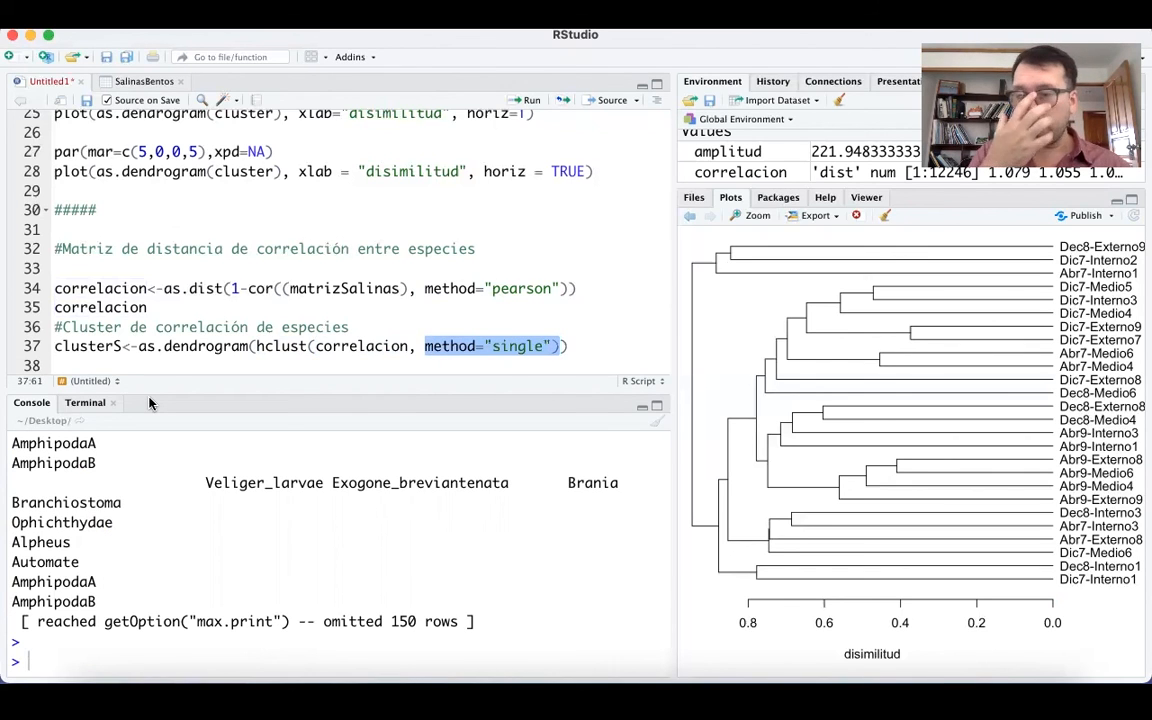
Run line 37 to create clusterS, and paste par(mar=c(5,0,0,5),xpd=NA, cex=0.5) and plot(clusterS, horiz = TRUE) on lines 38 and 39.
left_click(520, 101)
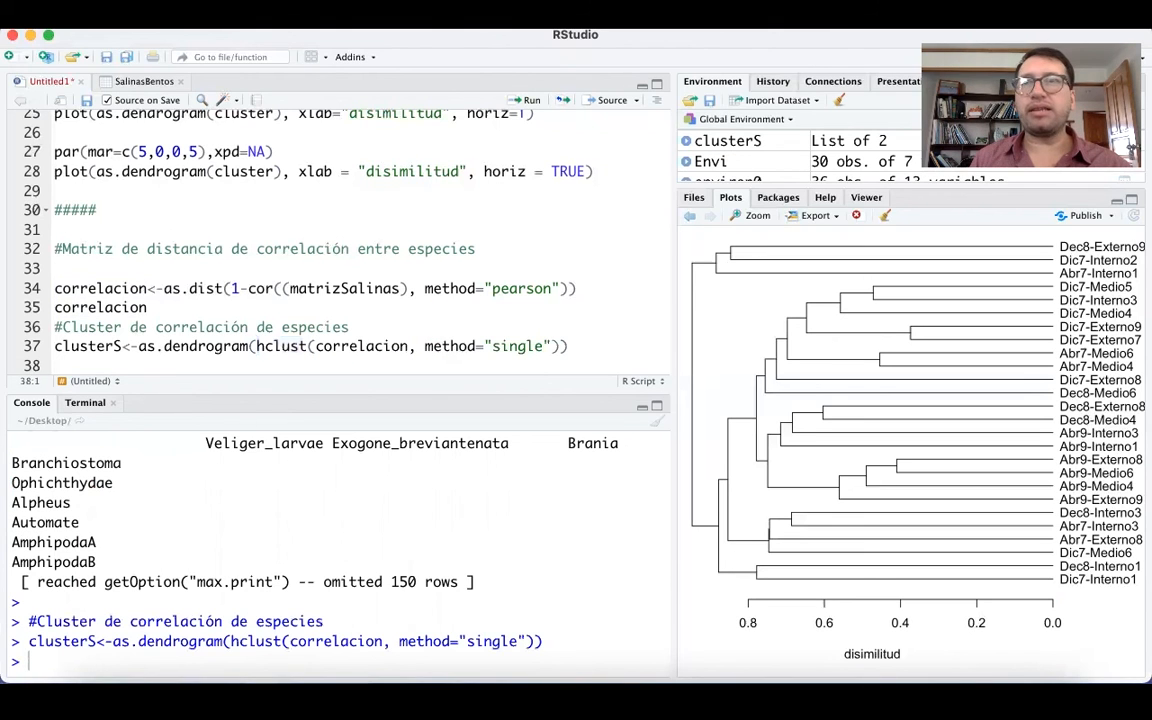
key("super+Tab")
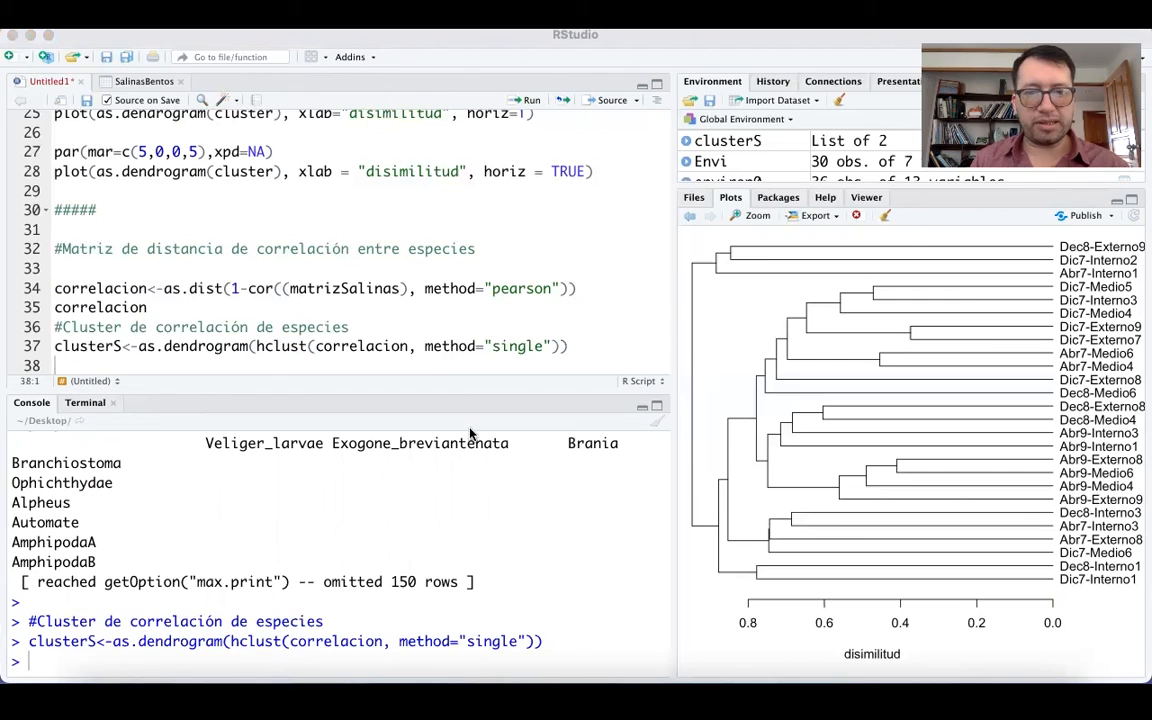
left_click(426, 366)
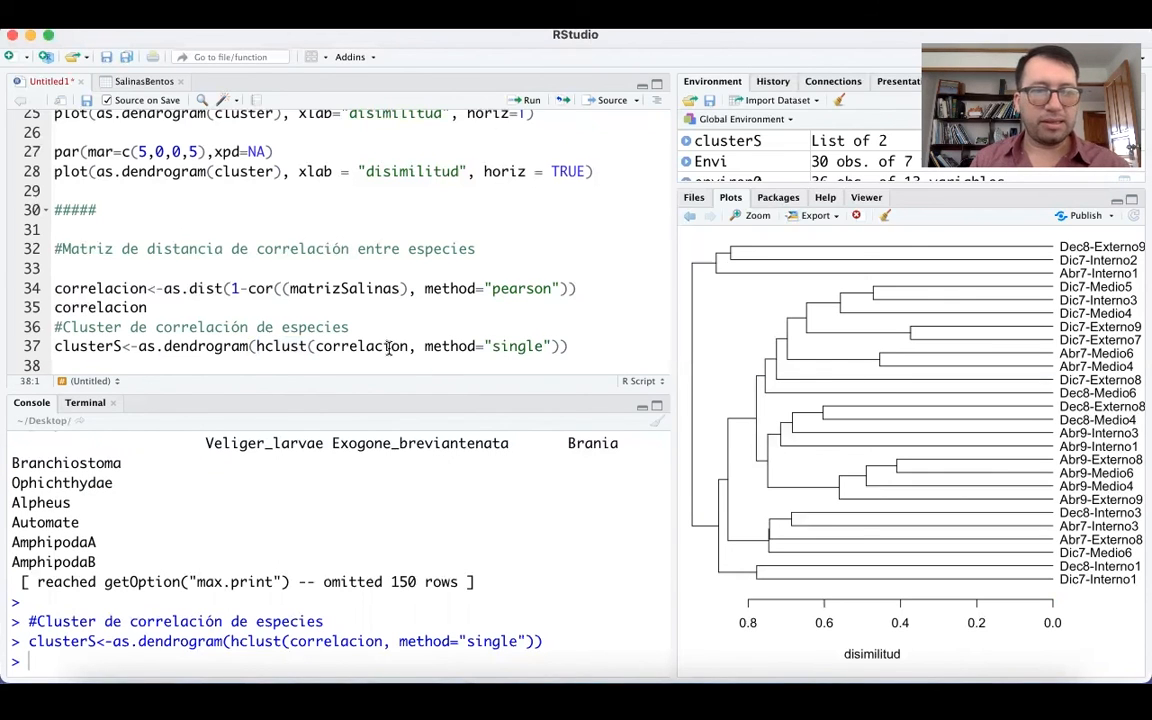
type("par(mar=c(5,0,0,5),xpd=NA, cex=0.5) plot(clusterS, horiz = TRUE)")
Go over the pasted par and plot arguments and run plot(clusterS, horiz = TRUE) on line 39 to draw the species dendrogram.
left_click(108, 347)
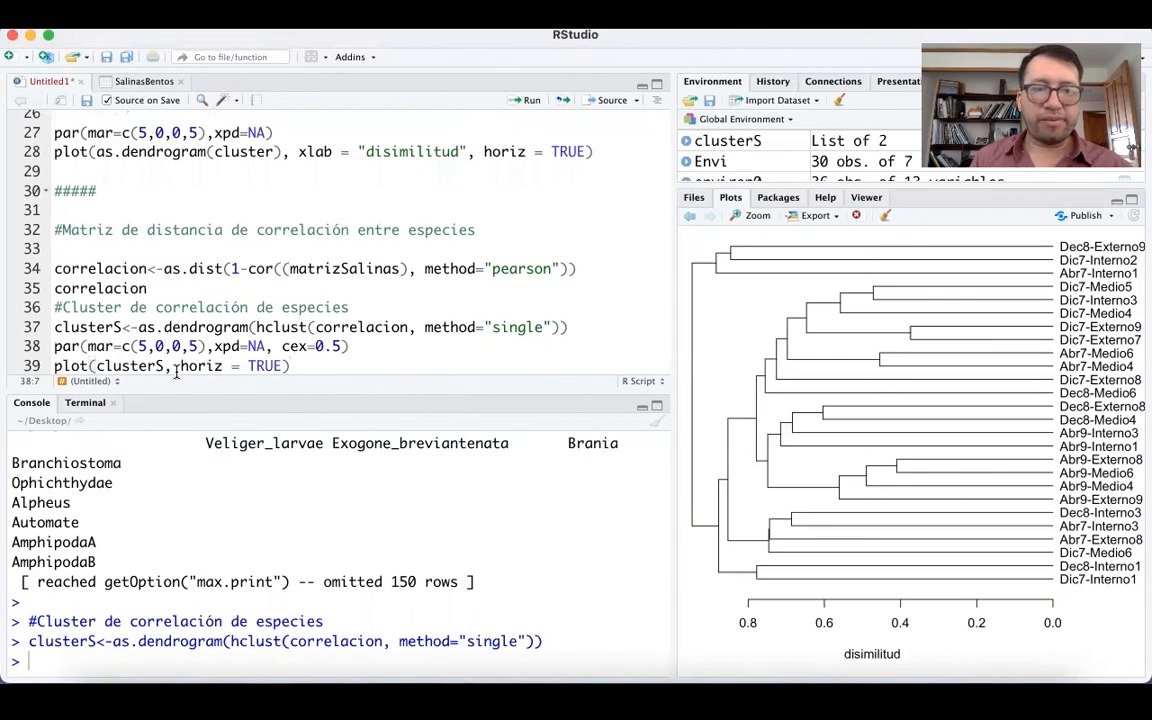
key("Right")
key("Right")
key("Right")
key("Right")
key("Right")
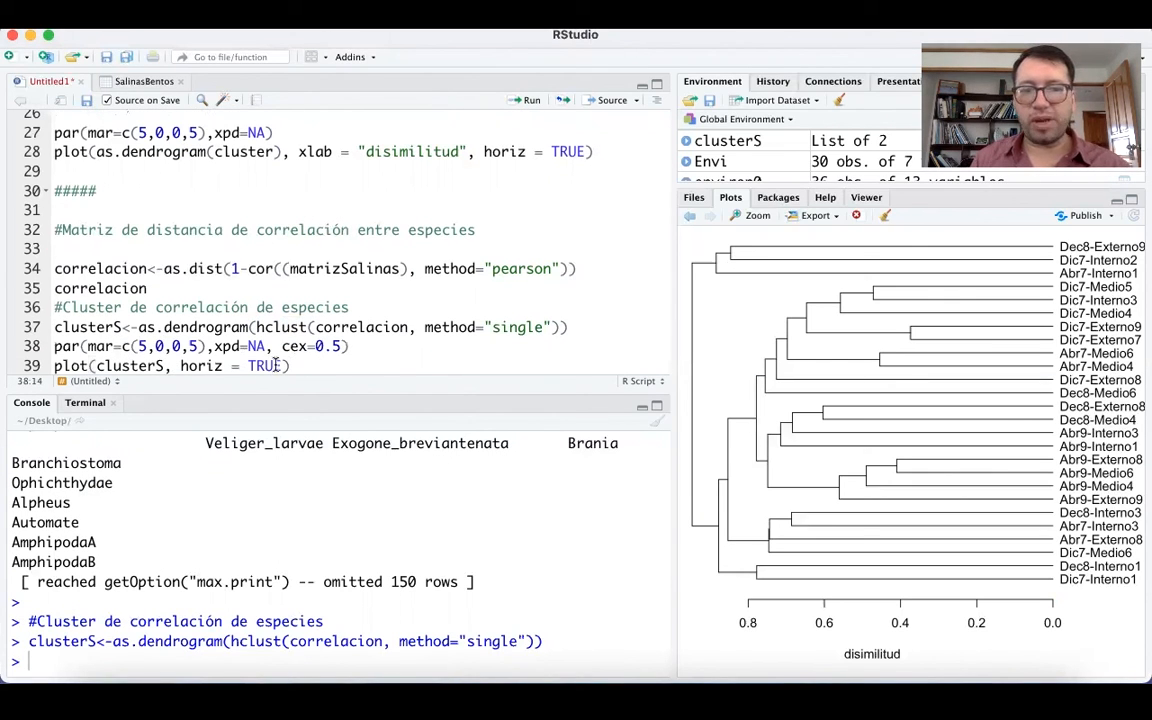
left_click(96, 367)
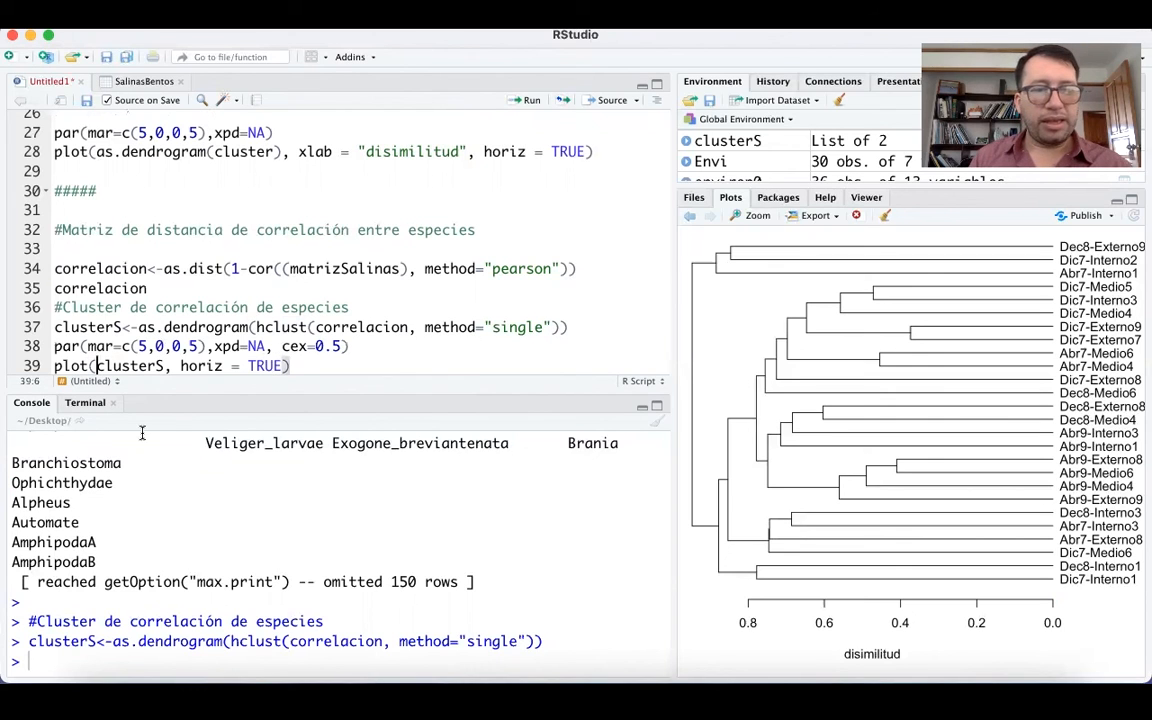
key("Right")
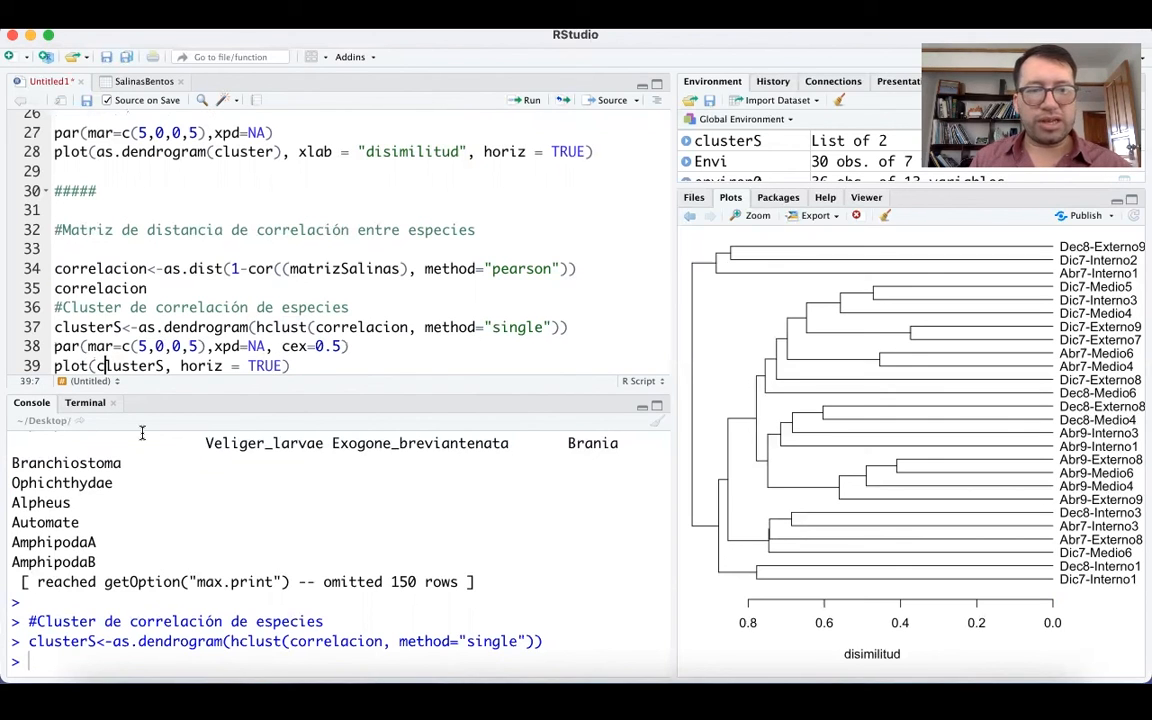
key("Right")
key("Right")
left_click_drag(180, 366, 249, 368)
left_click(224, 369)
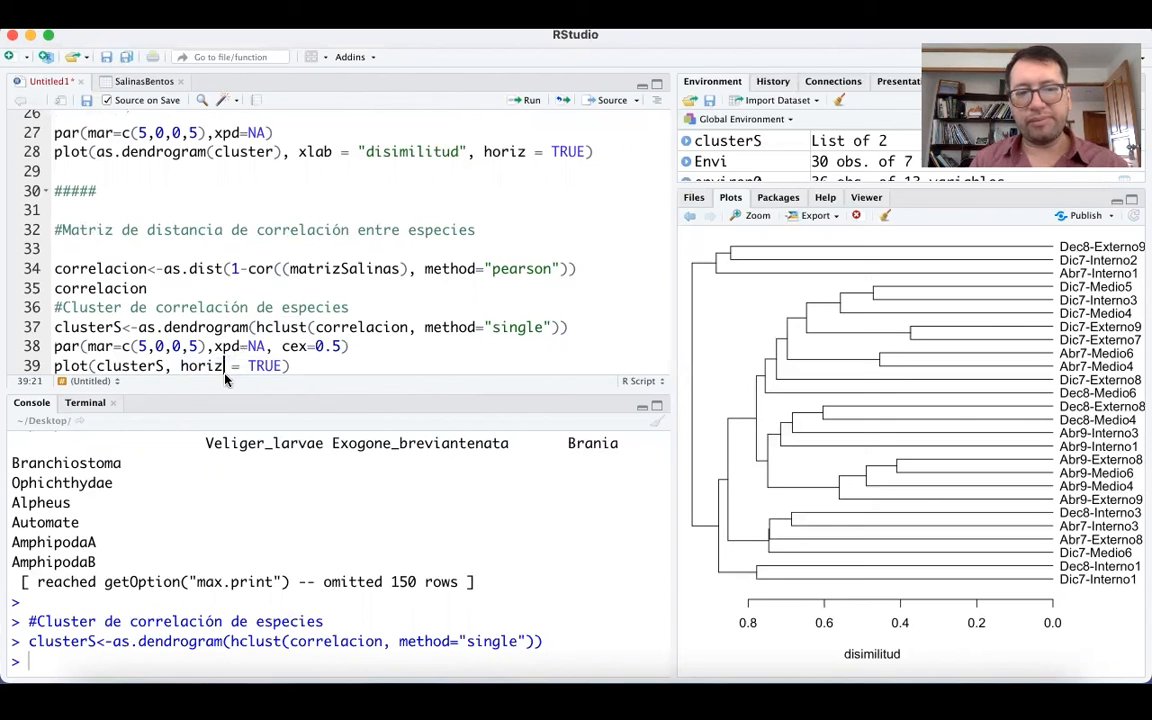
key("super+Return")
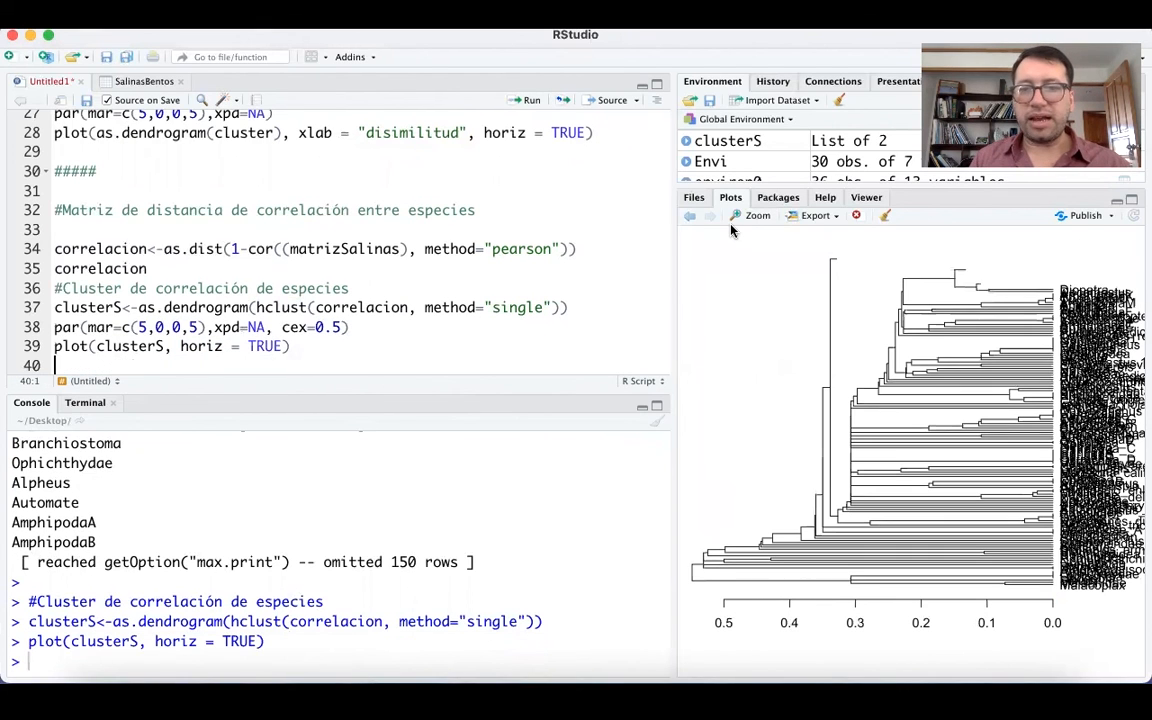
Open the species dendrogram in an enlarged plot window, check the legibility of the species labels, and close the window.
left_click(741, 218)
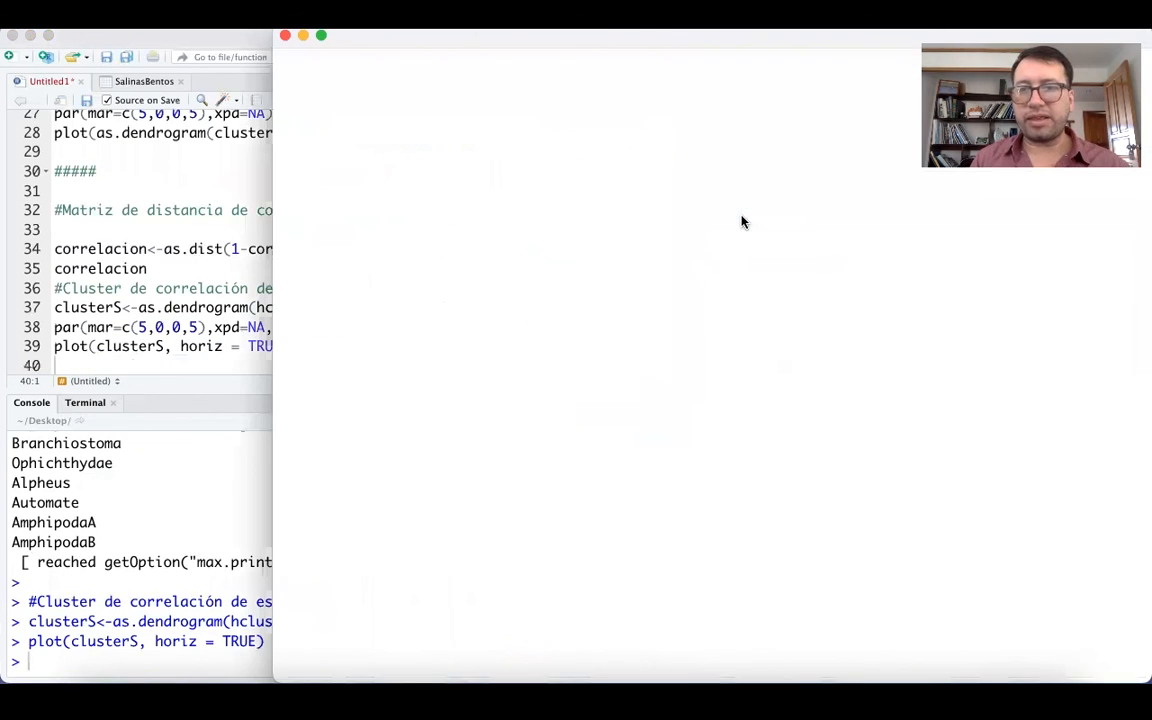
left_click_drag(651, 36, 391, 33)
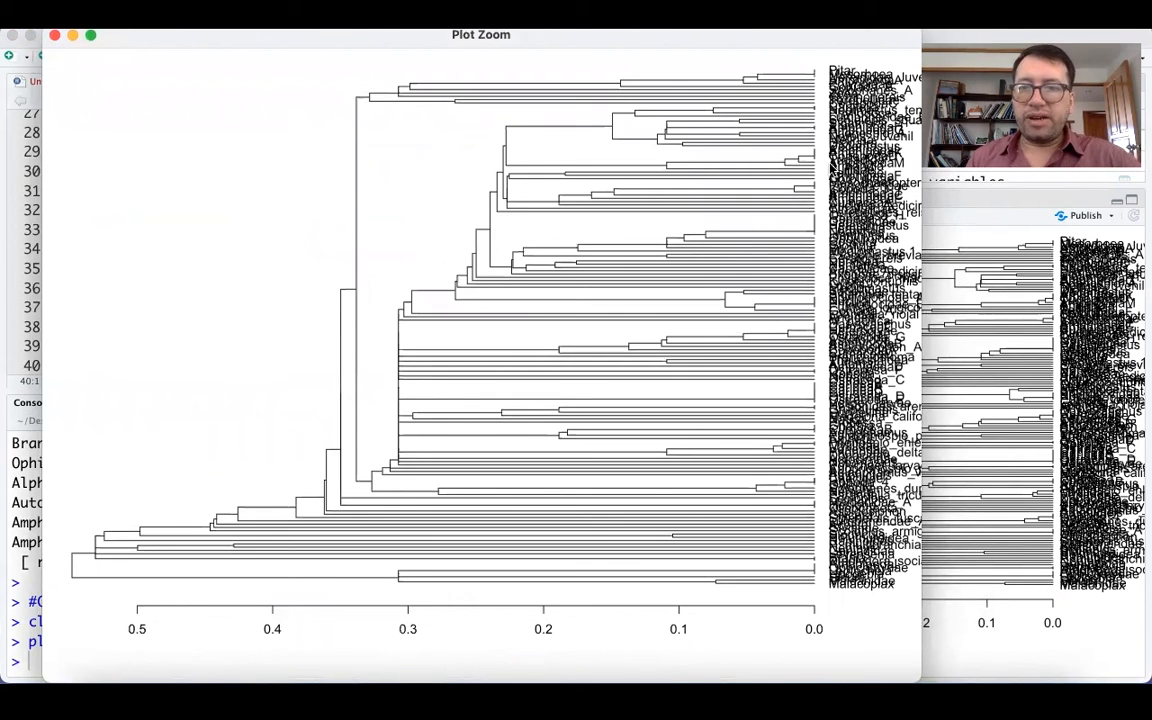
scroll(829, 163, "up", 5)
scroll(829, 163, "right", 2)
scroll(829, 163, "up", 3)
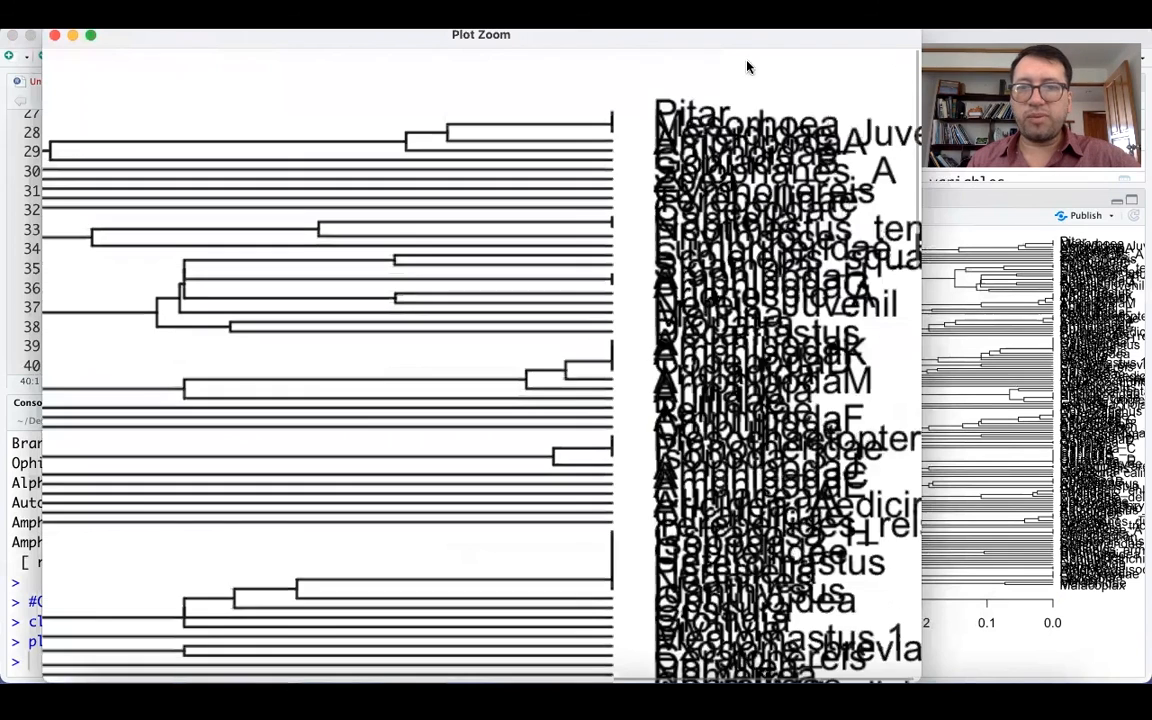
scroll(768, 216, "down", 5)
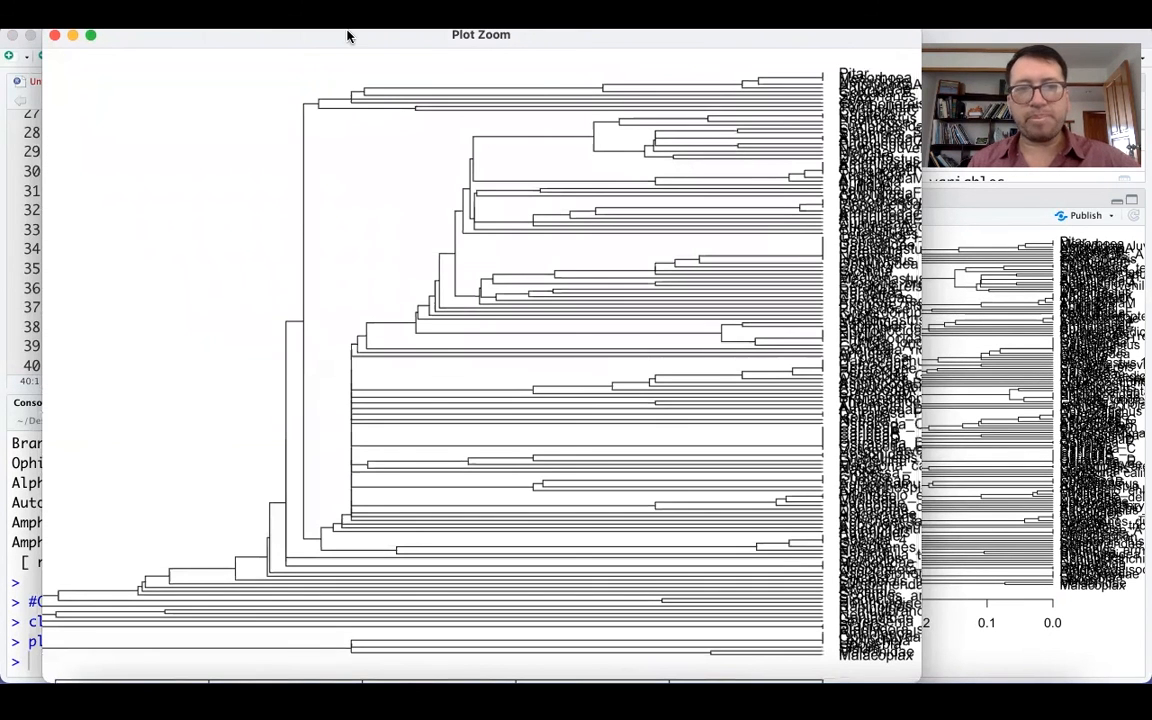
left_click_drag(362, 41, 388, 41)
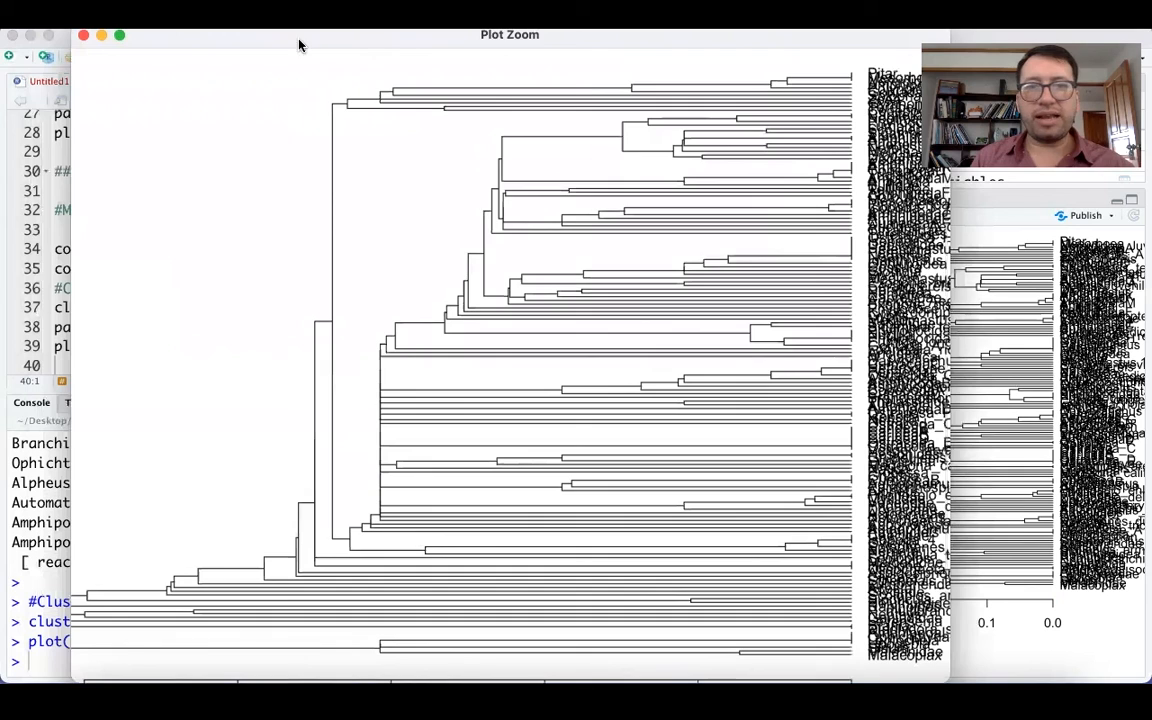
left_click(86, 34)
Set cex to 0.3 in the par call on line 38, with a blank line below it, and rerun the par and plot lines.
left_click(341, 327)
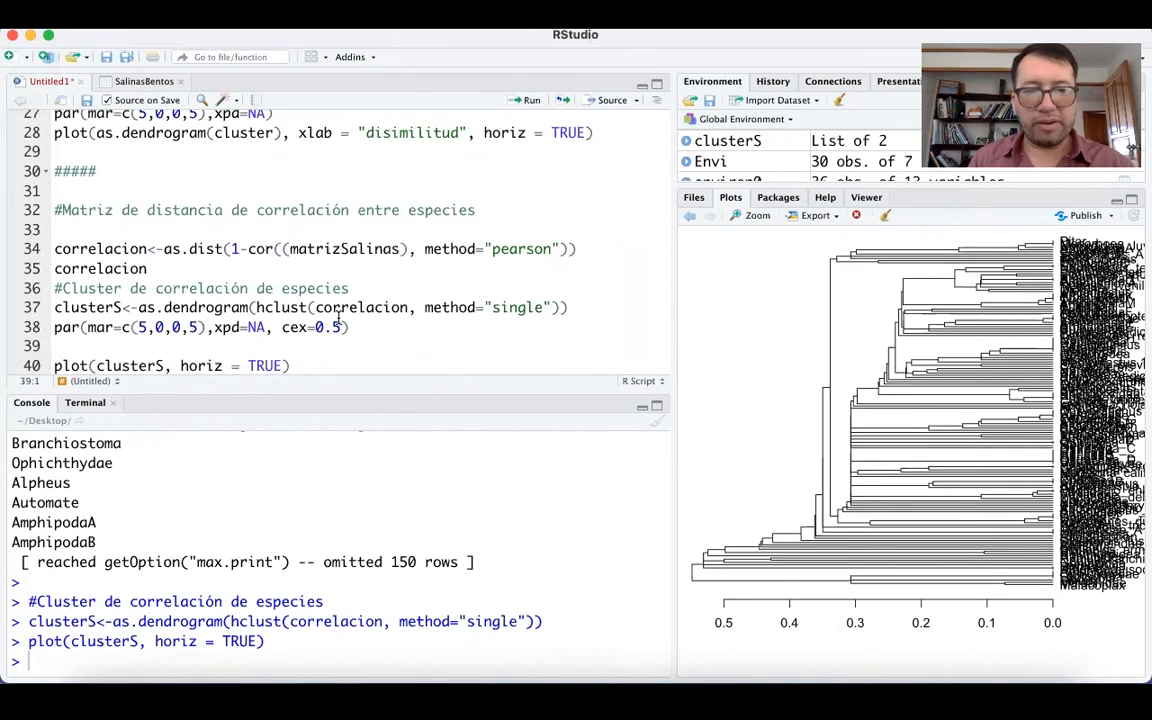
key("BackSpace")
type("3")
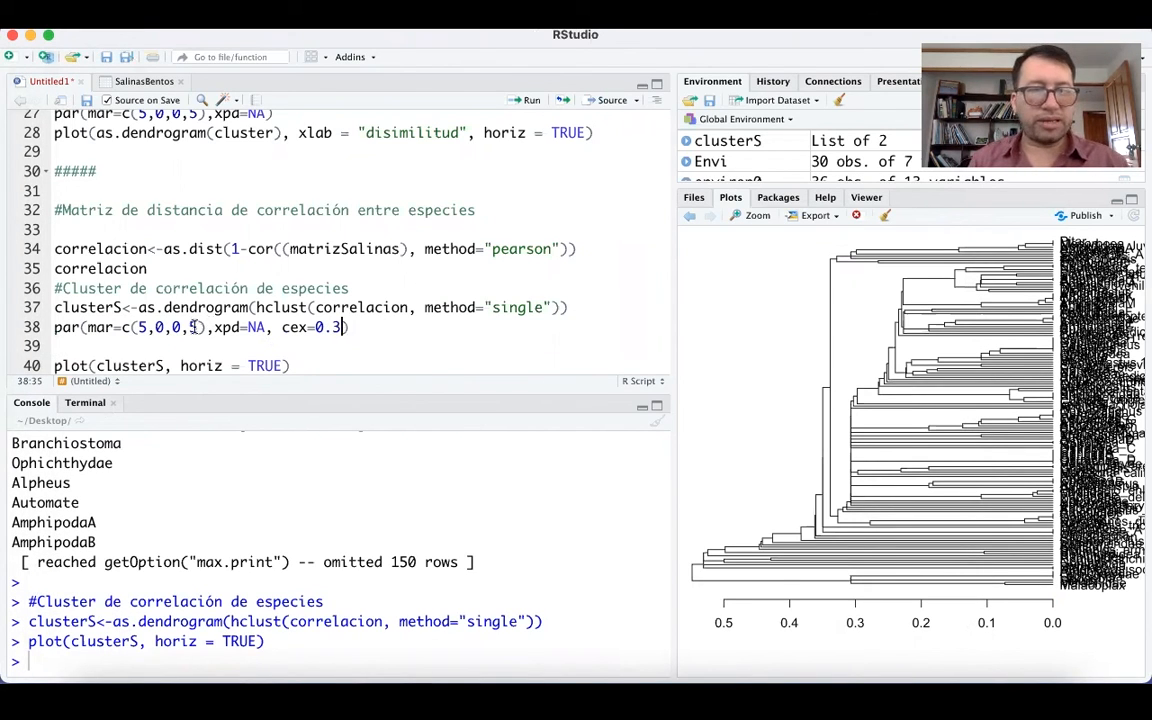
left_click(287, 327)
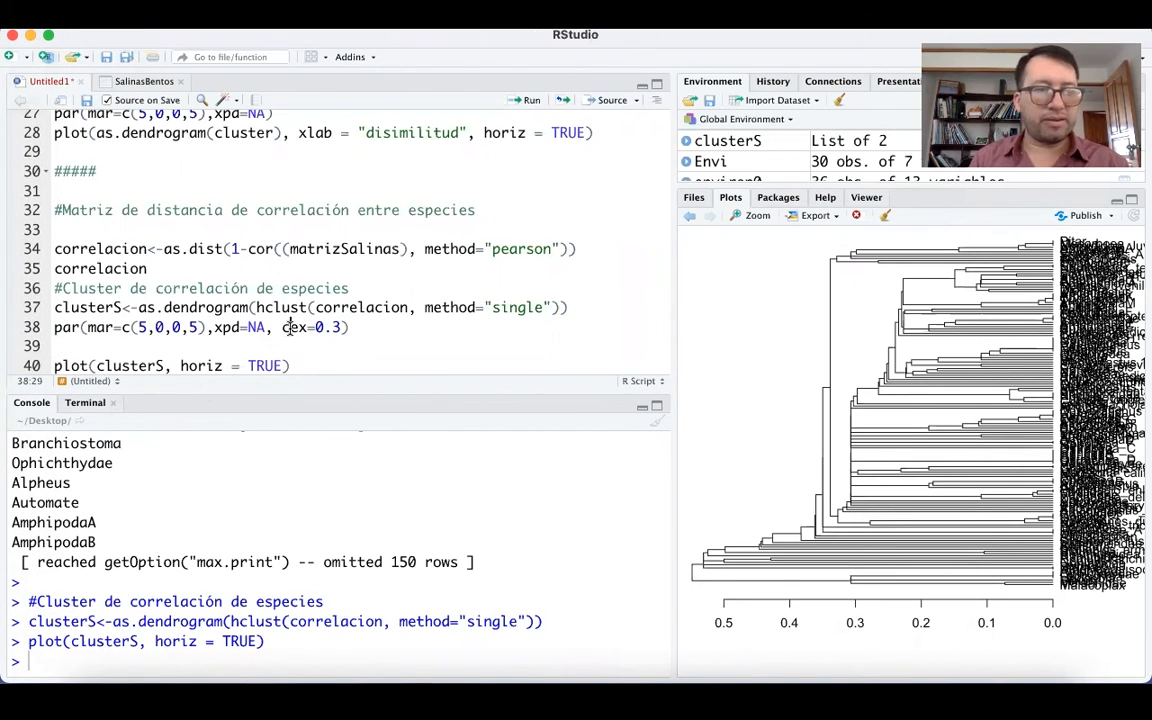
key("super+Return")
key("super+Return")
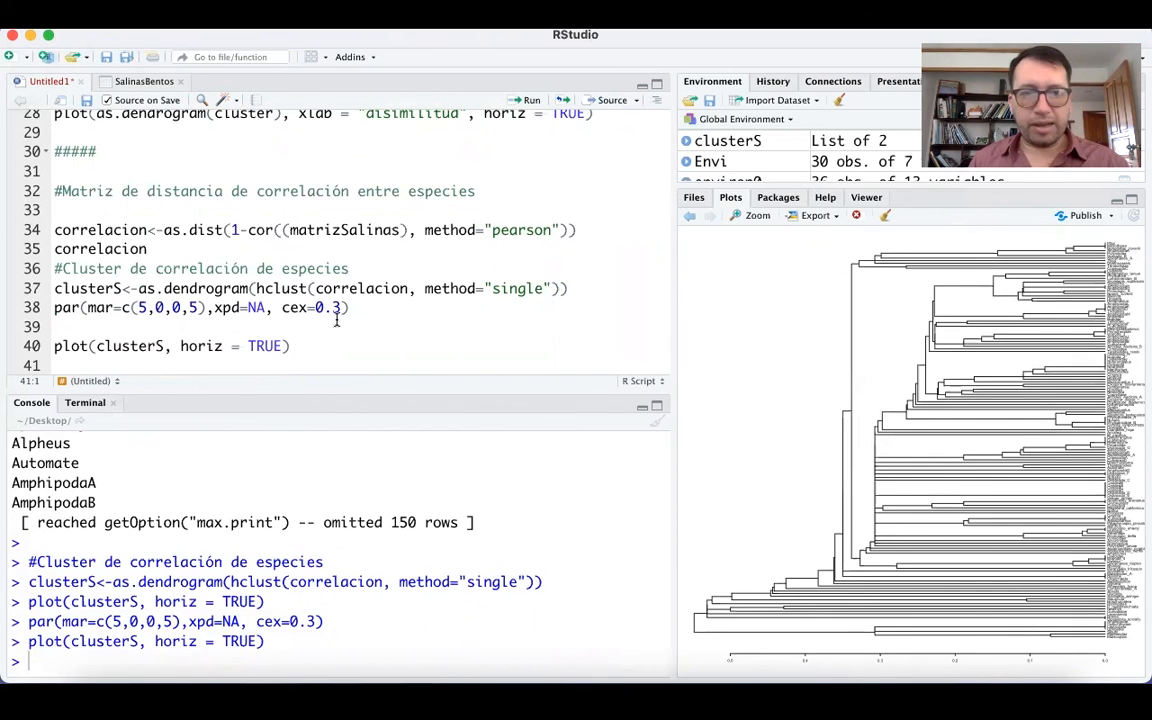
left_click_drag(282, 307, 341, 308)
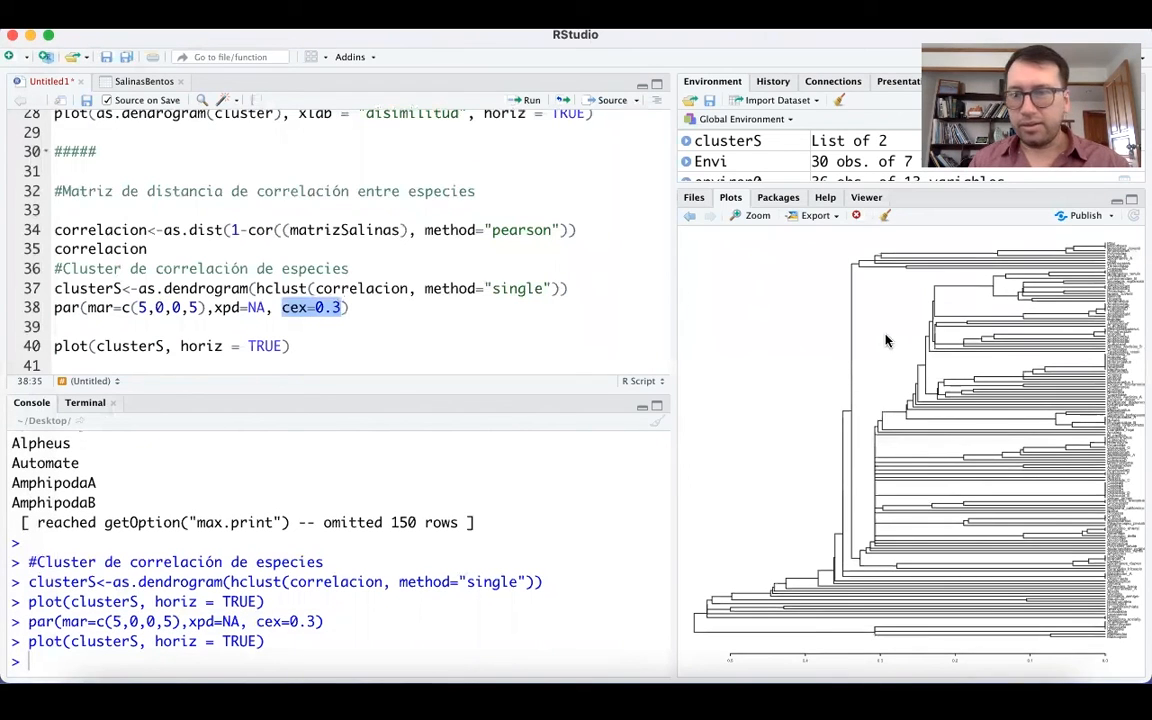
Open the redrawn dendrogram in an enlarged plot window and examine the species labels, their groupings and the distance axis.
left_click(752, 219)
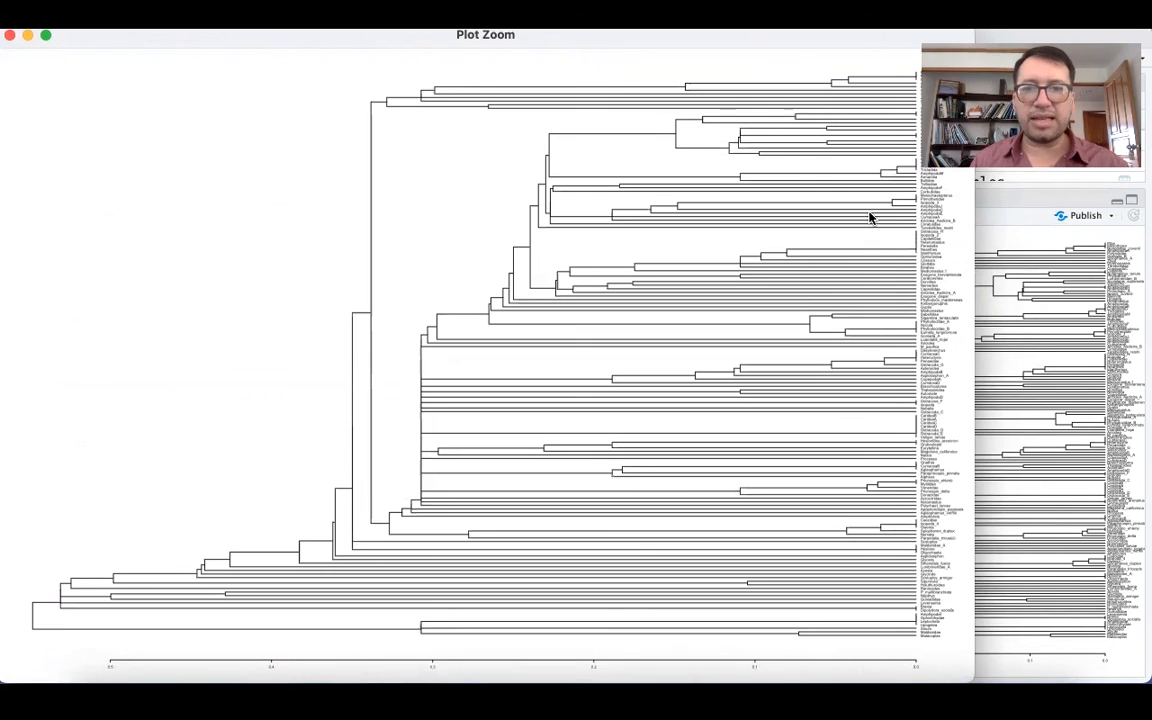
left_click_drag(757, 37, 665, 37)
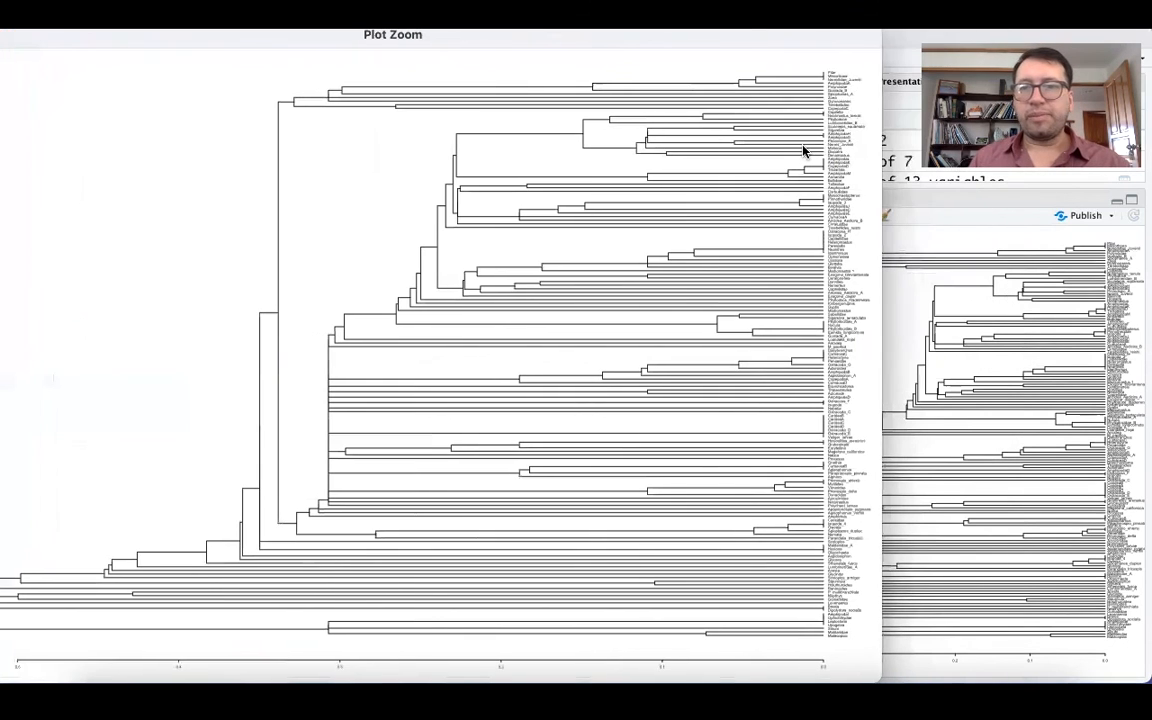
scroll(852, 117, "up", 3)
scroll(810, 128, "up", 5)
scroll(810, 128, "right", 4)
scroll(810, 128, "up", 1)
scroll(810, 128, "up", 1)
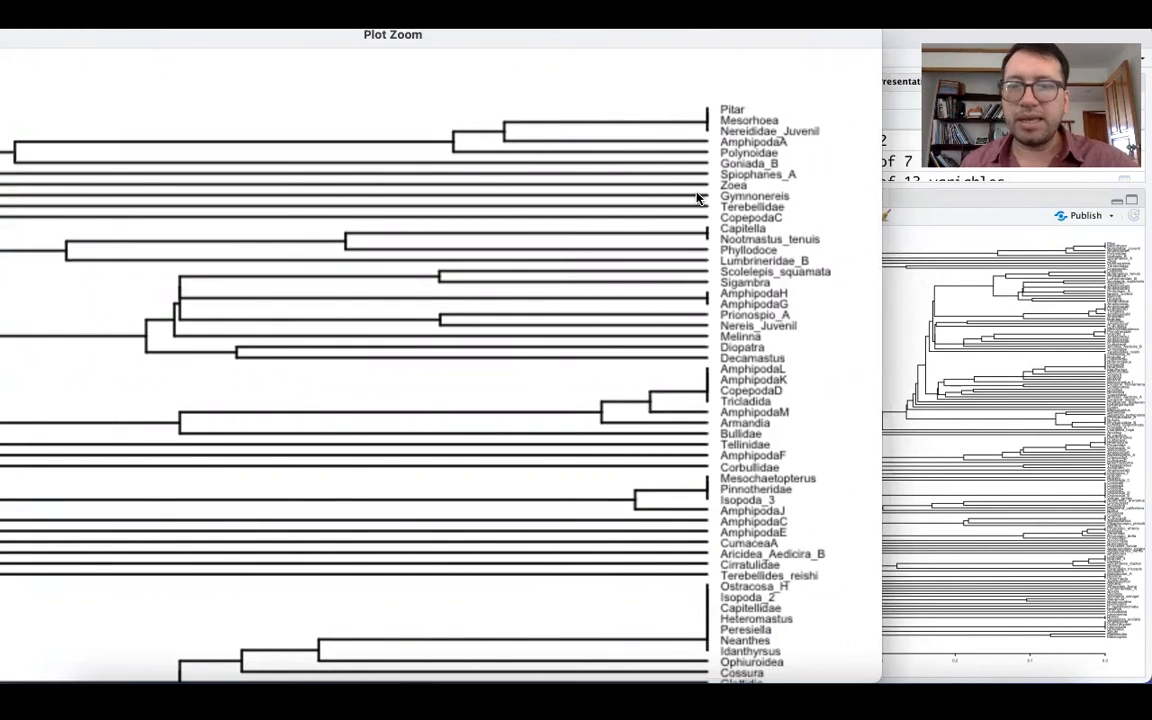
scroll(648, 298, "down", 2)
scroll(648, 298, "down", 4)
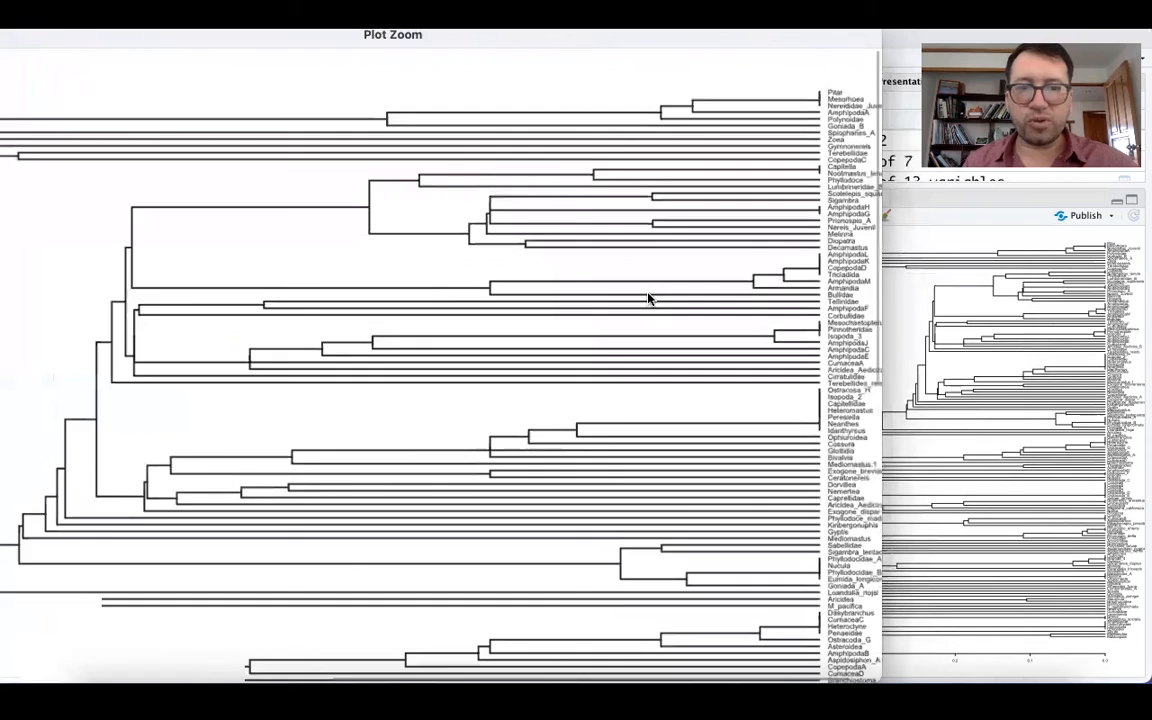
scroll(648, 298, "down", 3)
scroll(180, 186, "down", 3)
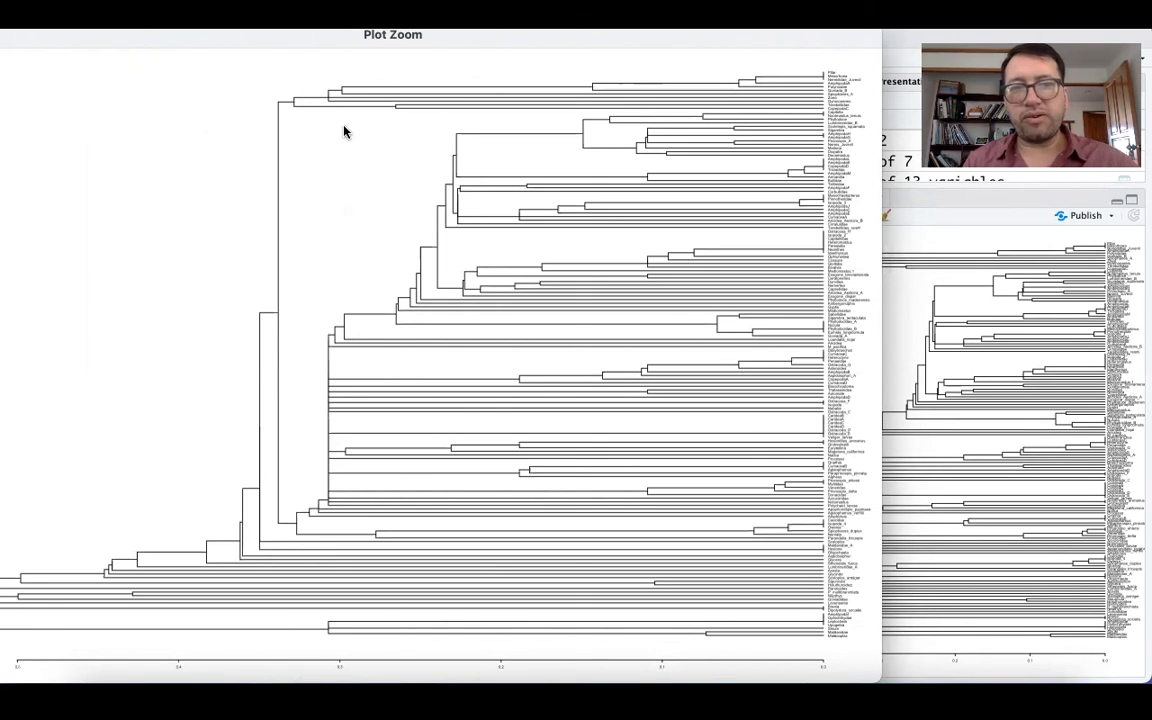
scroll(343, 131, "up", 5)
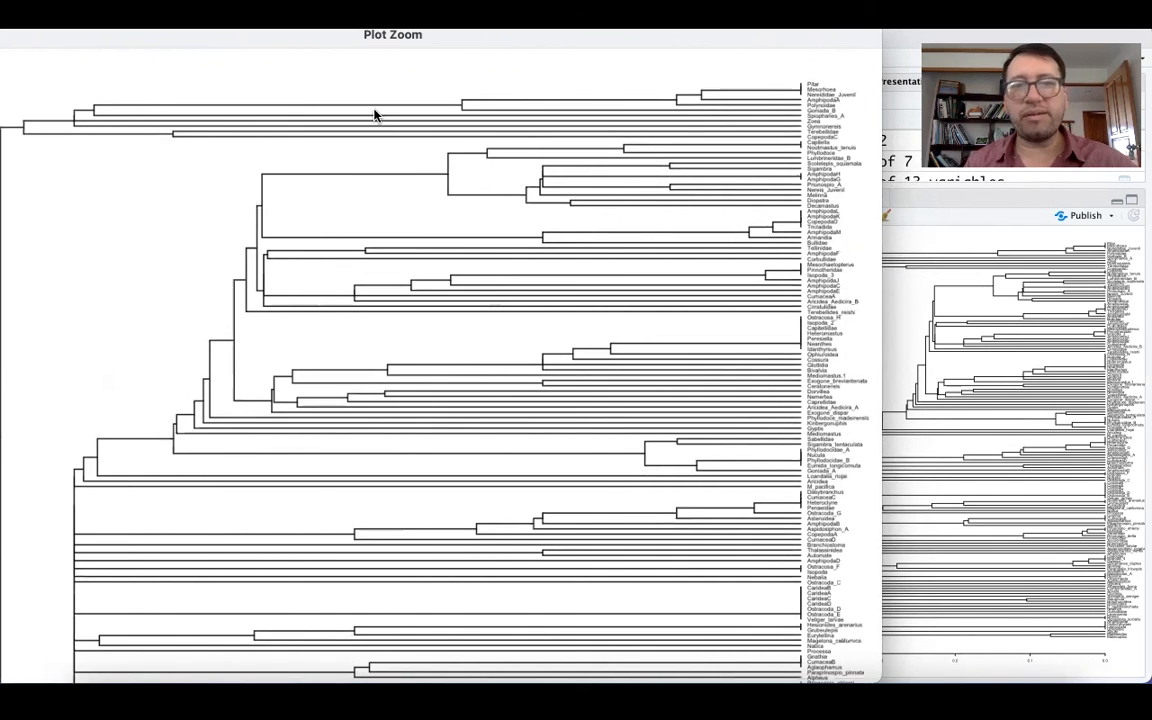
scroll(374, 114, "down", 3)
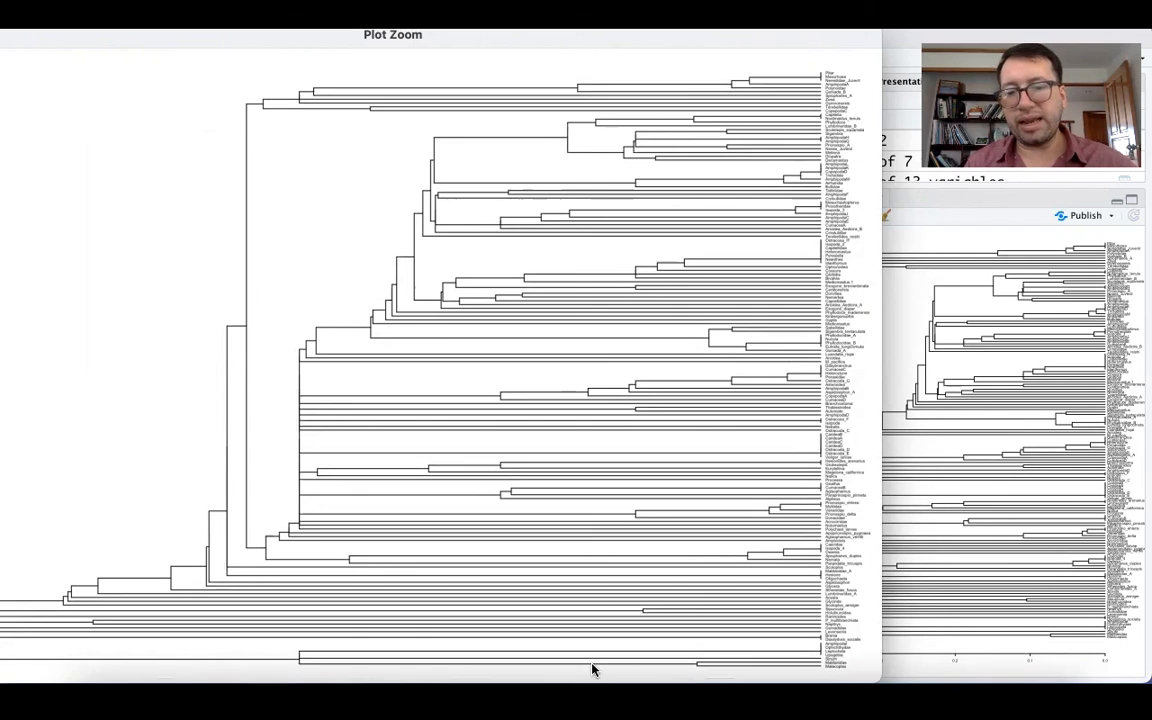
scroll(571, 628, "down", 2)
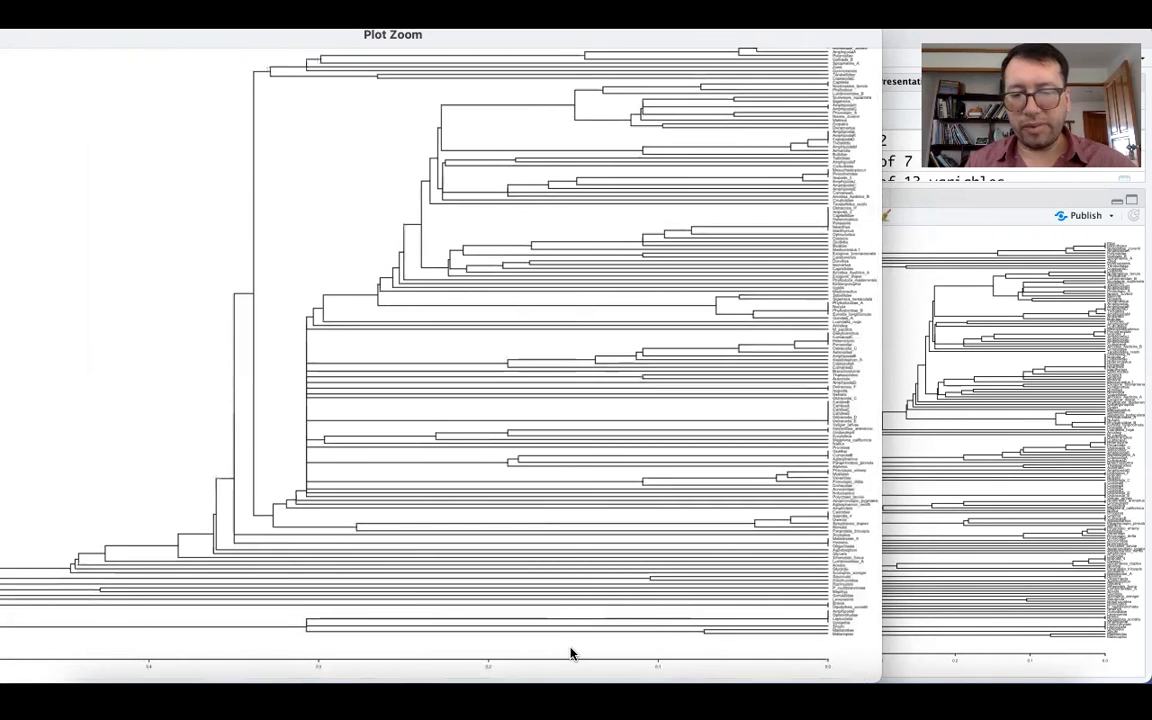
Examine the species names and their groupings in the upper clusters of the dendrogram at a magnification where the labels are readable.
scroll(571, 653, "up", 3)
scroll(571, 653, "right", 2)
scroll(571, 651, "up", 1)
scroll(571, 650, "down", 1)
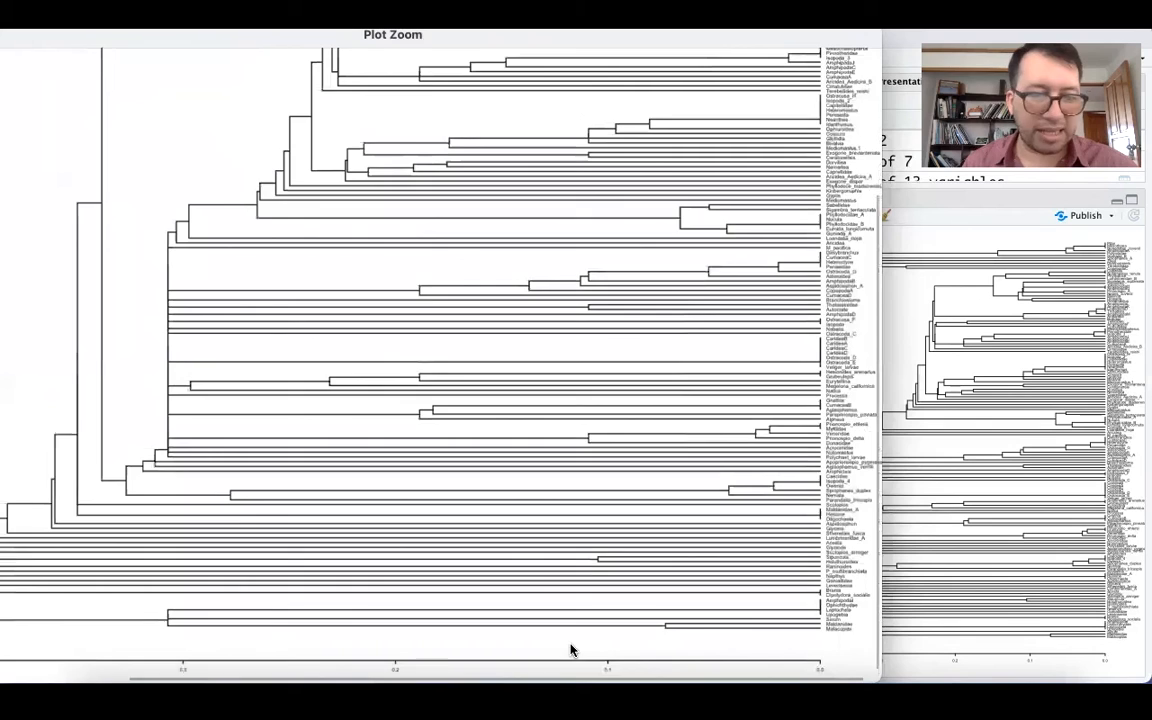
scroll(630, 216, "up", 5)
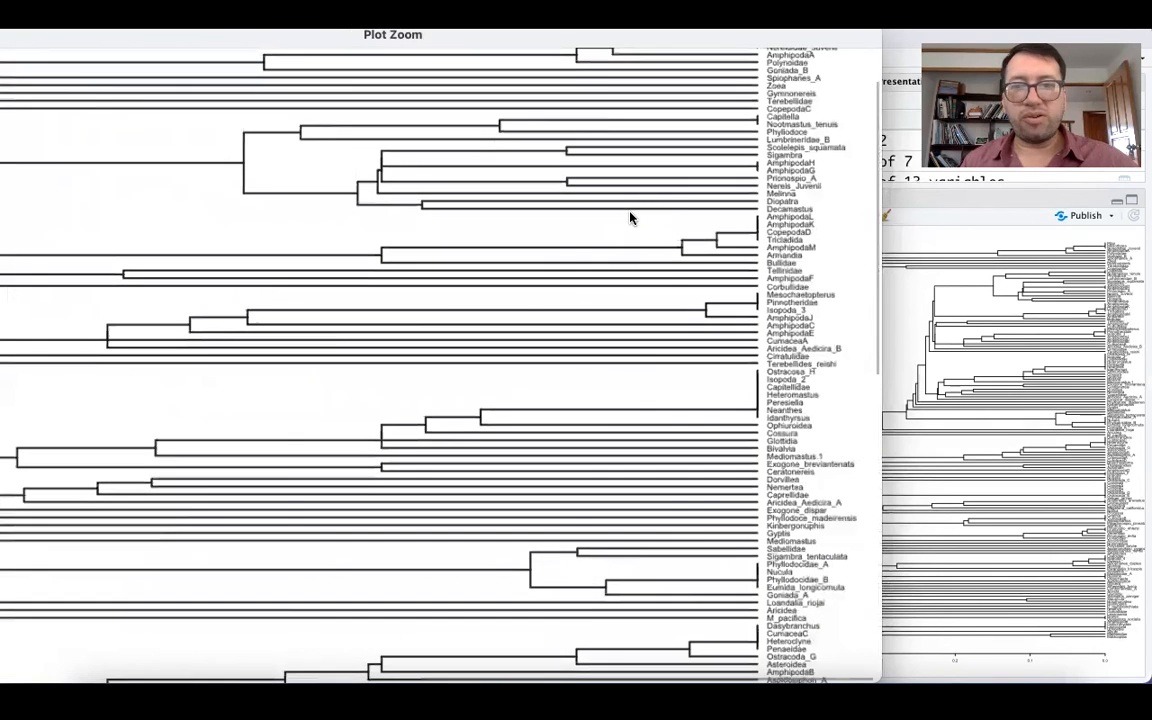
scroll(774, 120, "up", 2)
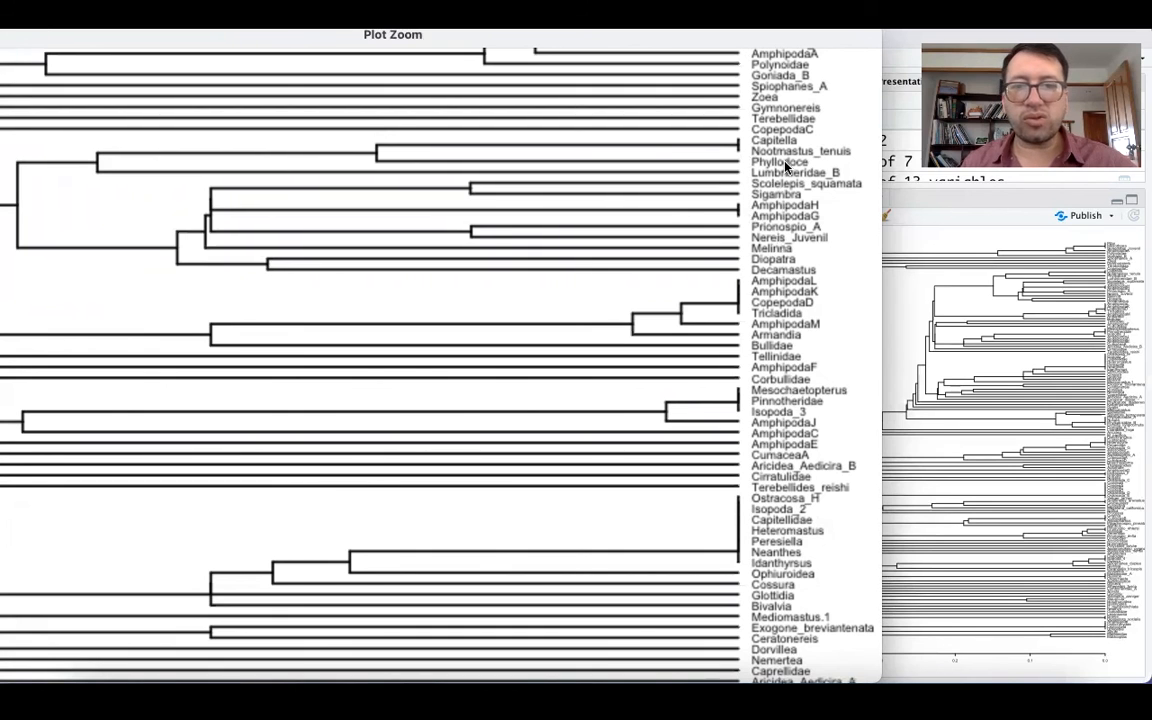
scroll(720, 235, "down", 3)
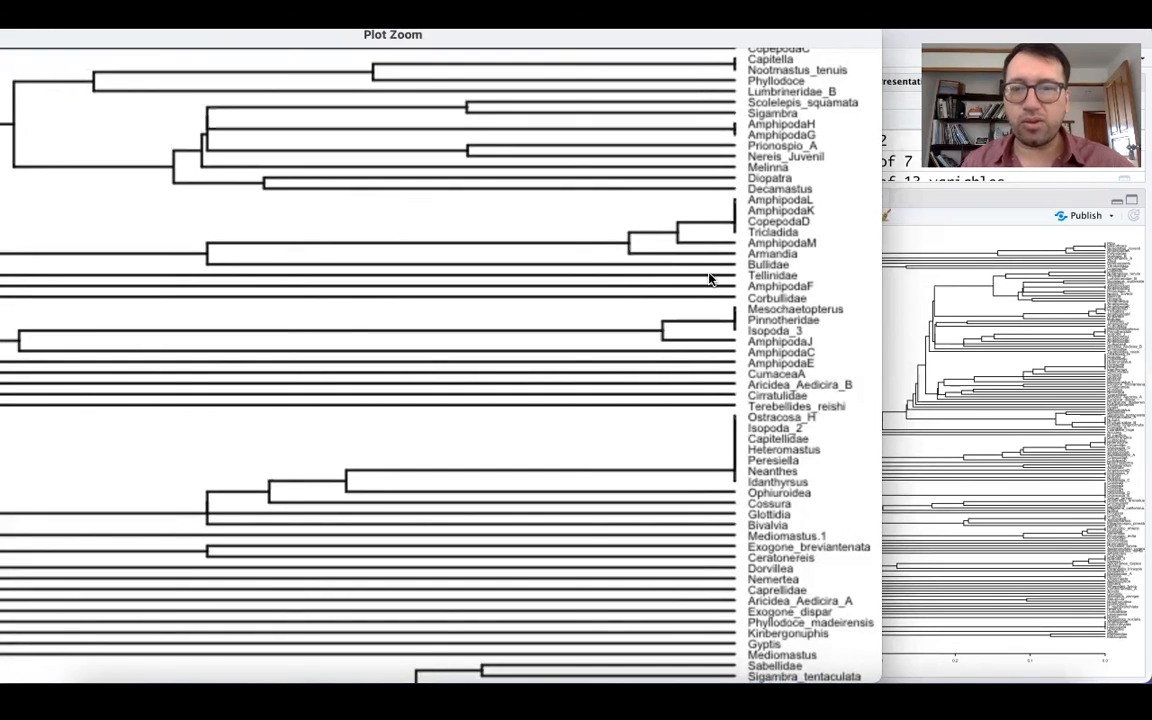
Review the whole species dendrogram out to its root and switch to the PowerPoint cluster analysis slide comparing Modo Q and Modo R.
scroll(711, 280, "down", 5)
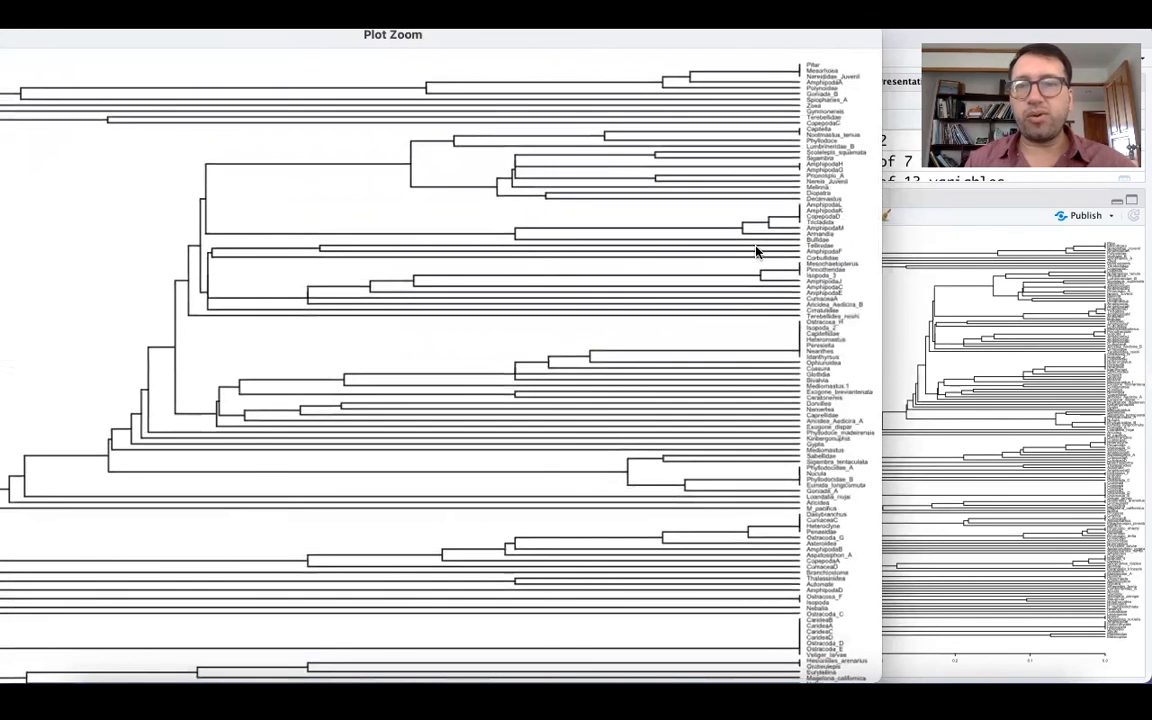
scroll(556, 412, "down", 3)
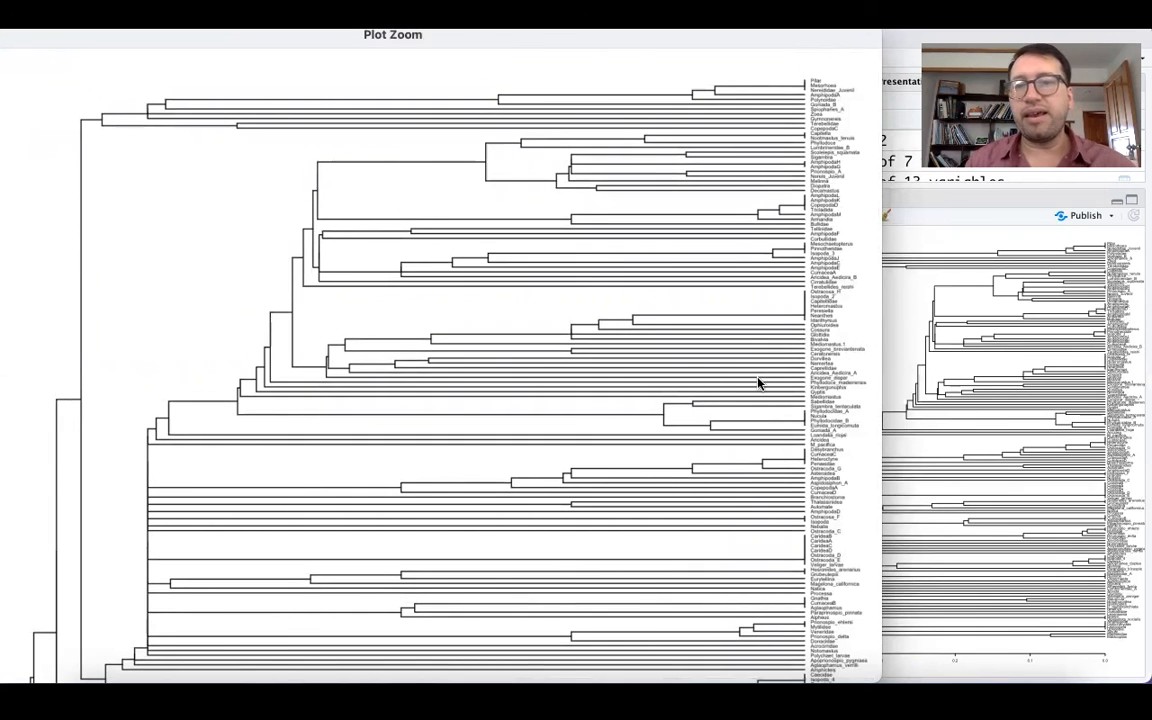
scroll(625, 419, "down", 5)
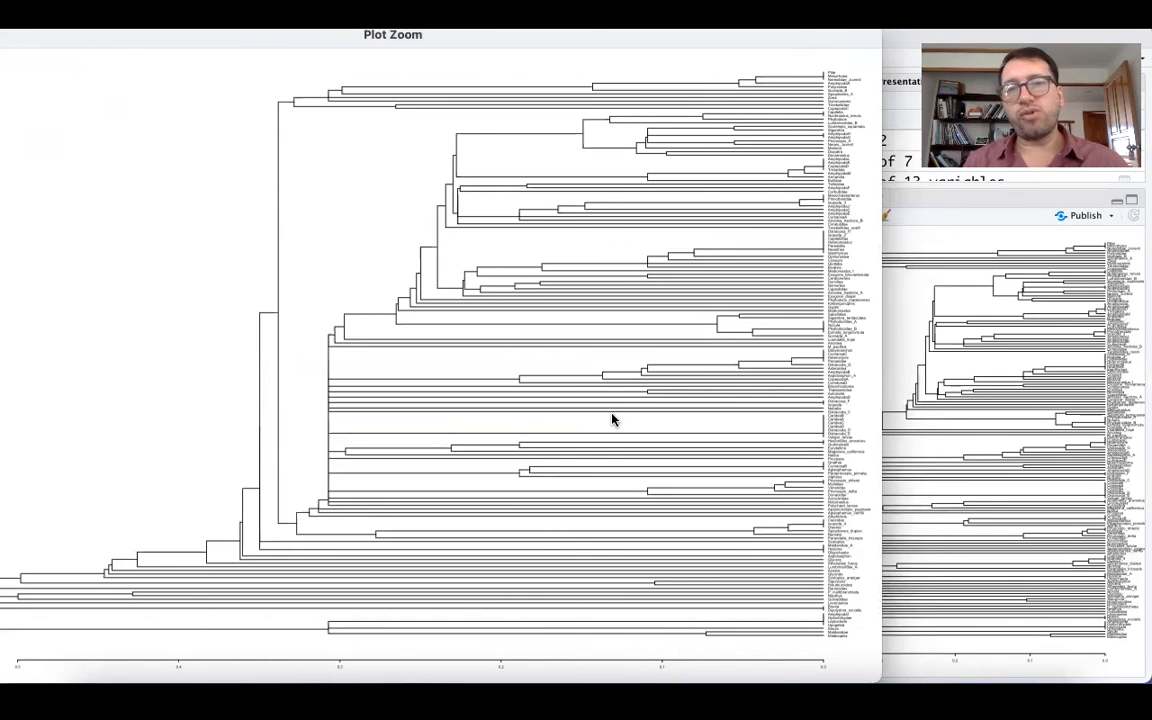
left_click_drag(200, 44, 313, 45)
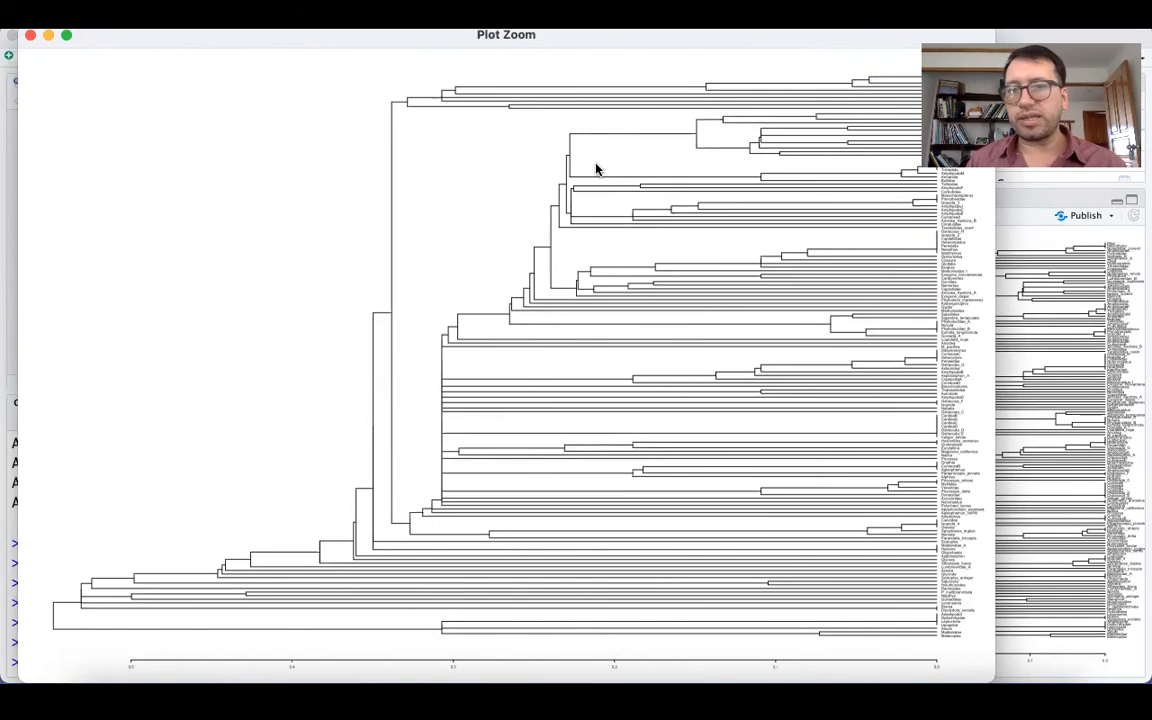
left_click_drag(2, 80, 484, 43)
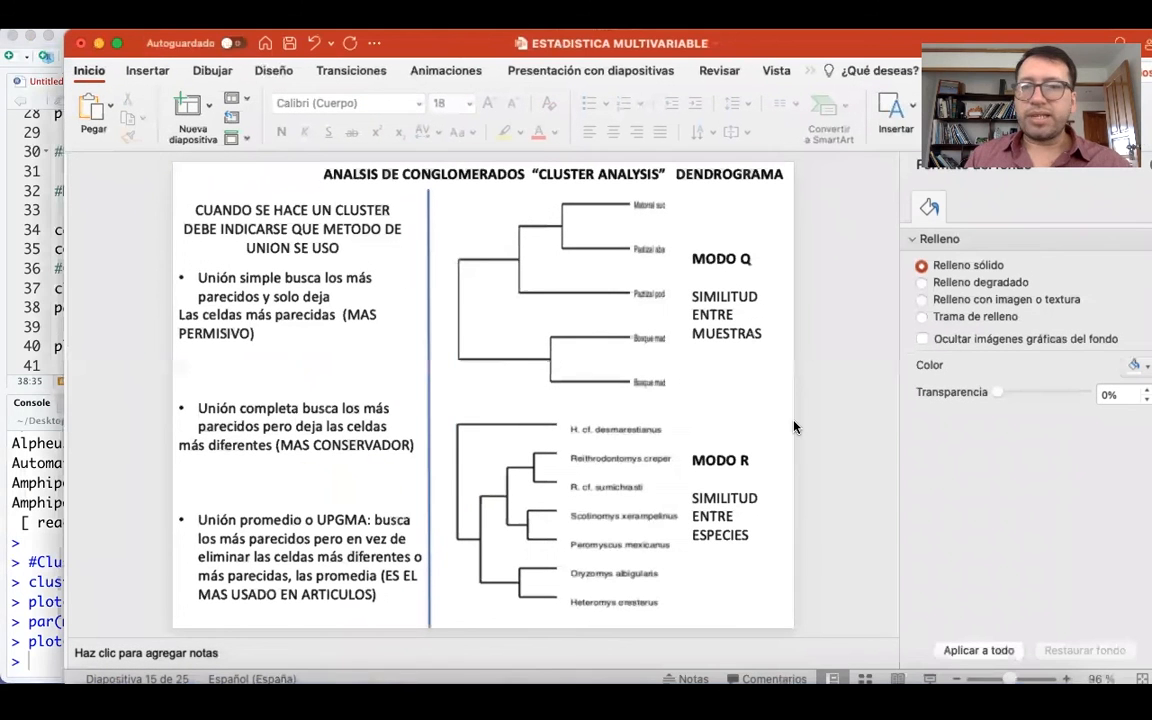